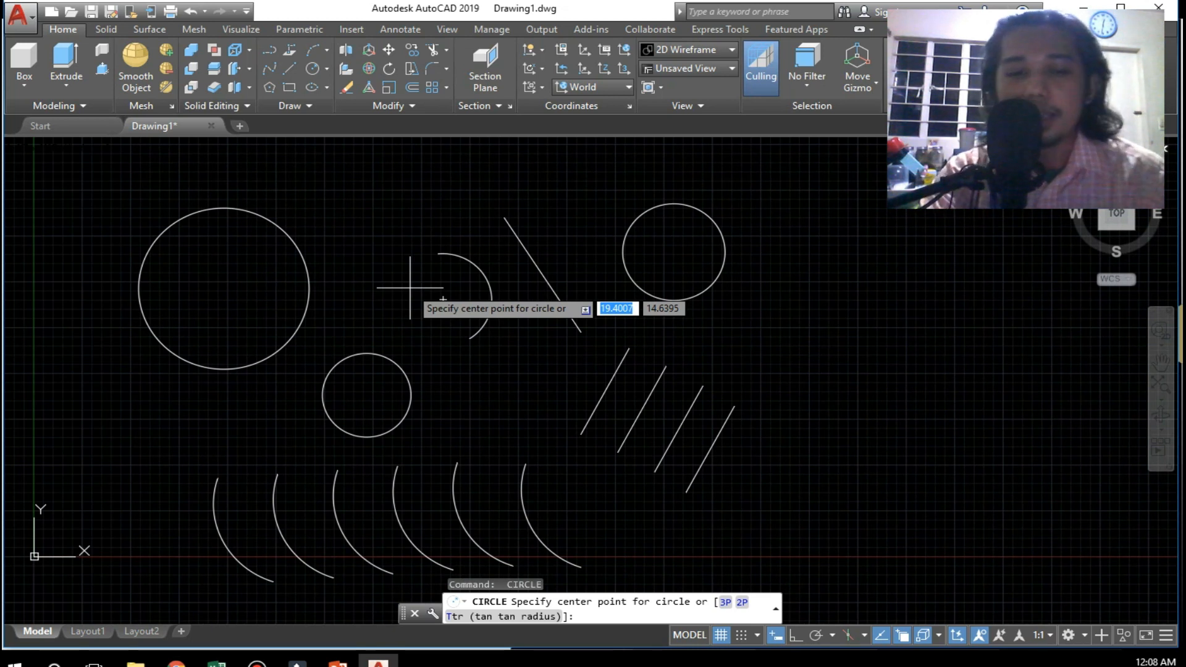
{"action": "type", "text": "e"}
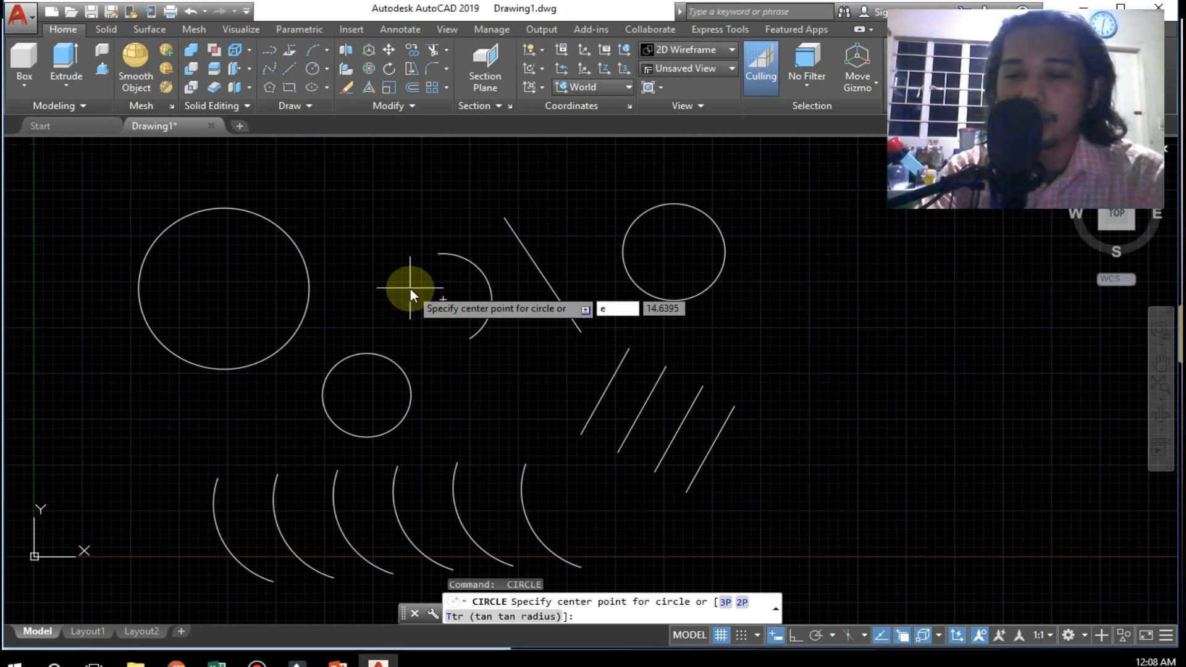
{"action": "key", "text": "Return"}
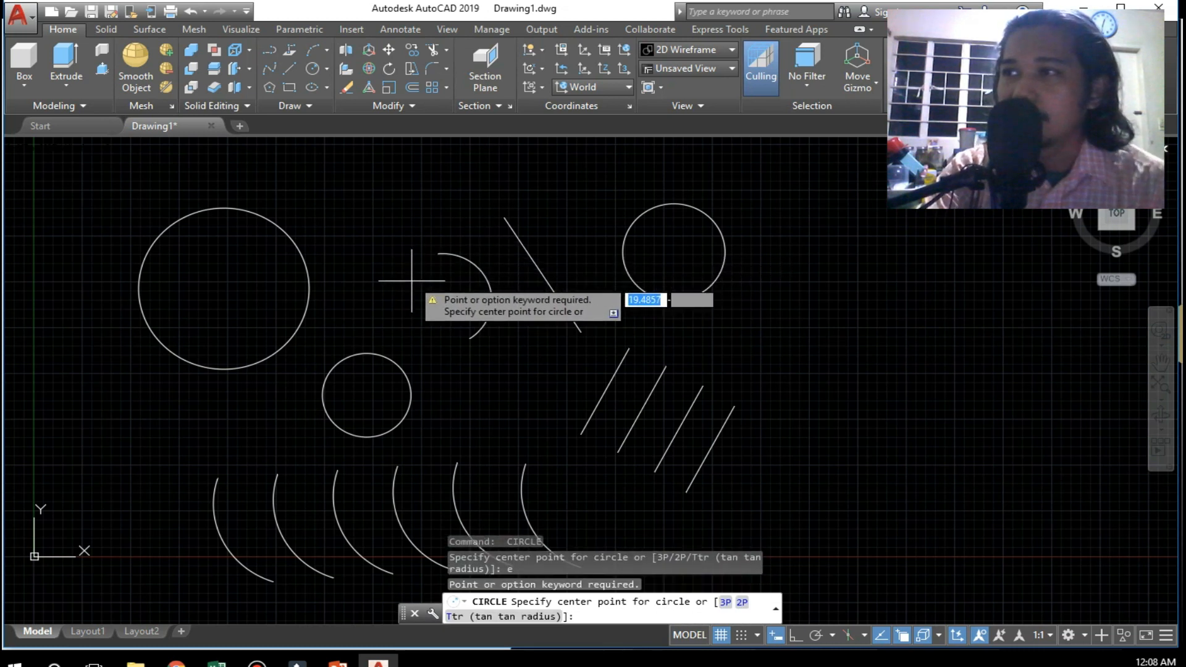
{"action": "key", "text": "Escape"}
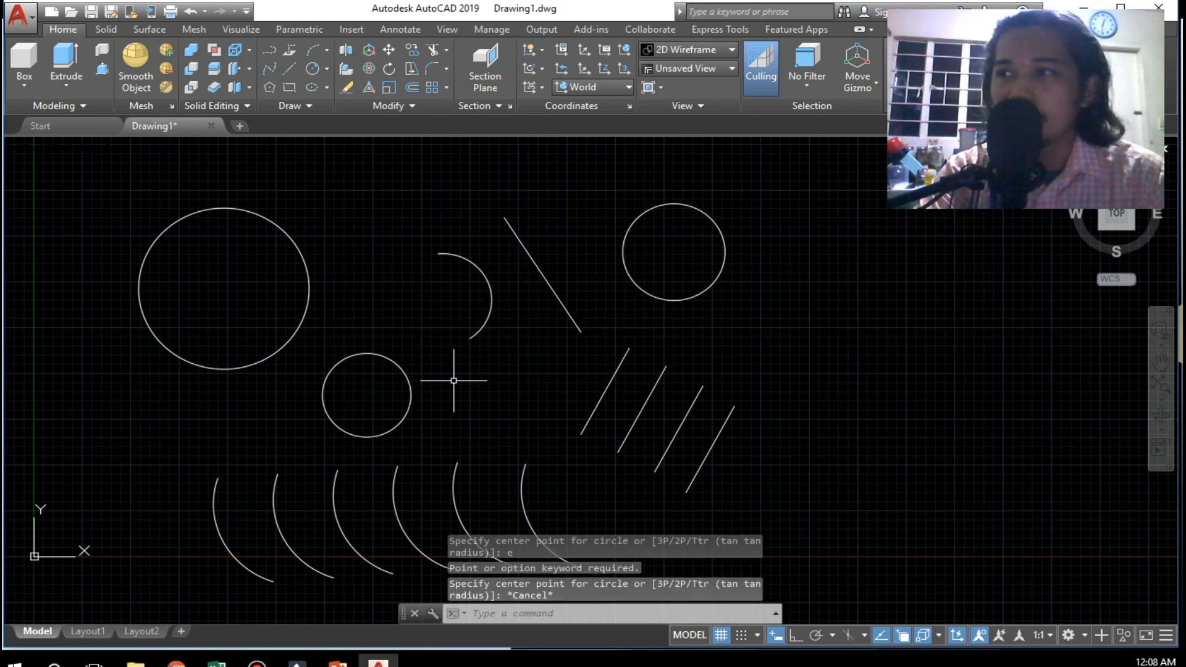
Step: Erase the single arc beside the long slanted line and undo the erasure
{"action": "type", "text": "e"}
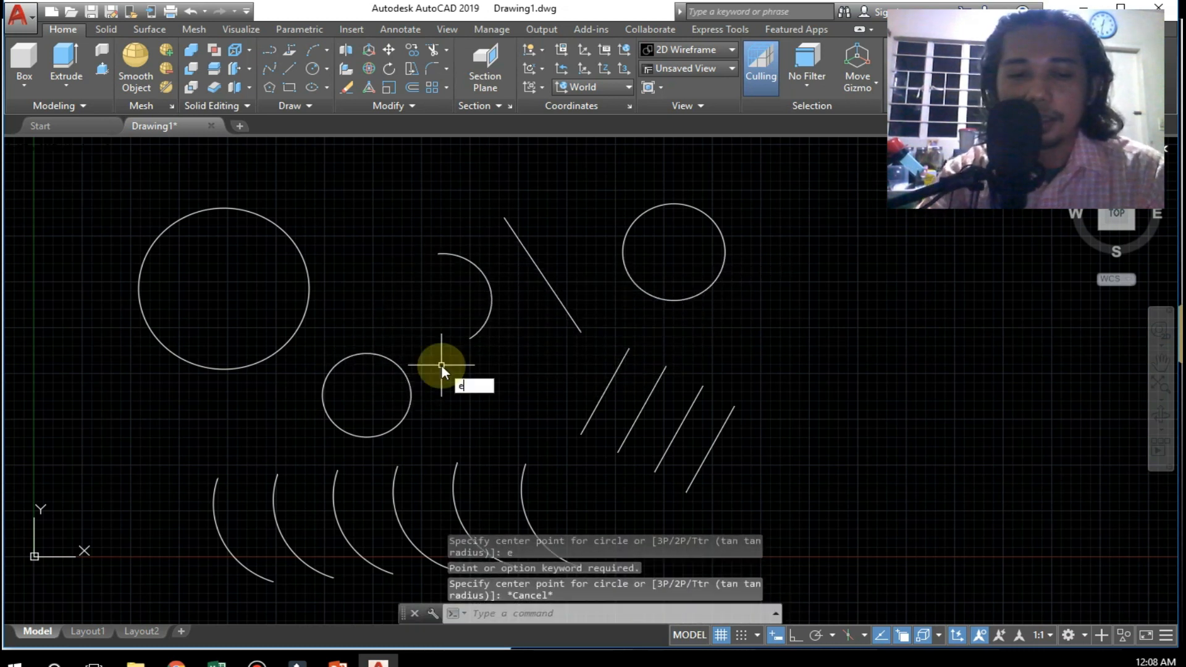
{"action": "type", "text": "ras"}
{"action": "key", "text": "Return"}
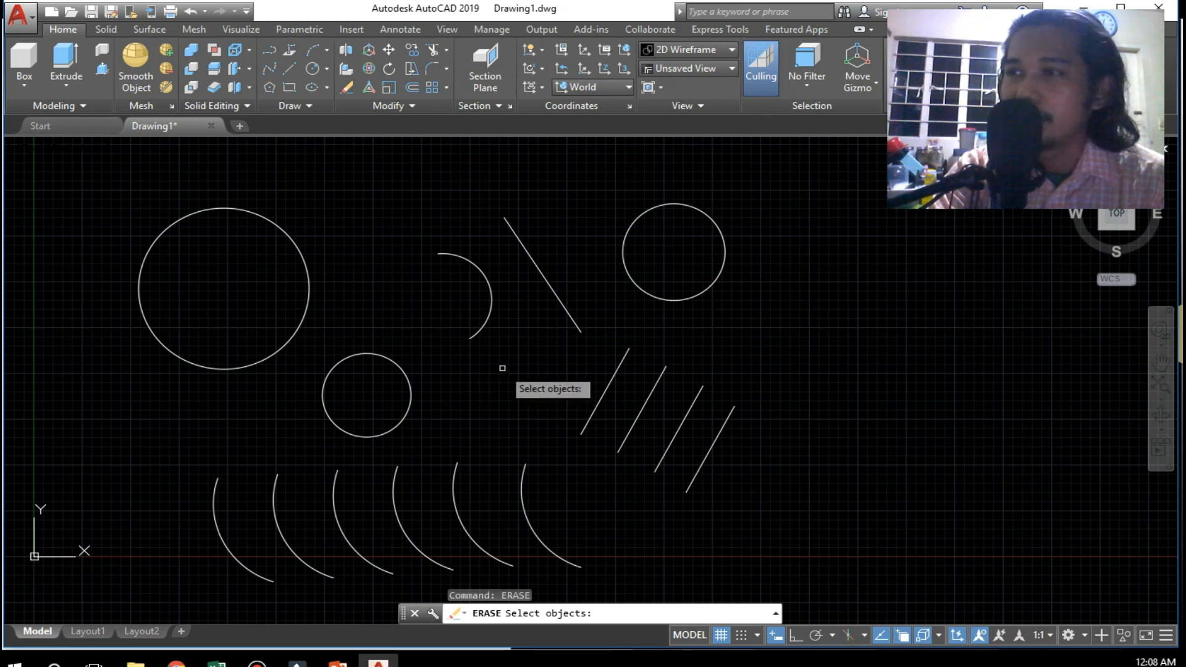
{"action": "left_click", "coordinate": [492, 288]}
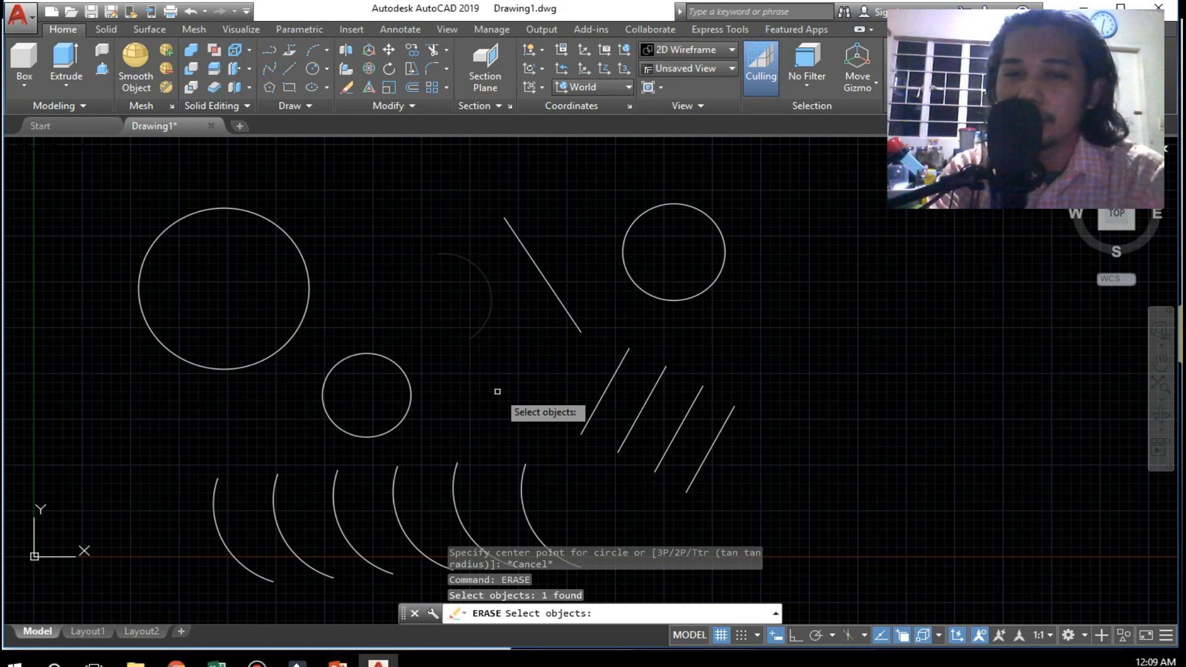
{"action": "key", "text": "Return"}
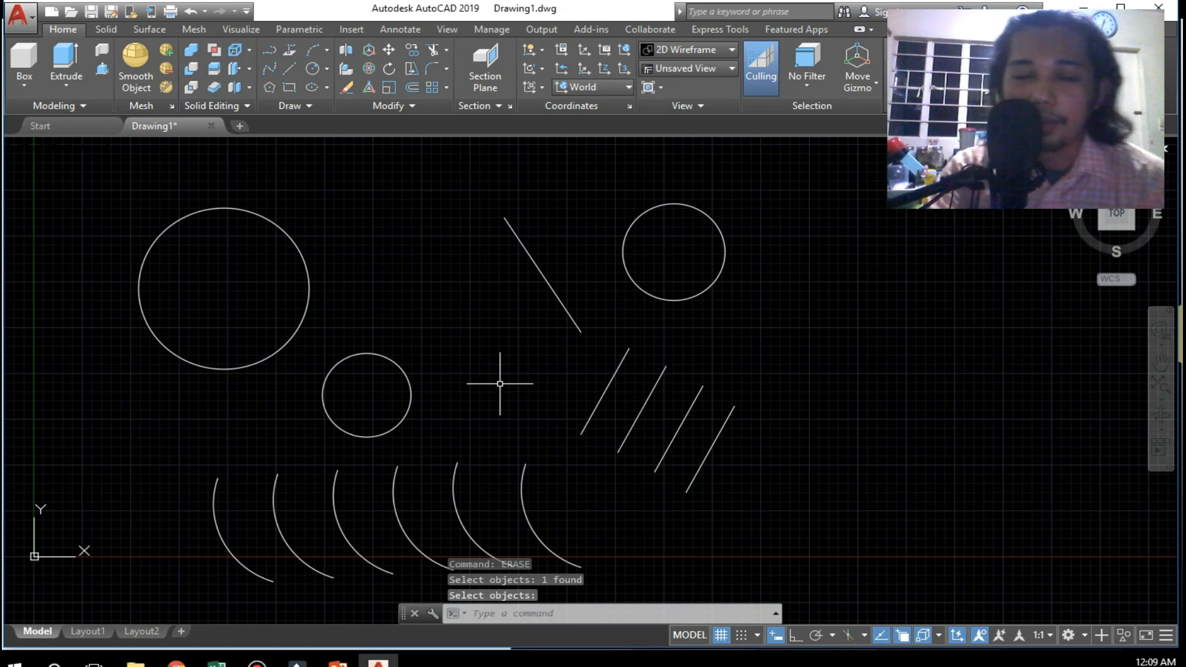
{"action": "key", "text": "ctrl+z"}
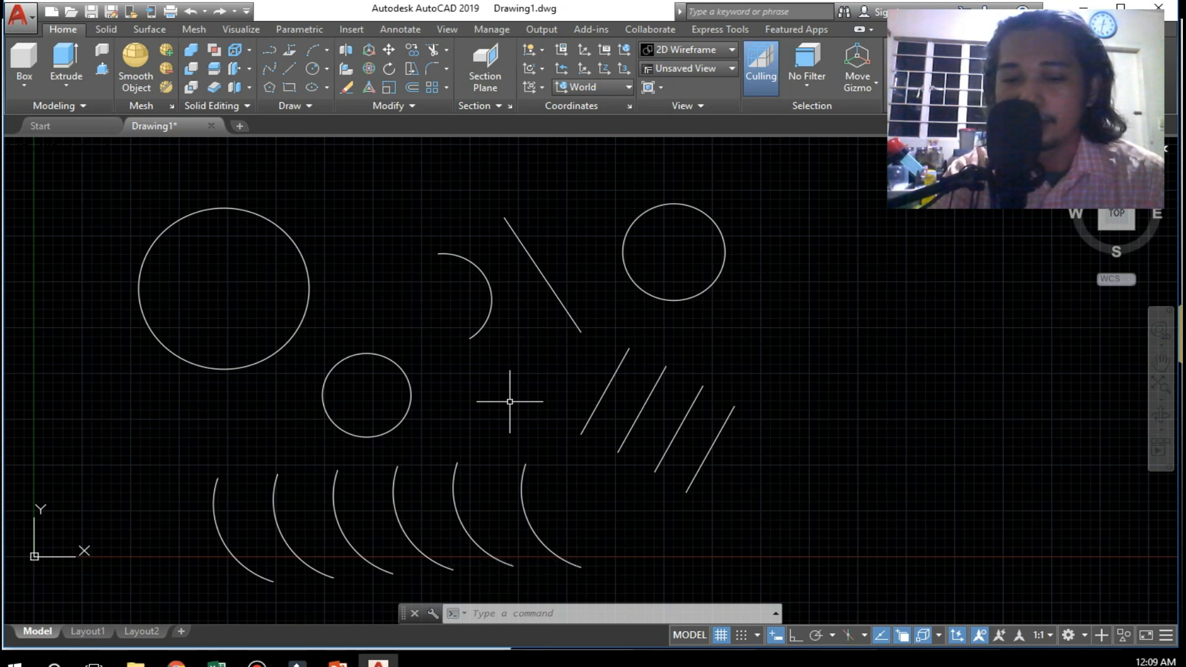
Step: Try to move the single arc beside the long slanted line, using a base point just below it
{"action": "type", "text": "M"}
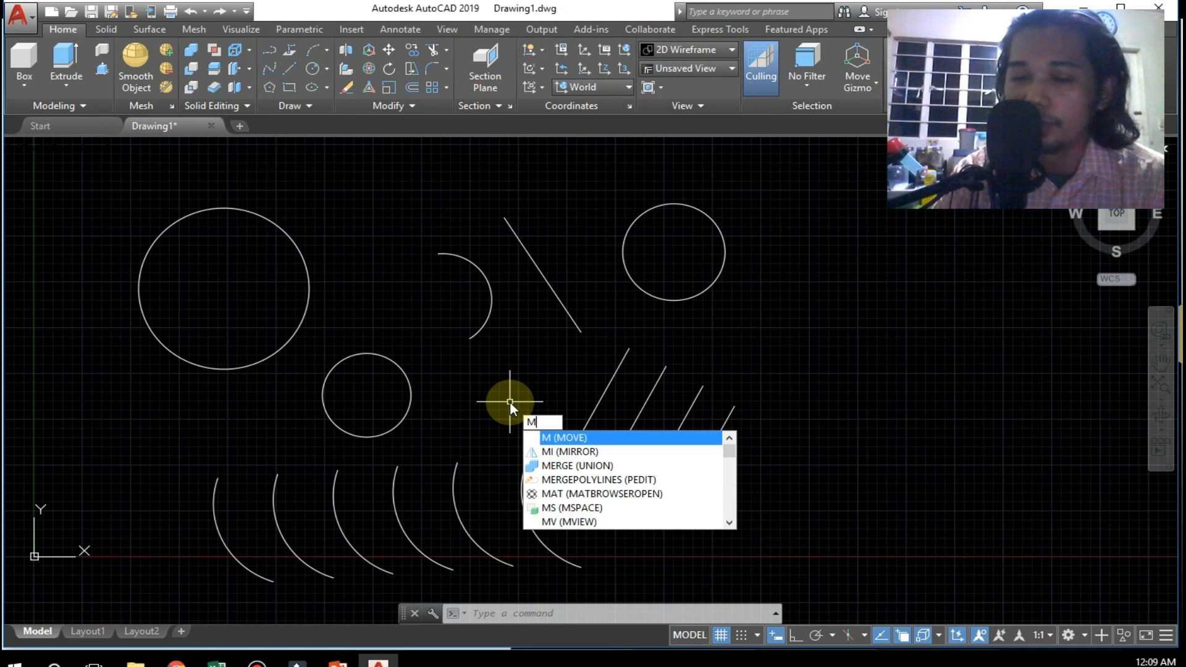
{"action": "key", "text": "Return"}
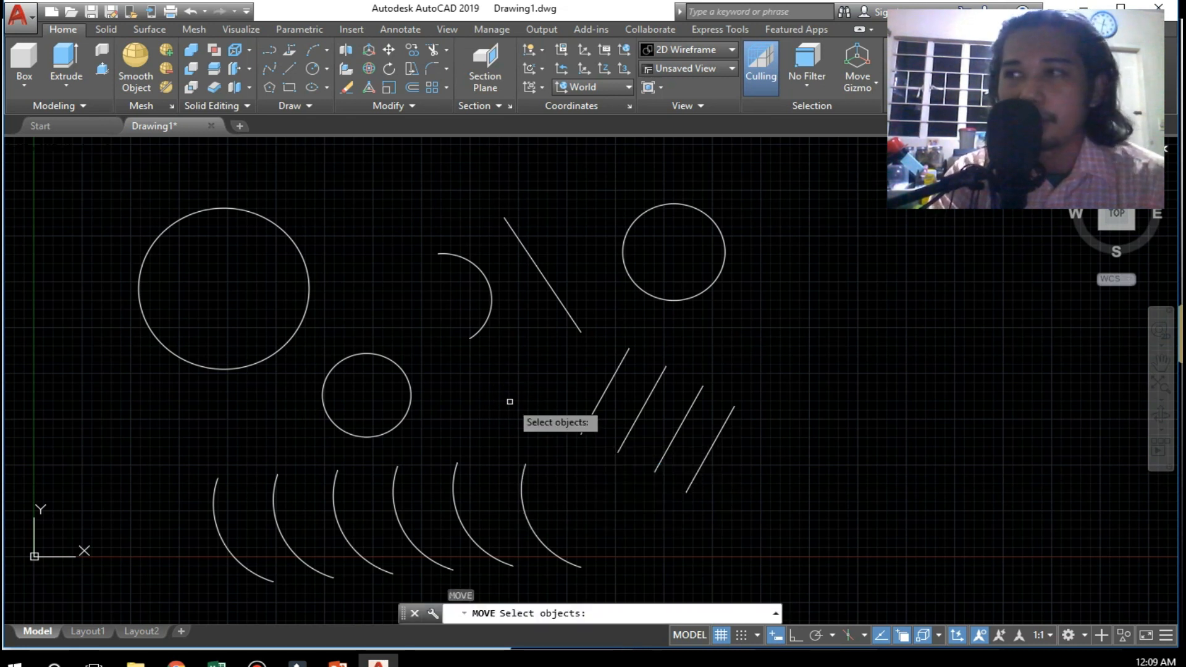
{"action": "left_click", "coordinate": [491, 282]}
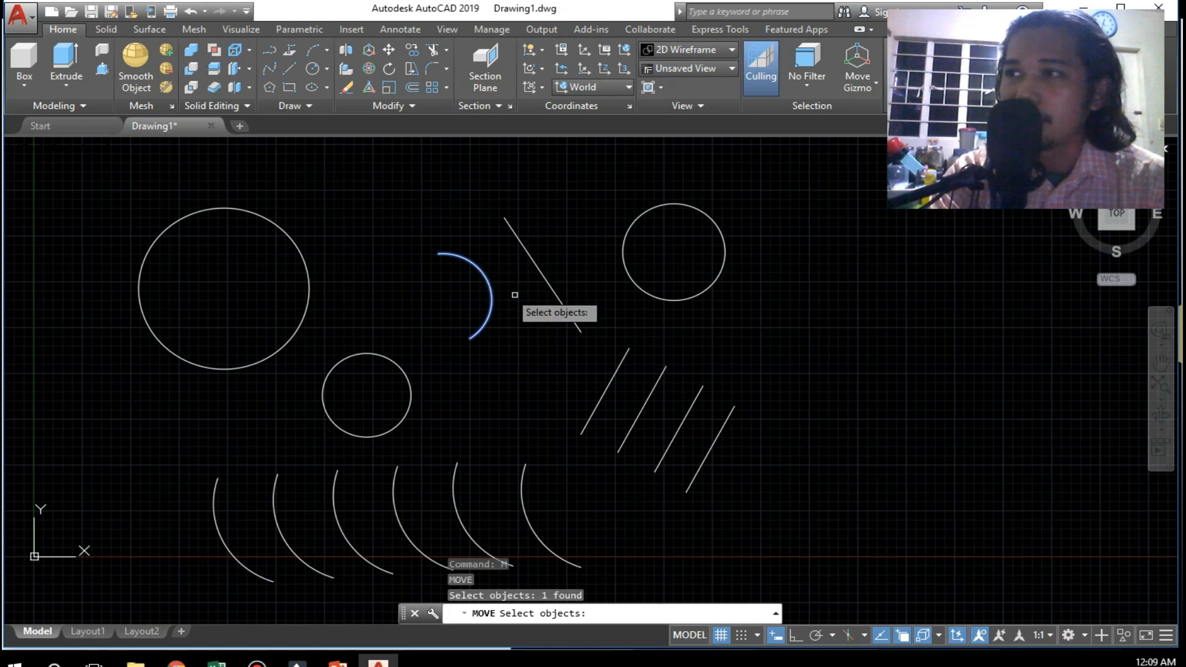
{"action": "key", "text": "Return"}
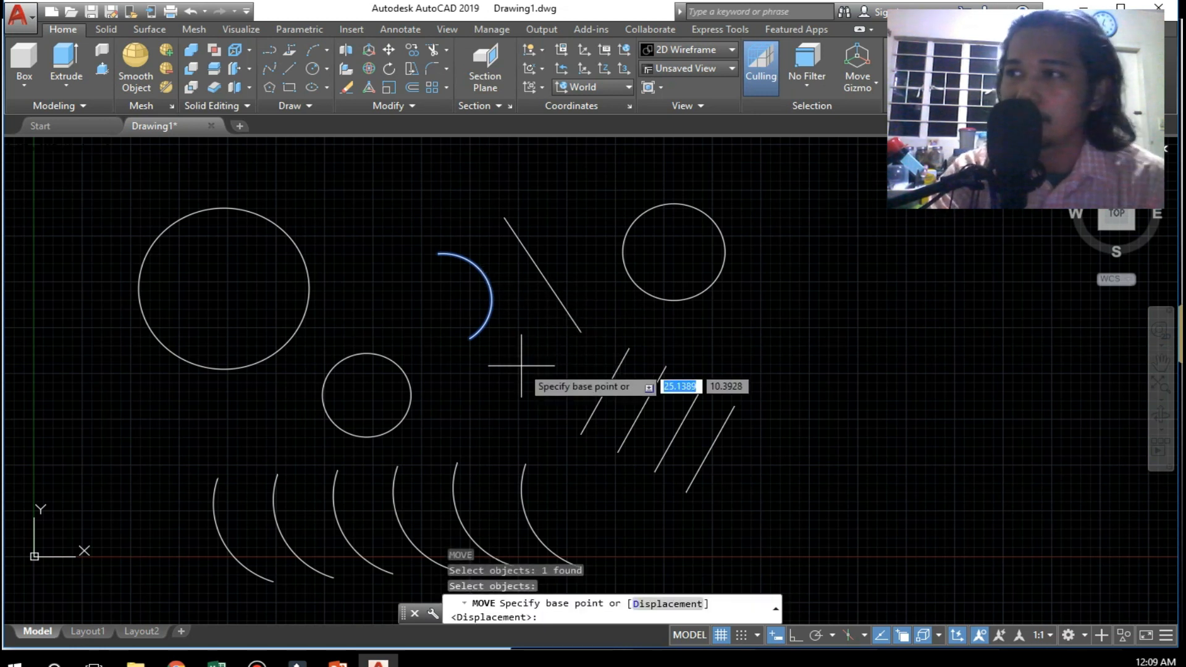
{"action": "left_click", "coordinate": [522, 365]}
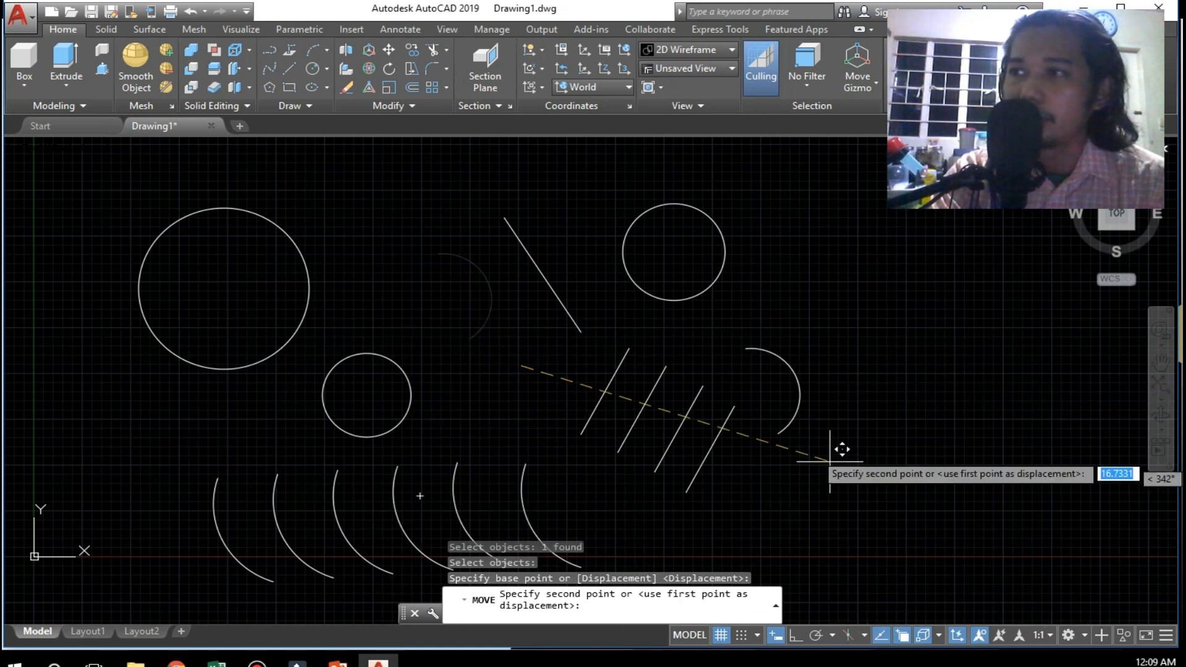
{"action": "key", "text": "Escape"}
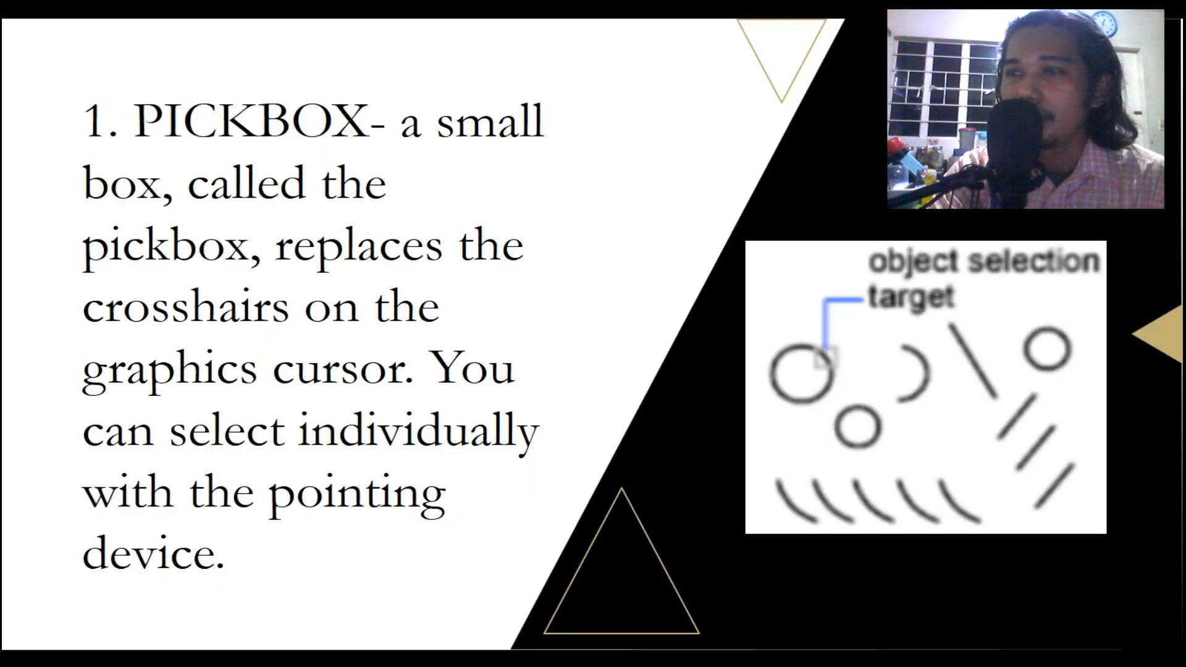
Step: Advance to the slide on LAST selection, and switch to AutoCAD to draw a small circle just below the upper-right circle
{"action": "key", "text": "Right"}
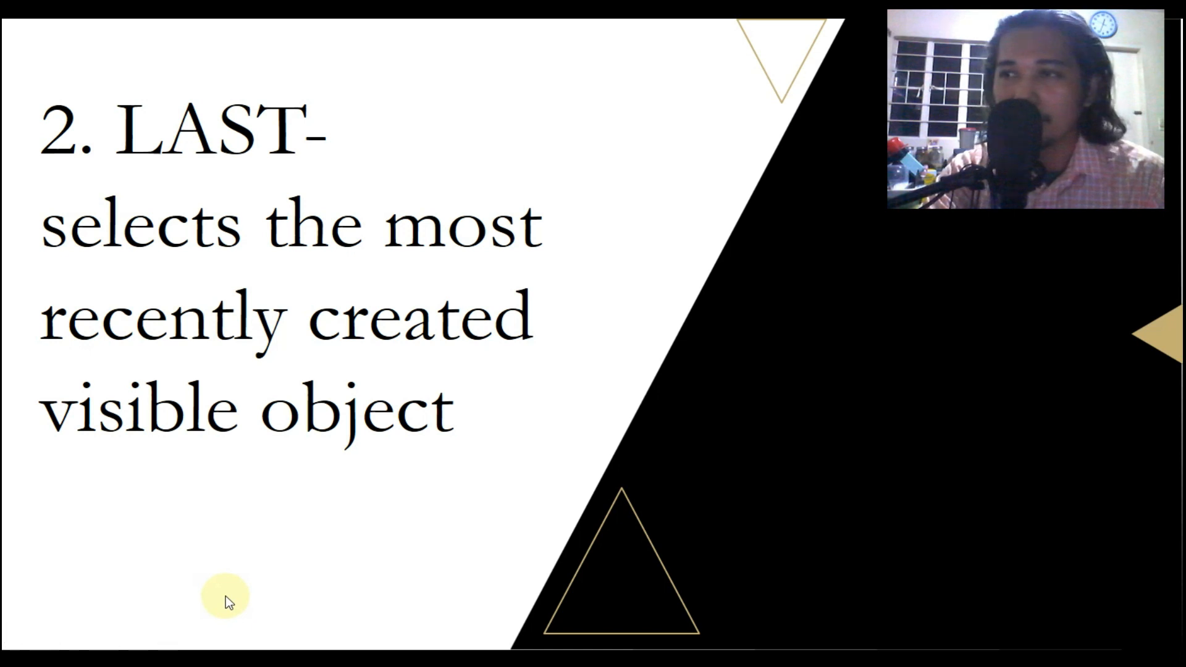
{"action": "key", "text": "alt+Tab"}
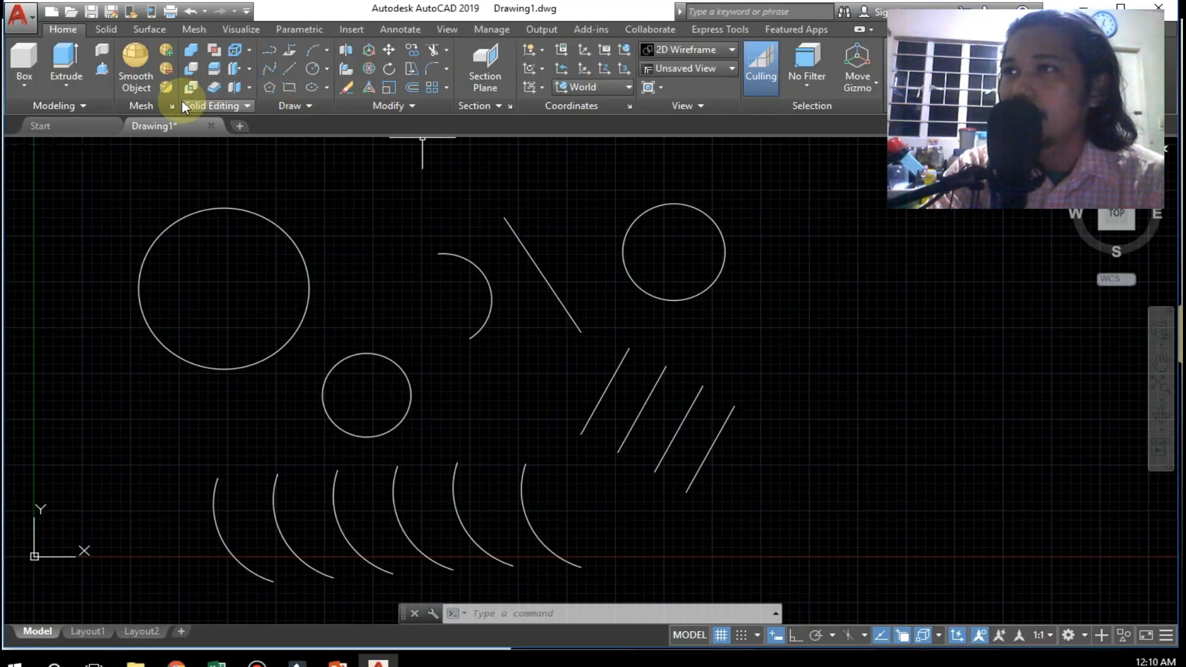
{"action": "left_click", "coordinate": [313, 66]}
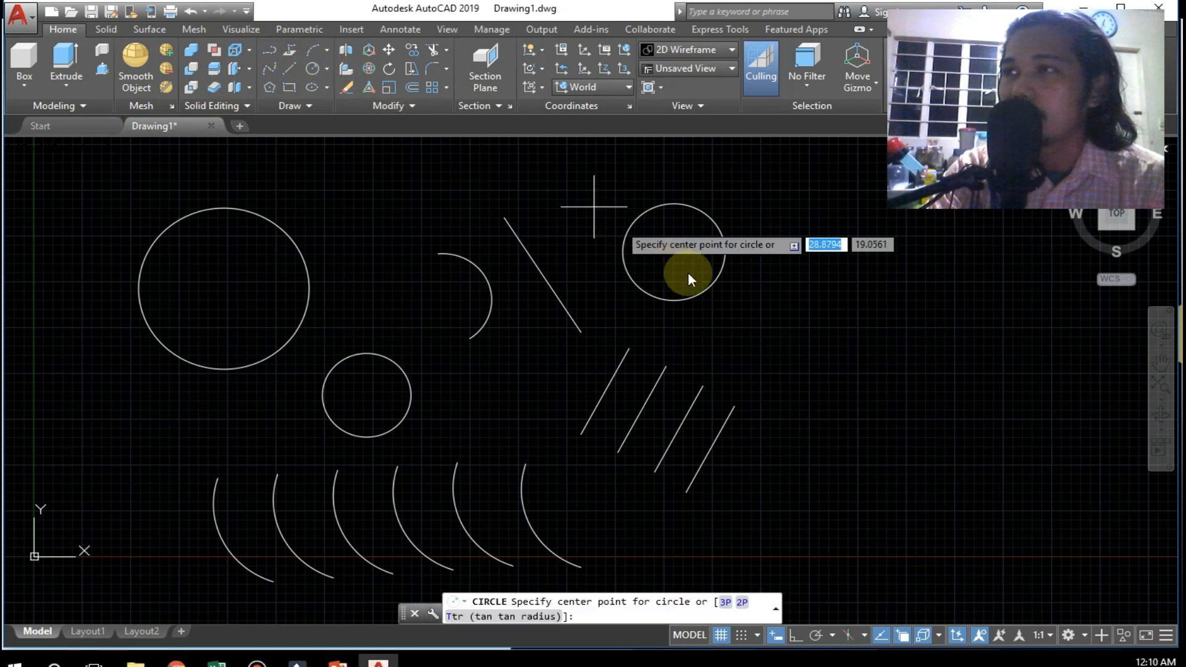
{"action": "left_click", "coordinate": [748, 319]}
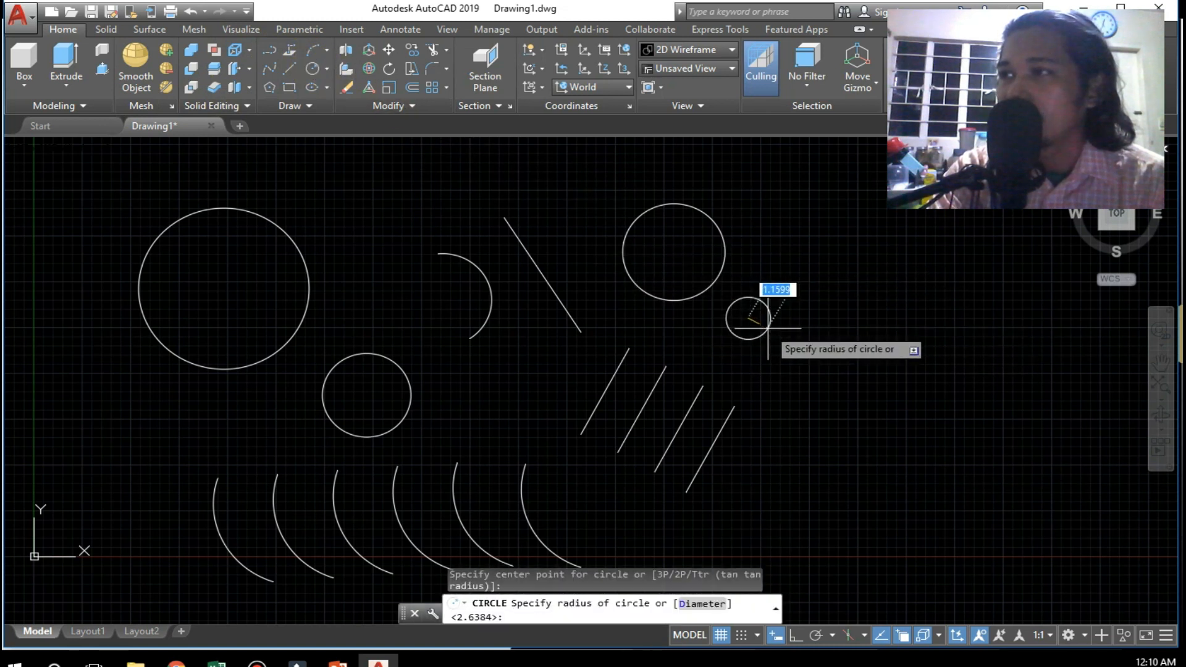
{"action": "left_click", "coordinate": [775, 322]}
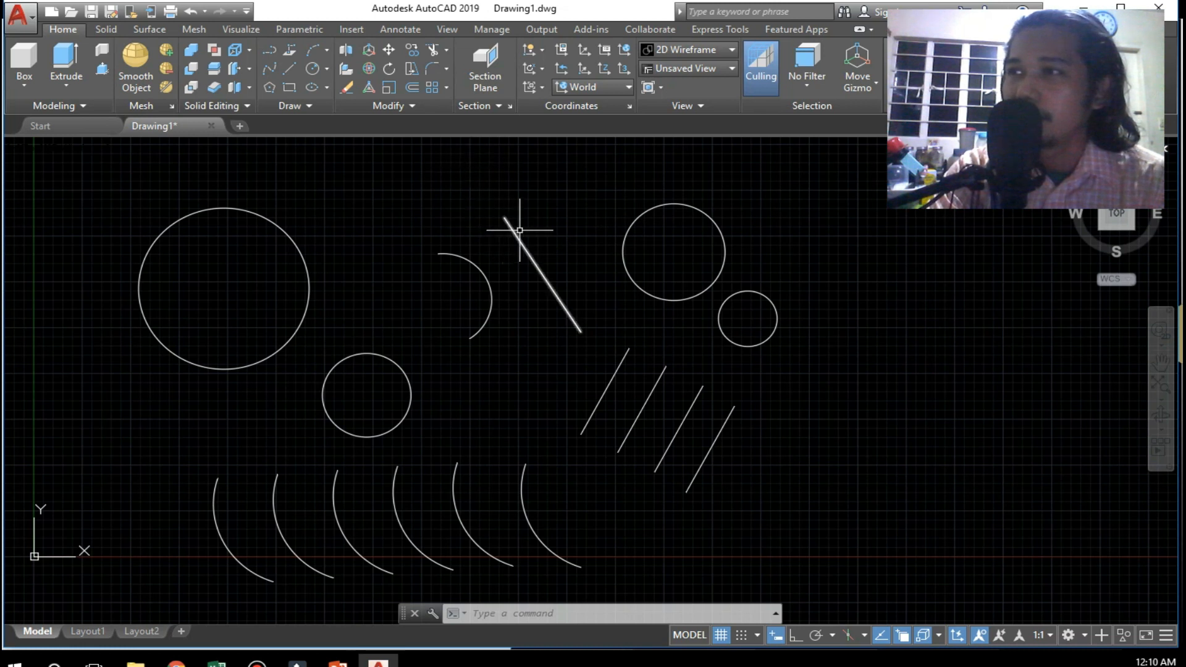
{"action": "left_click", "coordinate": [314, 67]}
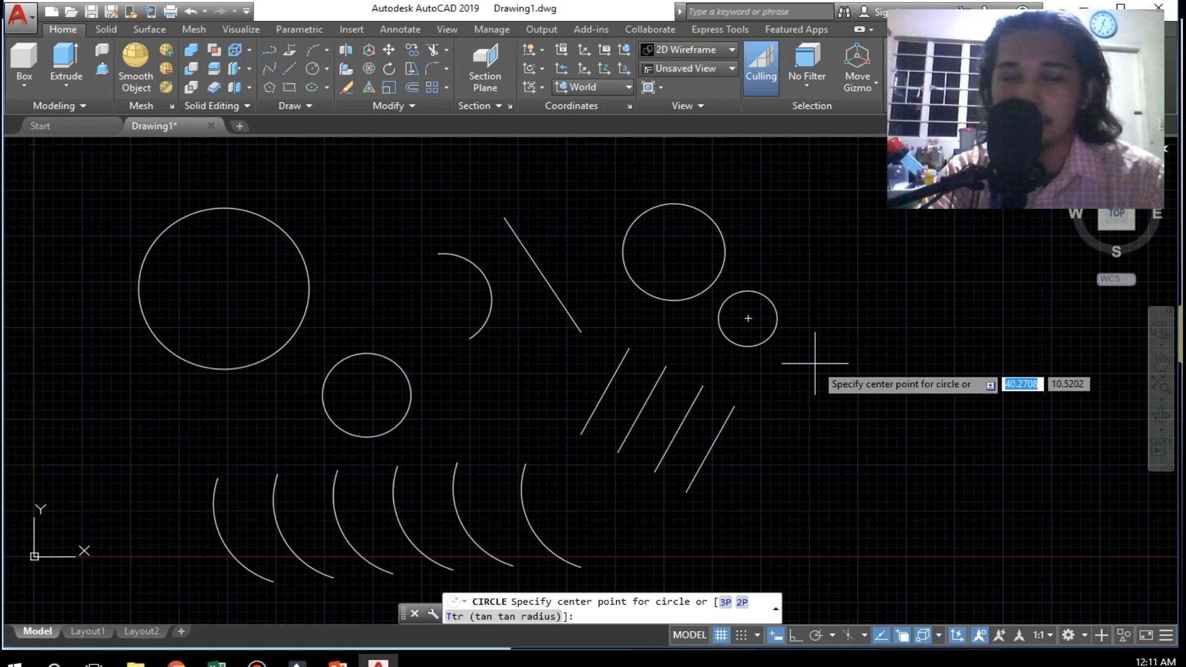
{"action": "key", "text": "Escape"}
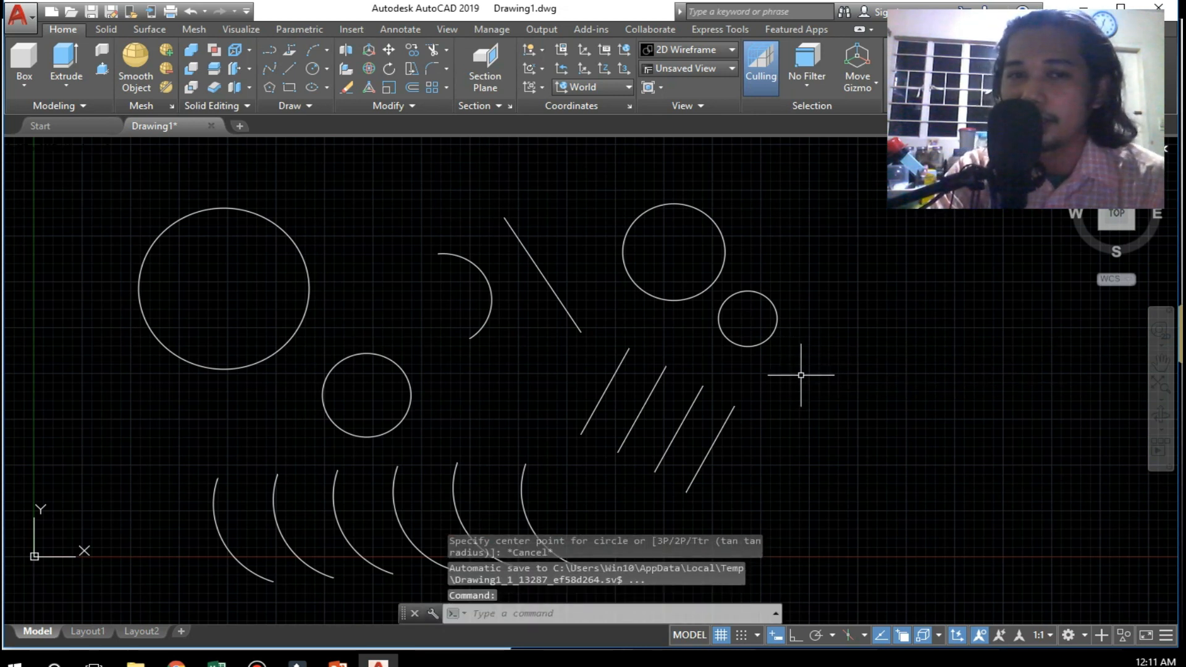
{"action": "key", "text": "Return"}
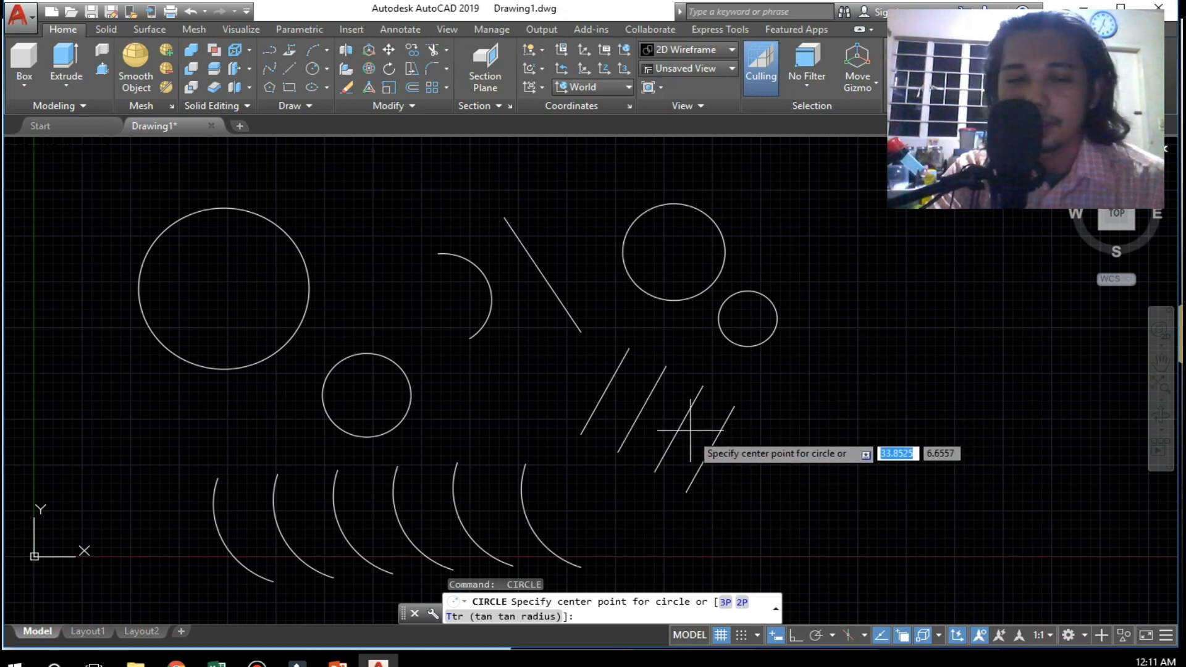
{"action": "key", "text": "Escape"}
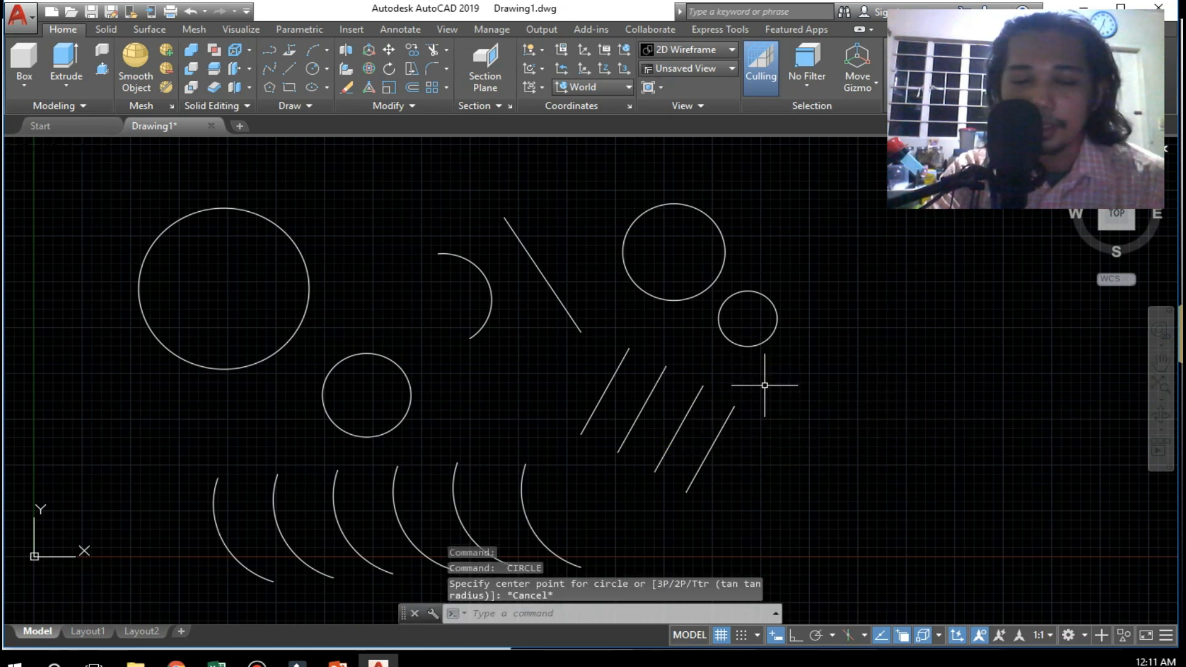
Step: Undo the recent commands, removing the small circle drawn below the upper-right circle
{"action": "key", "text": "ctrl+z"}
{"action": "key", "text": "ctrl+z"}
{"action": "key", "text": "ctrl+z"}
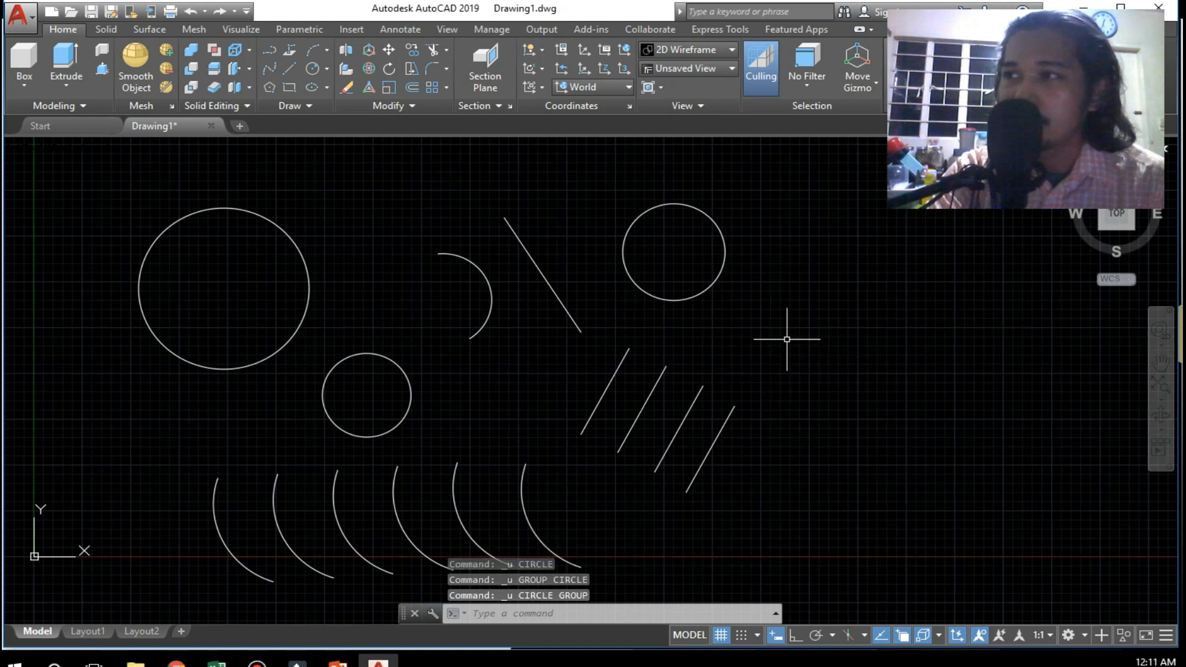
{"action": "type", "text": "U"}
{"action": "key", "text": "Return"}
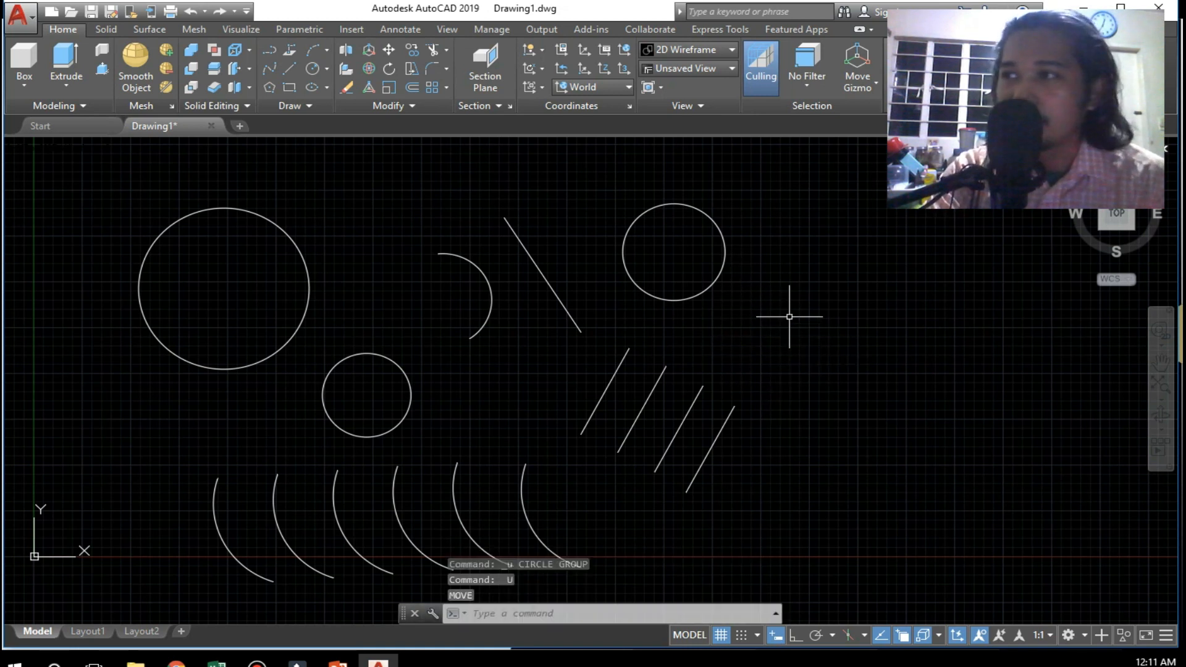
Step: Draw a circle with a radius of about 1.3 just below the upper-right circle, above the slanted parallel lines
{"action": "left_click", "coordinate": [317, 64]}
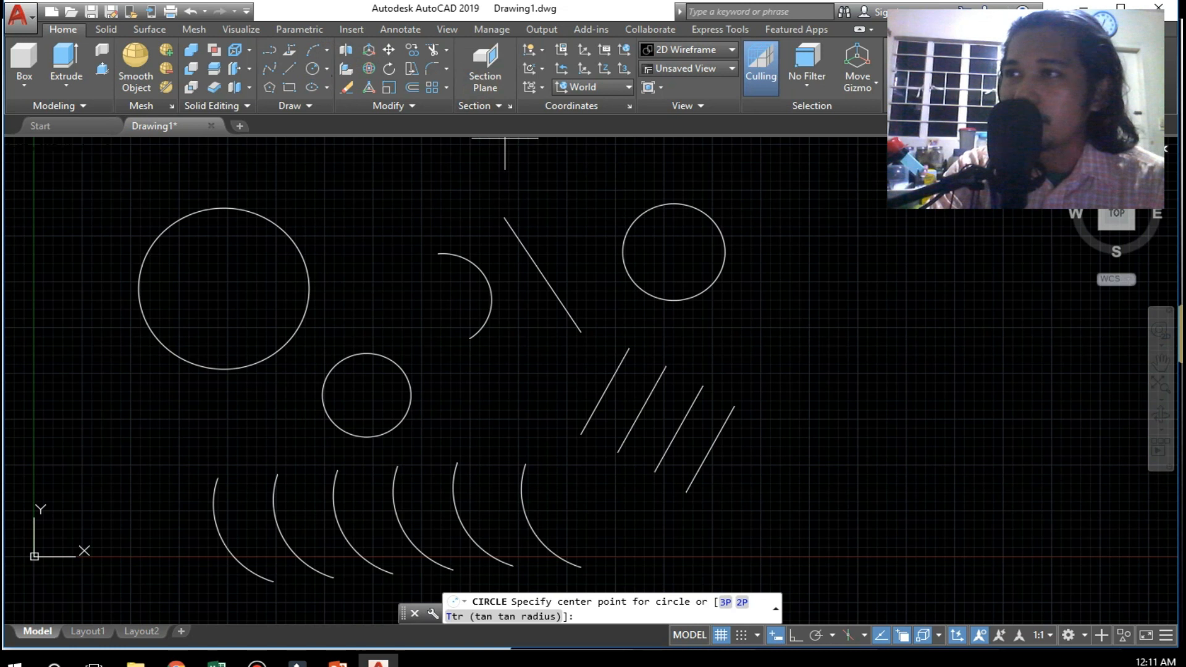
{"action": "left_click", "coordinate": [753, 337]}
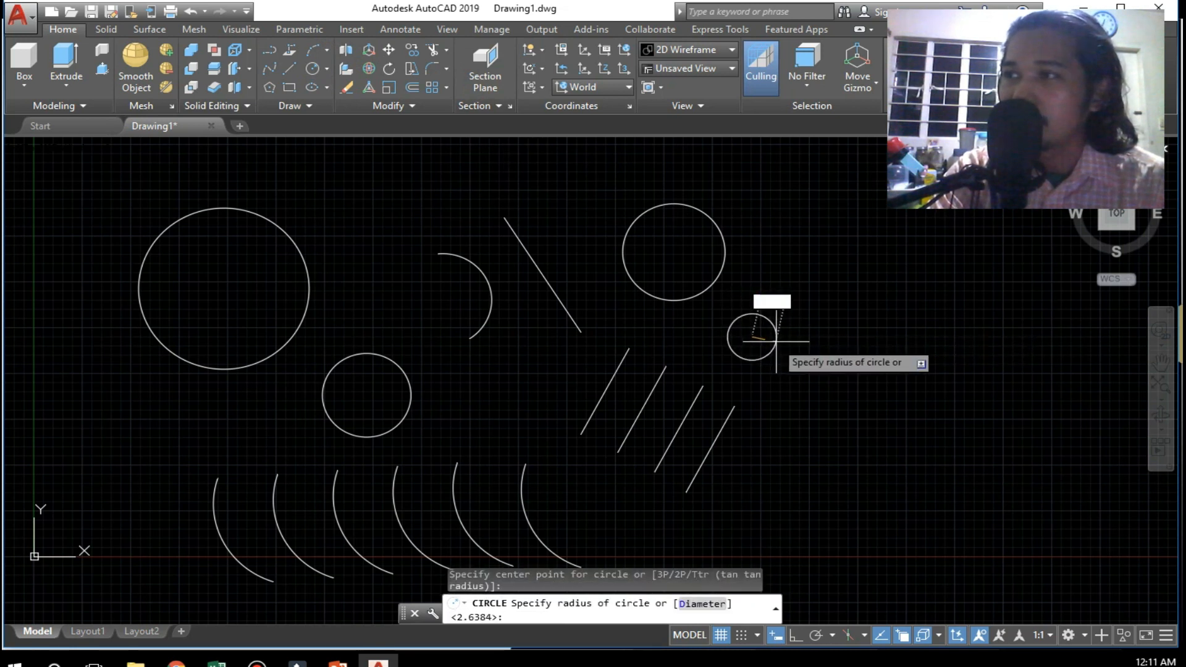
{"action": "left_click", "coordinate": [777, 338]}
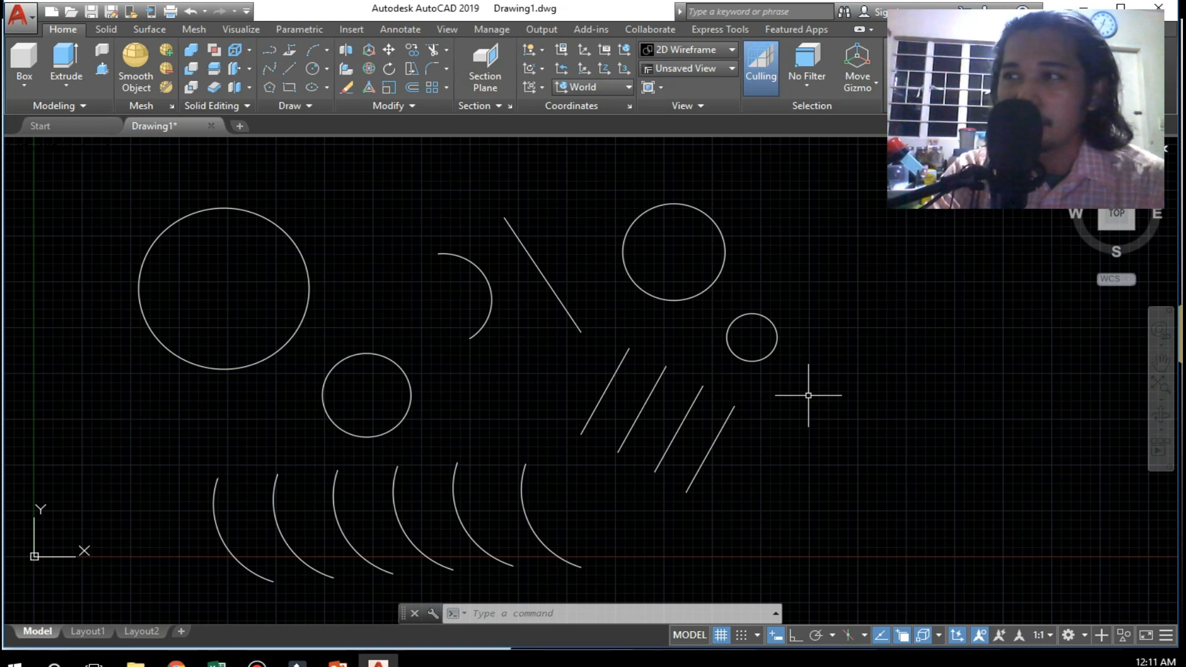
Step: Draw two progressively smaller circles below the newest small circle, to the right of the slanted parallel lines
{"action": "type", "text": "c"}
{"action": "key", "text": "Return"}
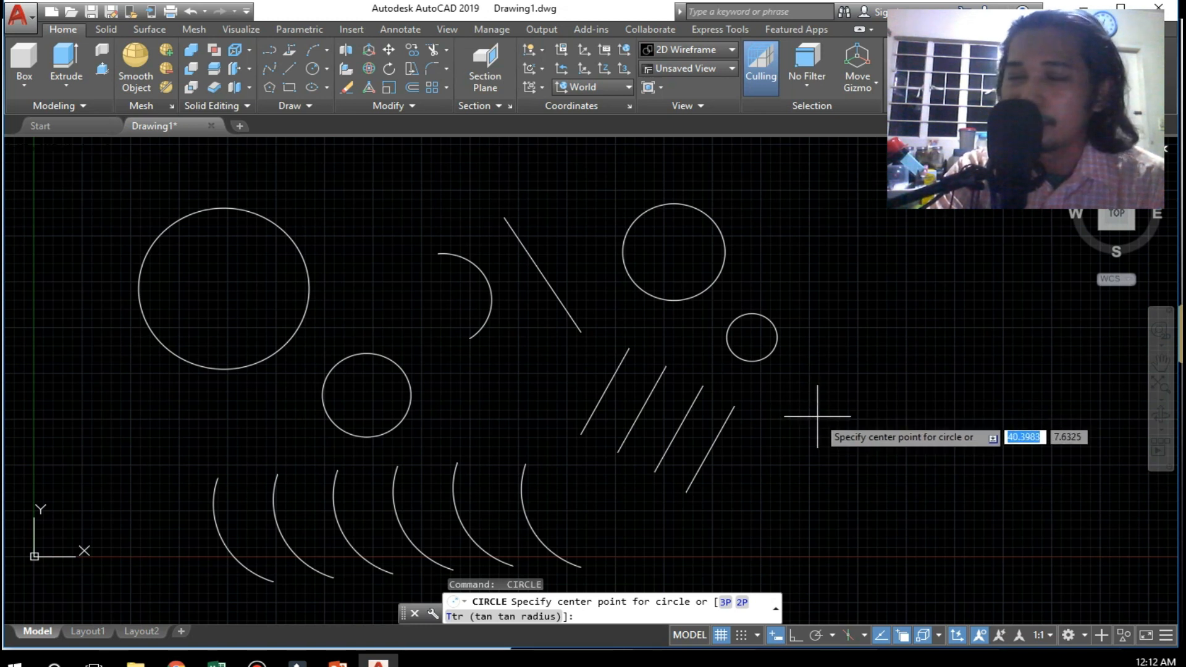
{"action": "left_click", "coordinate": [793, 401]}
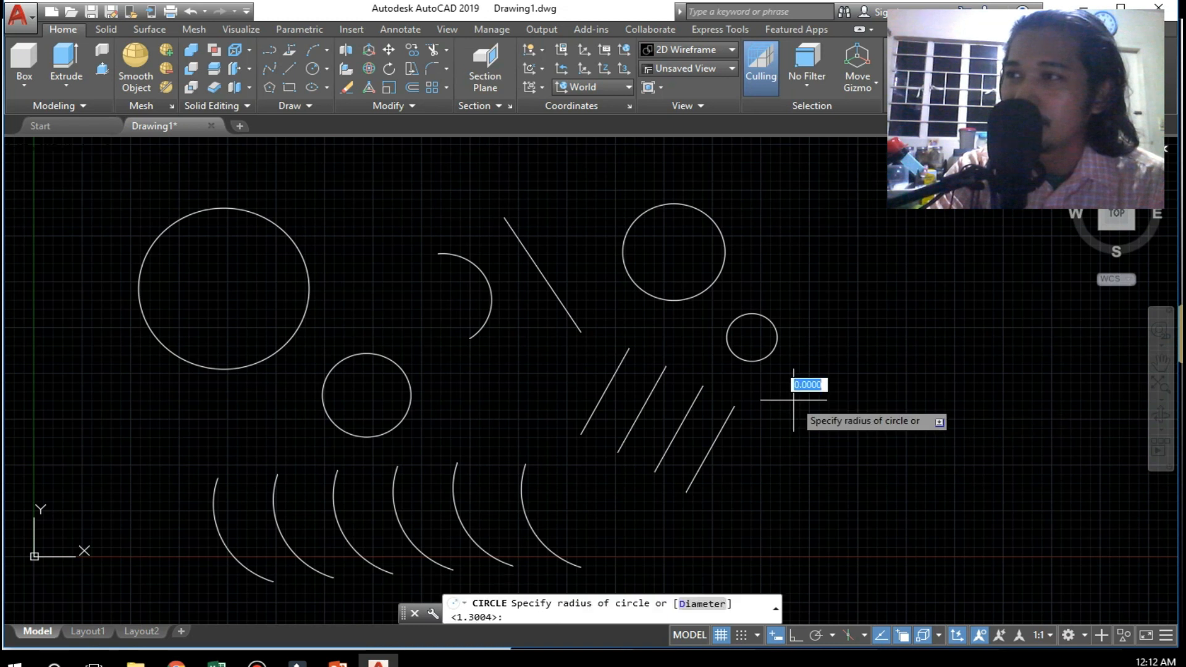
{"action": "left_click", "coordinate": [813, 403]}
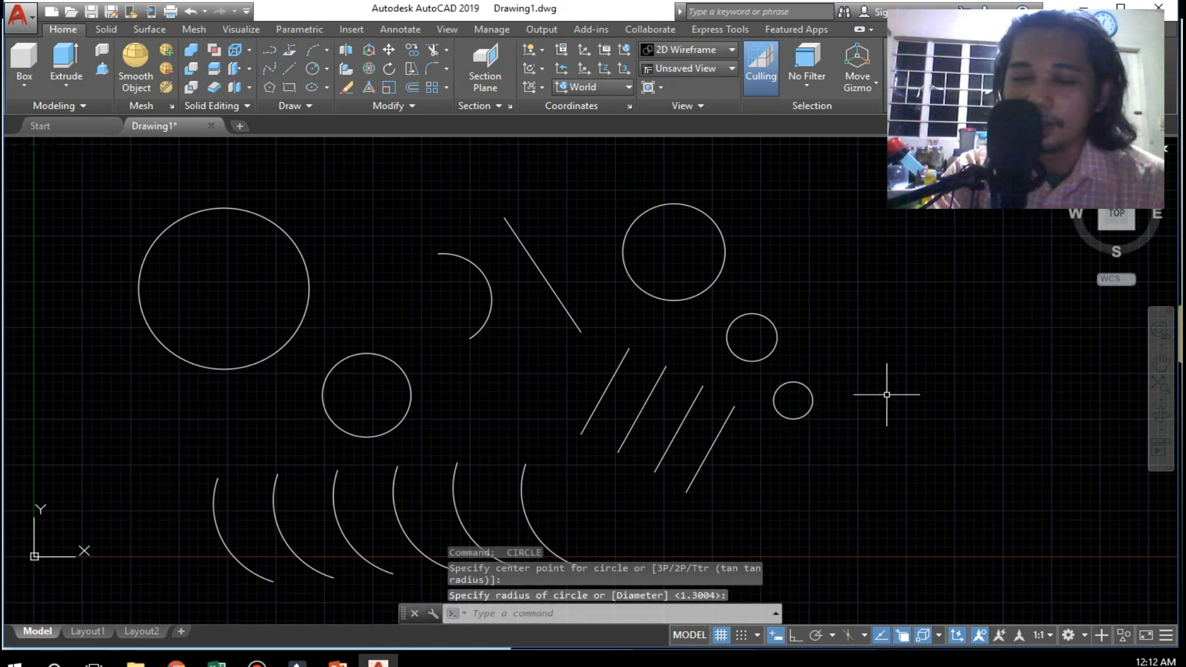
{"action": "key", "text": "Return"}
{"action": "left_click", "coordinate": [802, 444]}
{"action": "left_click", "coordinate": [816, 445]}
{"action": "key", "text": "Return"}
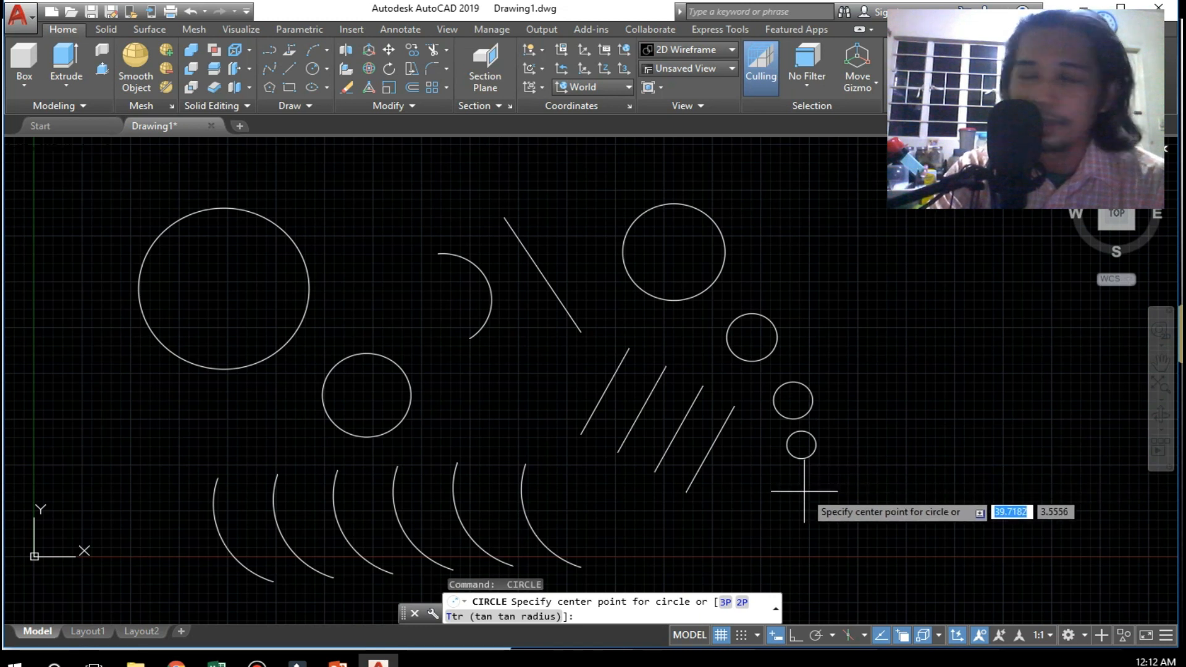
{"action": "left_click", "coordinate": [819, 334]}
{"action": "key", "text": "Return"}
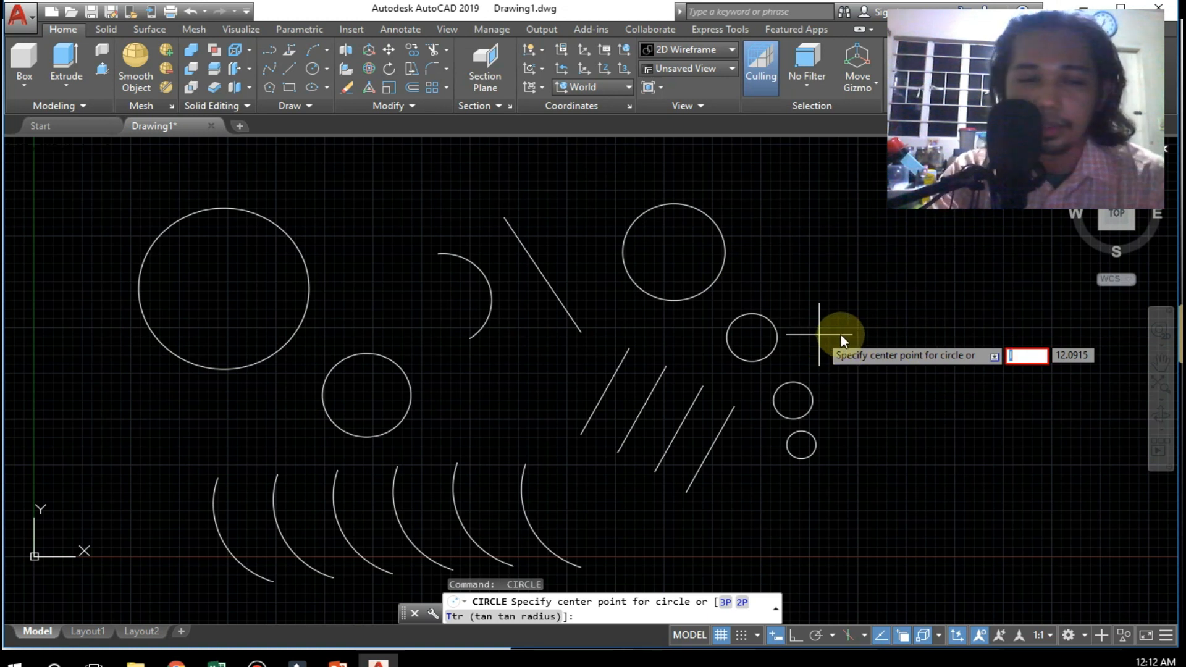
{"action": "key", "text": "Escape"}
Step: Draw two steep slanted lines side by side to the right of the upper-right circle, each as a separate line
{"action": "type", "text": "l"}
{"action": "key", "text": "Return"}
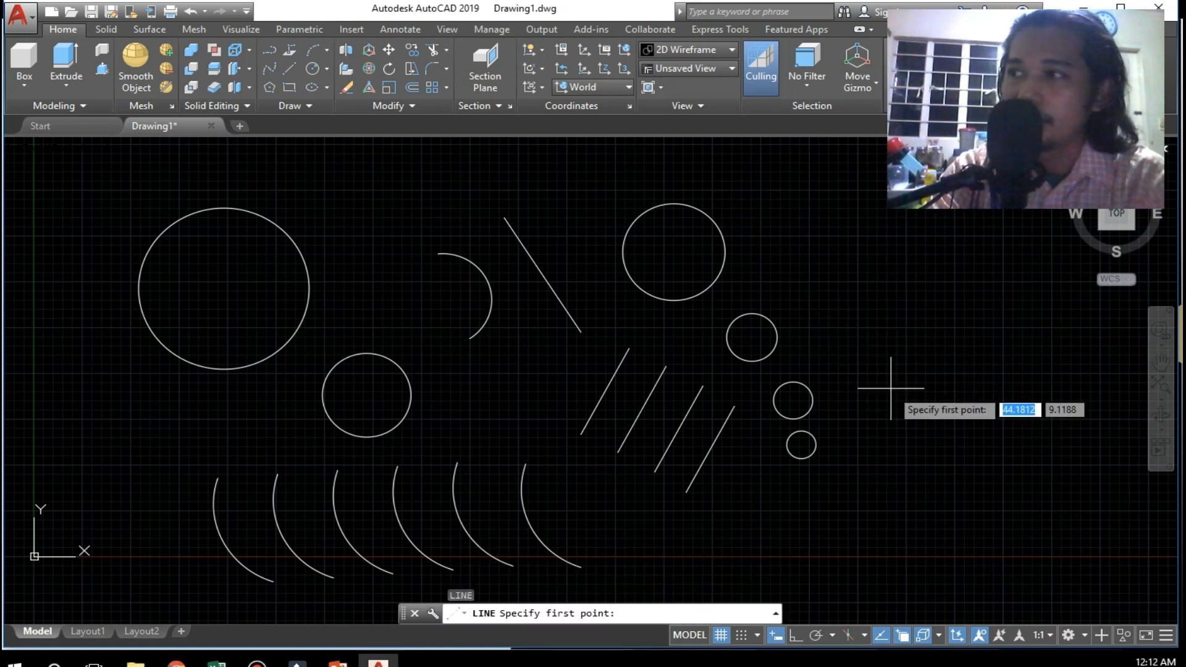
{"action": "left_click", "coordinate": [865, 359]}
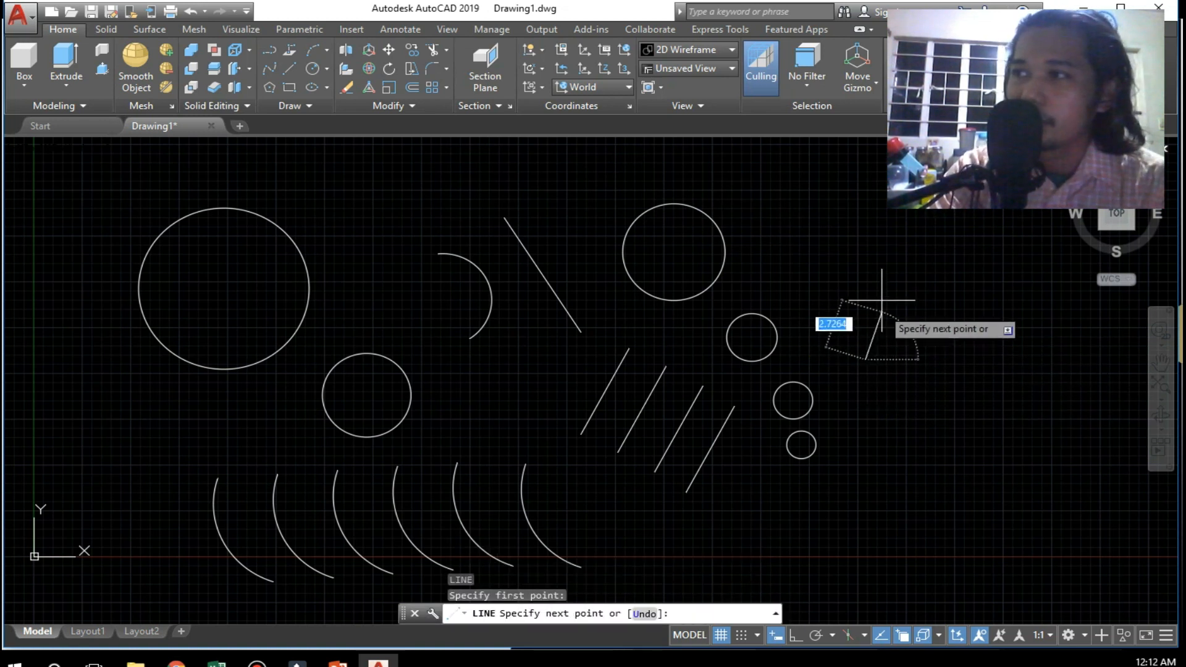
{"action": "left_click", "coordinate": [839, 247]}
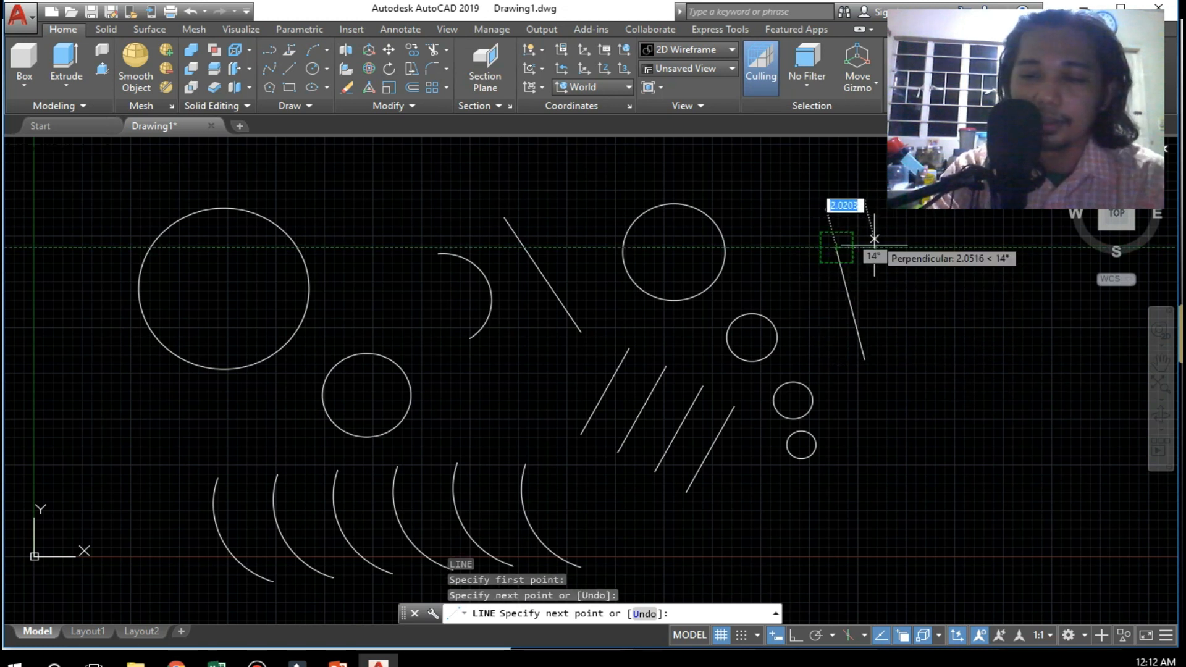
{"action": "key", "text": "Return"}
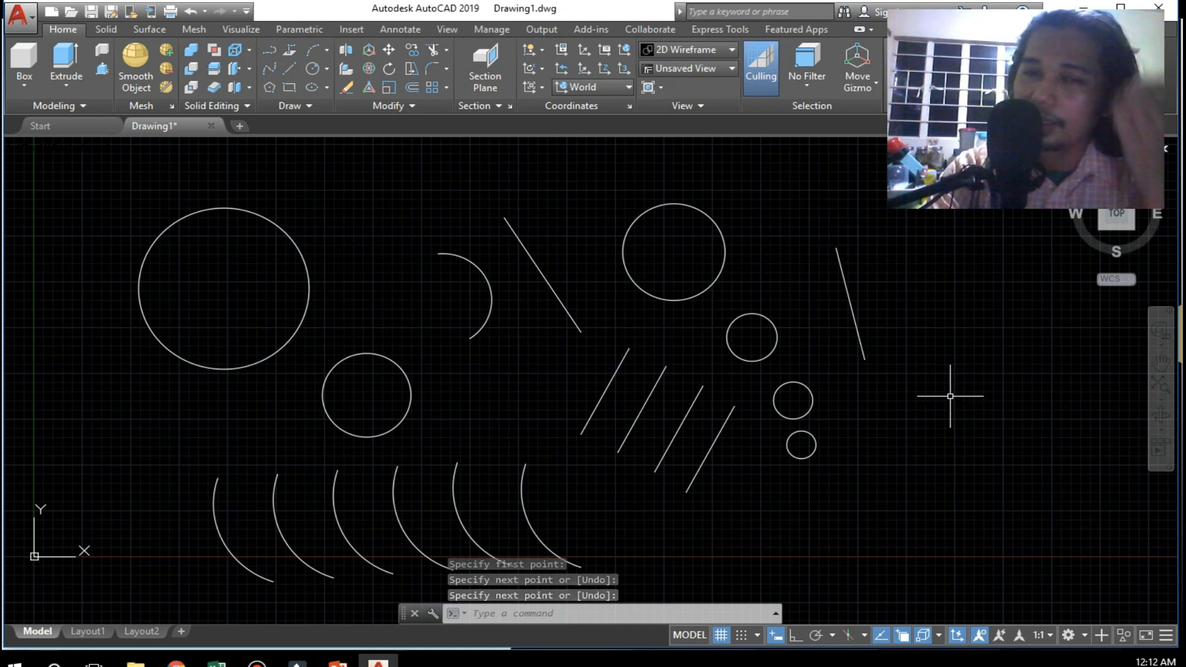
{"action": "key", "text": "Return"}
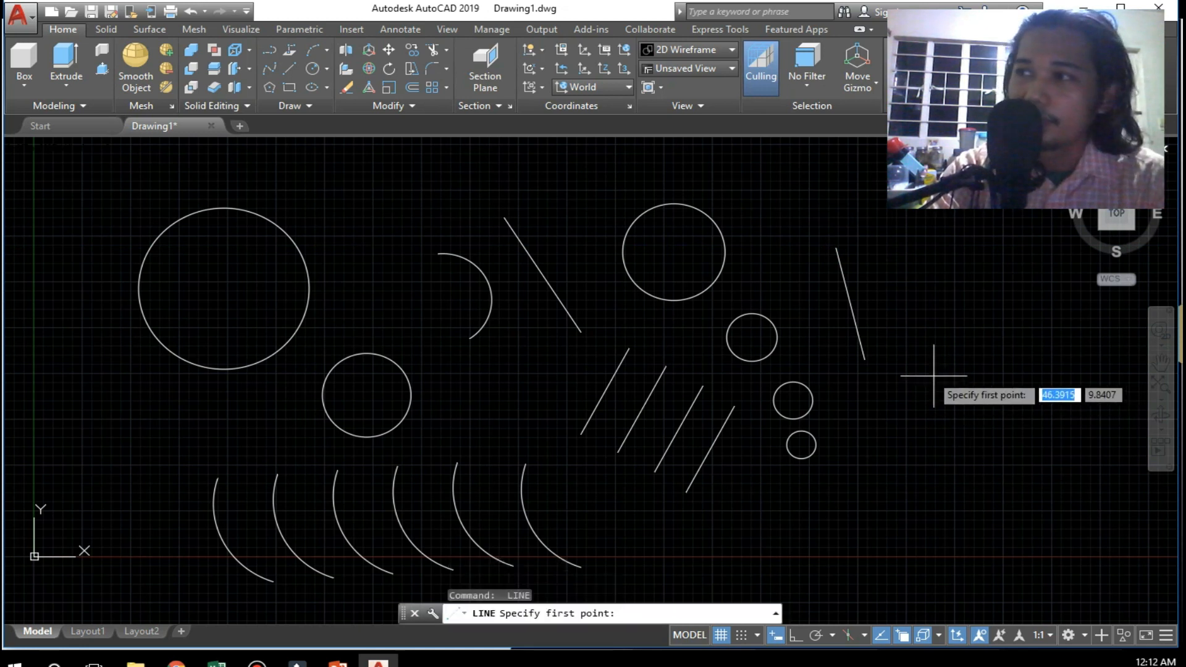
{"action": "left_click", "coordinate": [906, 360]}
{"action": "left_click", "coordinate": [864, 236]}
{"action": "key", "text": "Return"}
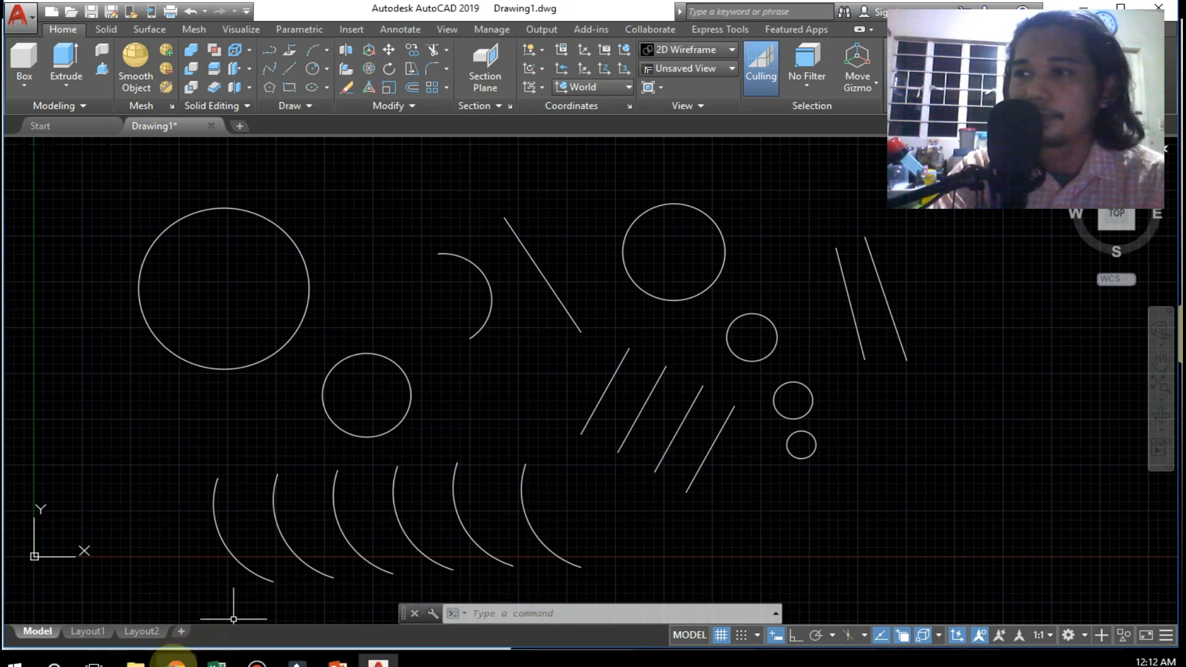
Step: Switch to the PowerPoint slide show, advance to the WINDOW selection slide, and switch back to AutoCAD
{"action": "mouse_move", "coordinate": [337, 659]}
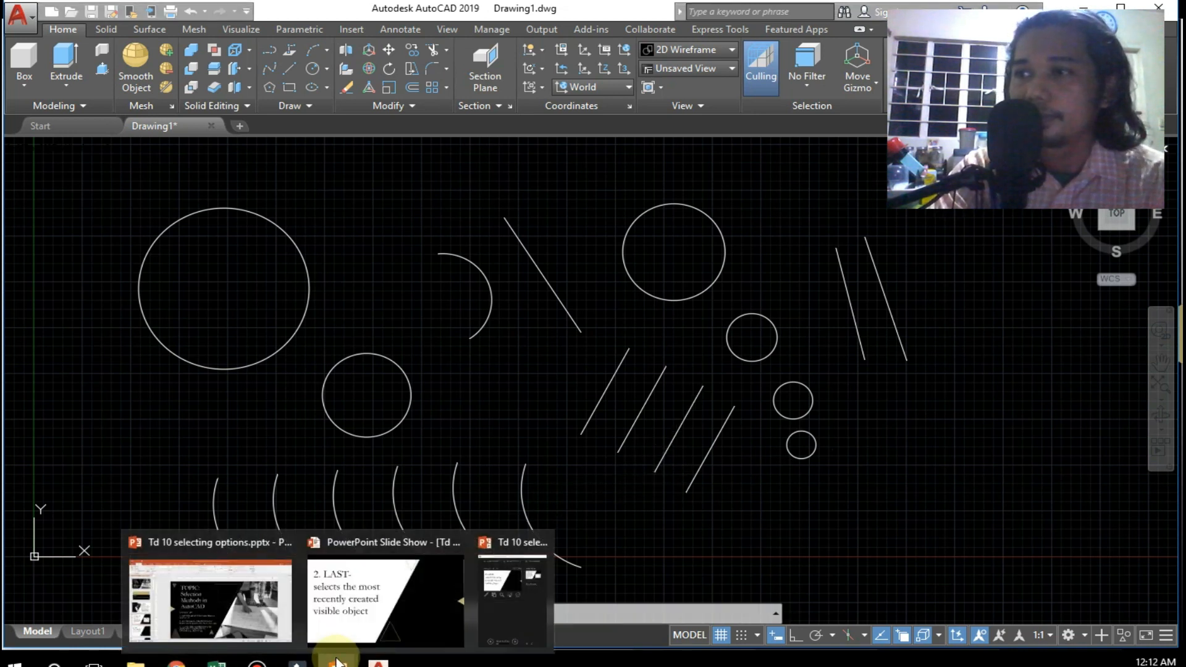
{"action": "left_click", "coordinate": [414, 606]}
{"action": "left_click", "coordinate": [266, 498]}
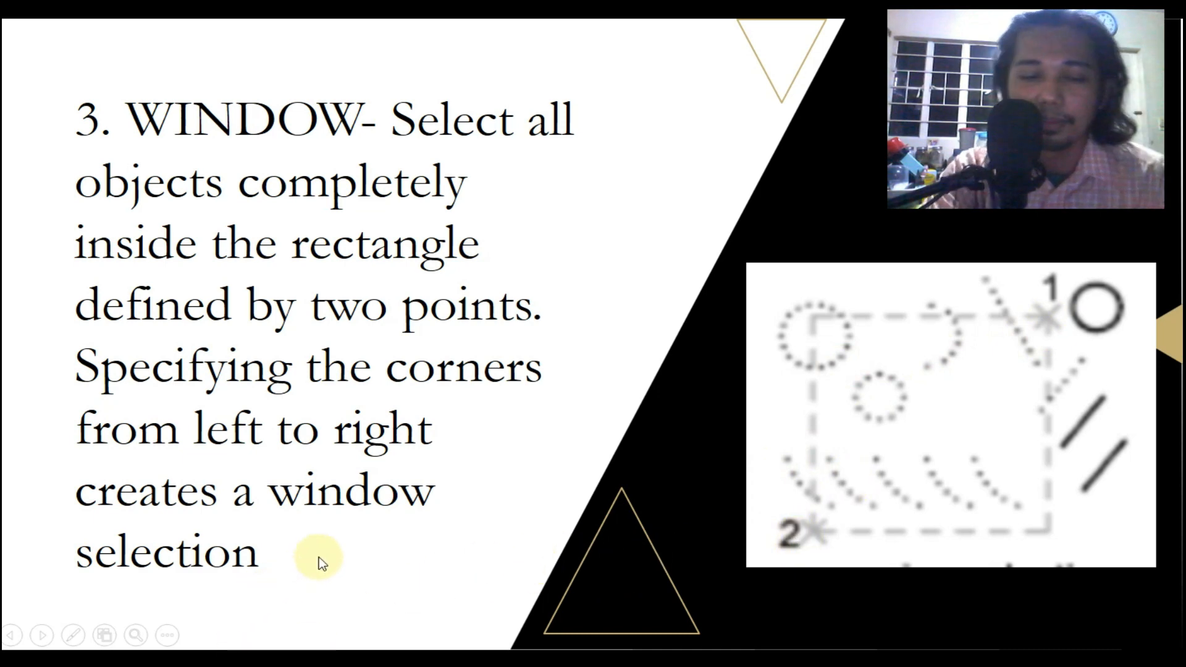
{"action": "key", "text": "alt+Tab"}
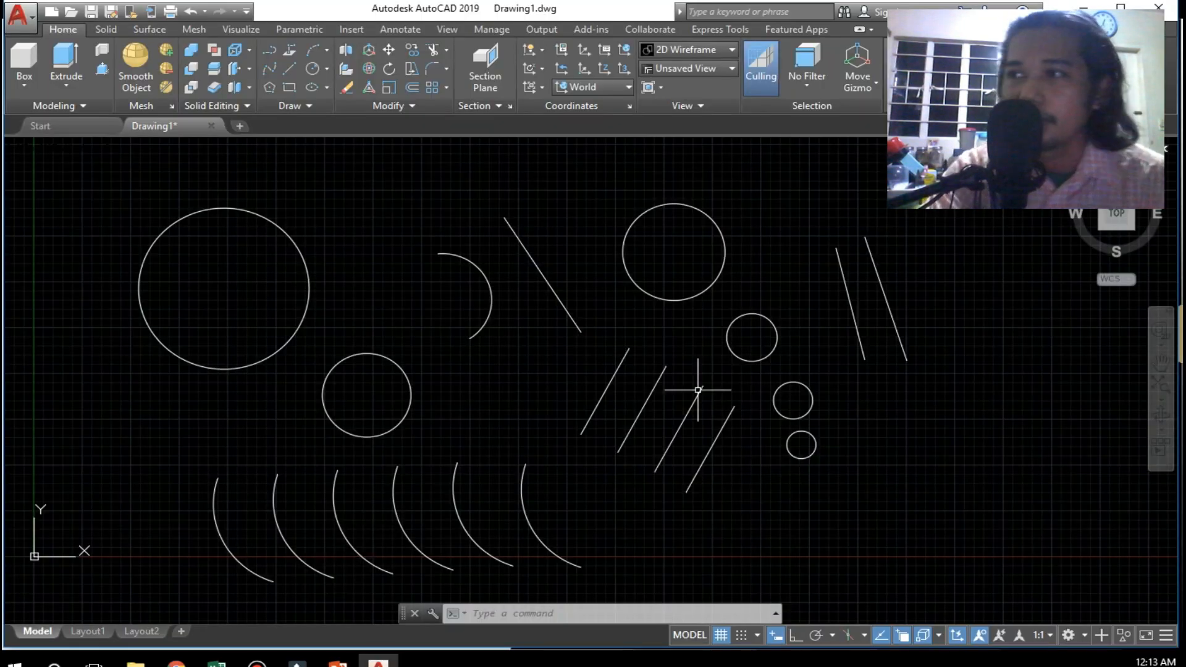
Step: Select all the circles, arcs and lines with a crossing window from above right to below left, and clear the selection
{"action": "scroll", "coordinate": [779, 327], "scroll_direction": "down", "scroll_amount": 4}
{"action": "scroll", "coordinate": [763, 336], "scroll_direction": "up", "scroll_amount": 4}
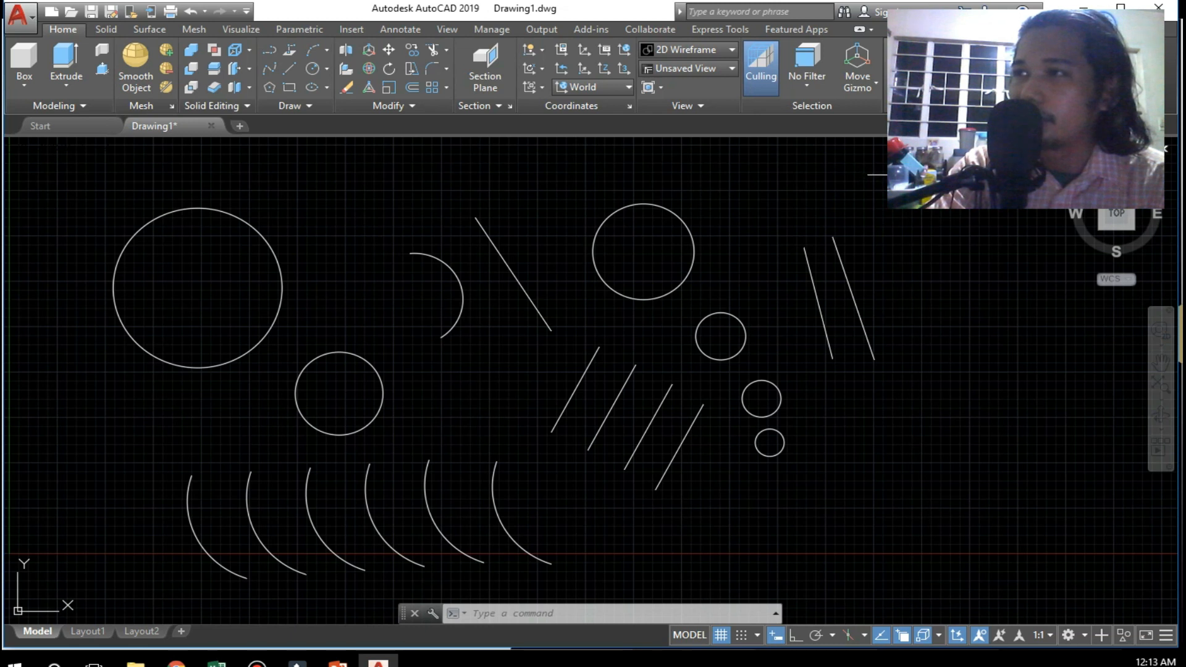
{"action": "left_click", "coordinate": [899, 174]}
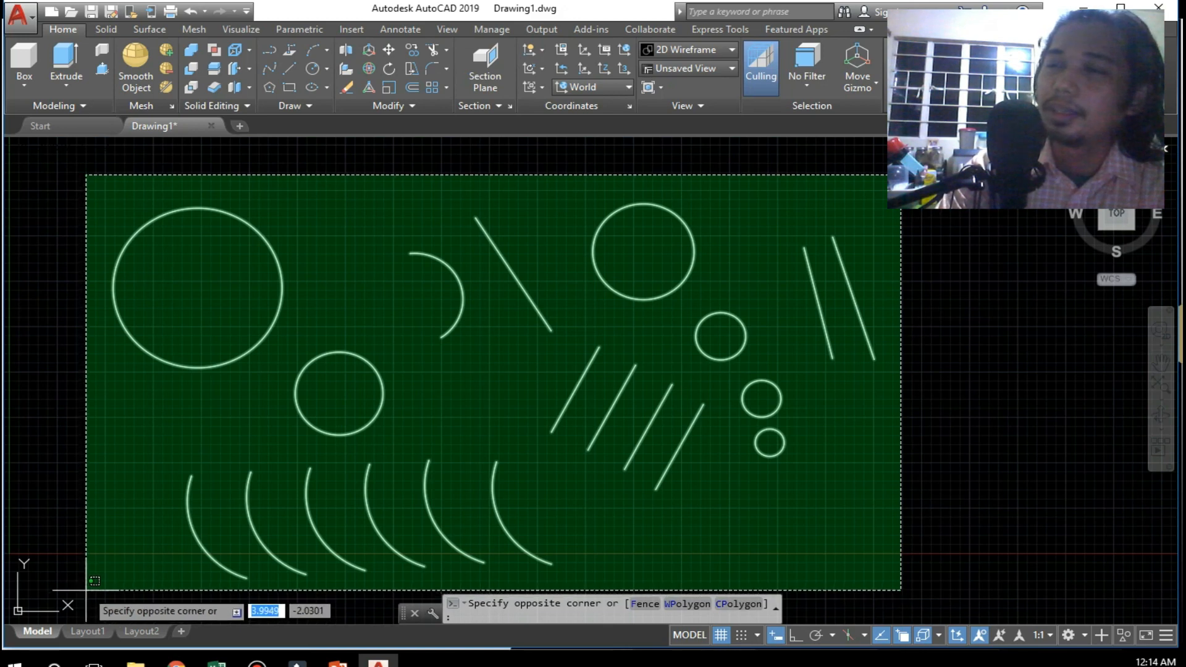
{"action": "left_click", "coordinate": [86, 590]}
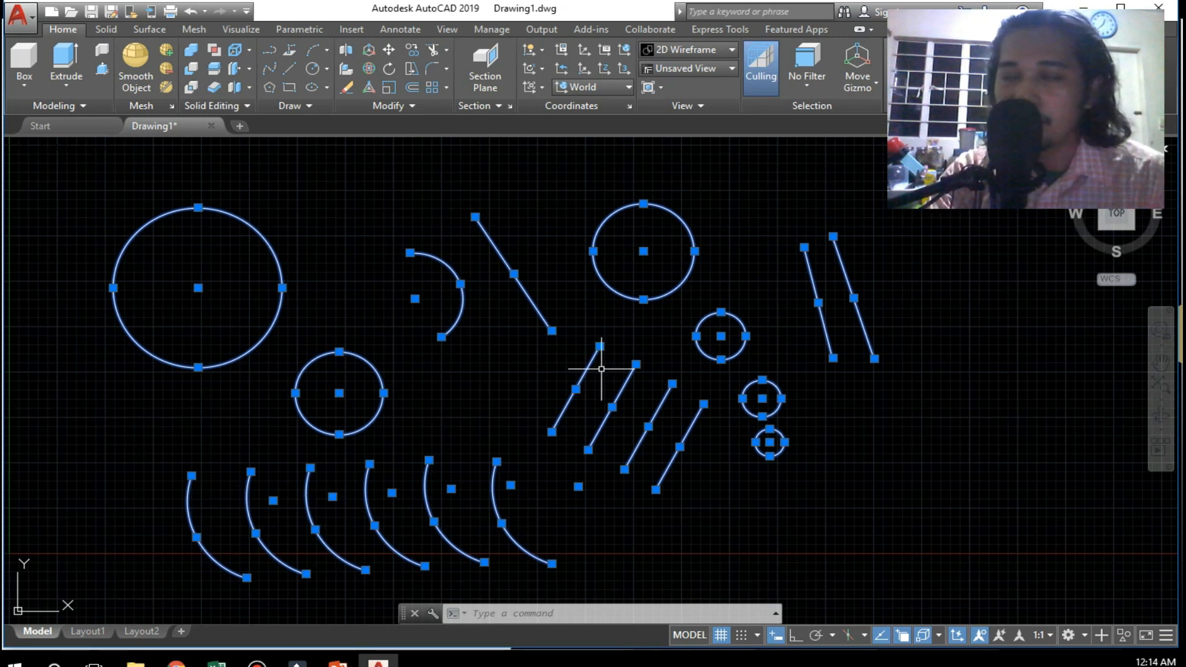
{"action": "key", "text": "Escape"}
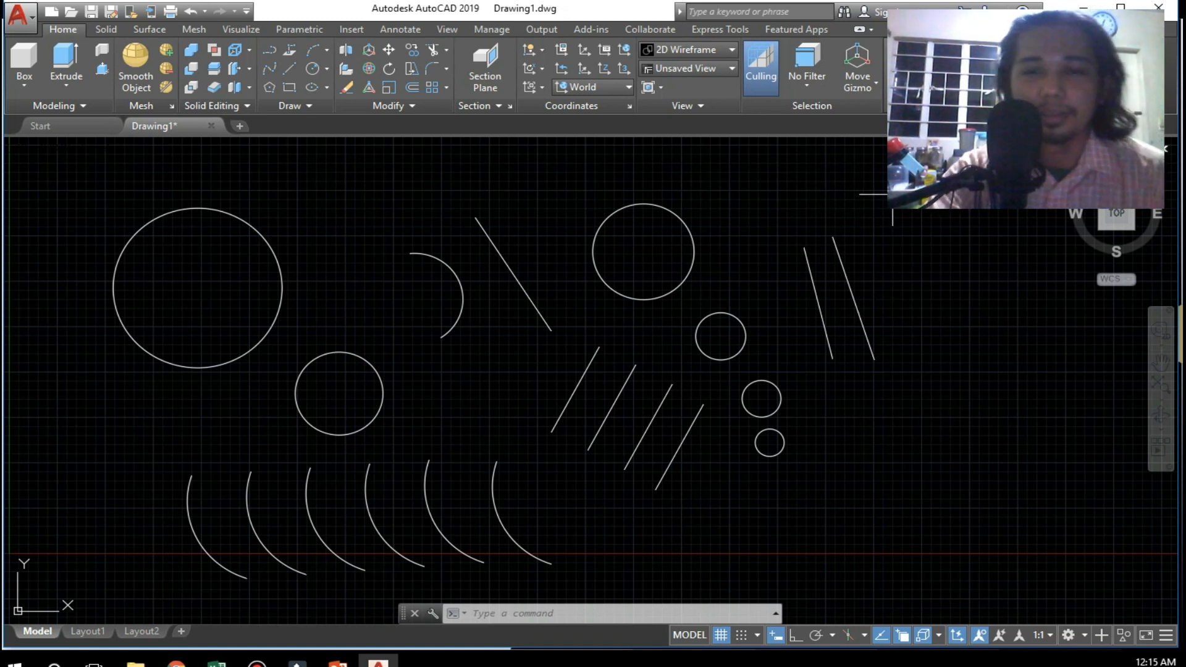
Step: Make a crossing window from above the far-right lines to the middle of the drawing, and advance past the WINDOW slide
{"action": "left_click", "coordinate": [892, 190]}
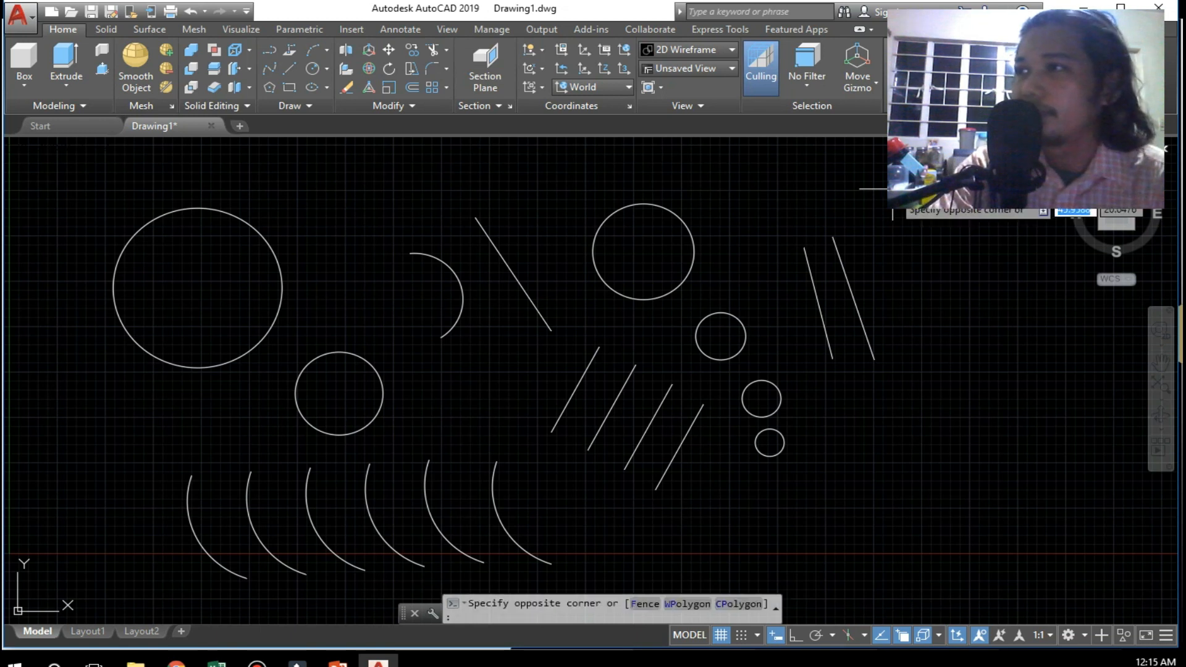
{"action": "left_click", "coordinate": [469, 442]}
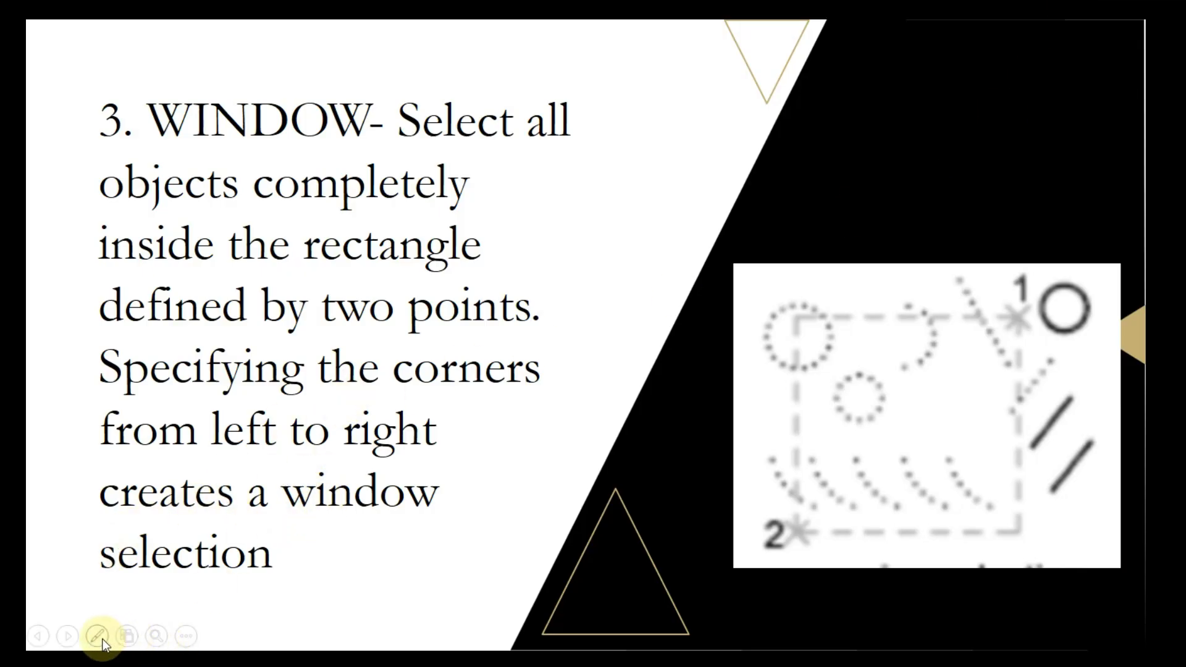
{"action": "left_click", "coordinate": [68, 637]}
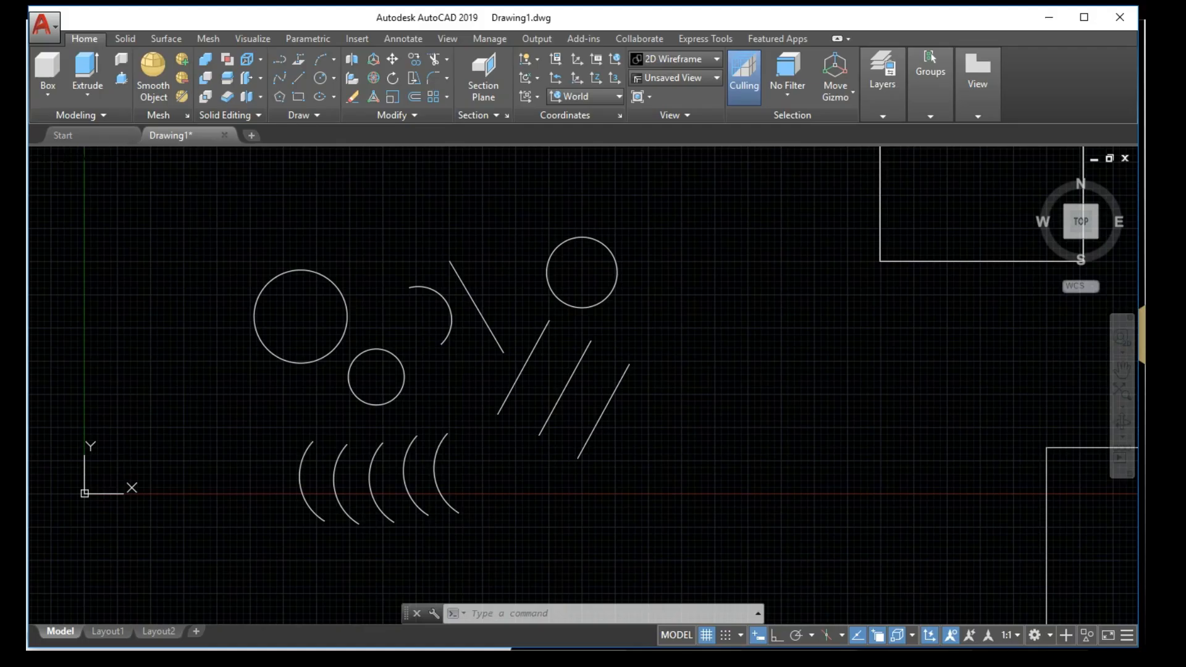
Step: Try a right-to-left crossing selection over the objects, clear it, and try a left-to-right window selection over the same area
{"action": "left_click", "coordinate": [701, 238]}
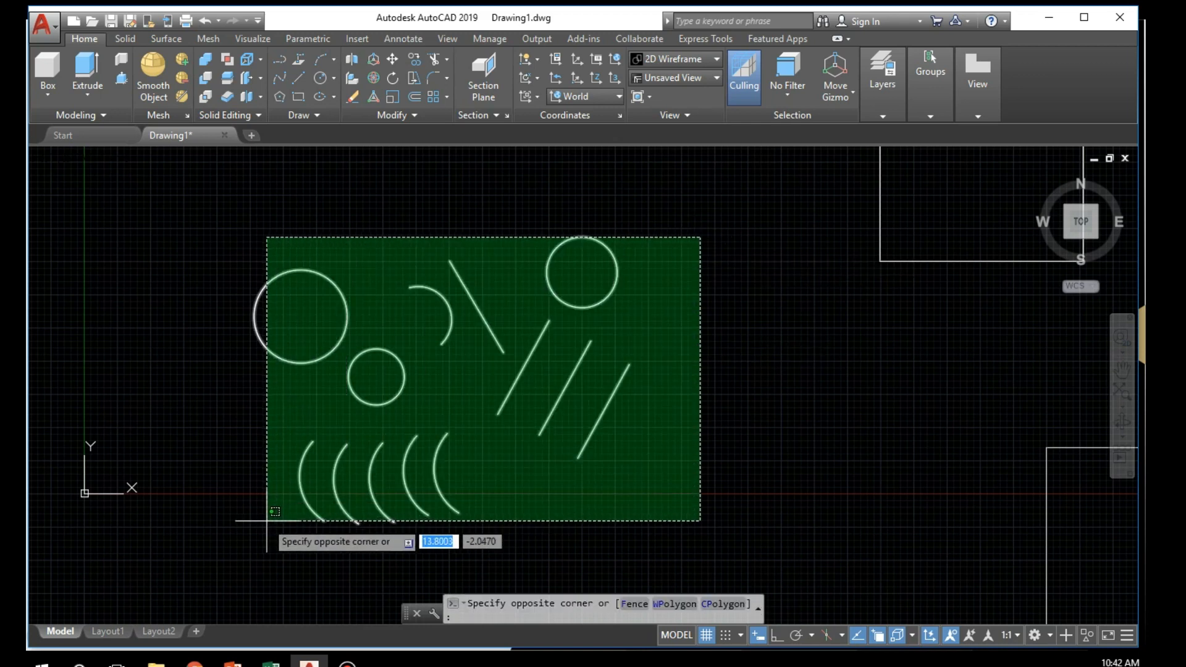
{"action": "left_click", "coordinate": [263, 515]}
{"action": "key", "text": "Escape"}
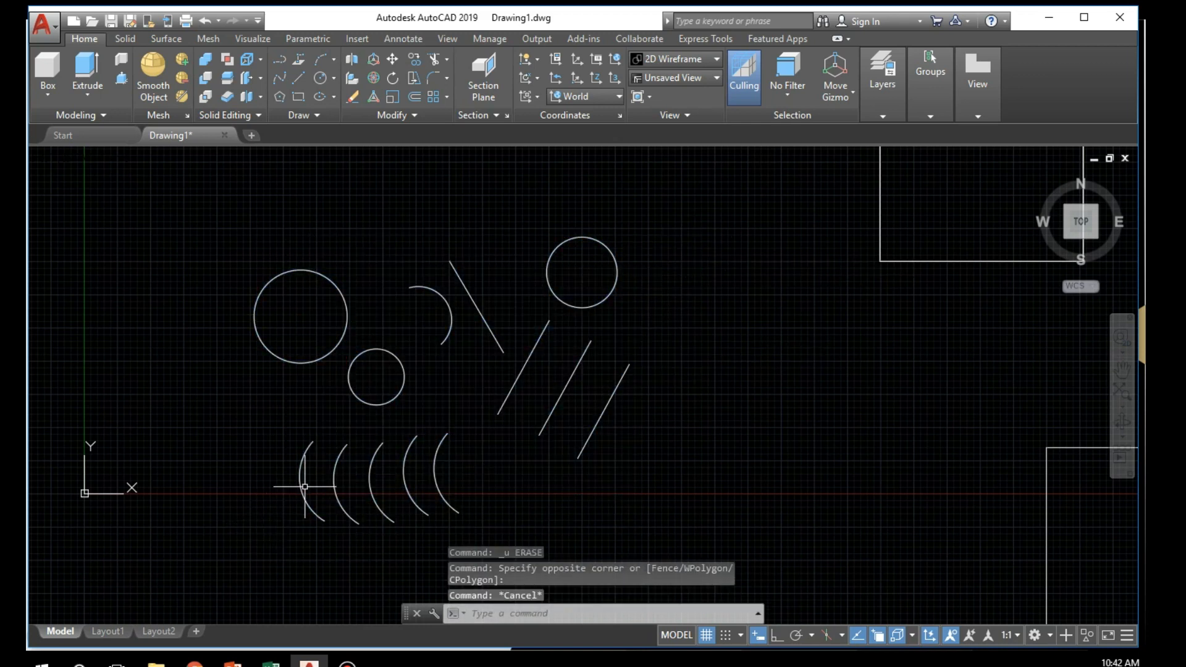
{"action": "left_click", "coordinate": [257, 516]}
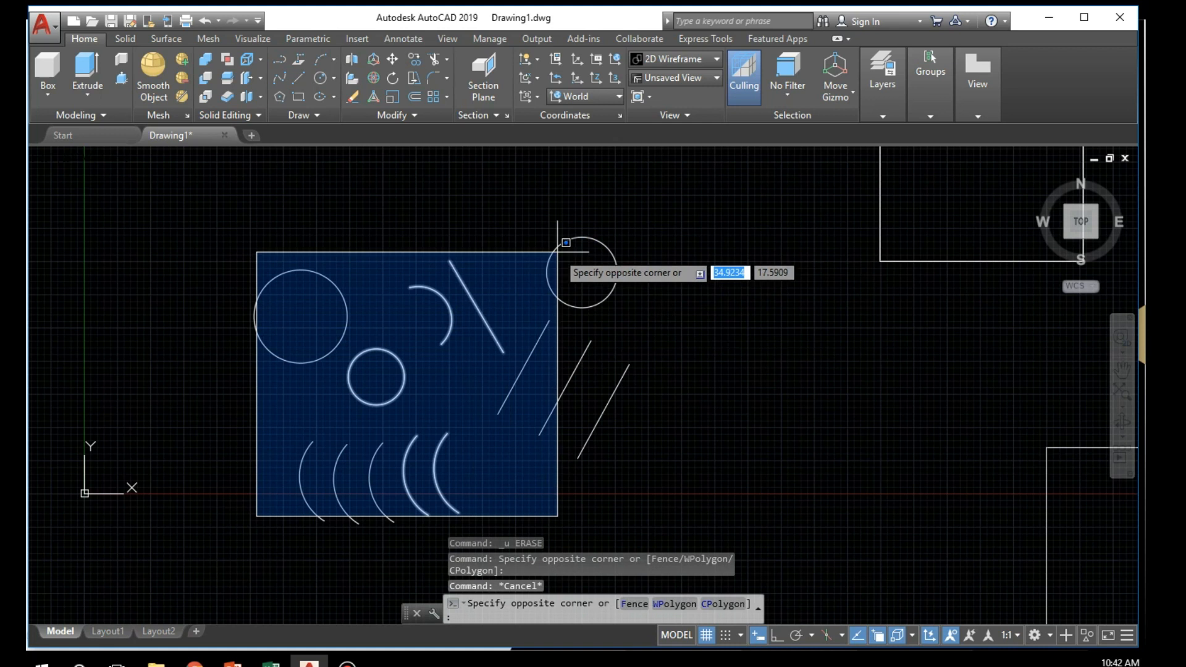
{"action": "left_click", "coordinate": [610, 224]}
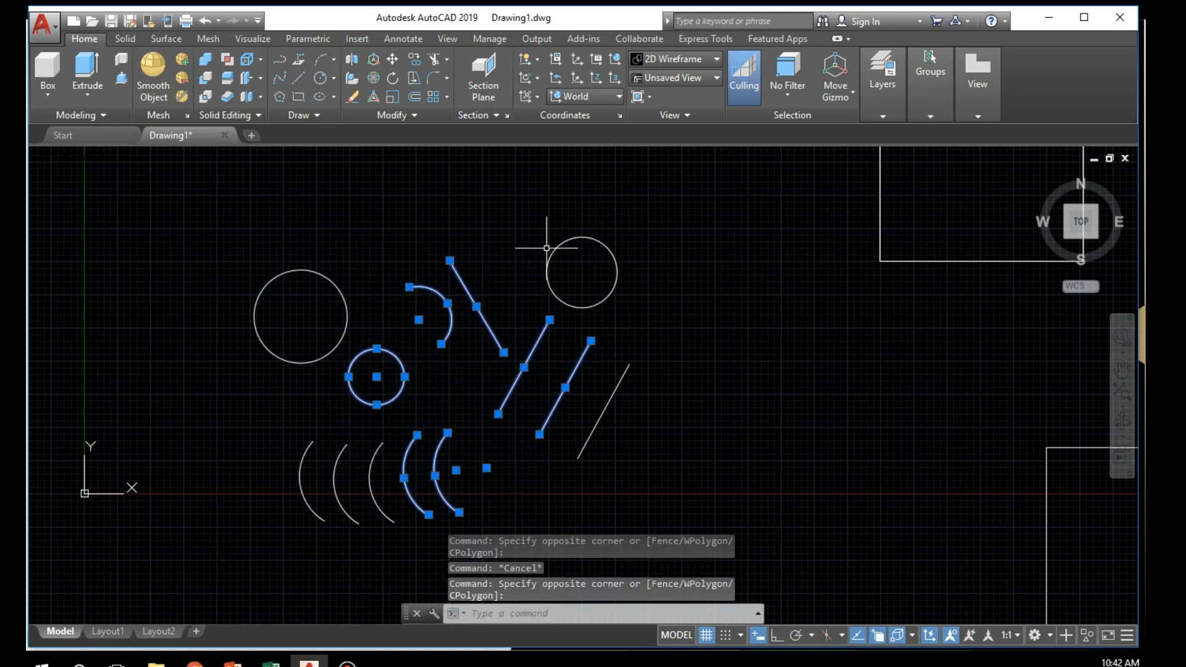
{"action": "key", "text": "Escape"}
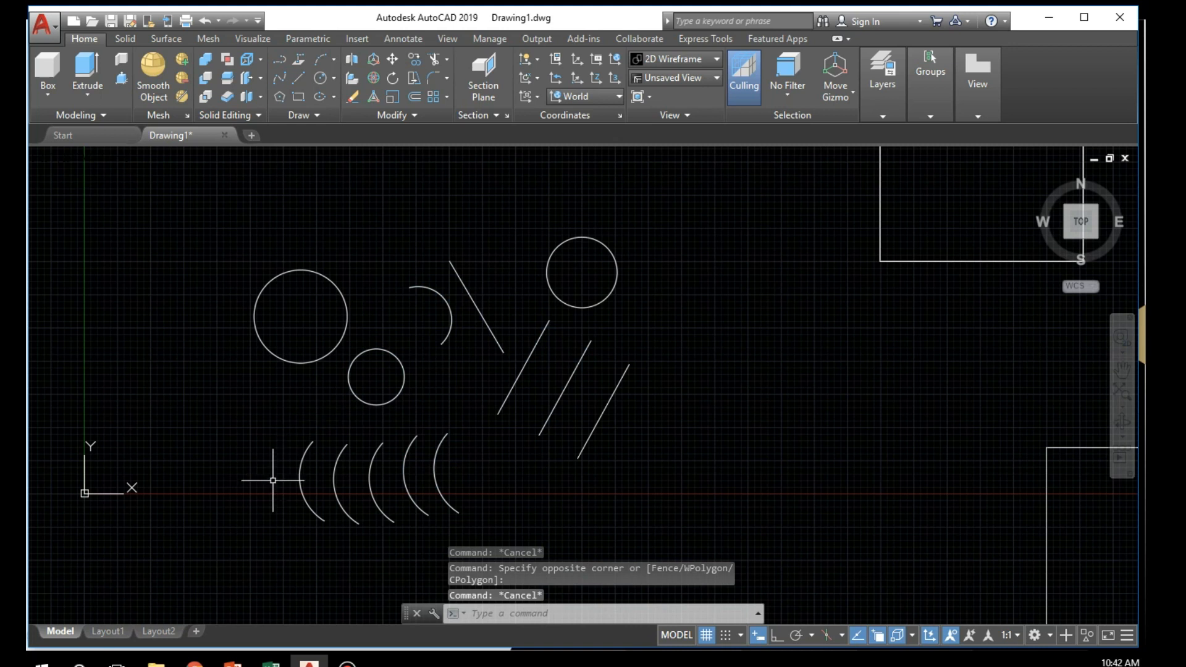
Step: Select the small circle with a left-to-right window started at the first lower arc, and clear the selection
{"action": "left_click", "coordinate": [300, 473]}
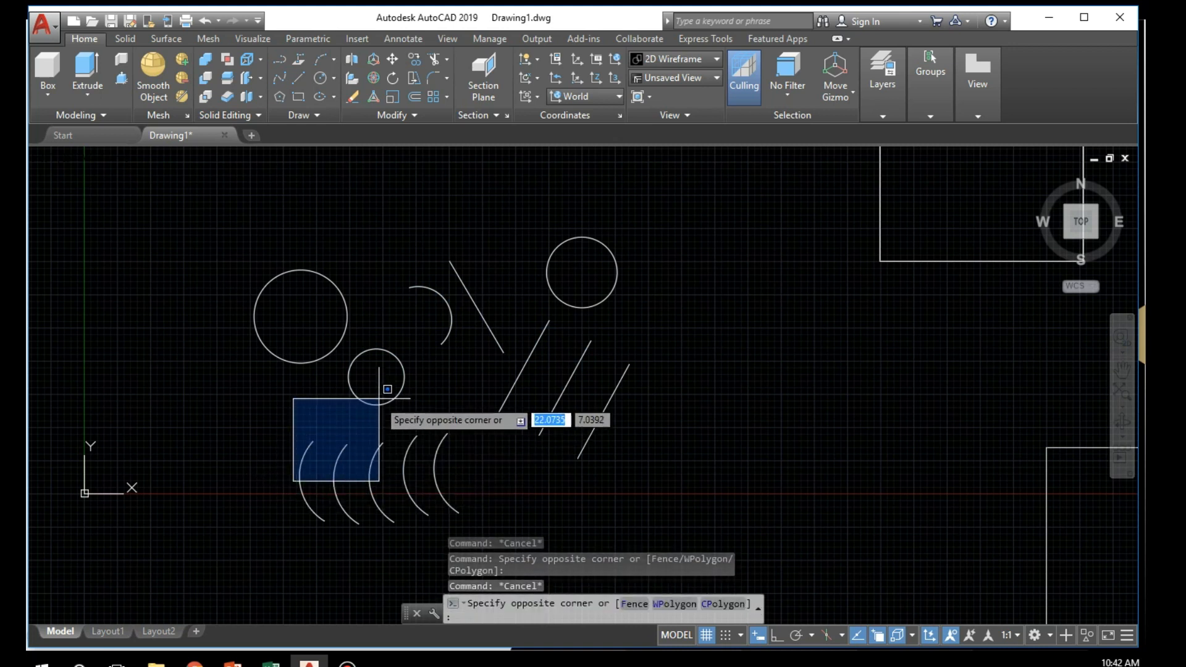
{"action": "left_click", "coordinate": [457, 302]}
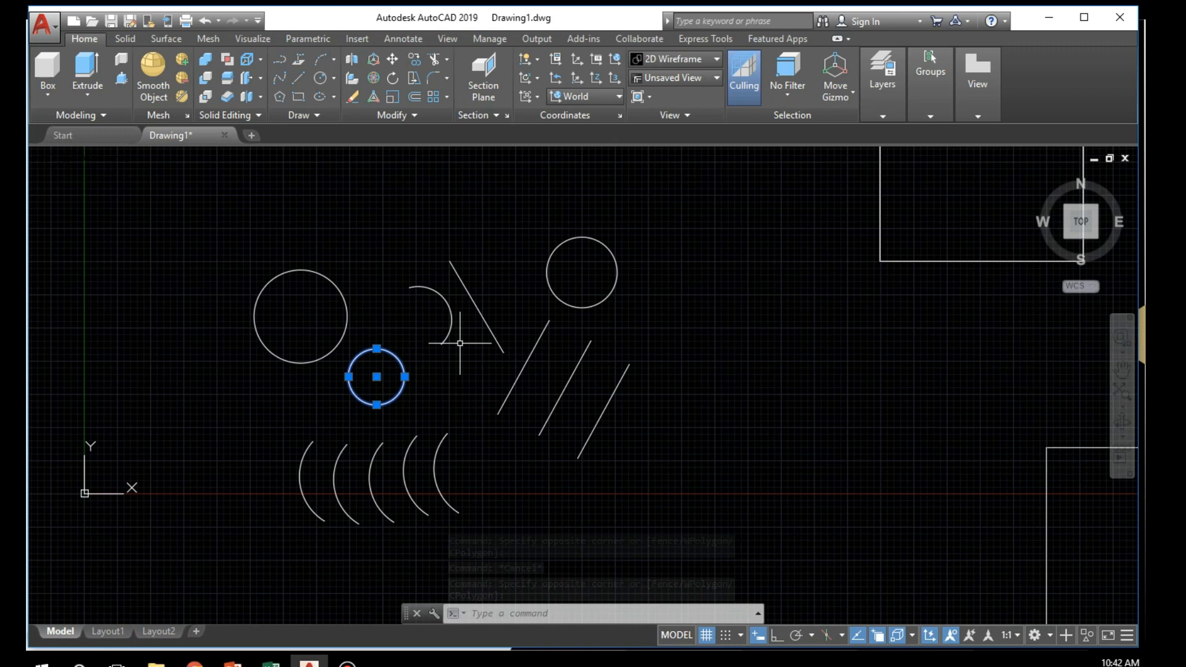
{"action": "left_click", "coordinate": [424, 394]}
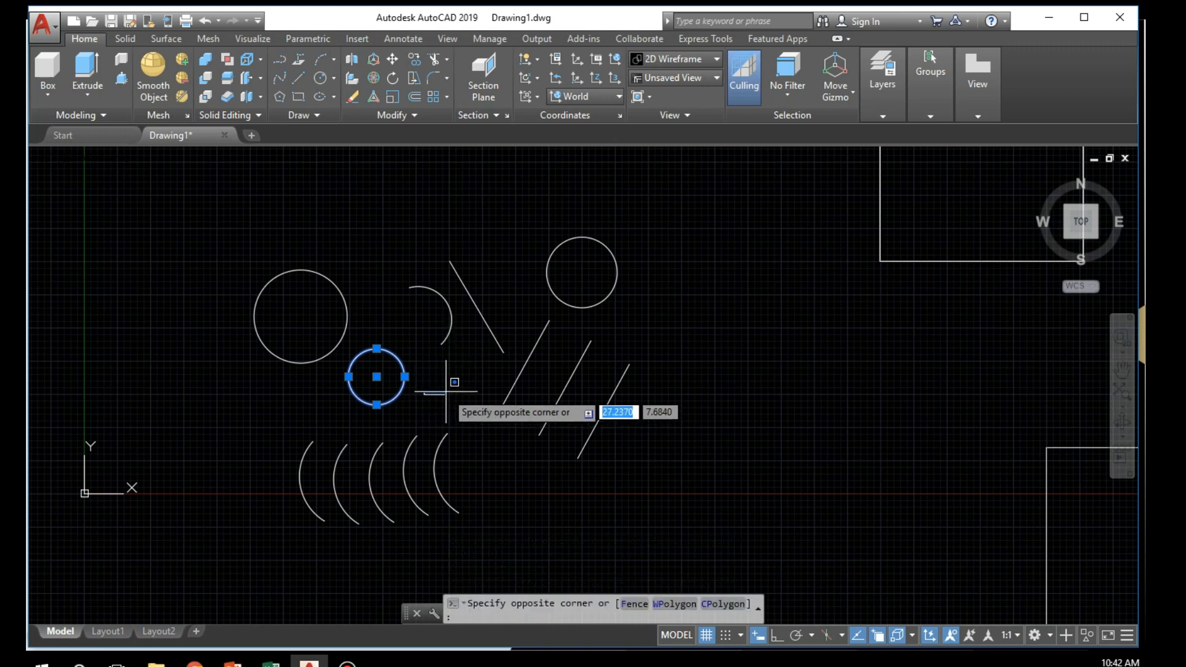
{"action": "key", "text": "Escape"}
{"action": "key", "text": "Escape"}
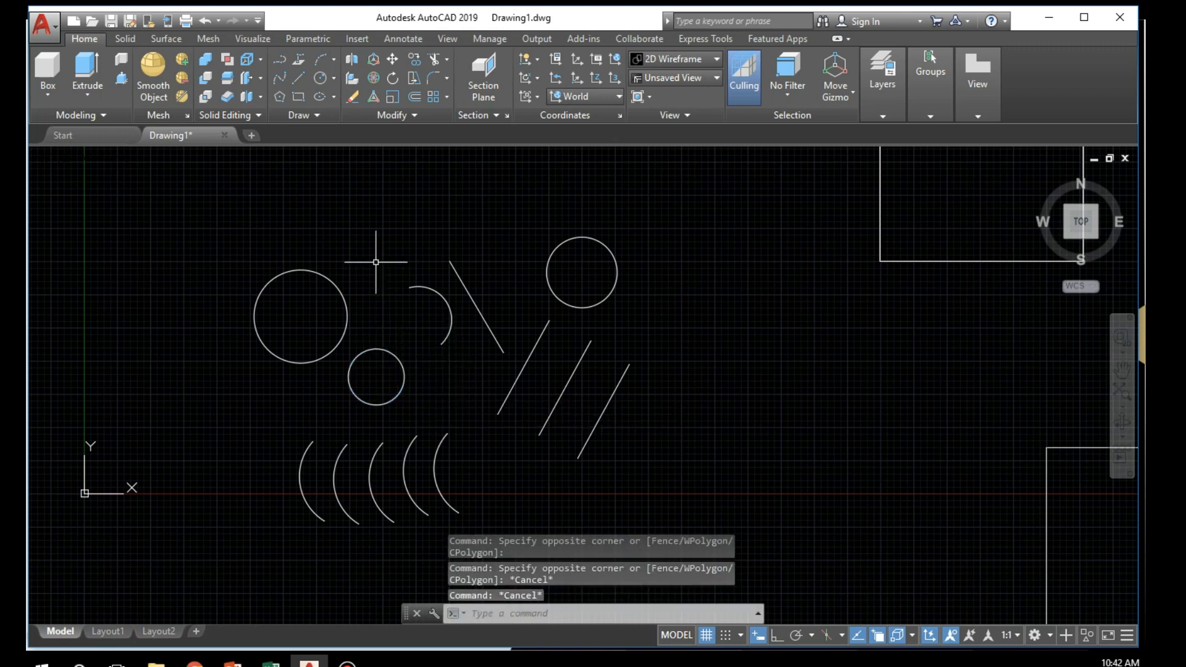
Step: Select the upper arc and the slanted line beside it with a window from upper left to lower right, and clear the selection
{"action": "left_click", "coordinate": [332, 198]}
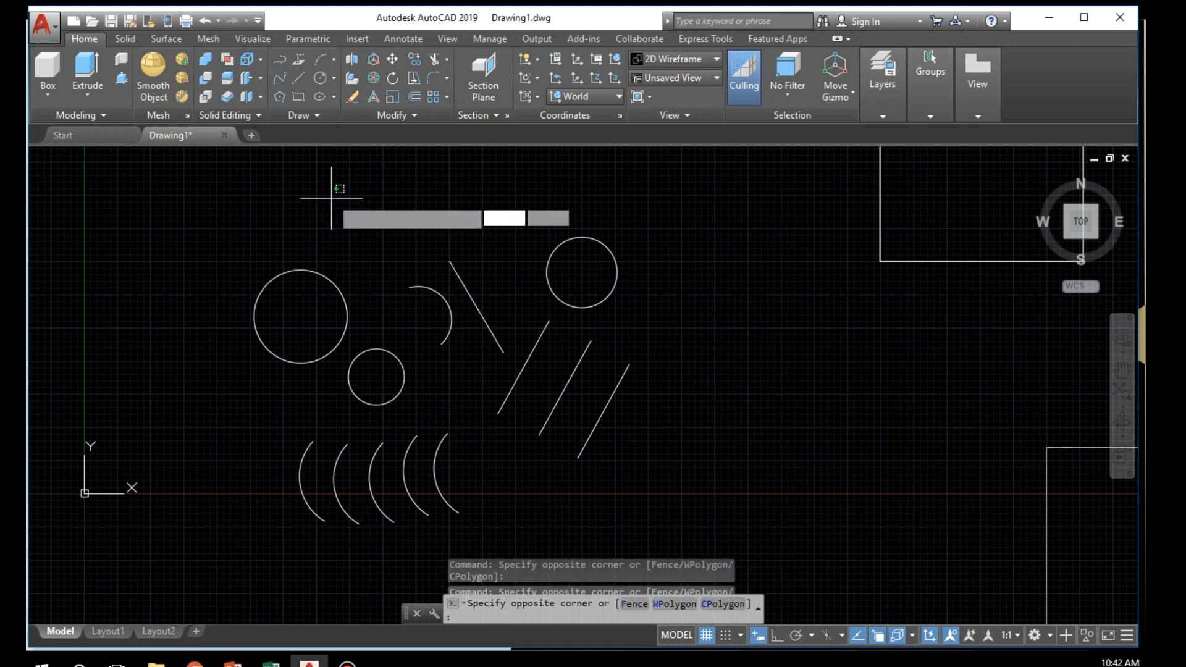
{"action": "left_click", "coordinate": [604, 383]}
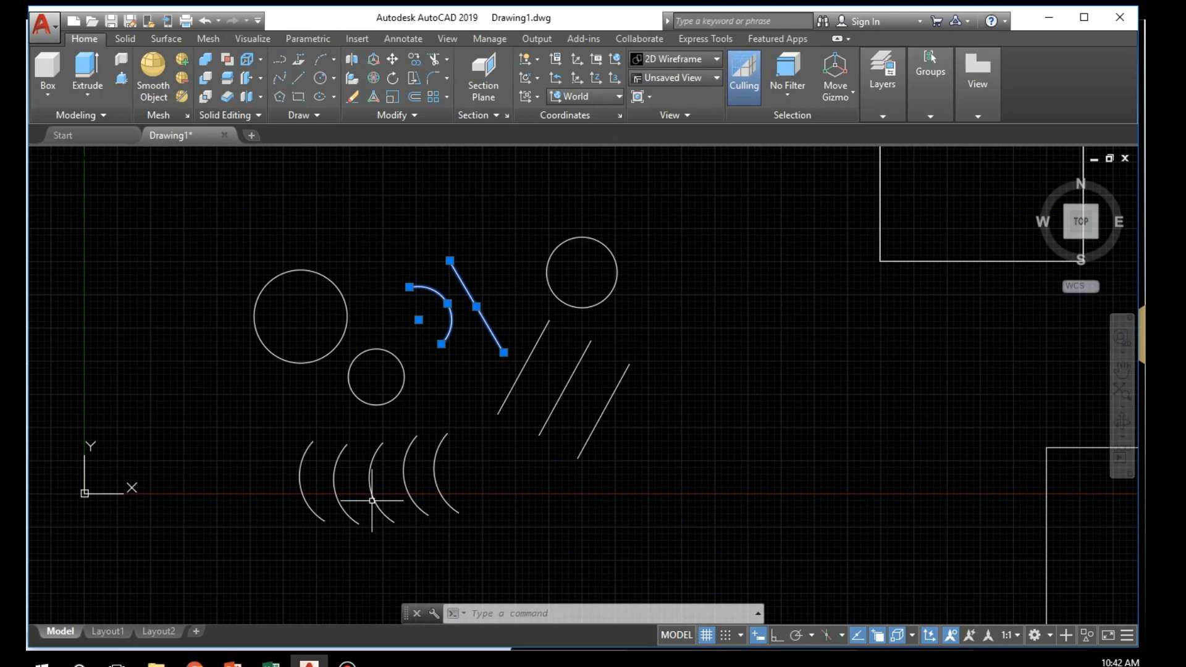
{"action": "key", "text": "Escape"}
Step: Select the whole group with a right-to-left crossing window, clear it, and select only the small circle with a left-to-right window
{"action": "left_click", "coordinate": [656, 199]}
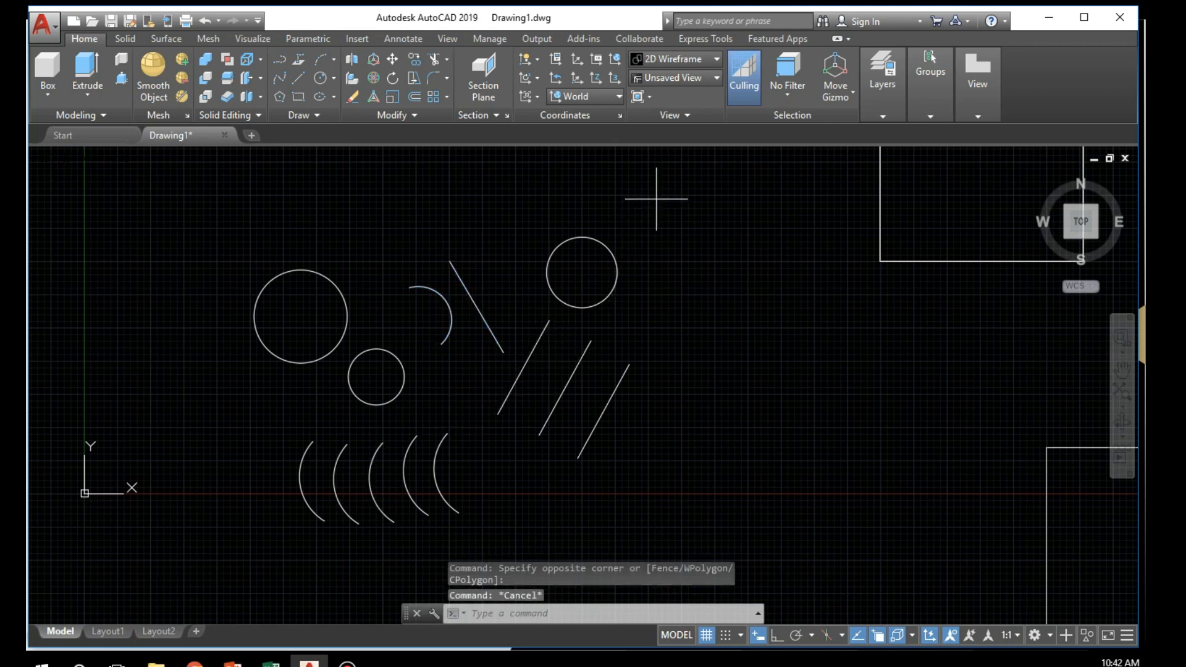
{"action": "left_click", "coordinate": [241, 547]}
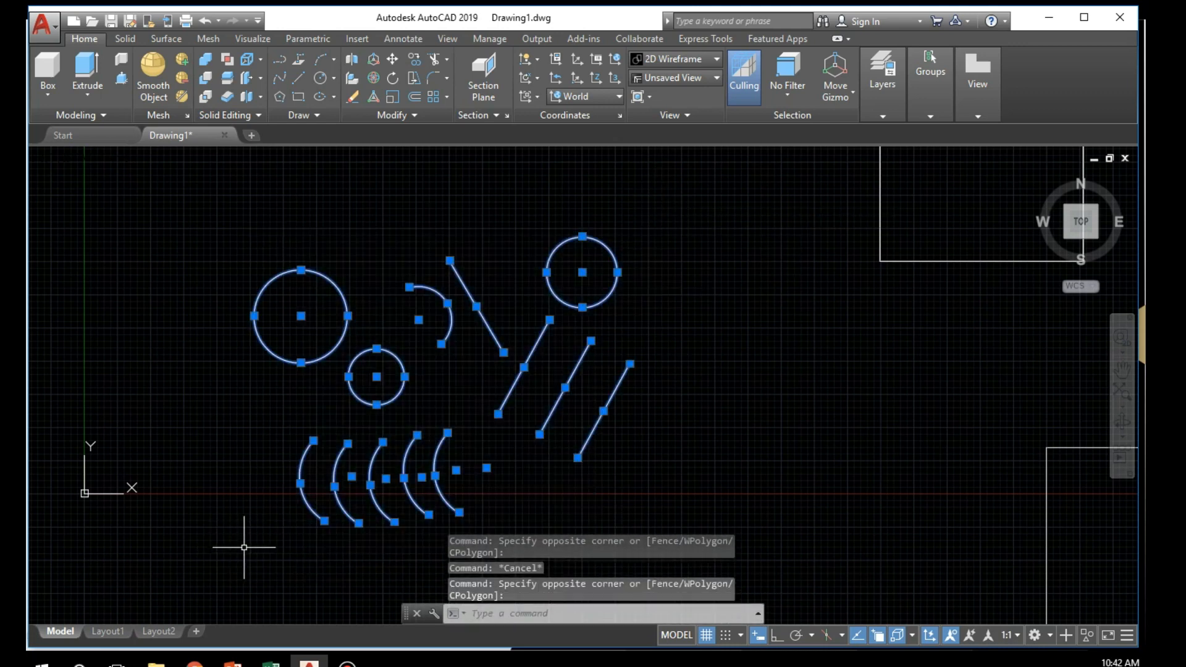
{"action": "key", "text": "Escape"}
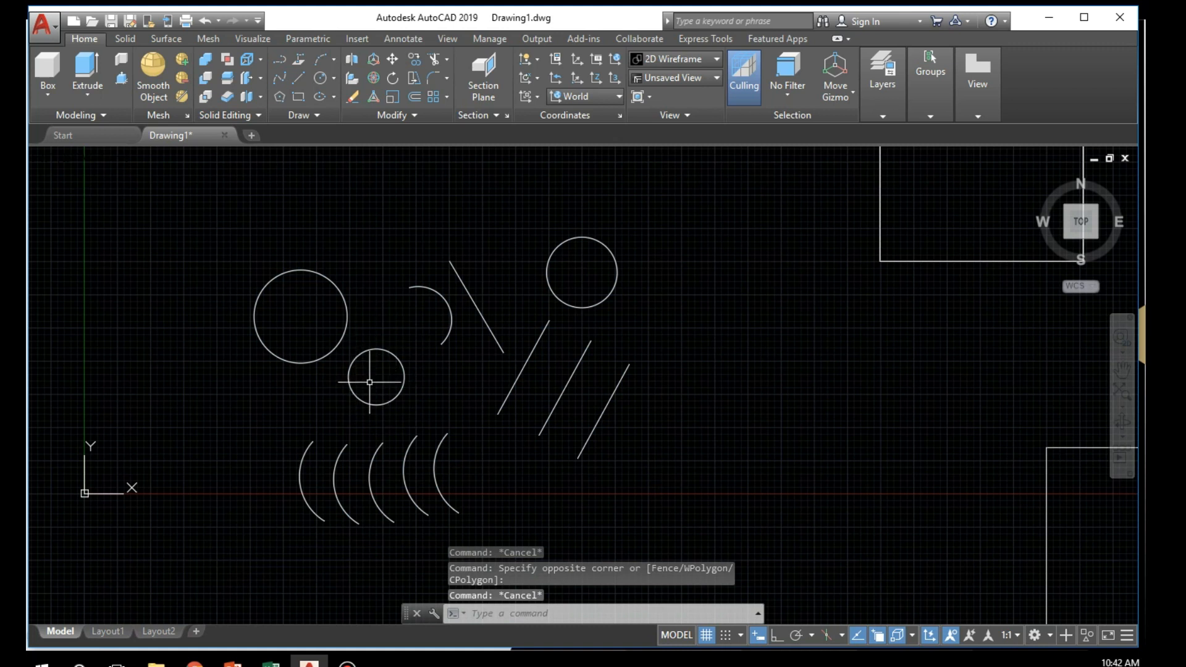
{"action": "left_click", "coordinate": [275, 430]}
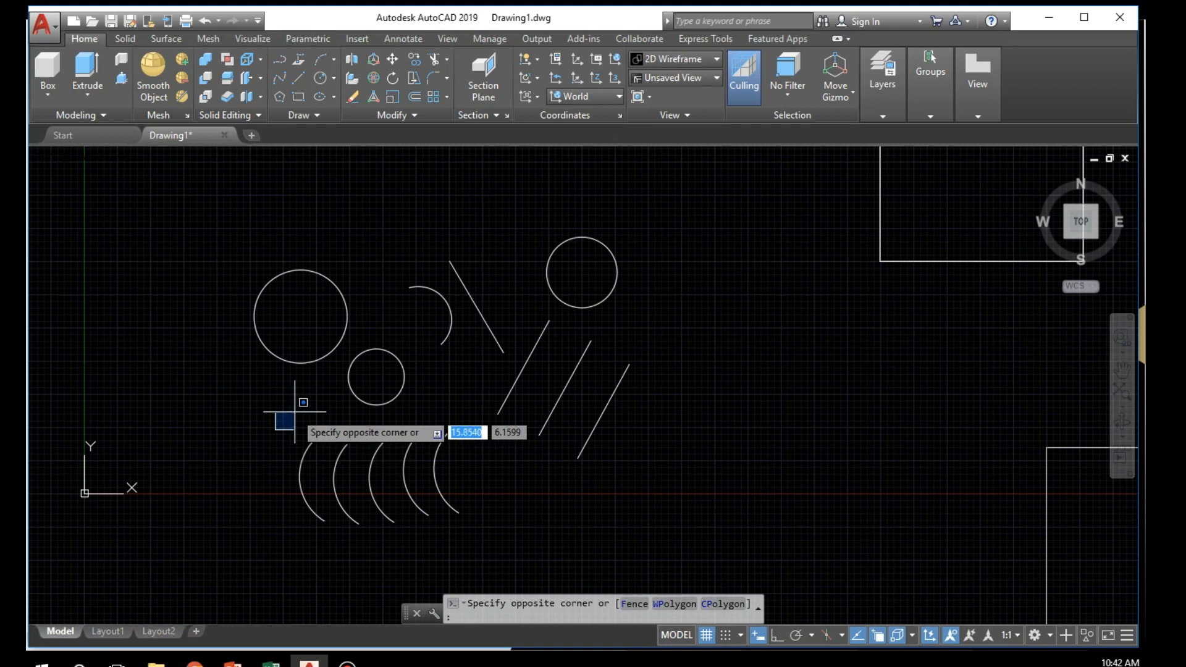
{"action": "left_click", "coordinate": [464, 310]}
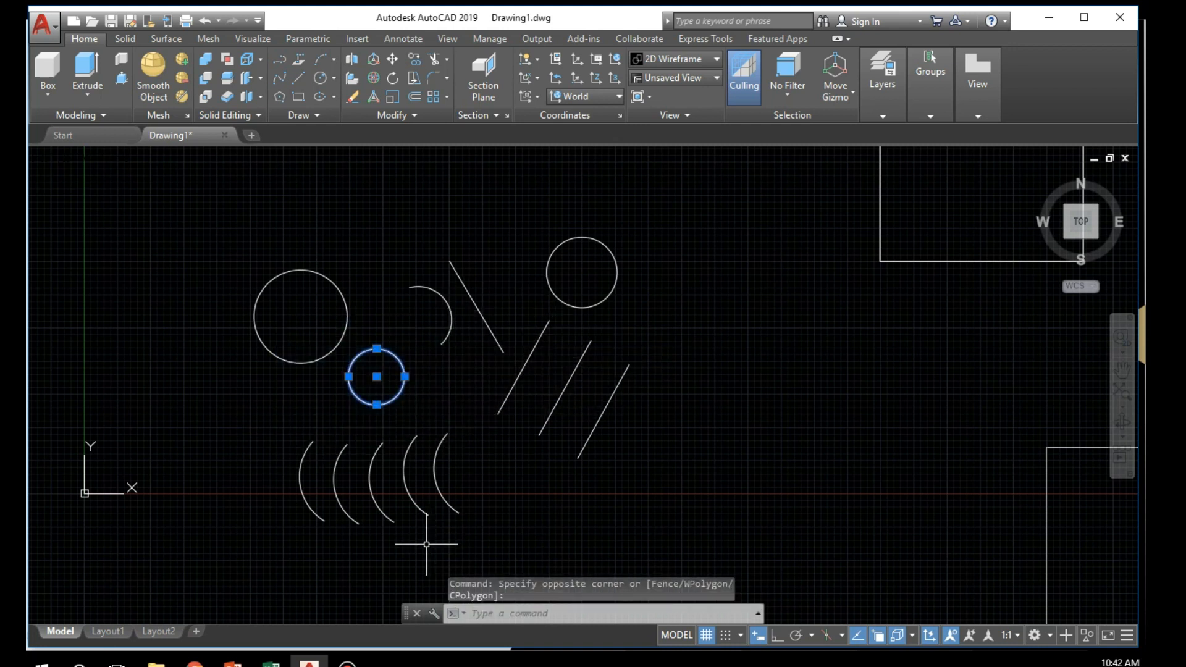
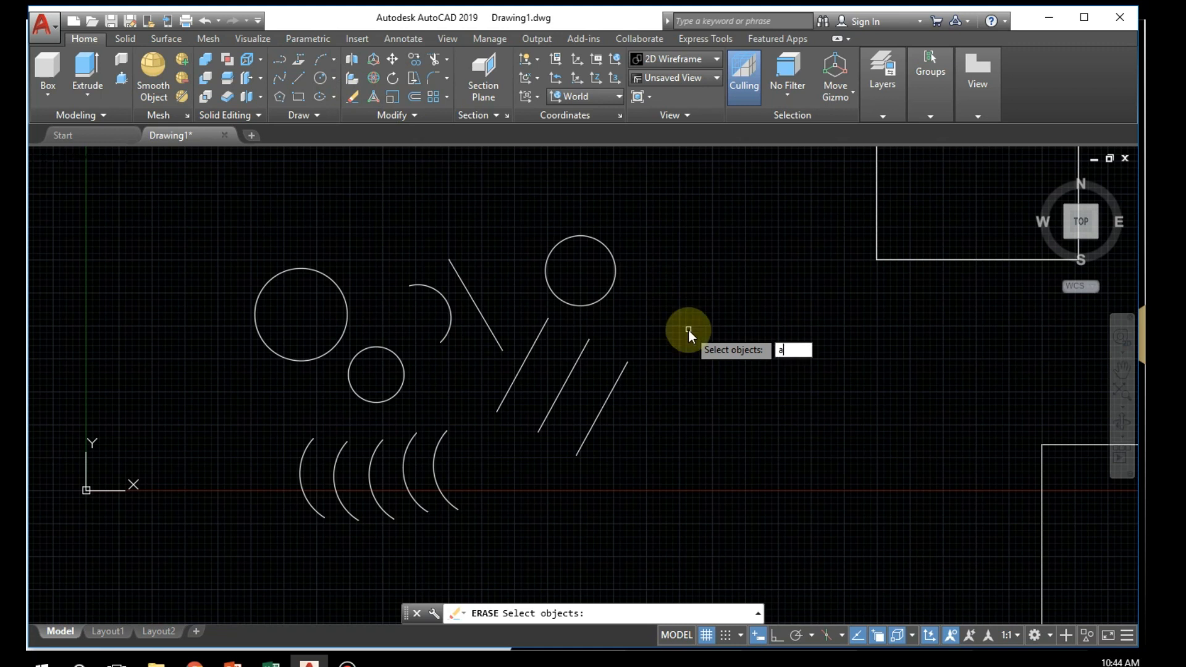
Step: Erase every object in the drawing using the All selection option
{"action": "key", "text": "Return"}
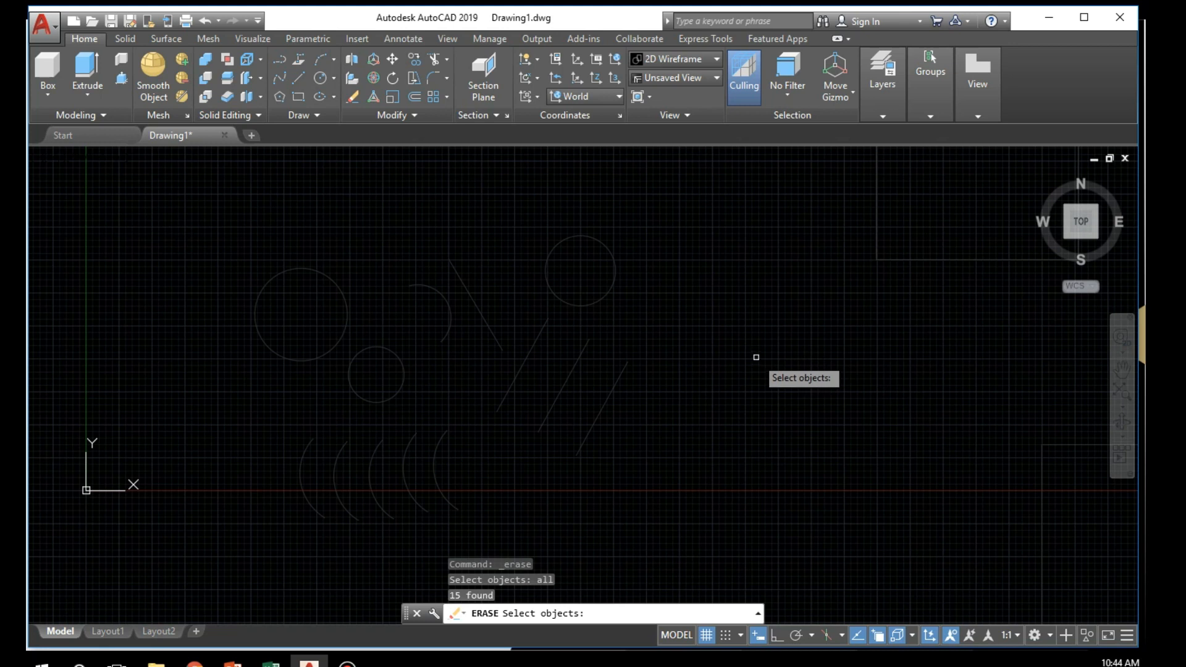
{"action": "key", "text": "Return"}
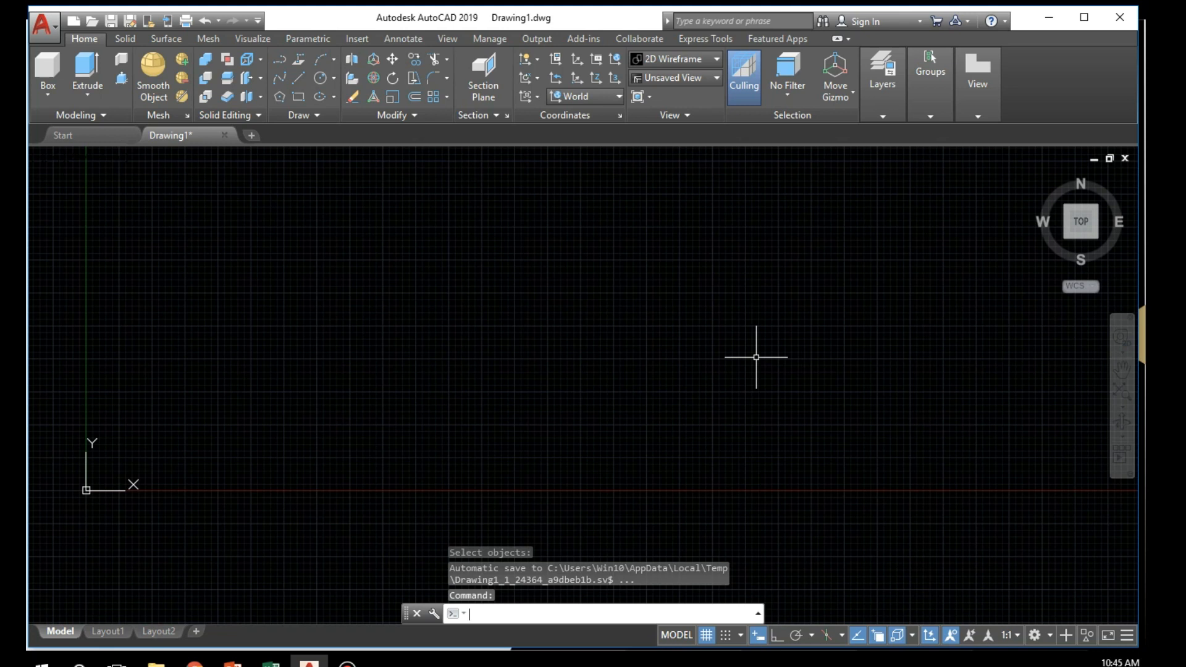
Step: Undo the erasure of the whole drawing, and twice select all objects at once with no command active, clearing the selection each time
{"action": "key", "text": "ctrl+z"}
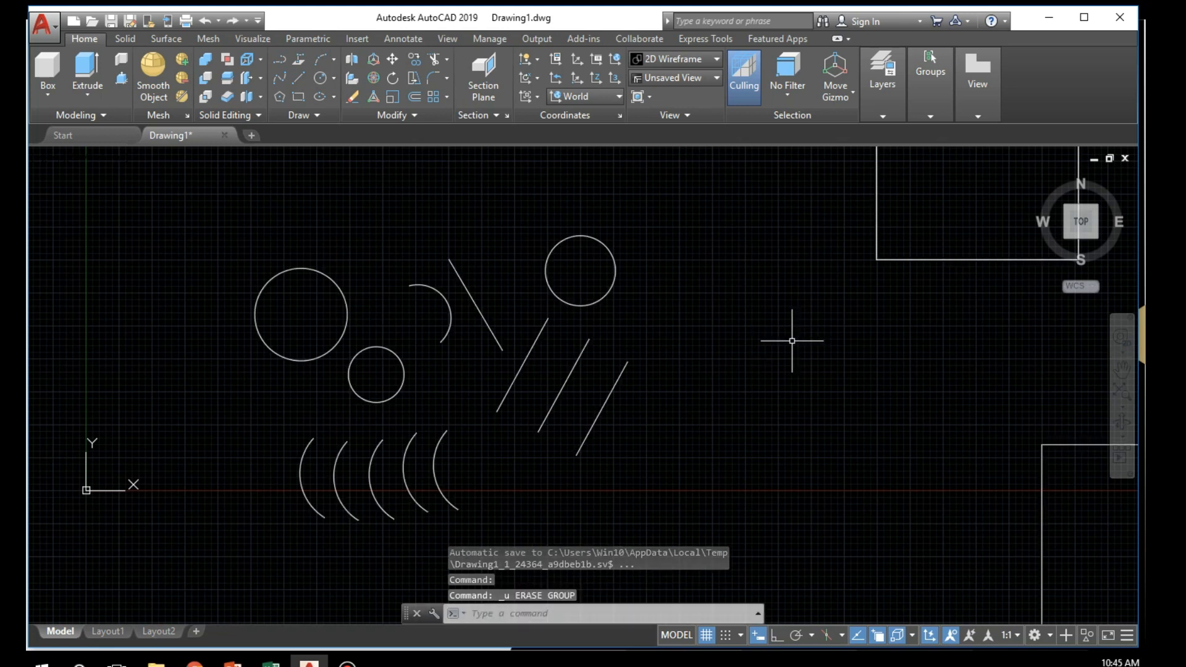
{"action": "key", "text": "ctrl+a"}
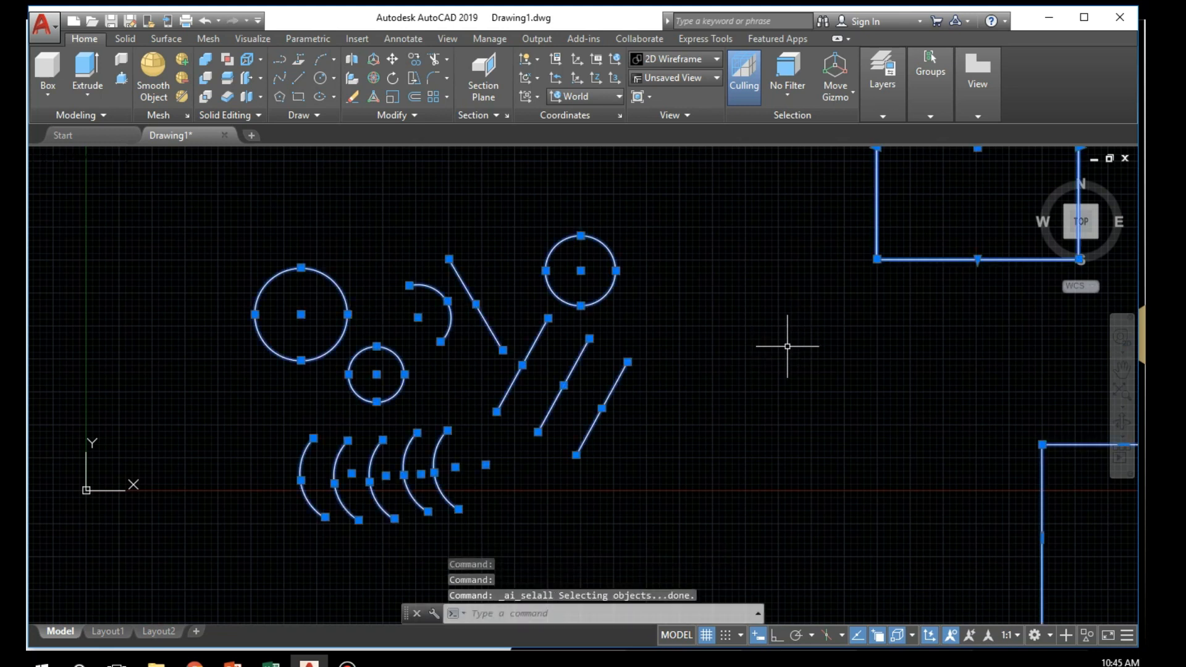
{"action": "left_click", "coordinate": [788, 346]}
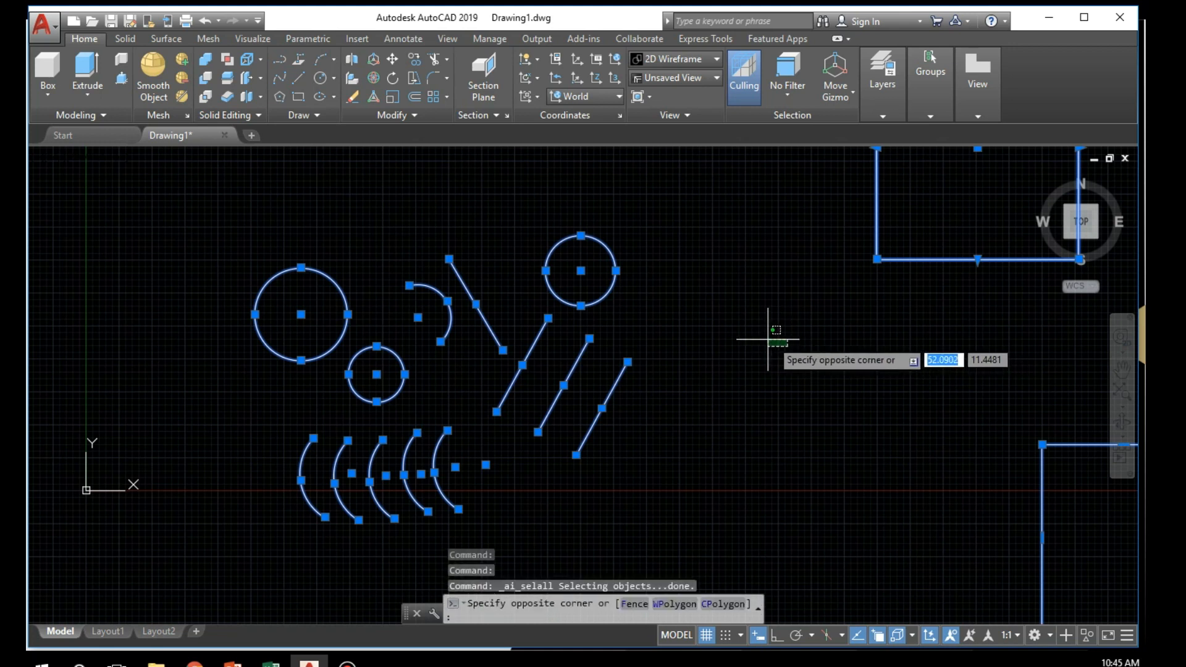
{"action": "key", "text": "Escape"}
{"action": "key", "text": "Escape"}
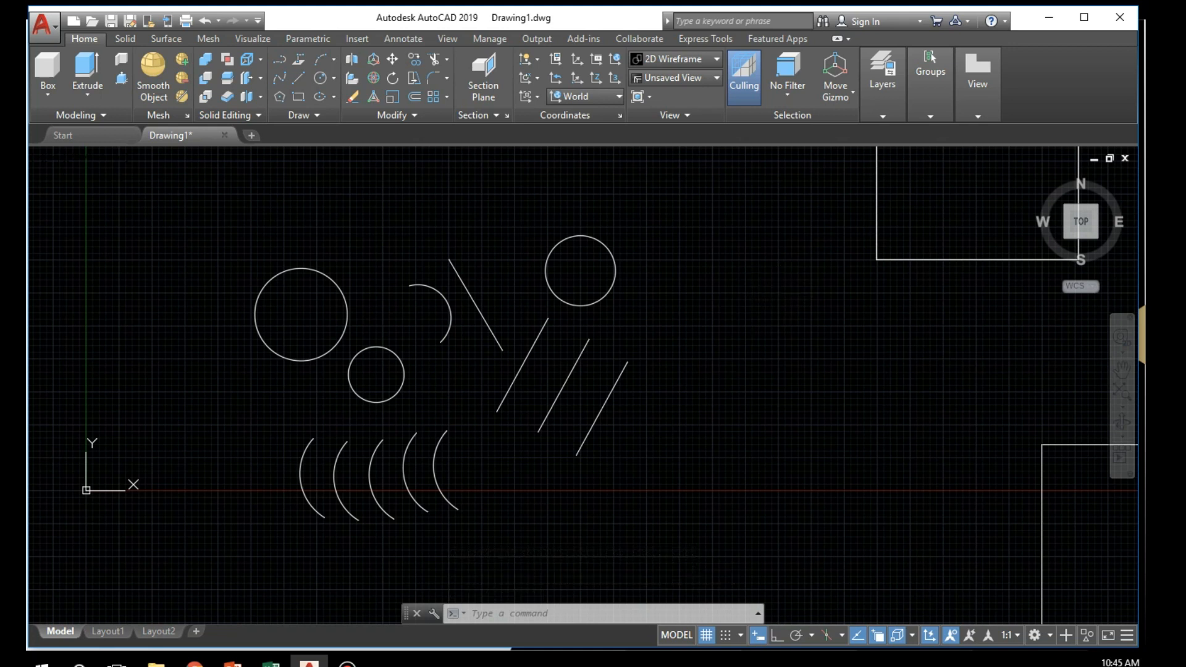
{"action": "key", "text": "ctrl+a"}
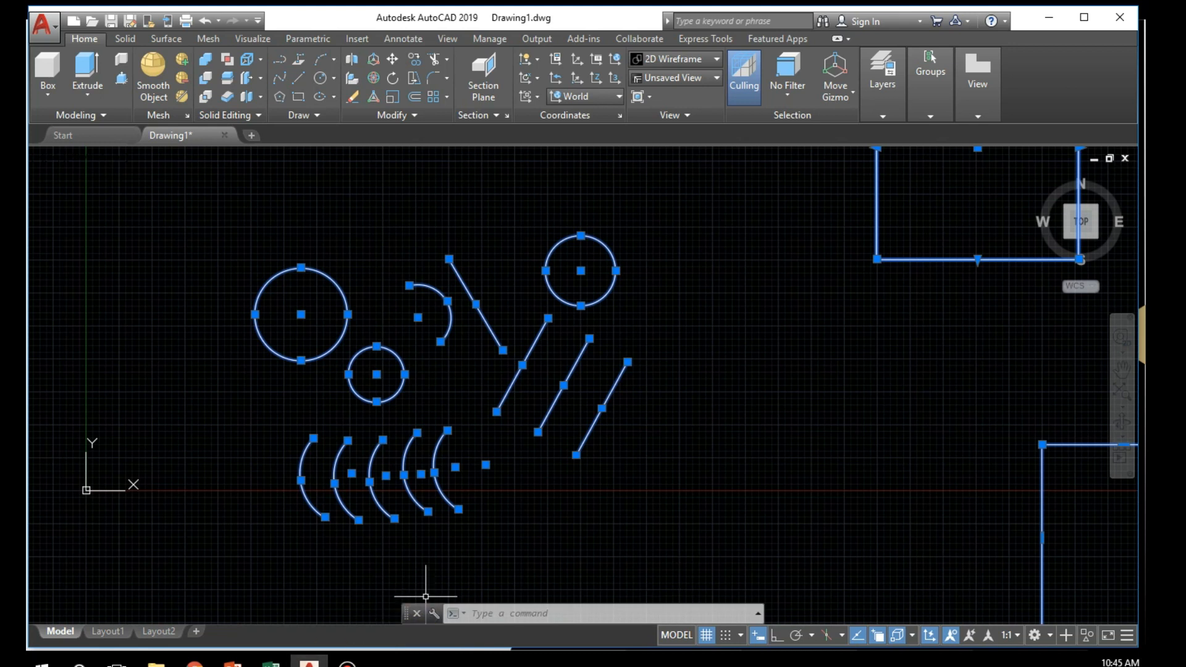
{"action": "key", "text": "Escape"}
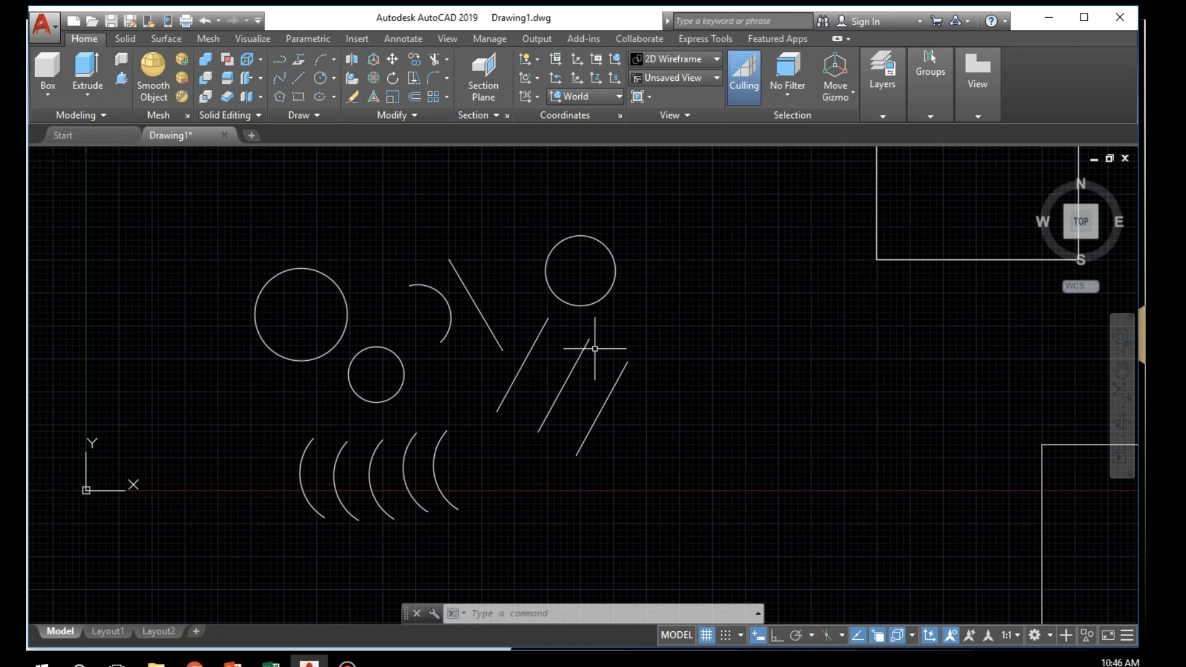
Step: Start Erase with the Fence selection option and run the fence through the upper-right circle and the middle of the three parallel lines
{"action": "left_click", "coordinate": [326, 98]}
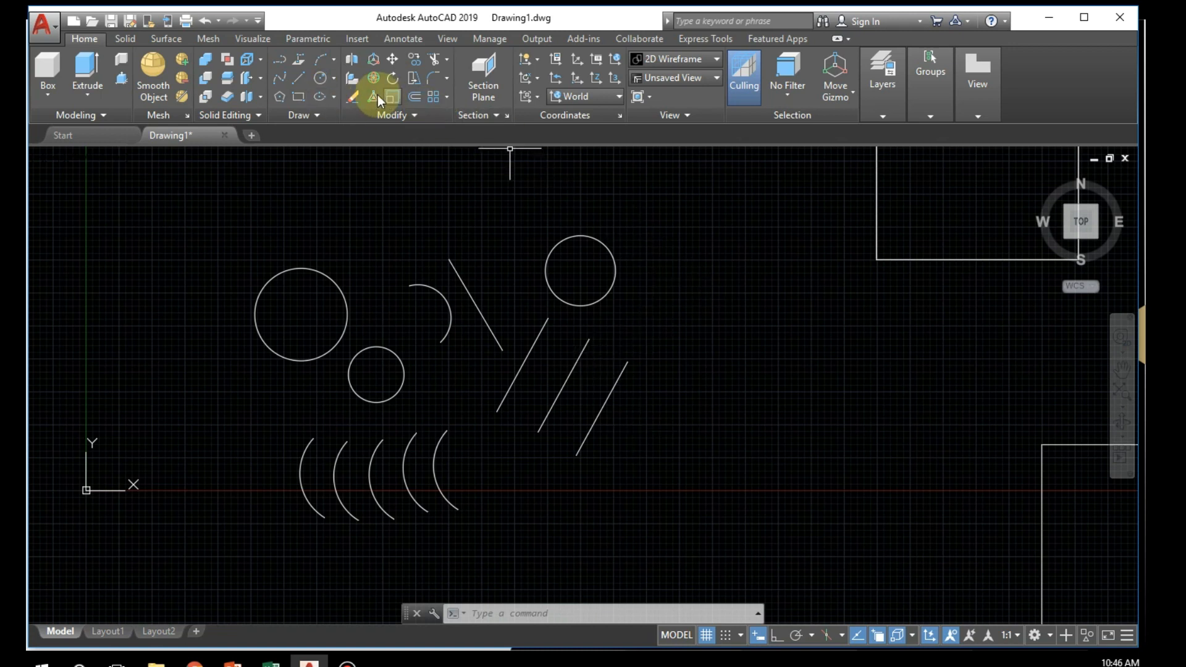
{"action": "left_click", "coordinate": [352, 96]}
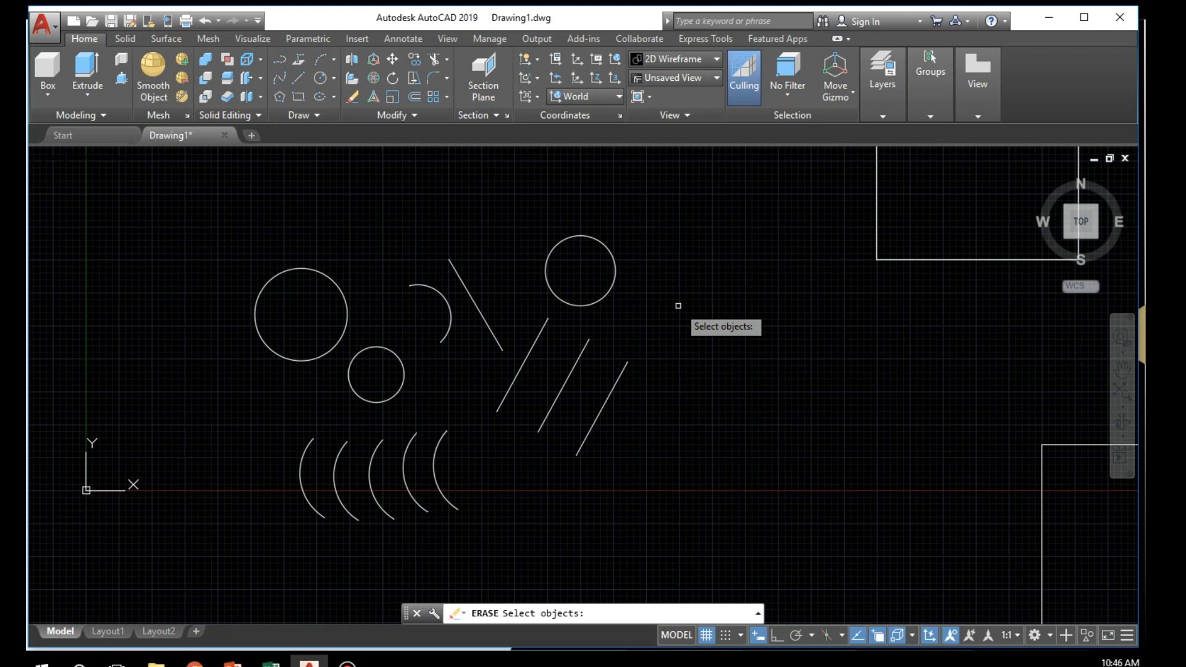
{"action": "type", "text": "fence"}
{"action": "key", "text": "Return"}
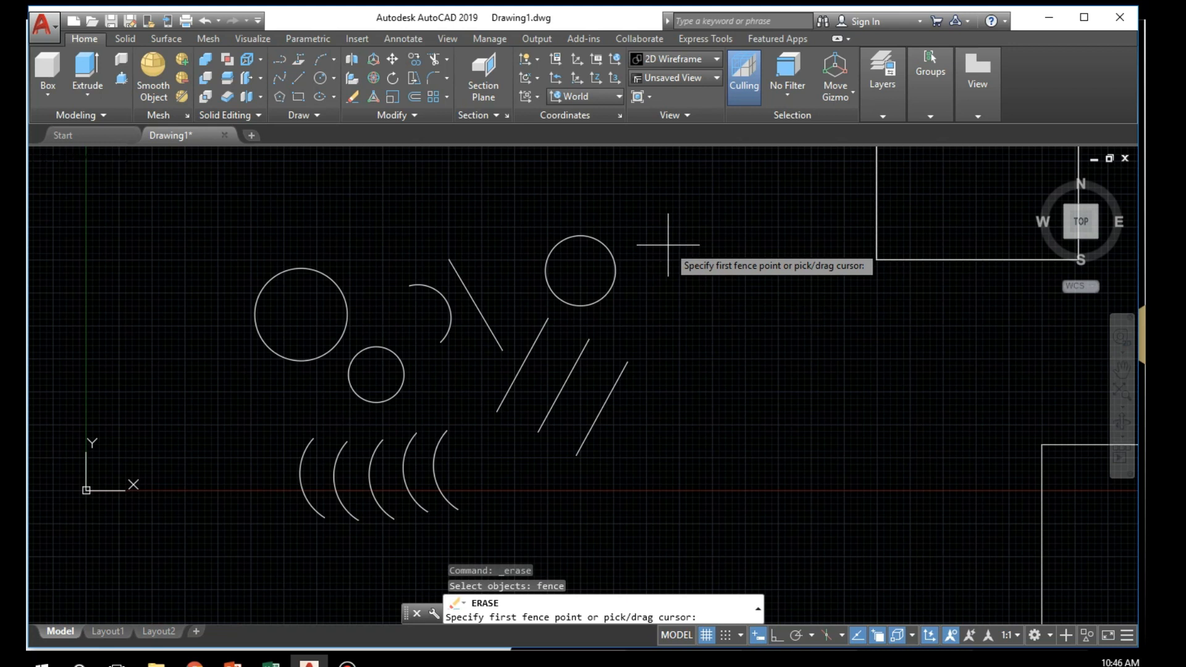
{"action": "left_click", "coordinate": [605, 199]}
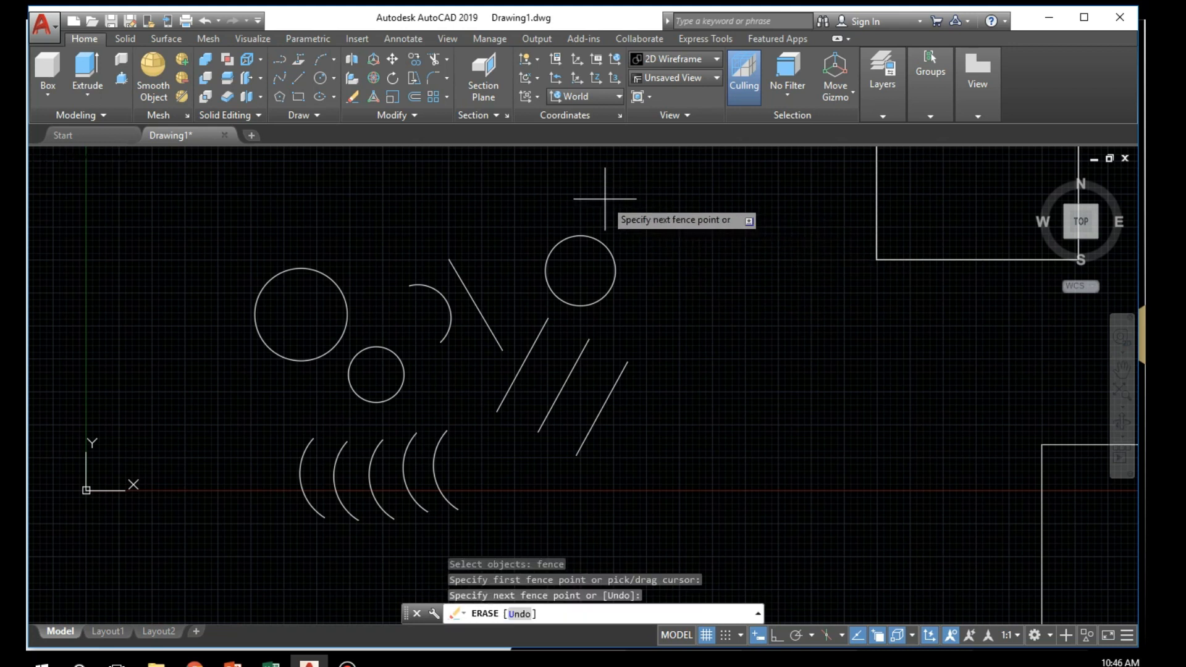
{"action": "left_click", "coordinate": [558, 349]}
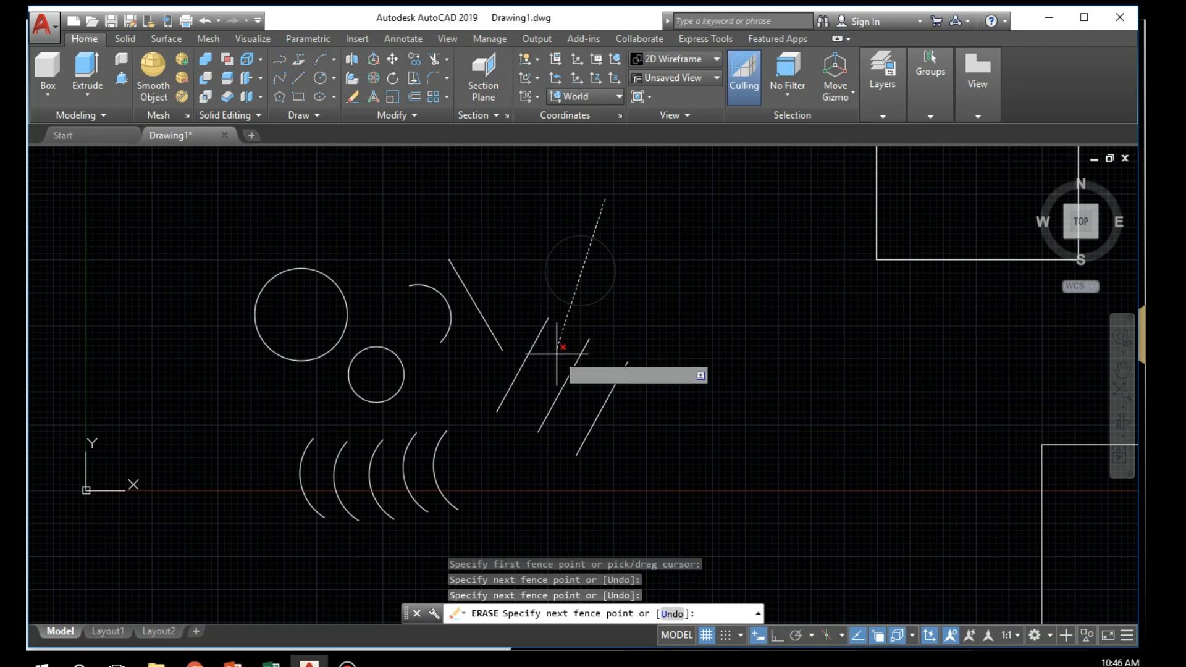
{"action": "left_click", "coordinate": [566, 402]}
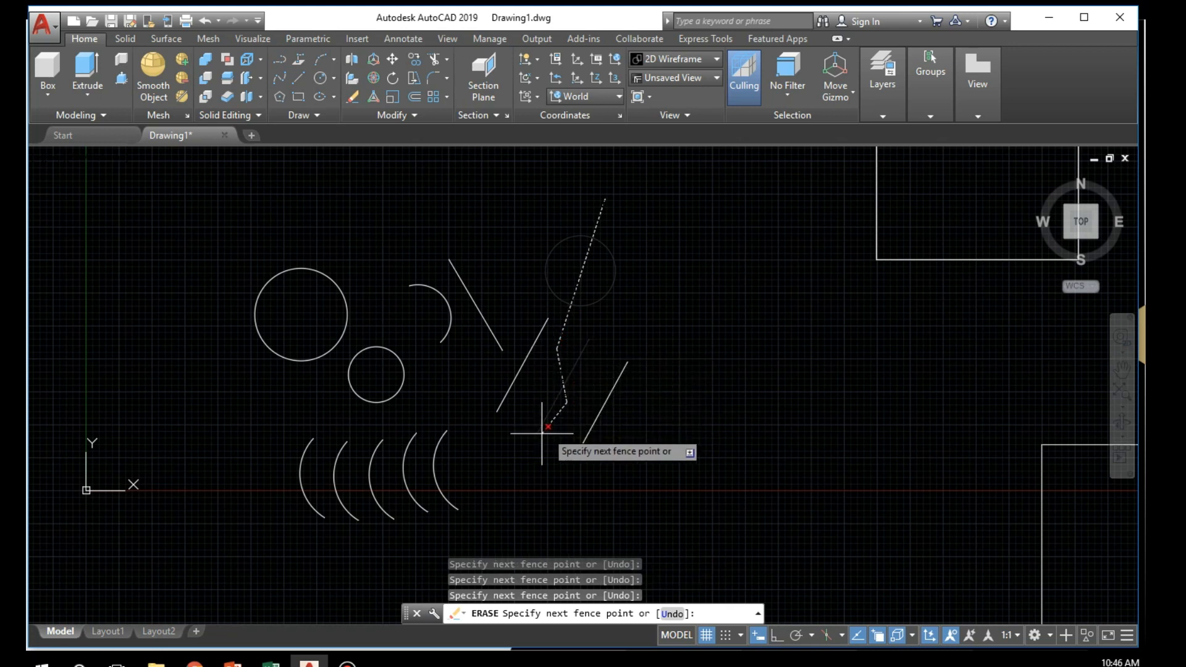
Step: Extend the fence in a zigzag through the fourth and second lower arcs and the large circle, erase the crossed objects, and undo the erasure
{"action": "left_click", "coordinate": [482, 480]}
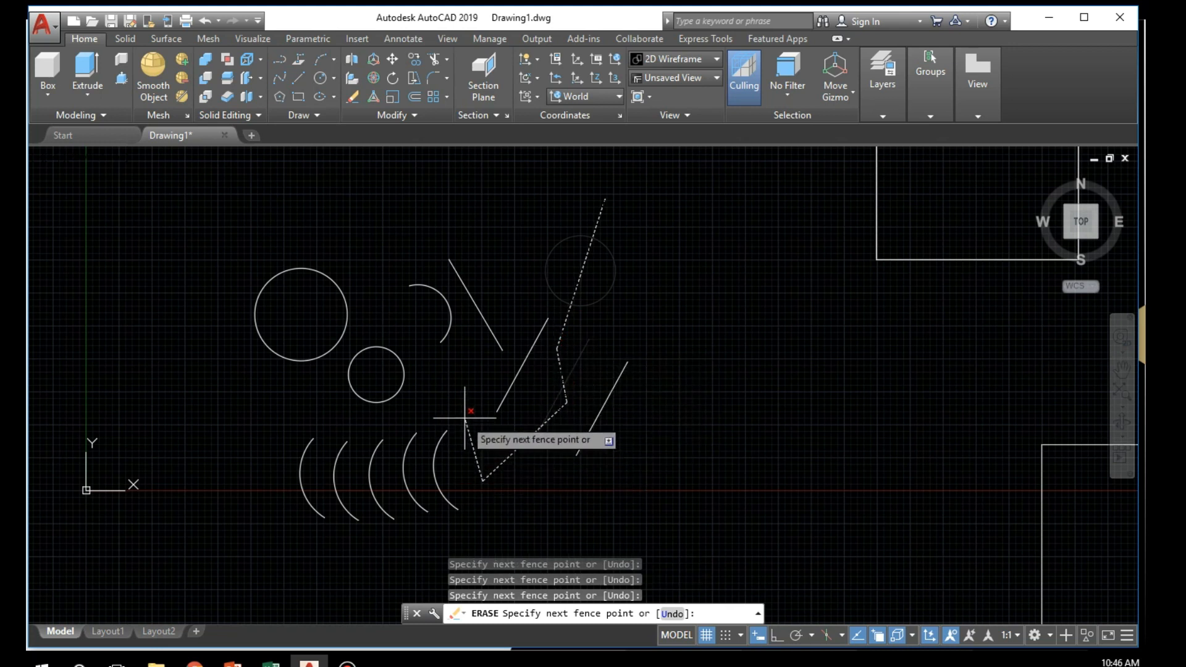
{"action": "left_click", "coordinate": [465, 383]}
{"action": "left_click", "coordinate": [398, 470]}
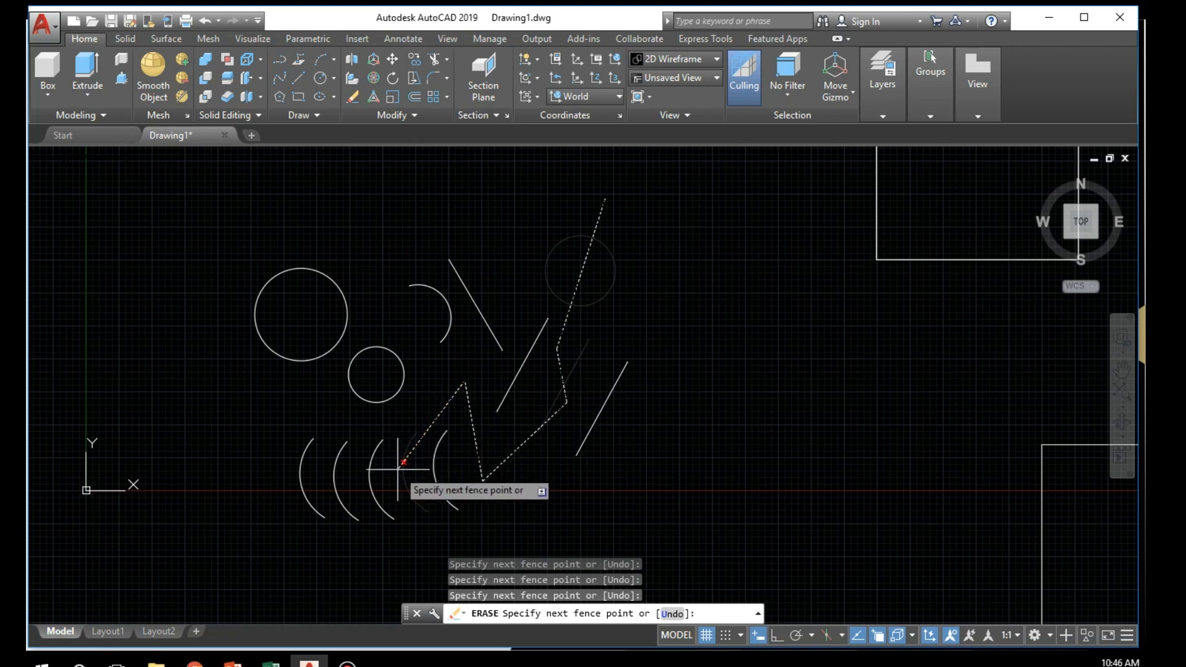
{"action": "left_click", "coordinate": [418, 561]}
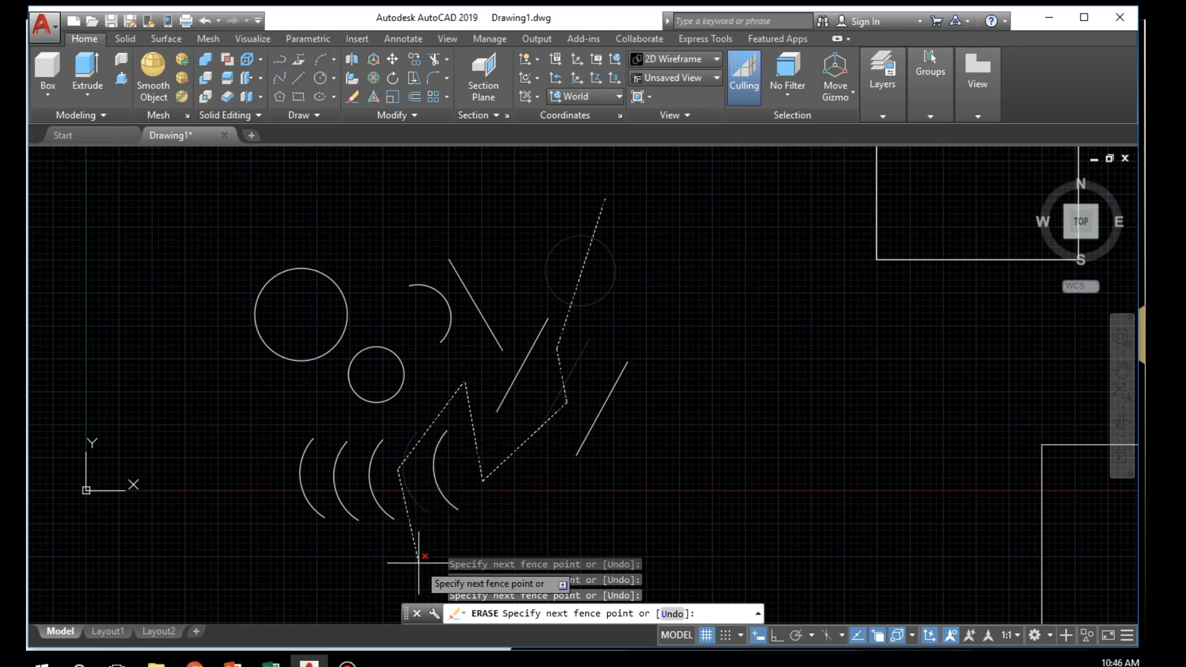
{"action": "left_click", "coordinate": [328, 485]}
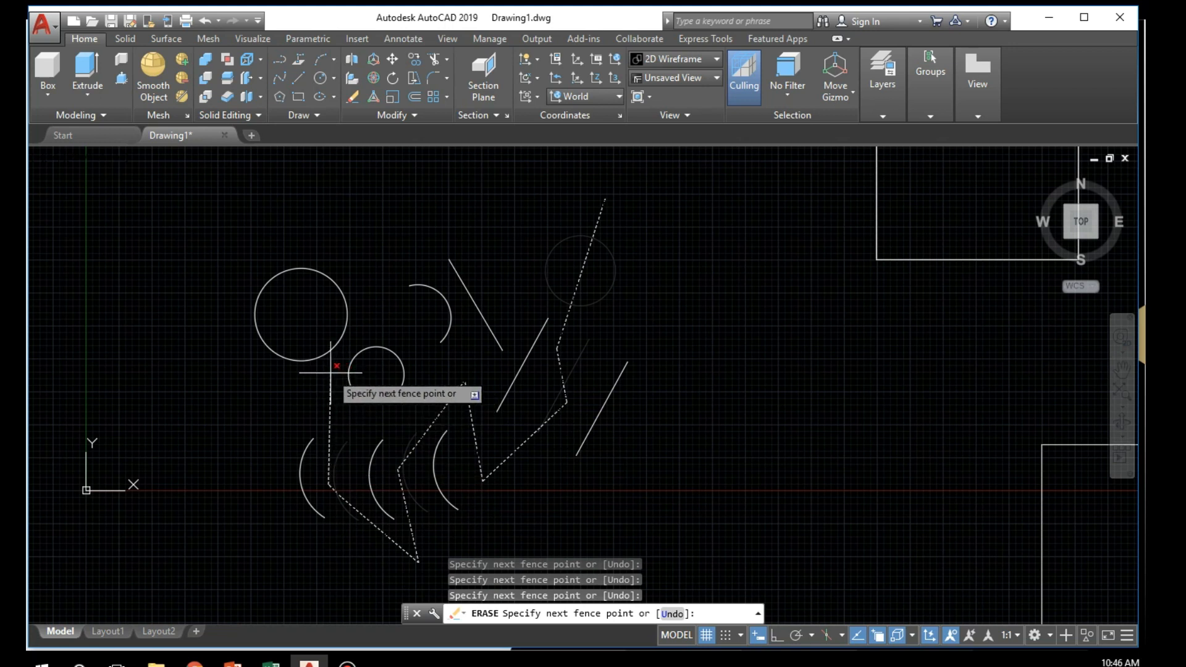
{"action": "left_click", "coordinate": [322, 355]}
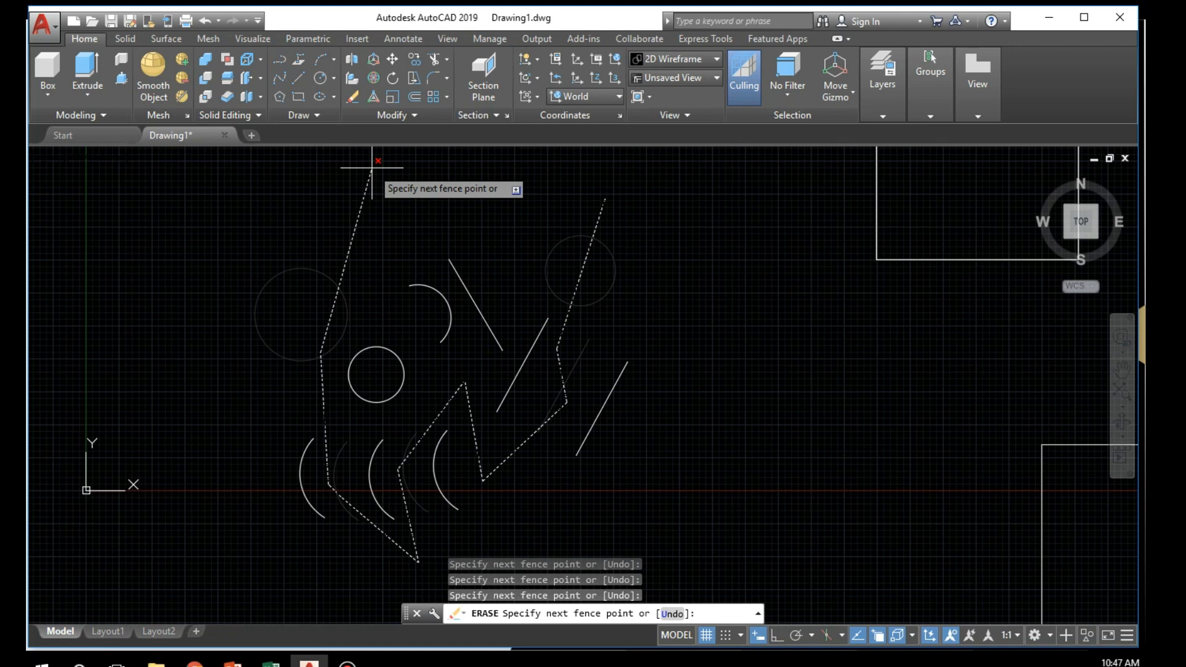
{"action": "key", "text": "Return"}
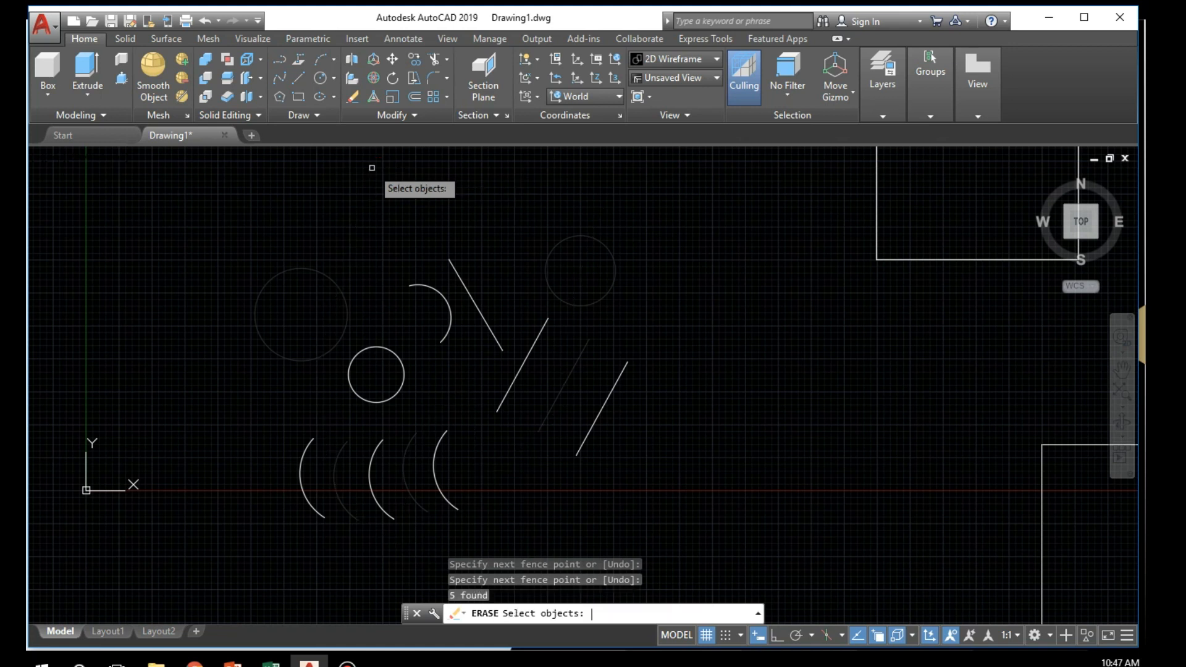
{"action": "key", "text": "Return"}
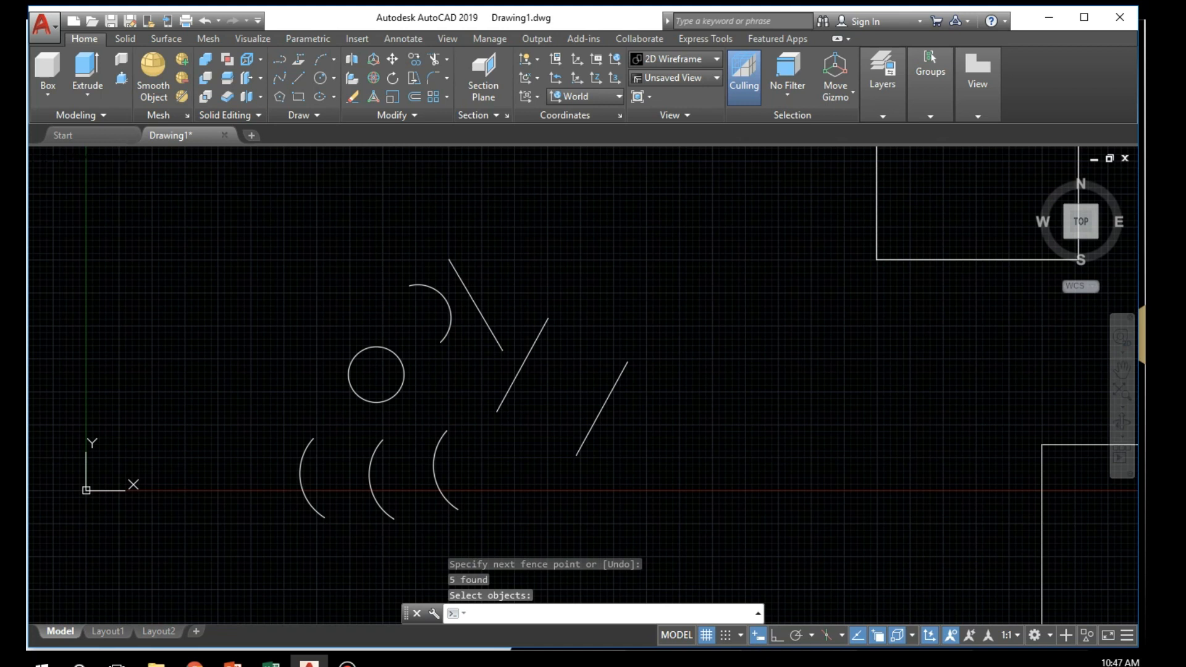
{"action": "key", "text": "ctrl+z"}
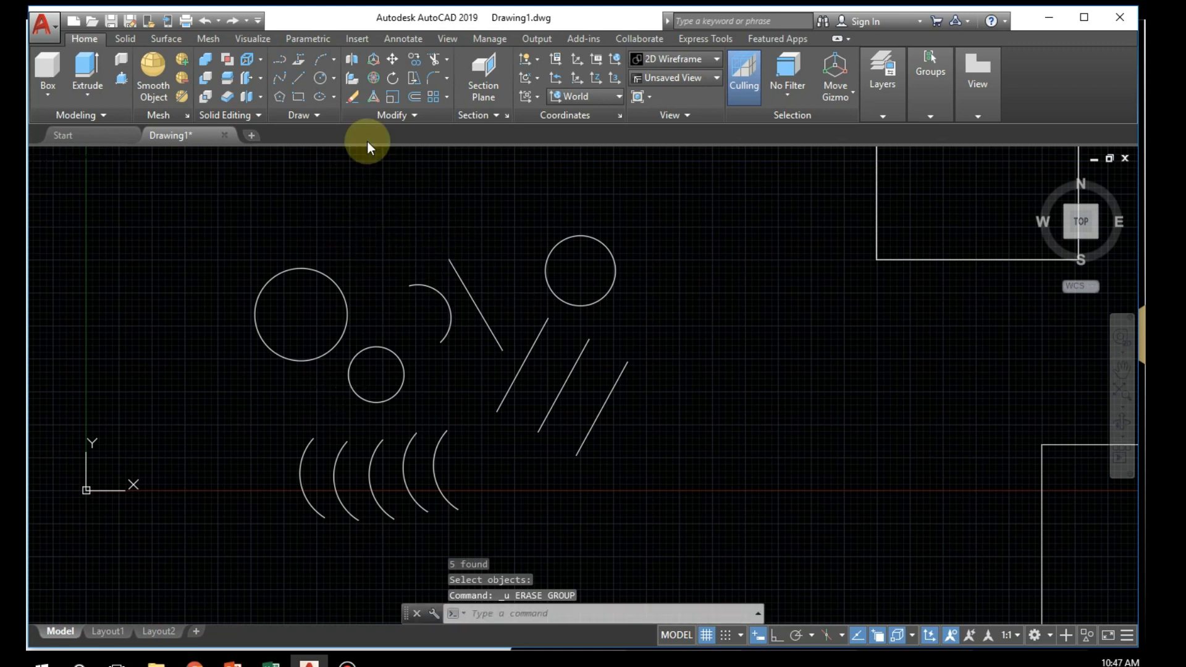
Step: Start Erase with a new Fence selection beside the small circle, crossing the large circle and the leftmost lower arc and ending below the parallel lines
{"action": "left_click", "coordinate": [350, 103]}
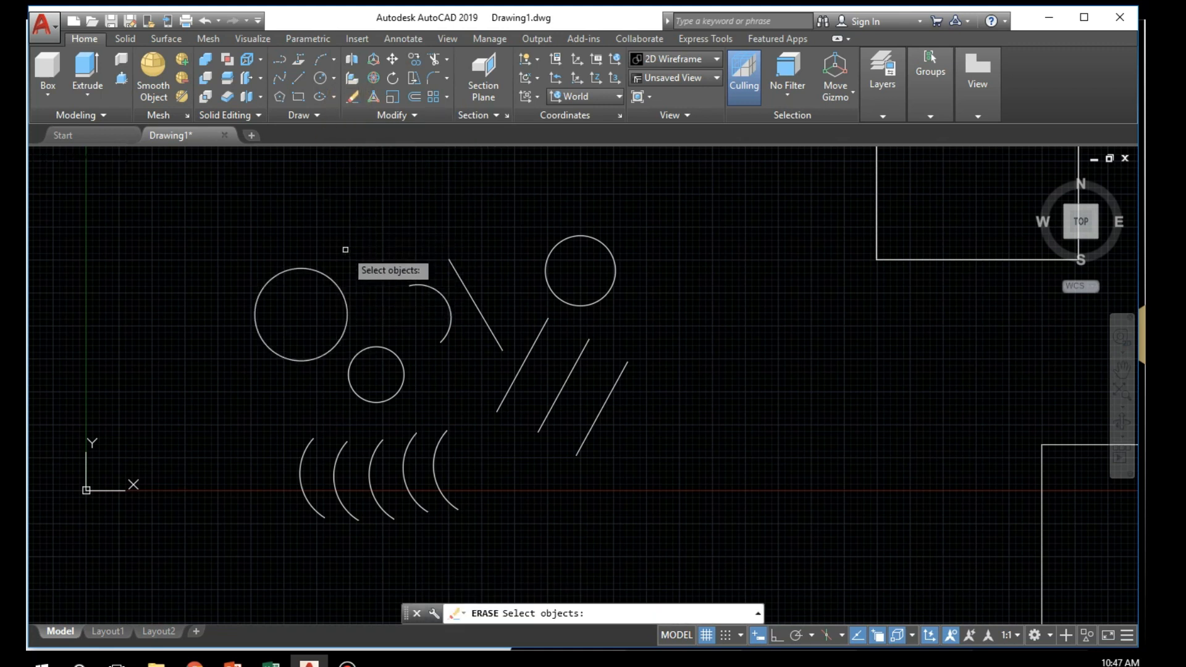
{"action": "type", "text": "f"}
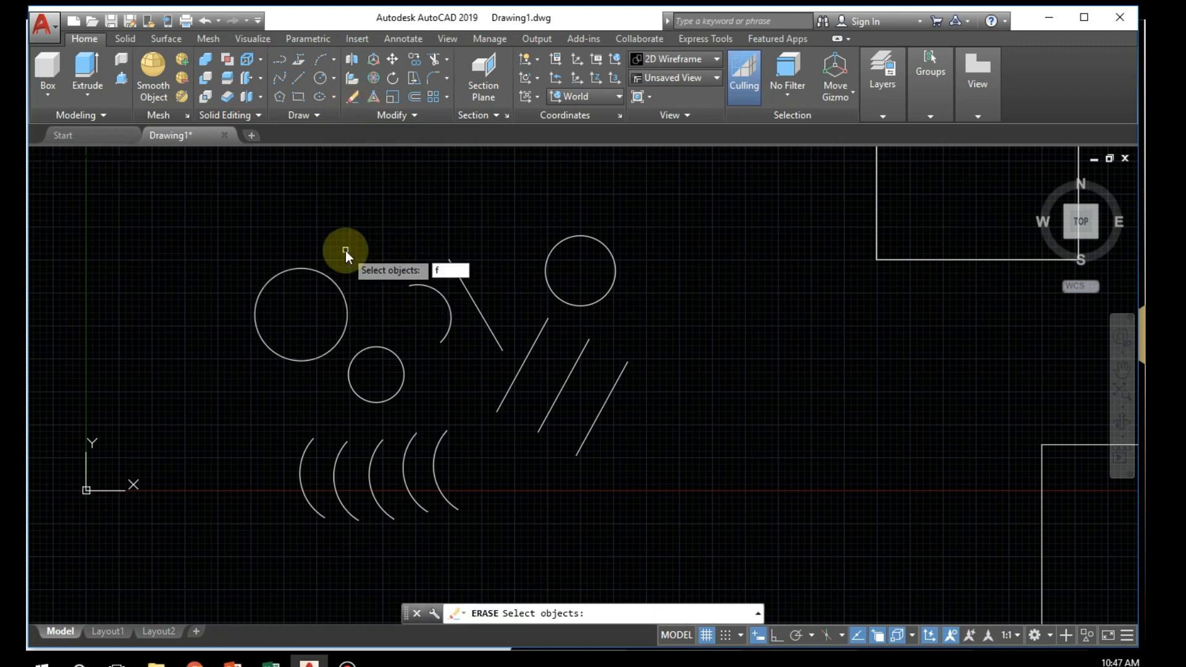
{"action": "type", "text": "ence"}
{"action": "key", "text": "Return"}
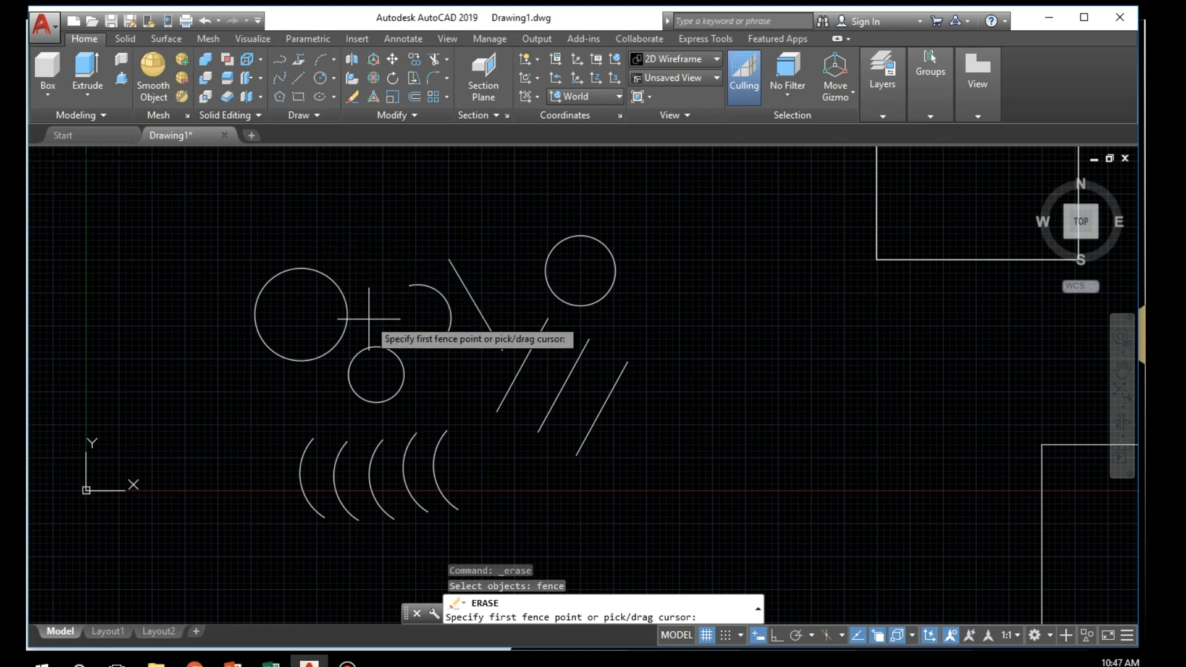
{"action": "left_click", "coordinate": [429, 369]}
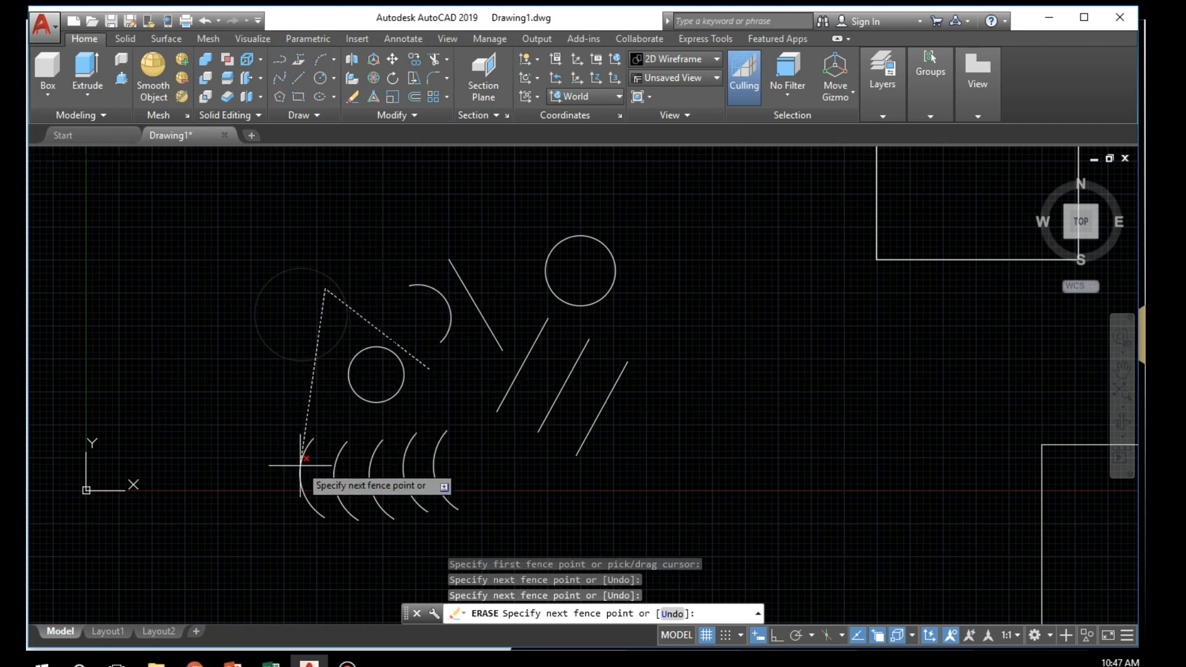
{"action": "left_click", "coordinate": [299, 538]}
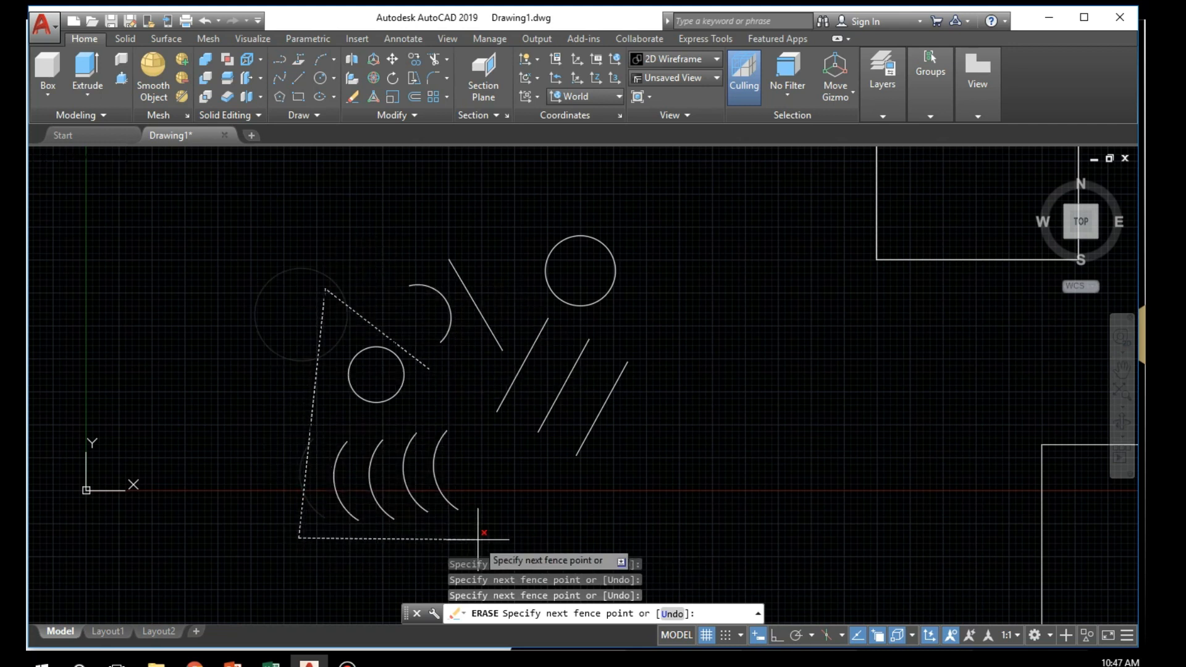
{"action": "left_click", "coordinate": [627, 512]}
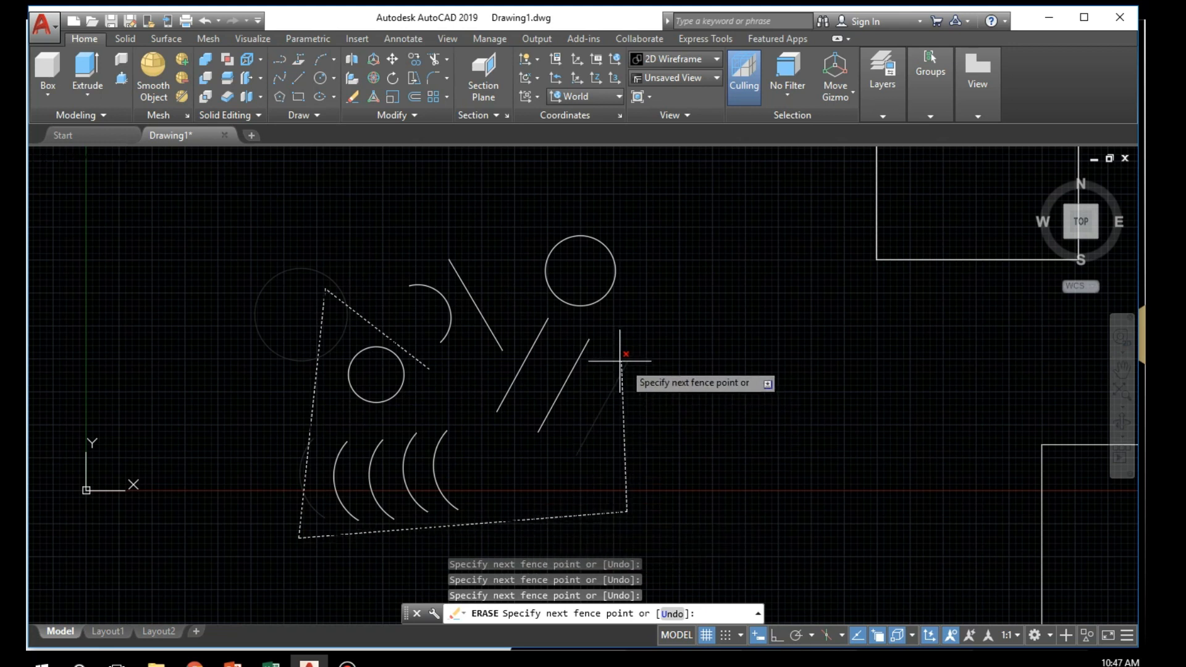
Step: Extend the fence through the rightmost parallel line, upper-right circle, opposite-slanted line and fourth lower arc, erase the crossed objects, and undo the erasure
{"action": "left_click", "coordinate": [616, 361]}
{"action": "left_click", "coordinate": [554, 228]}
{"action": "left_click", "coordinate": [446, 264]}
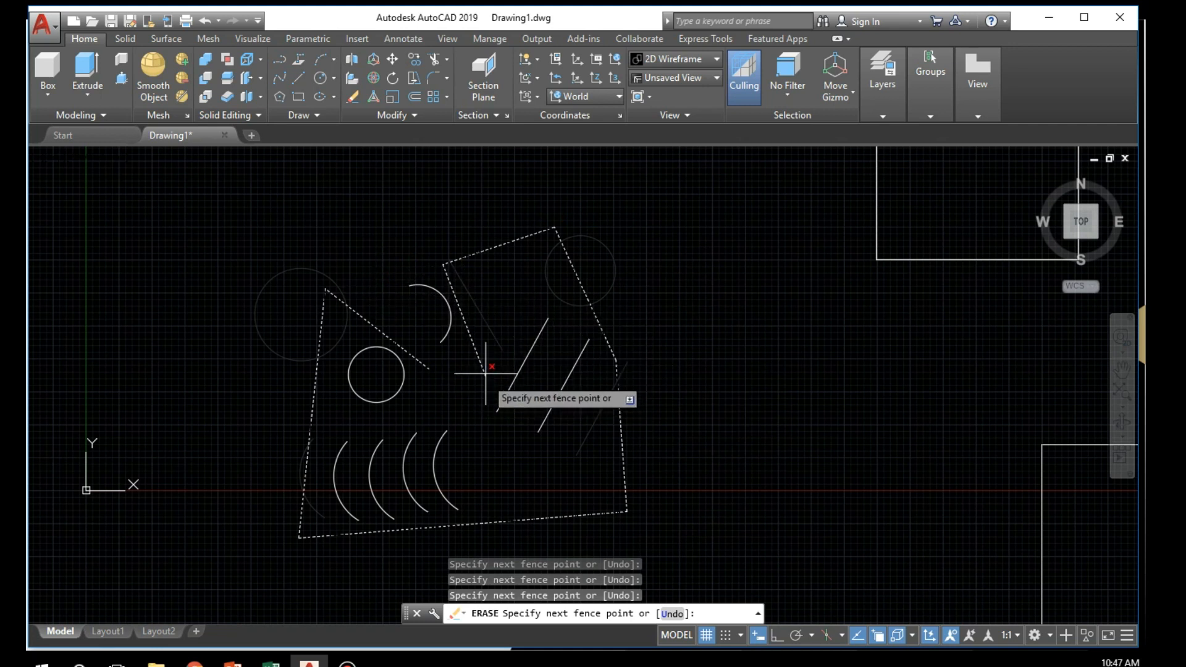
{"action": "left_click", "coordinate": [493, 347]}
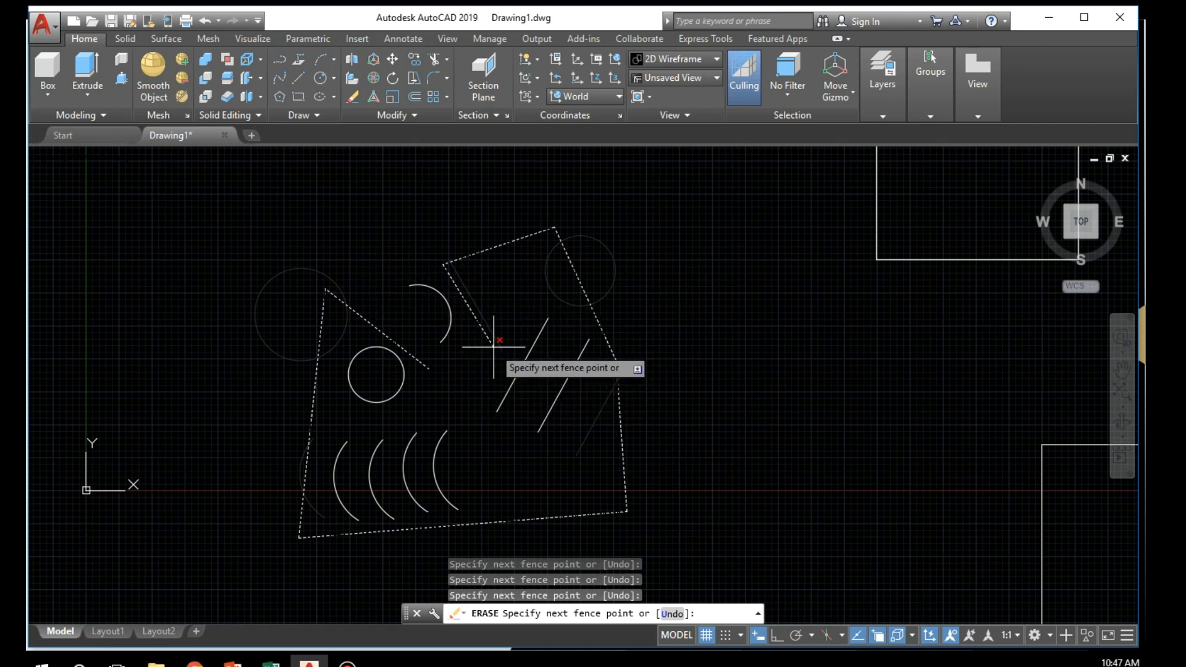
{"action": "left_click", "coordinate": [403, 453]}
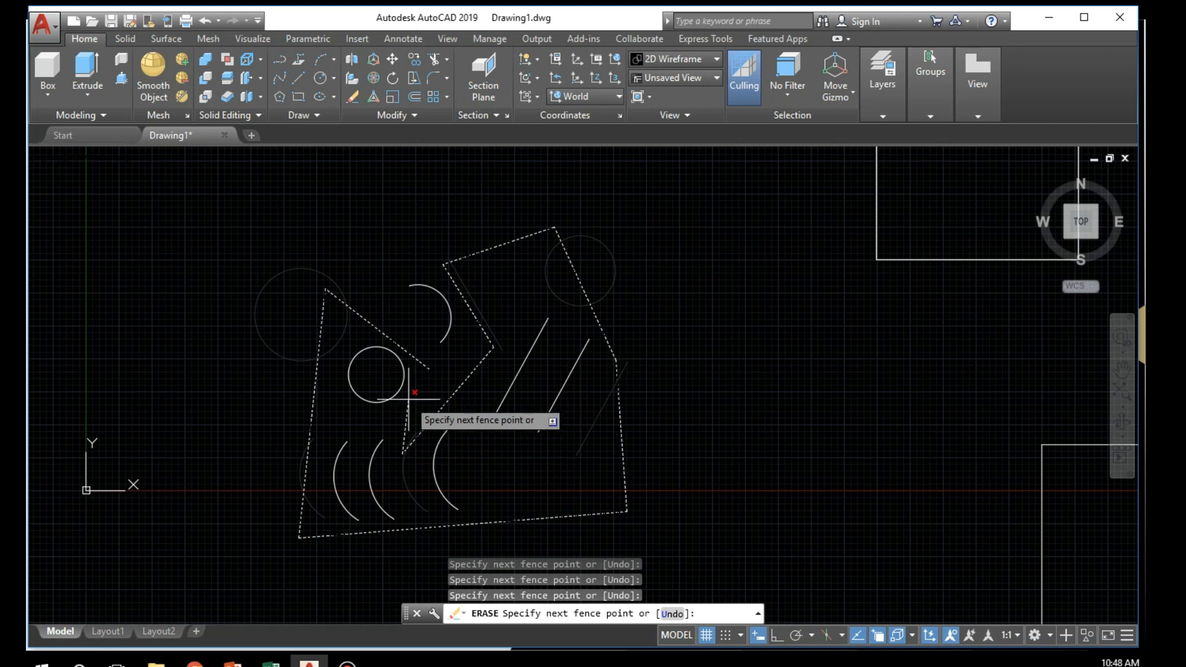
{"action": "key", "text": "Return"}
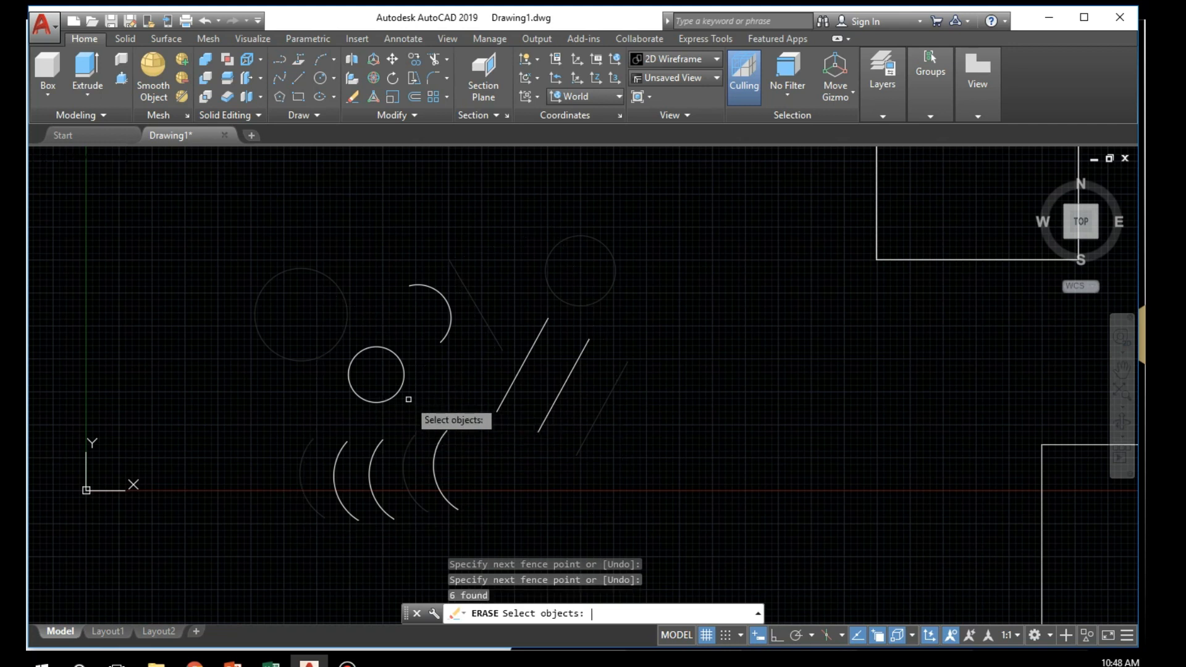
{"action": "key", "text": "Return"}
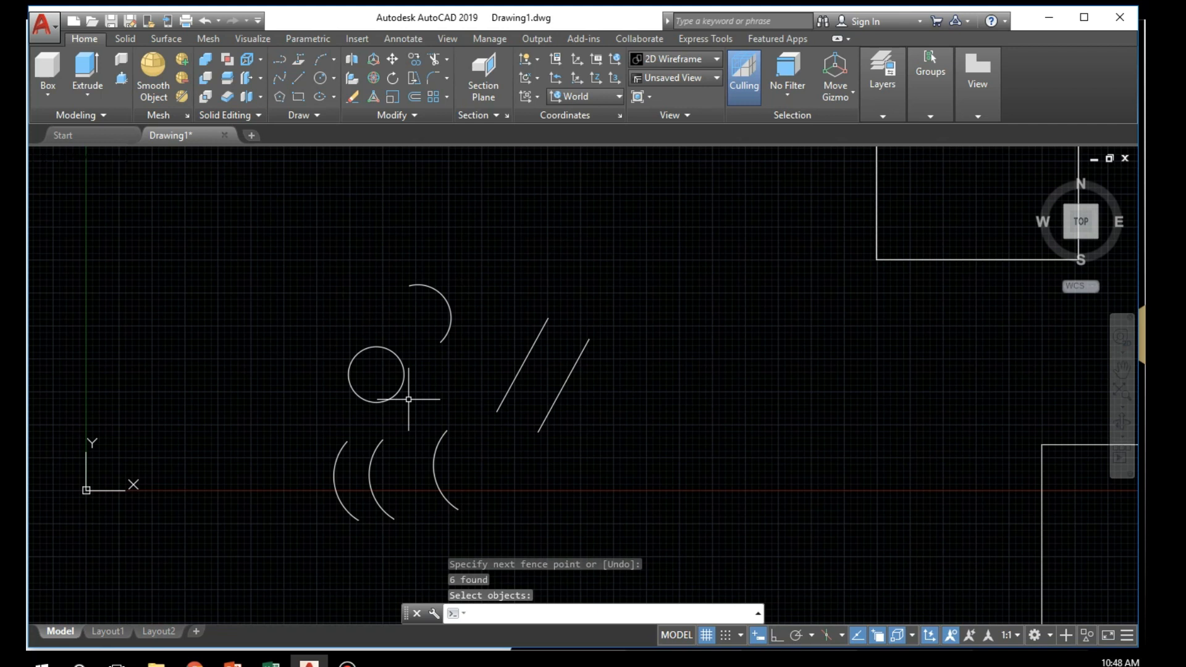
{"action": "key", "text": "ctrl+z"}
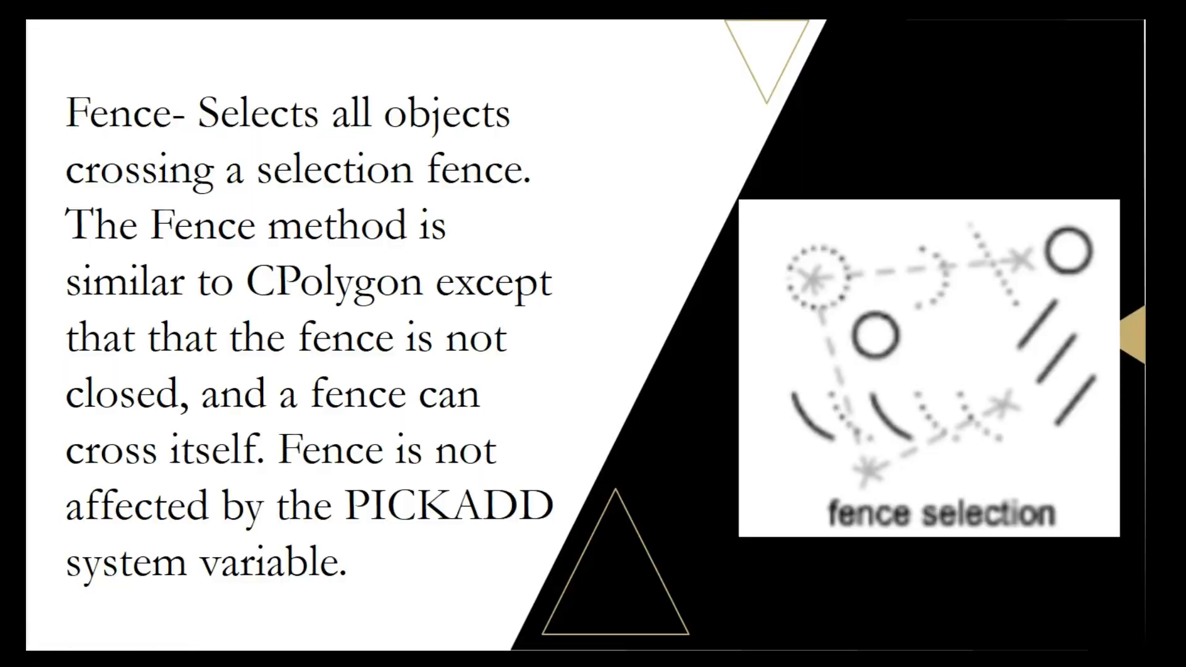
{"action": "key", "text": "Right"}
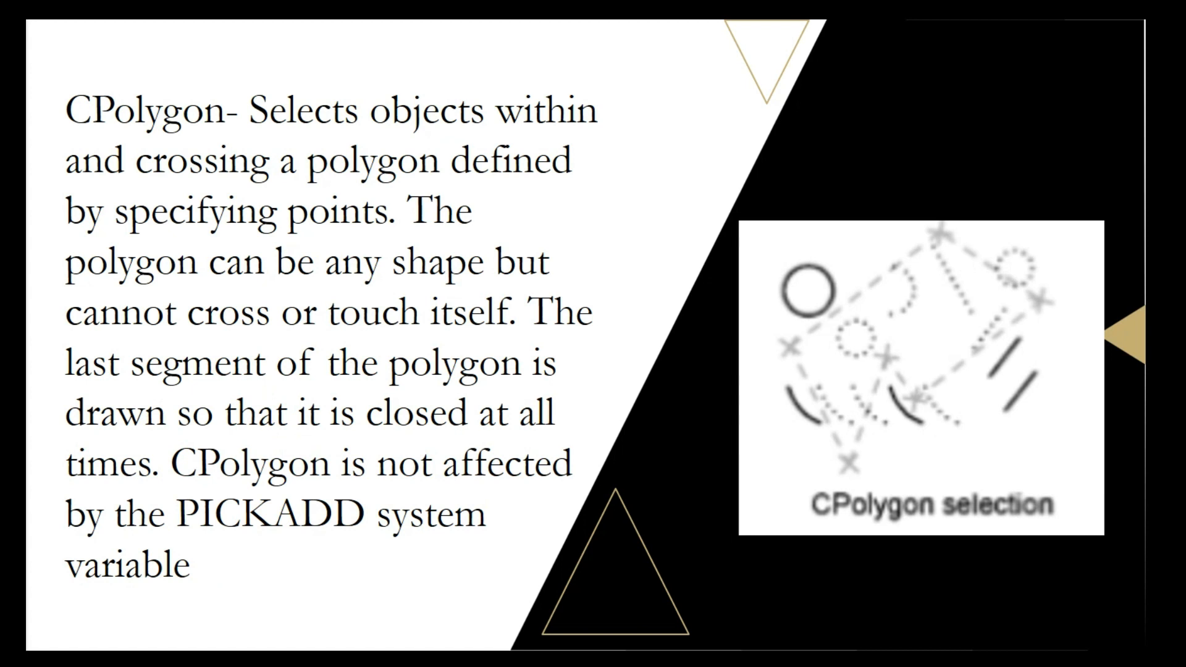
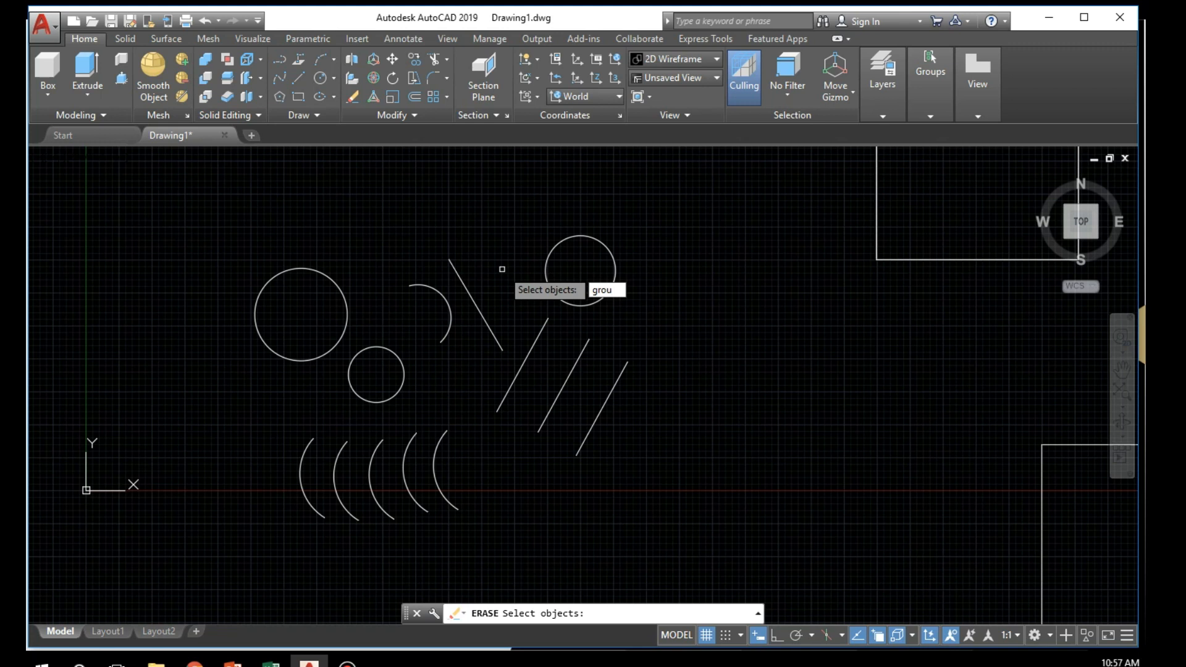
Step: Try Erase's Group selection option with a blank group name and cancel the command
{"action": "key", "text": "Return"}
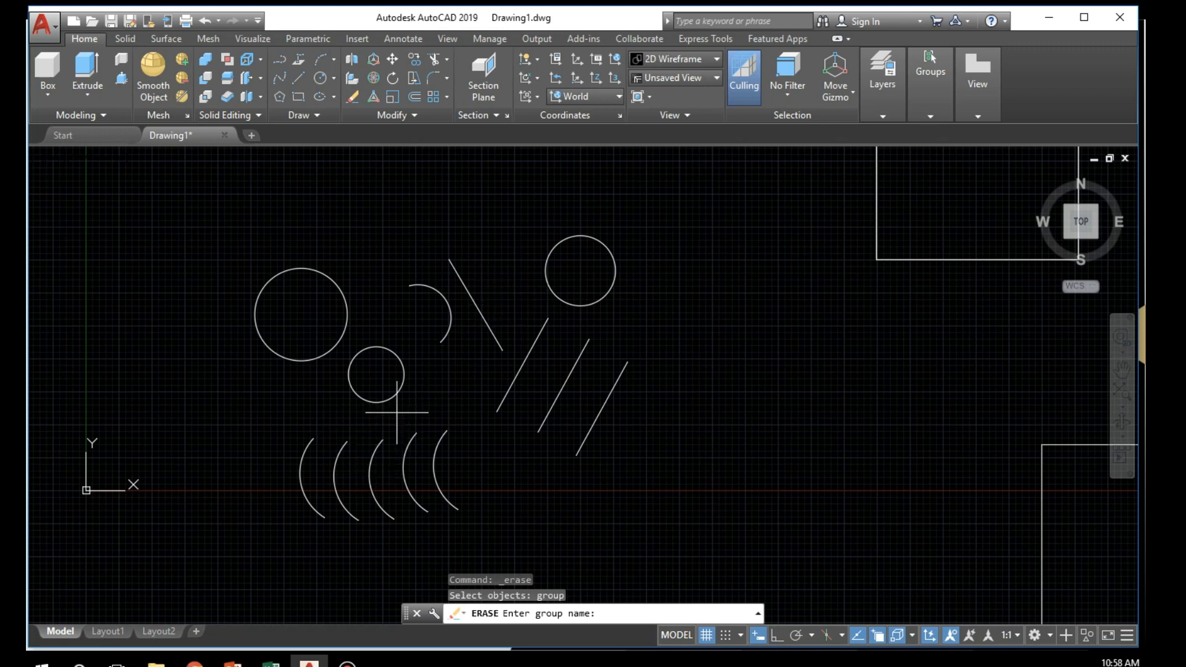
{"action": "key", "text": "Return"}
{"action": "key", "text": "Escape"}
{"action": "key", "text": "Escape"}
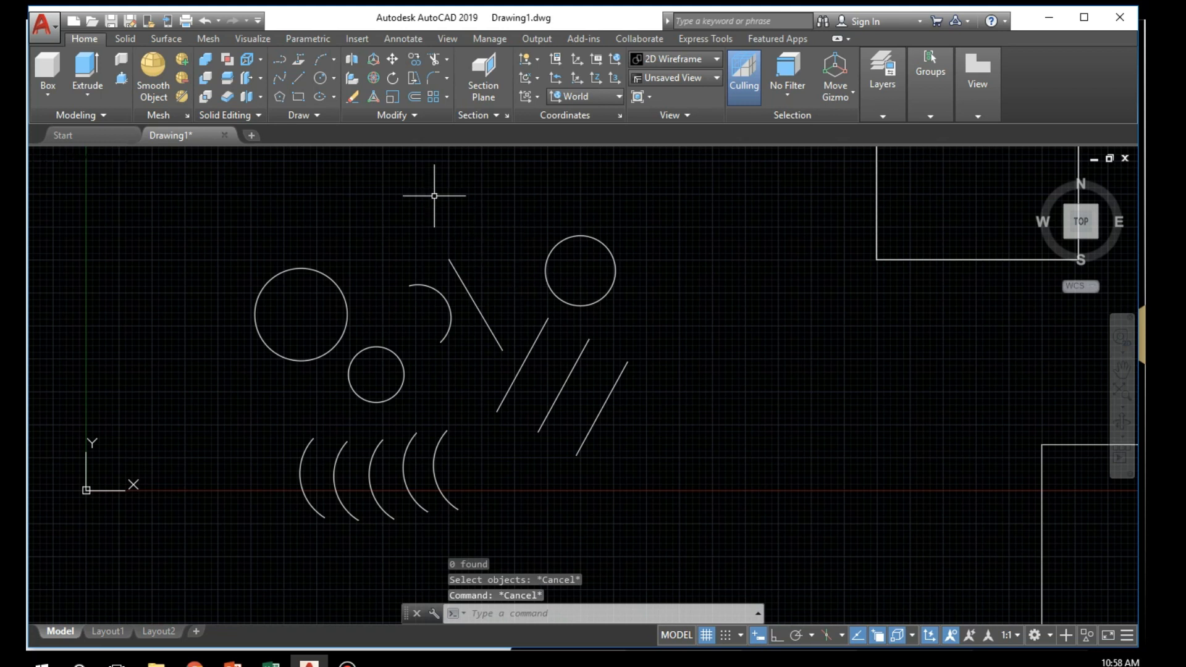
{"action": "left_click", "coordinate": [358, 98]}
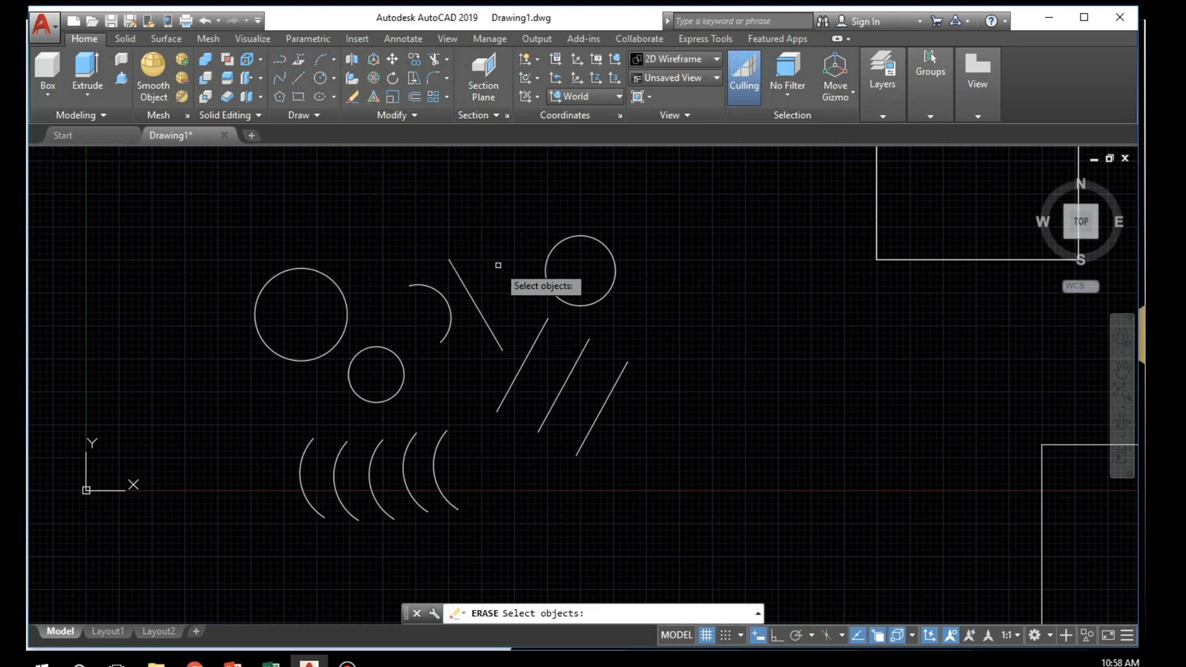
{"action": "key", "text": "Return"}
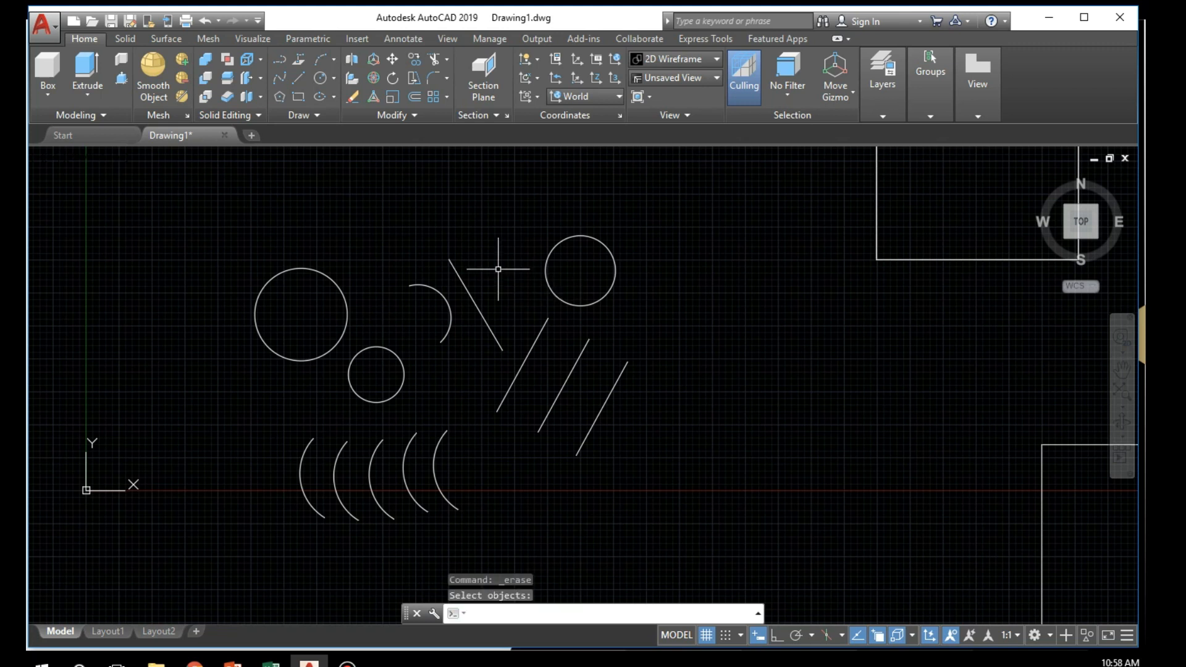
{"action": "key", "text": "Escape"}
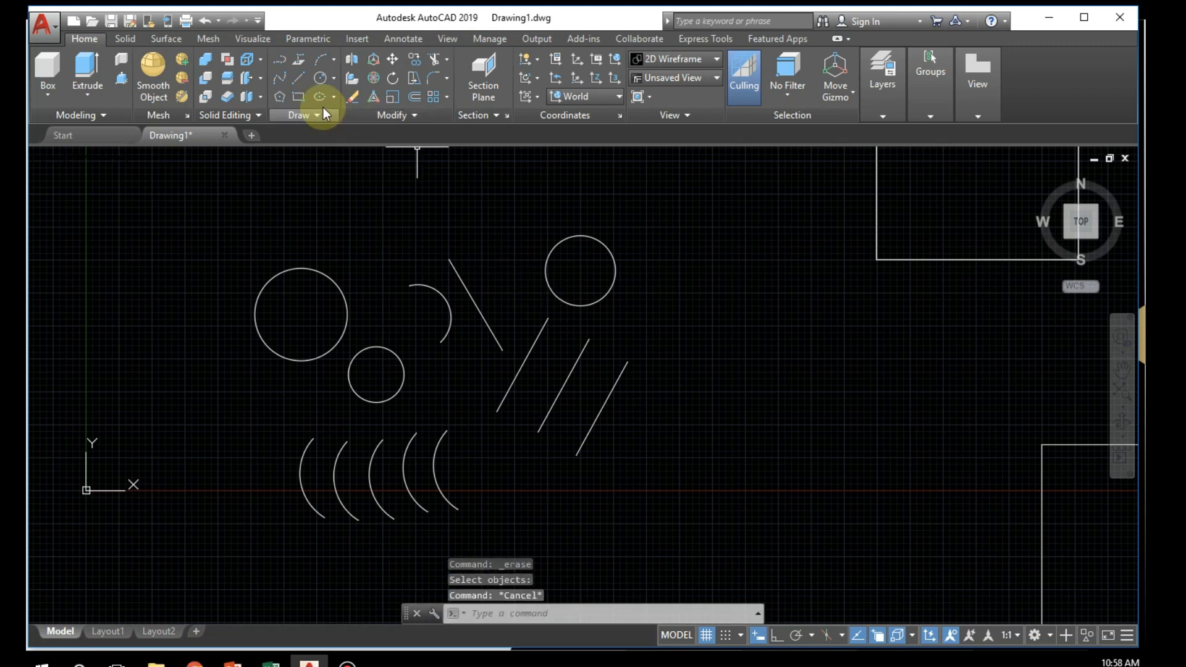
Step: Start Erase with the Group selection option and try the group name *a3, followed by a blank name
{"action": "left_click", "coordinate": [352, 101]}
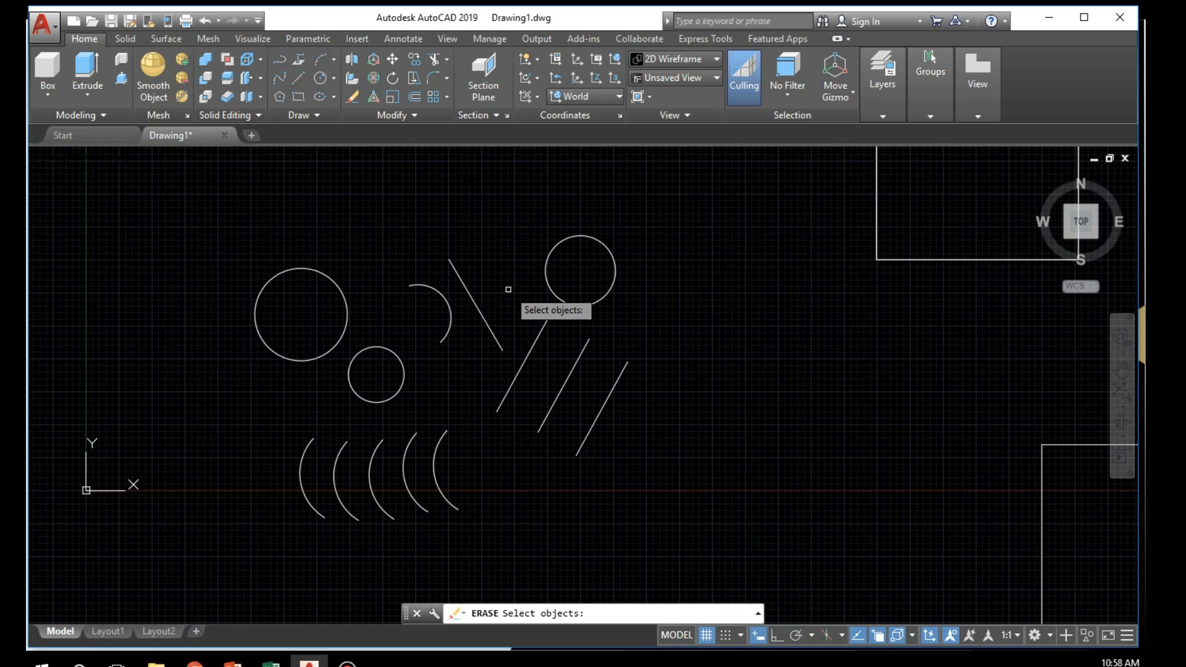
{"action": "type", "text": "gou"}
{"action": "key", "text": "Return"}
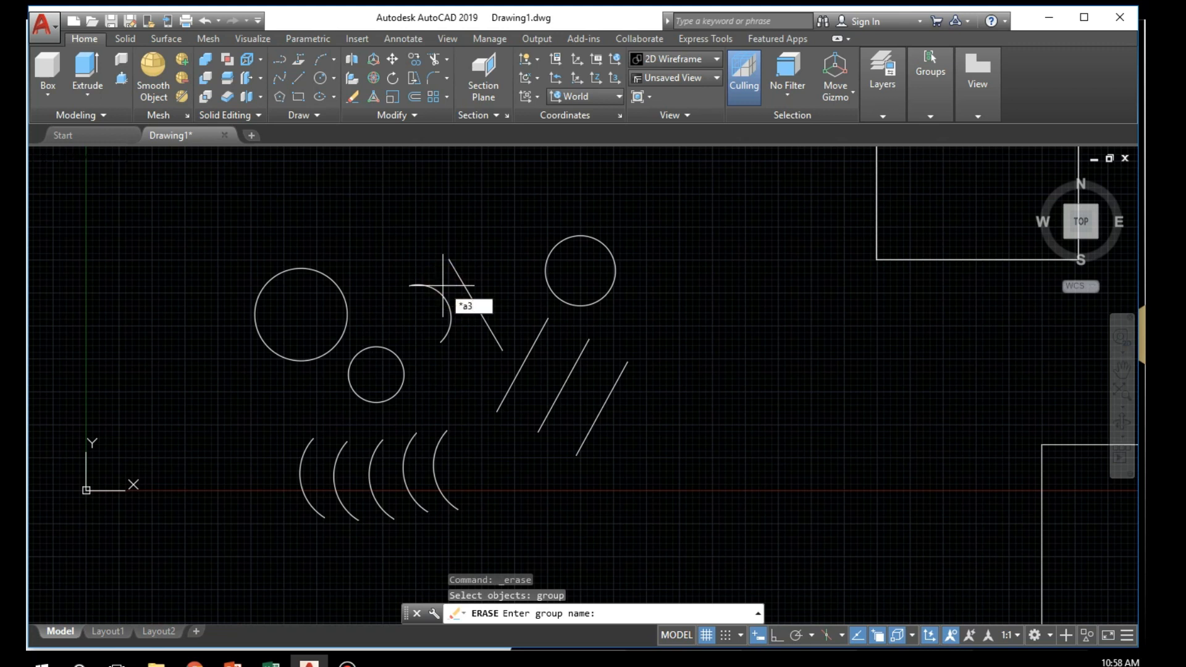
{"action": "key", "text": "Return"}
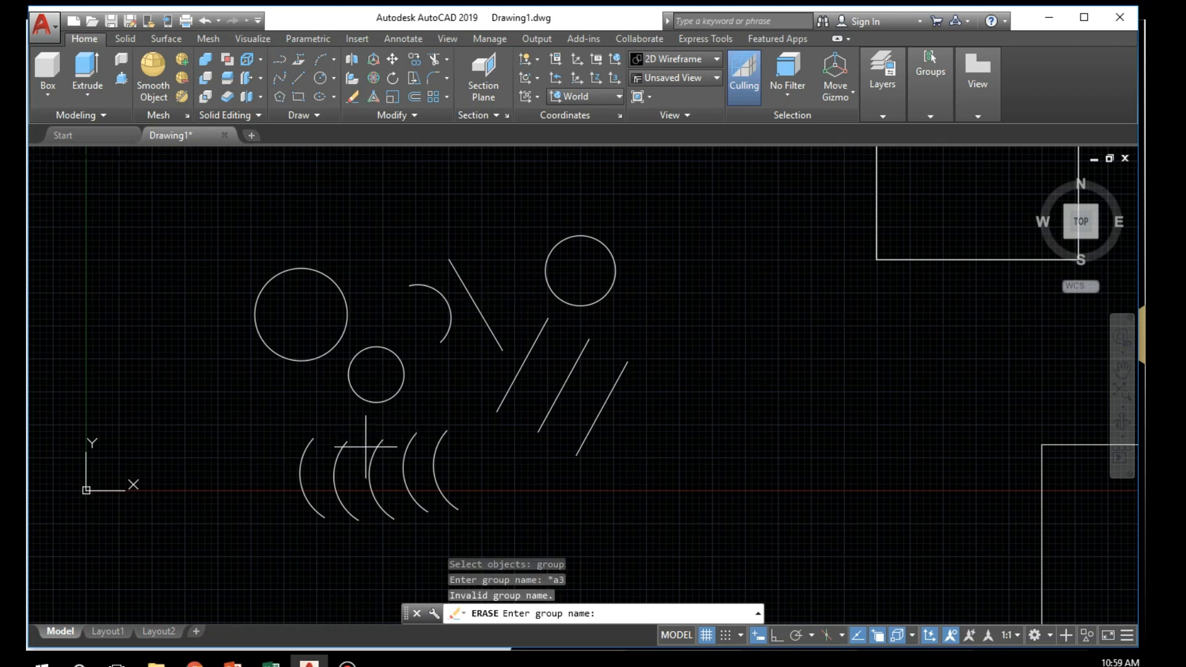
{"action": "key", "text": "Return"}
Step: Erase the small circle, upper arc, opposite-slanted line and three rightmost lower arcs with a crossing lasso, and undo the erasure
{"action": "mouse_move", "coordinate": [494, 290]}
{"action": "left_mouse_down"}
{"action": "mouse_move", "coordinate": [387, 378]}
{"action": "mouse_move", "coordinate": [349, 510]}
{"action": "mouse_move", "coordinate": [454, 476]}
{"action": "mouse_move", "coordinate": [448, 460]}
{"action": "left_mouse_up"}
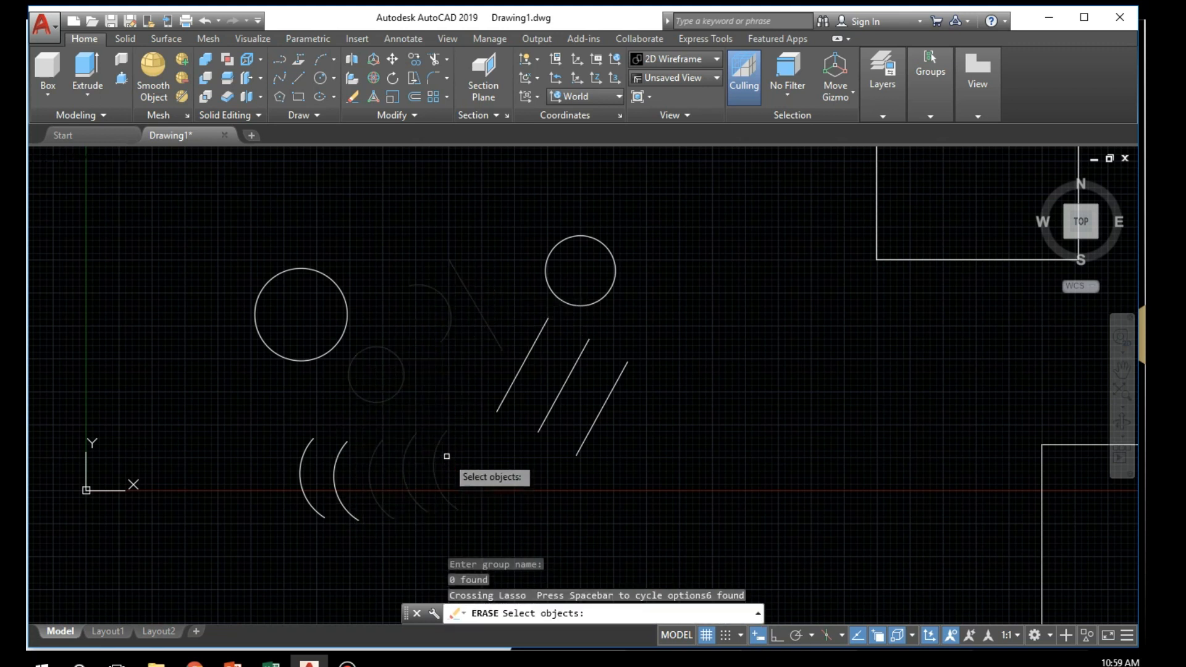
{"action": "key", "text": "Return"}
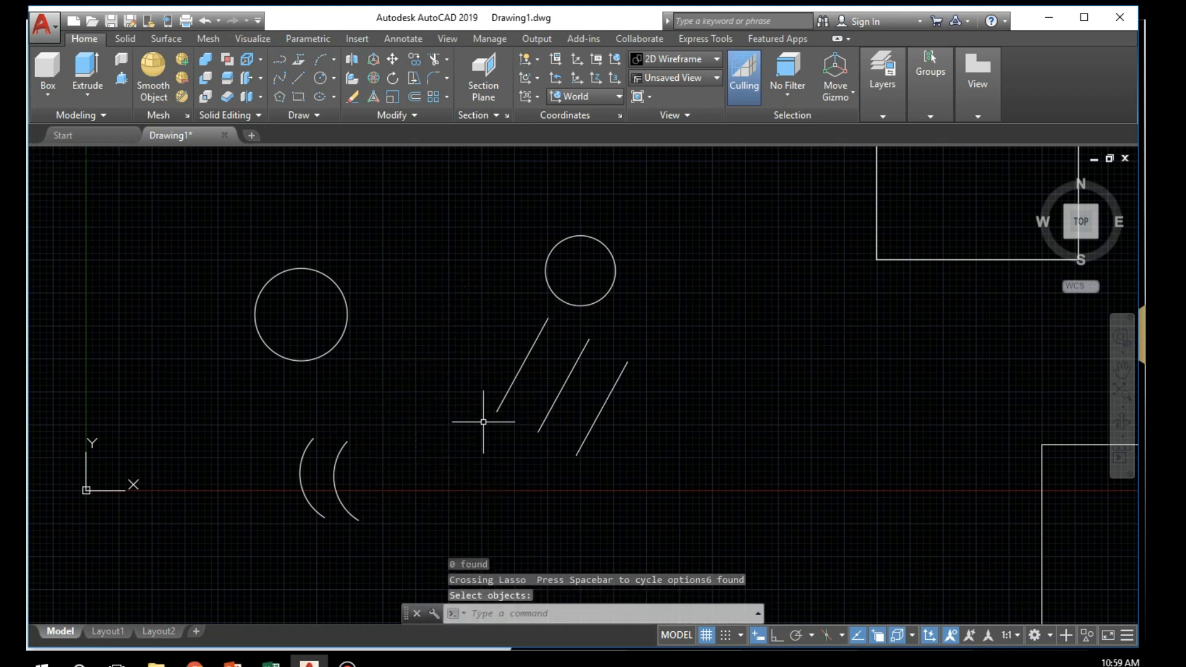
{"action": "type", "text": "u"}
{"action": "key", "text": "Return"}
Step: Select the small circle and upper arc with a crossing window, and repeat the undo command
{"action": "left_click", "coordinate": [479, 415]}
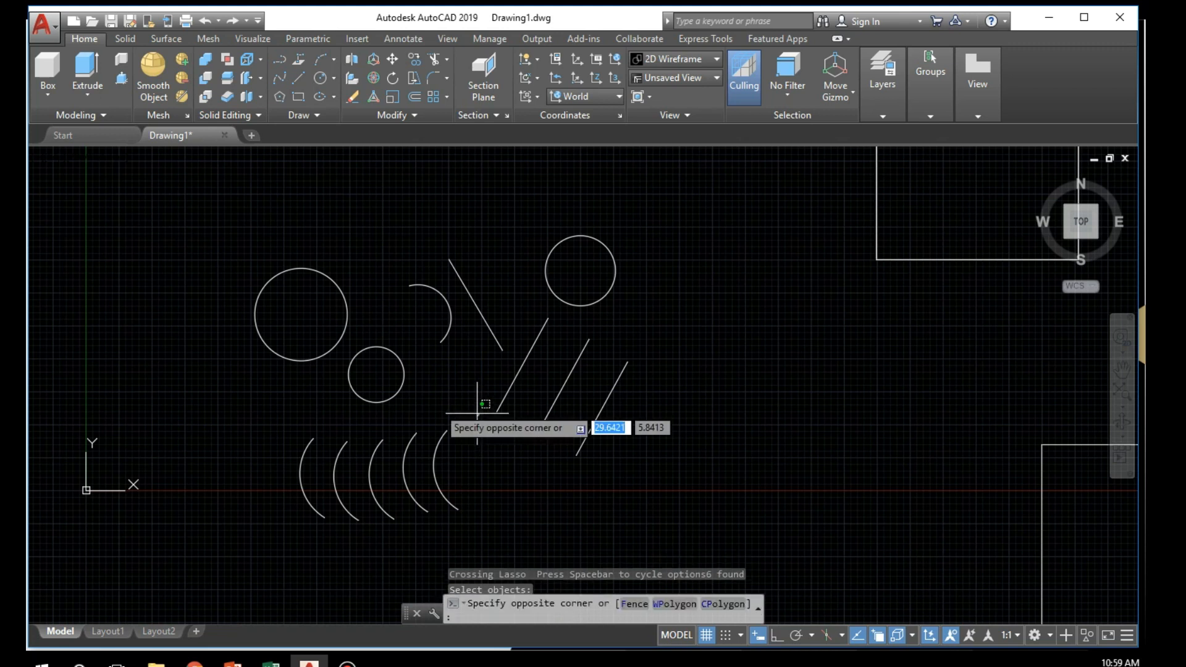
{"action": "left_click", "coordinate": [369, 315]}
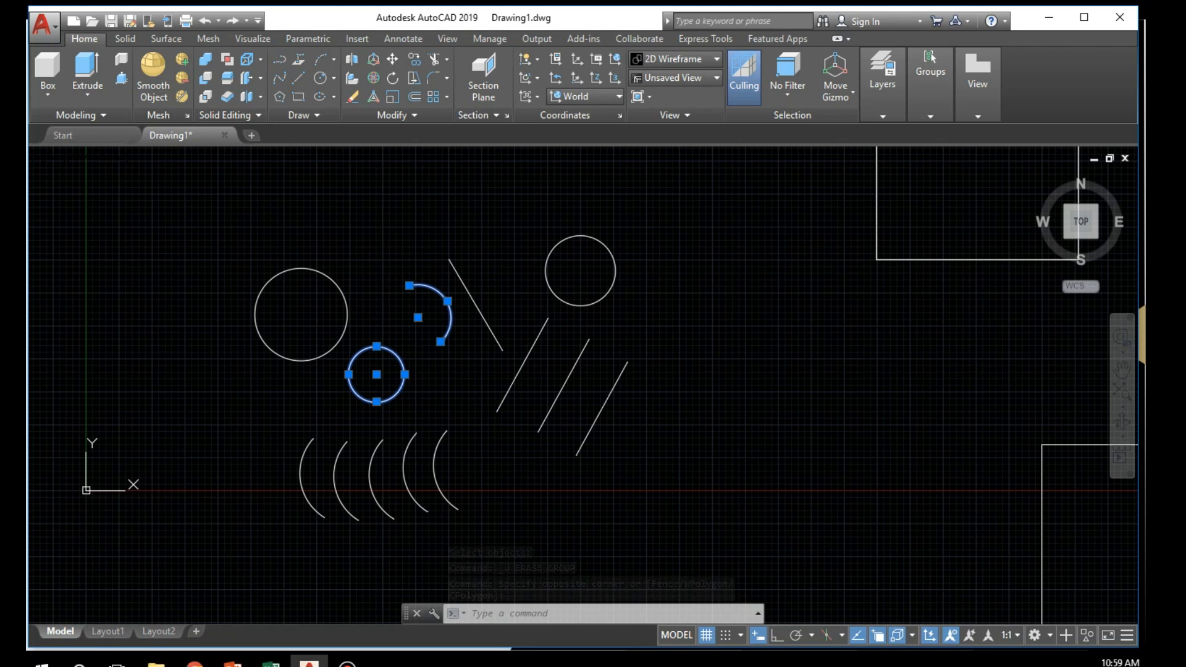
{"action": "key", "text": "Return"}
Step: Group the upper arc, the small circle and the fourth and fifth lower arcs into an unnamed group
{"action": "type", "text": "group"}
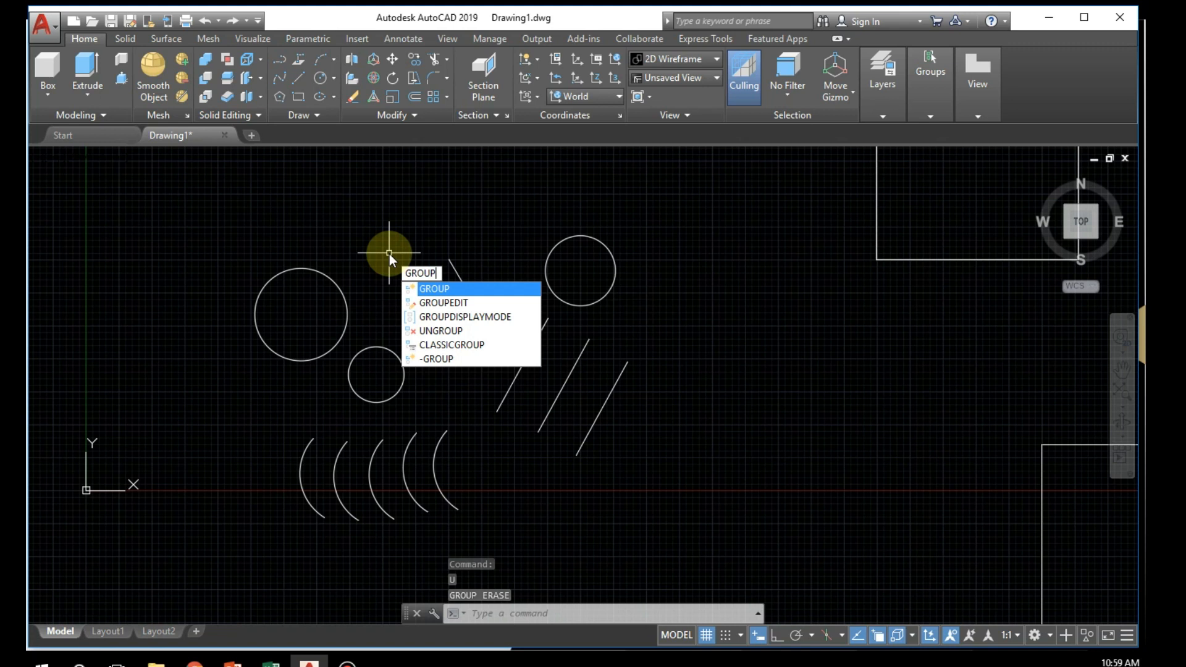
{"action": "key", "text": "Return"}
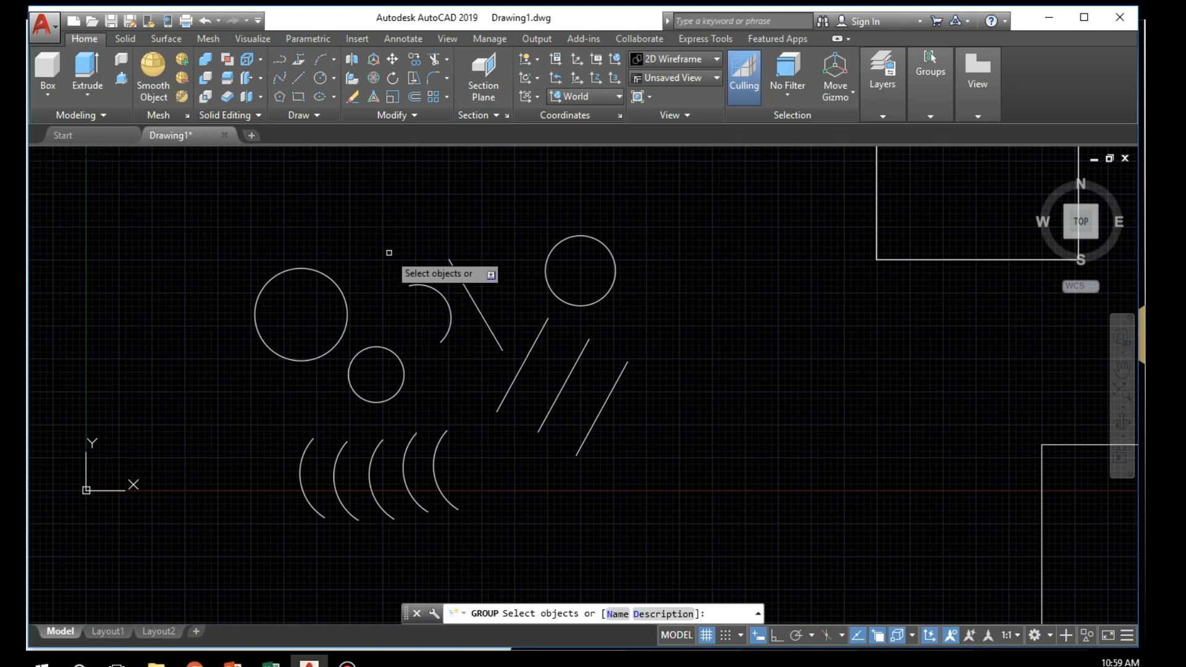
{"action": "left_click", "coordinate": [450, 315]}
{"action": "left_click", "coordinate": [380, 344]}
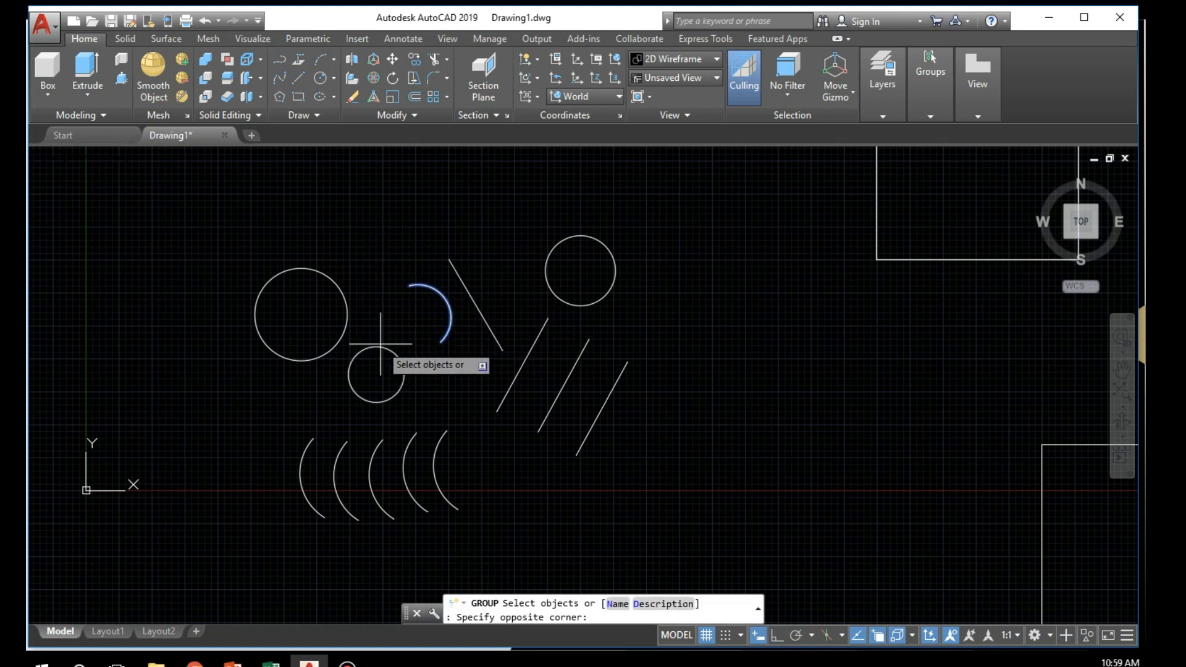
{"action": "left_click", "coordinate": [461, 427]}
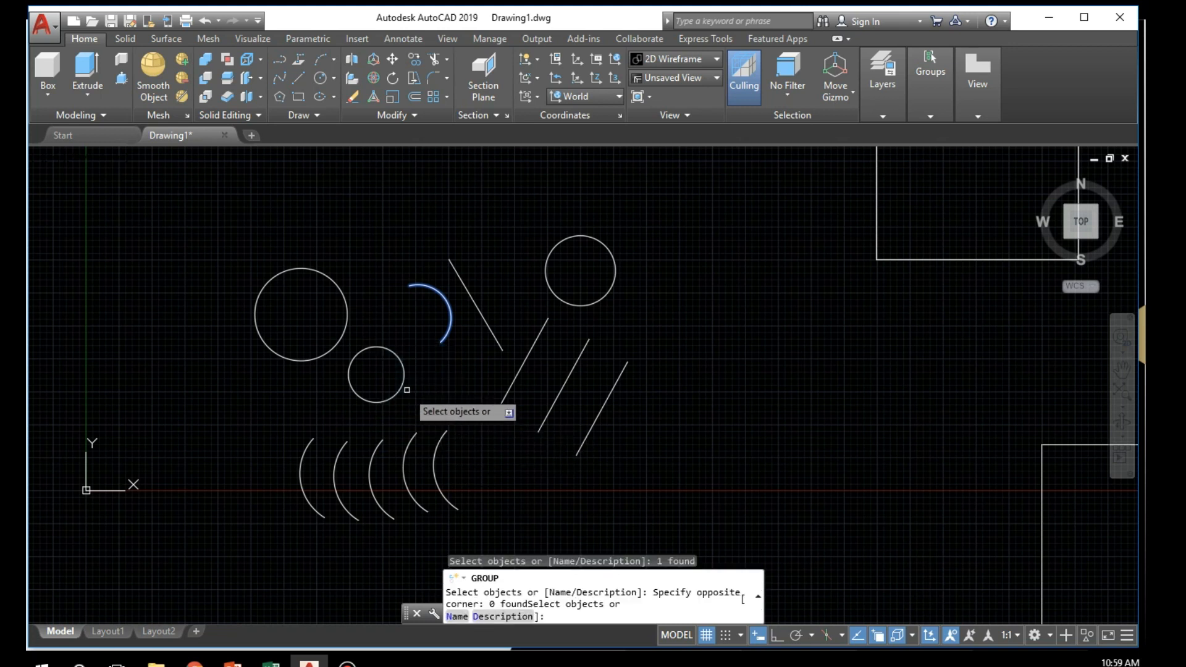
{"action": "left_click", "coordinate": [402, 361]}
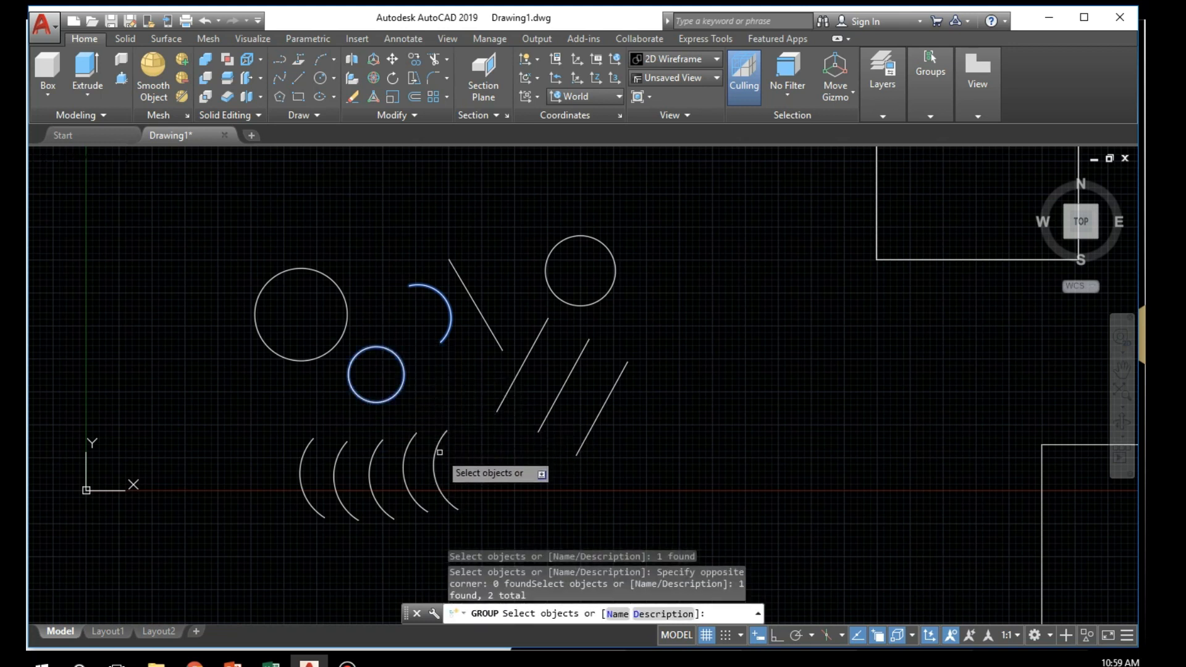
{"action": "left_click", "coordinate": [420, 431]}
{"action": "left_click", "coordinate": [414, 441]}
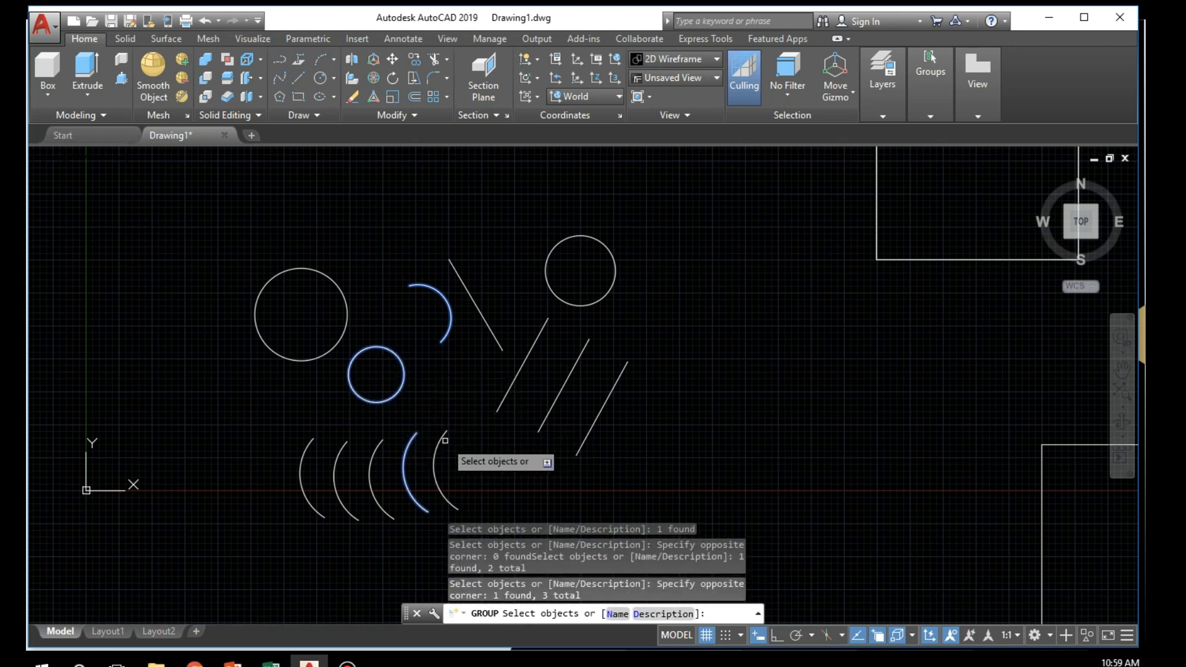
{"action": "left_click", "coordinate": [439, 445]}
{"action": "key", "text": "Return"}
Step: Select the group, third lower arc, upper-right circle, leftmost parallel line and opposite-slanted line with crossing selections, and clear the selection
{"action": "mouse_move", "coordinate": [464, 324]}
{"action": "left_mouse_down"}
{"action": "mouse_move", "coordinate": [383, 426]}
{"action": "mouse_move", "coordinate": [500, 378]}
{"action": "left_mouse_up"}
{"action": "mouse_move", "coordinate": [731, 180]}
{"action": "left_mouse_down"}
{"action": "mouse_move", "coordinate": [313, 503]}
{"action": "mouse_move", "coordinate": [456, 392]}
{"action": "left_mouse_up"}
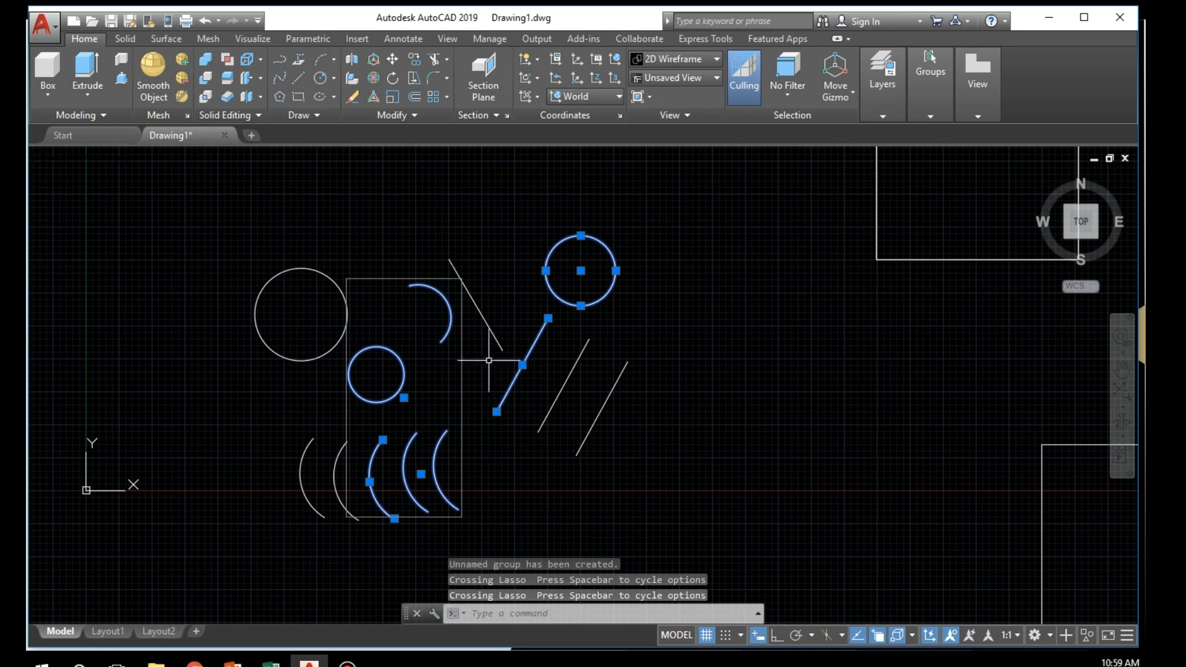
{"action": "left_click", "coordinate": [509, 451]}
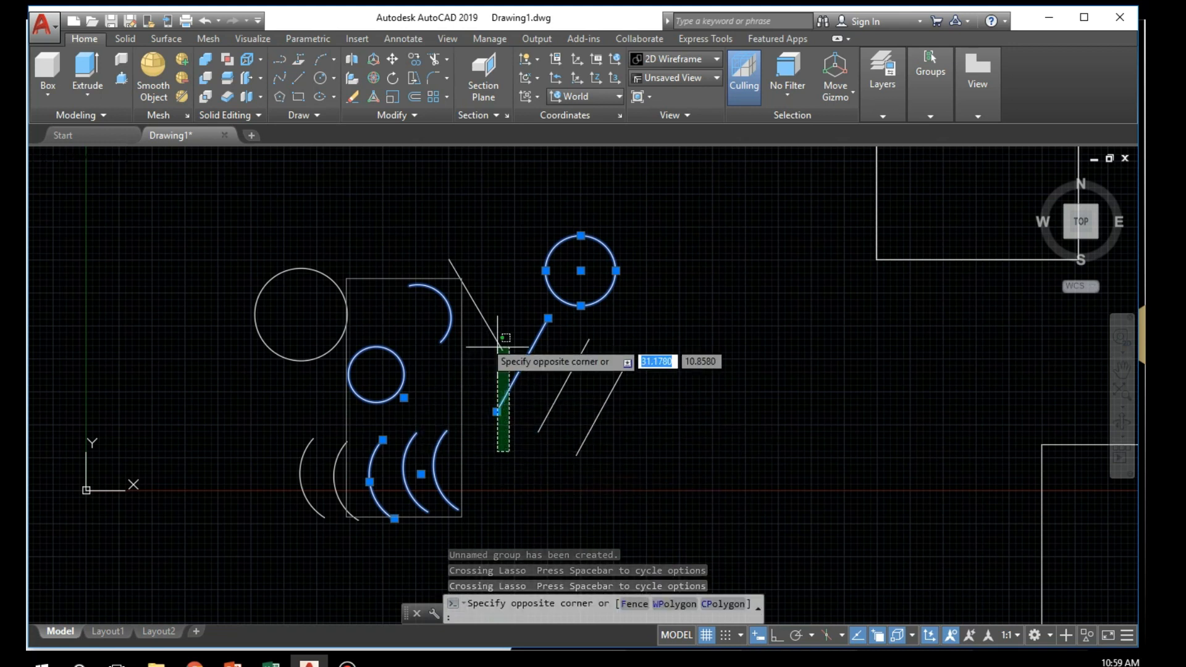
{"action": "left_click", "coordinate": [477, 341]}
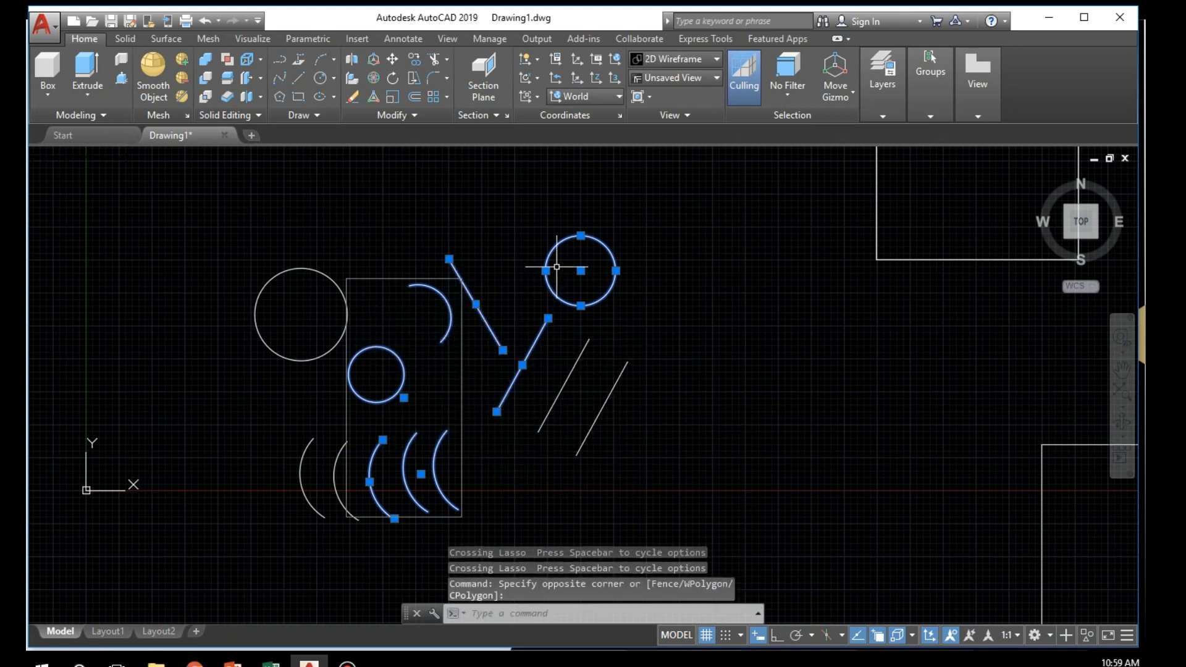
{"action": "key", "text": "Escape"}
{"action": "key", "text": "Escape"}
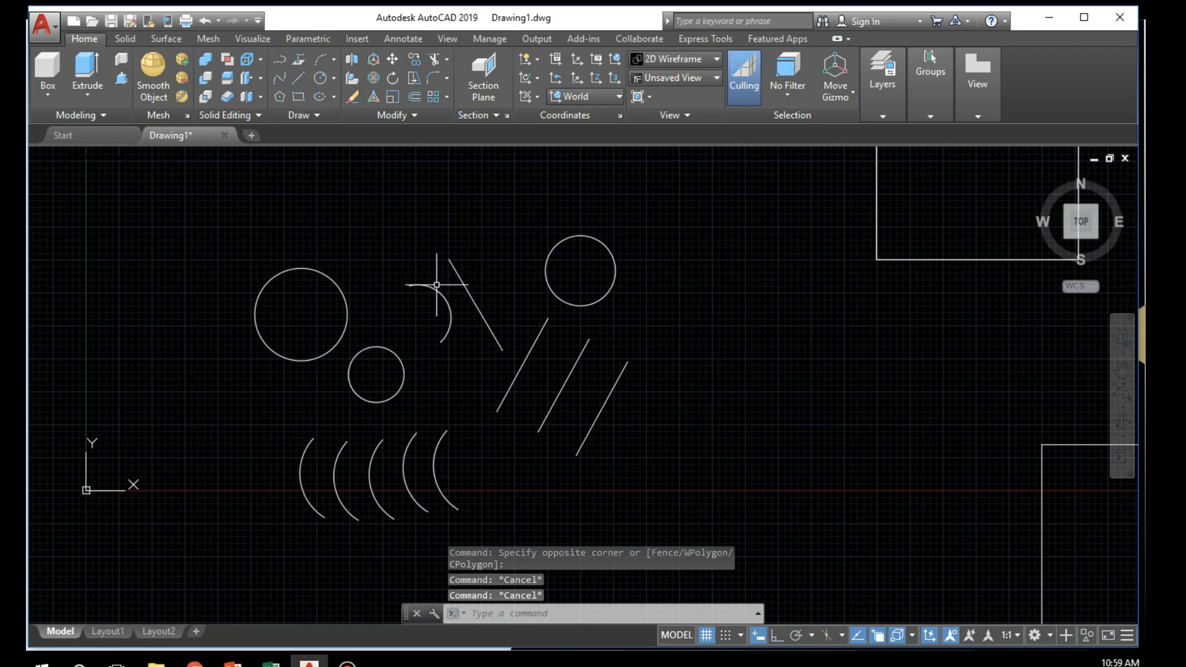
Step: Select the whole group by picking its small circle, and clear the selection
{"action": "left_click", "coordinate": [395, 356]}
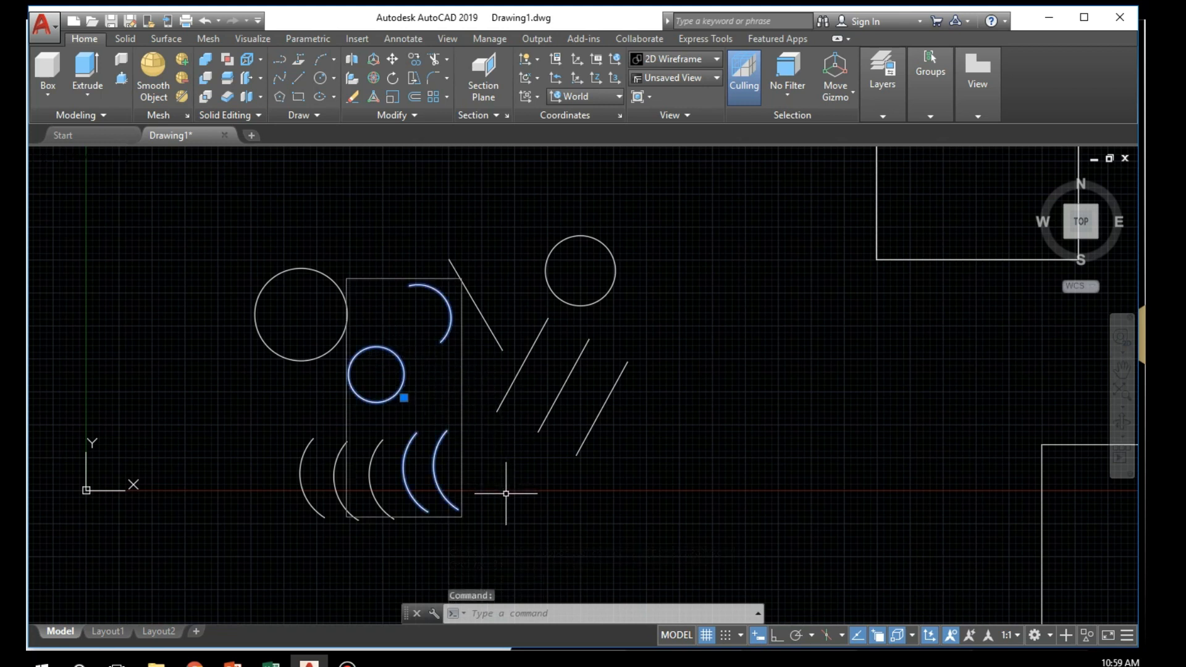
{"action": "left_click", "coordinate": [488, 408]}
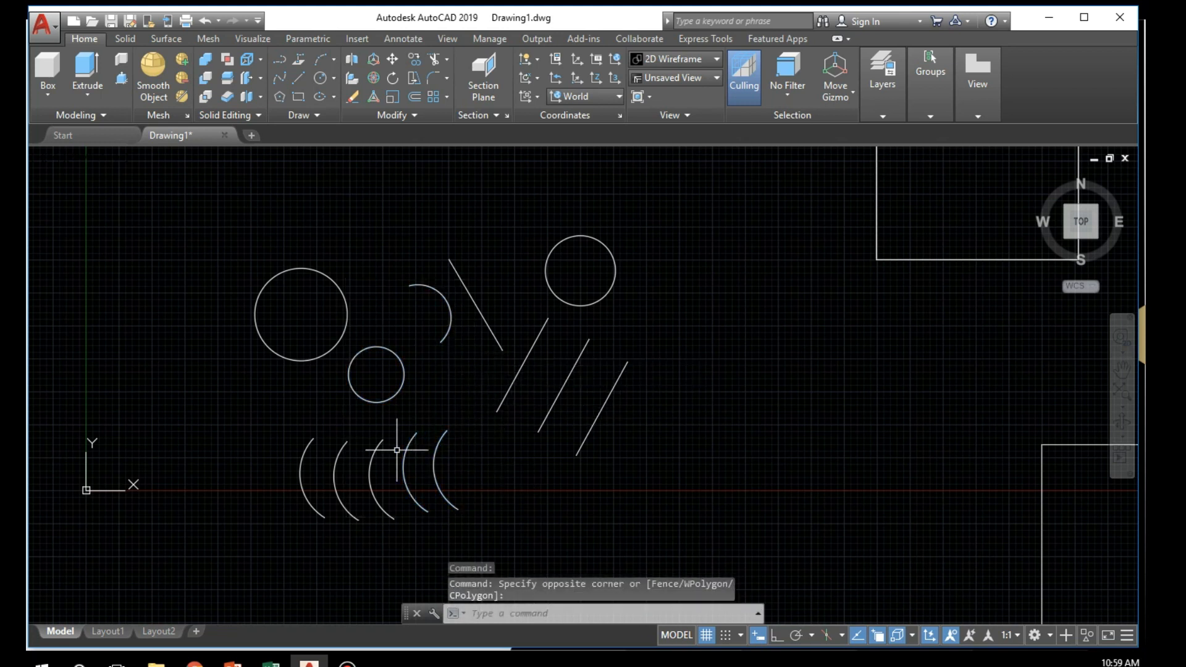
{"action": "key", "text": "Escape"}
Step: Delete the whole group by picking its fifth lower arc, and undo both the deletion and the grouping
{"action": "left_click", "coordinate": [437, 452]}
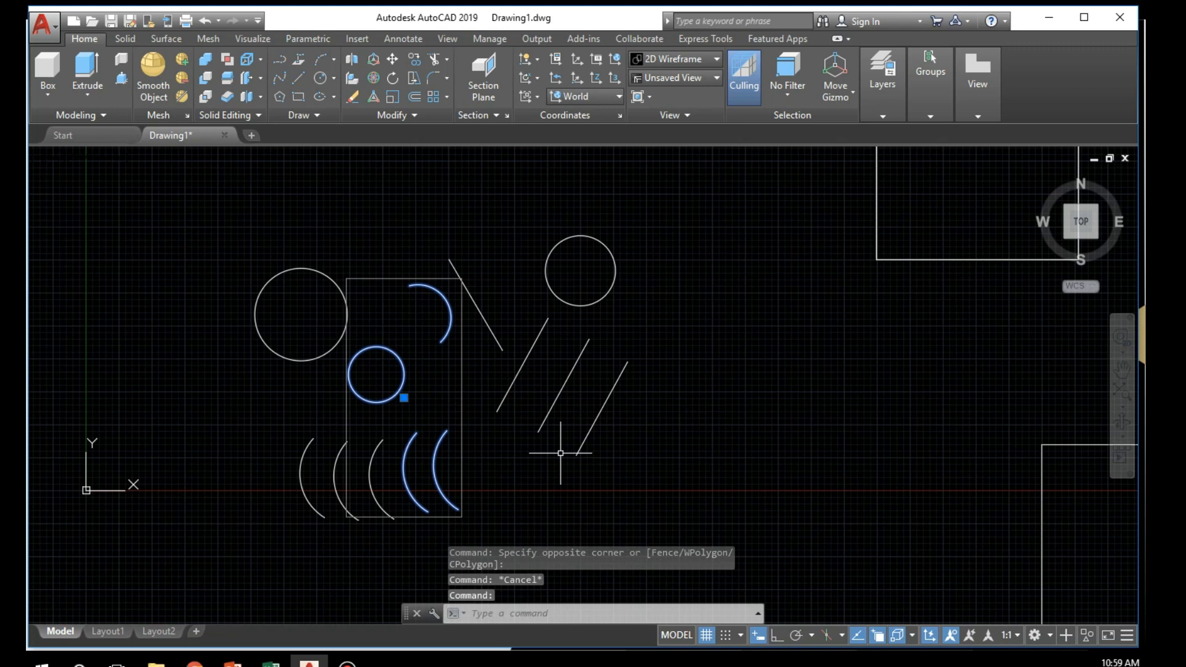
{"action": "key", "text": "Delete"}
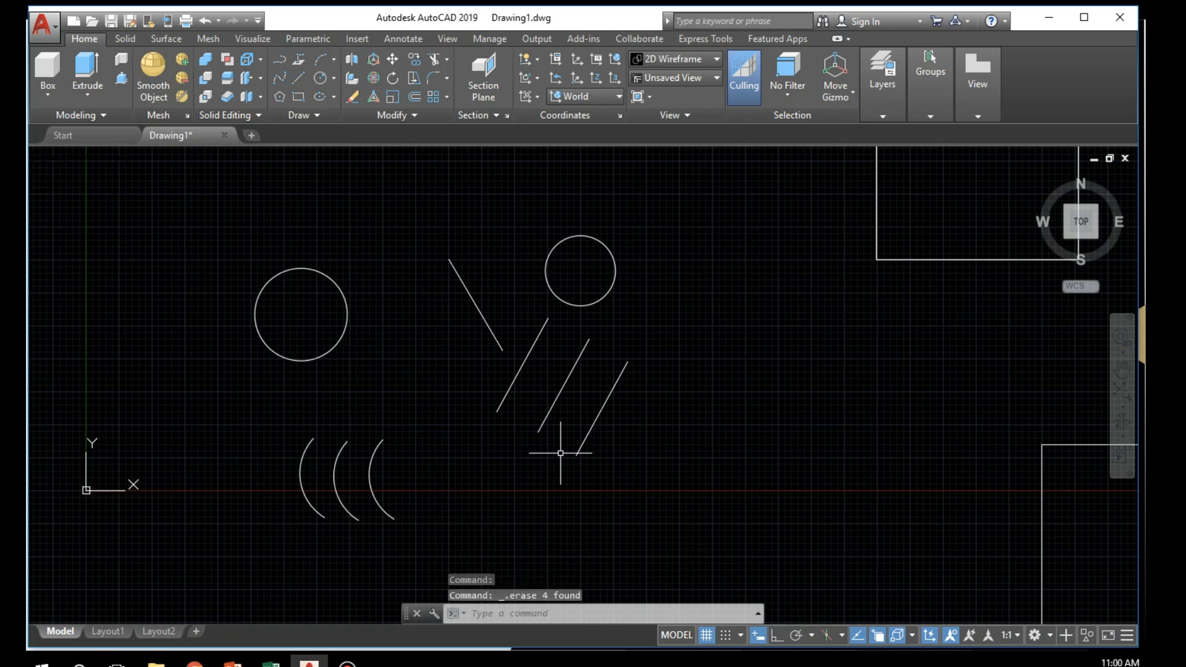
{"action": "key", "text": "ctrl+z"}
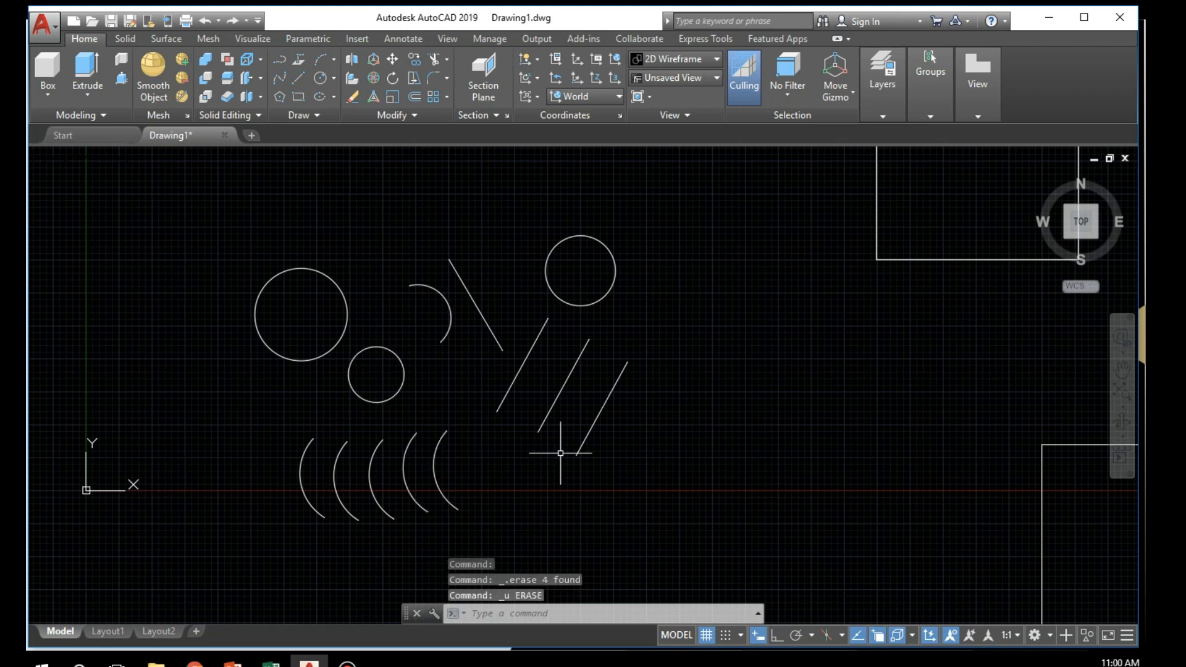
{"action": "key", "text": "ctrl+z"}
{"action": "key", "text": "ctrl+z"}
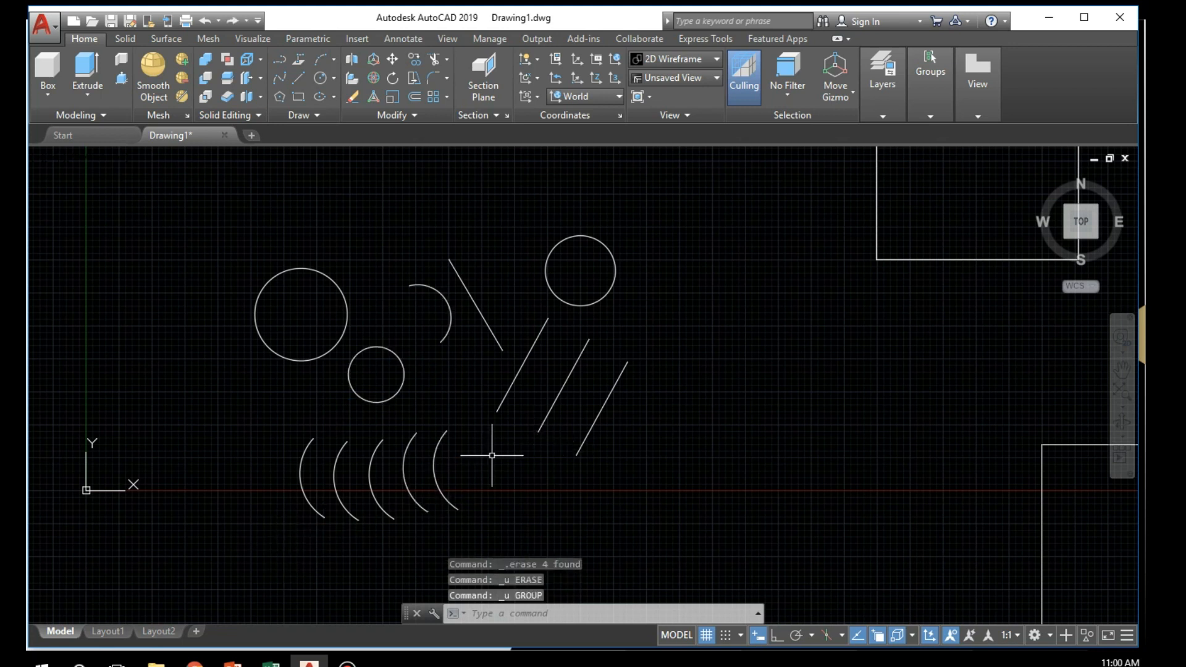
{"action": "left_click", "coordinate": [453, 304]}
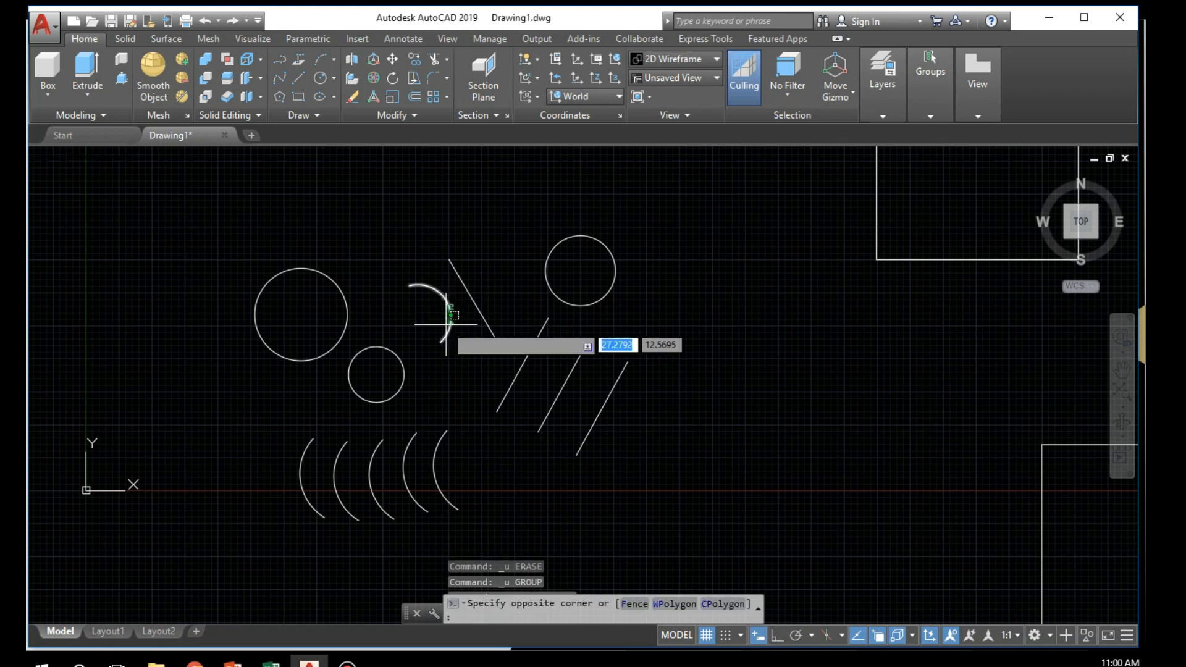
{"action": "left_click", "coordinate": [478, 358]}
{"action": "left_click", "coordinate": [459, 383]}
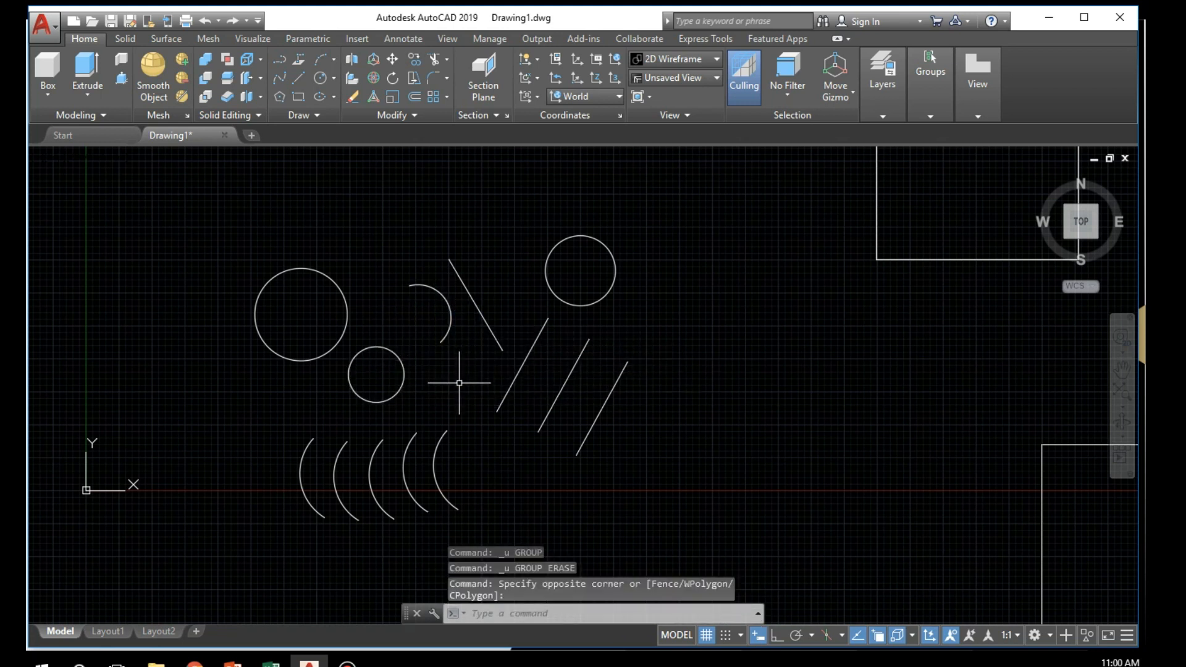
Step: Run Erase again with the Group selection option, leave the group name blank, and end the command
{"action": "left_click", "coordinate": [353, 97]}
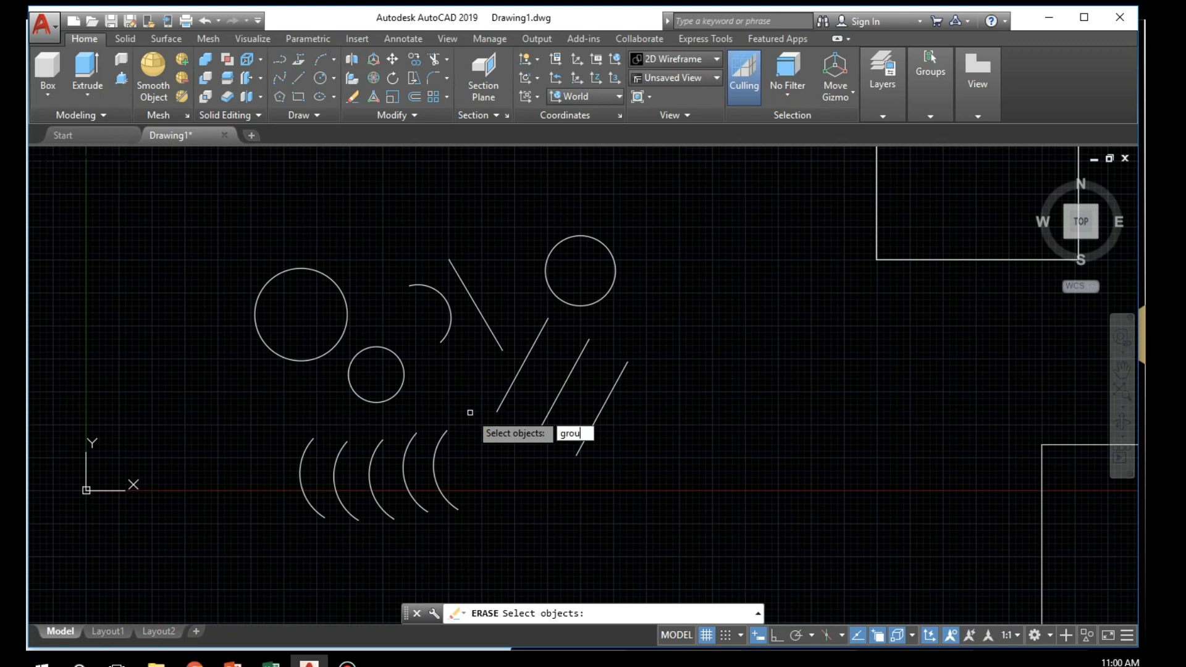
{"action": "key", "text": "Return"}
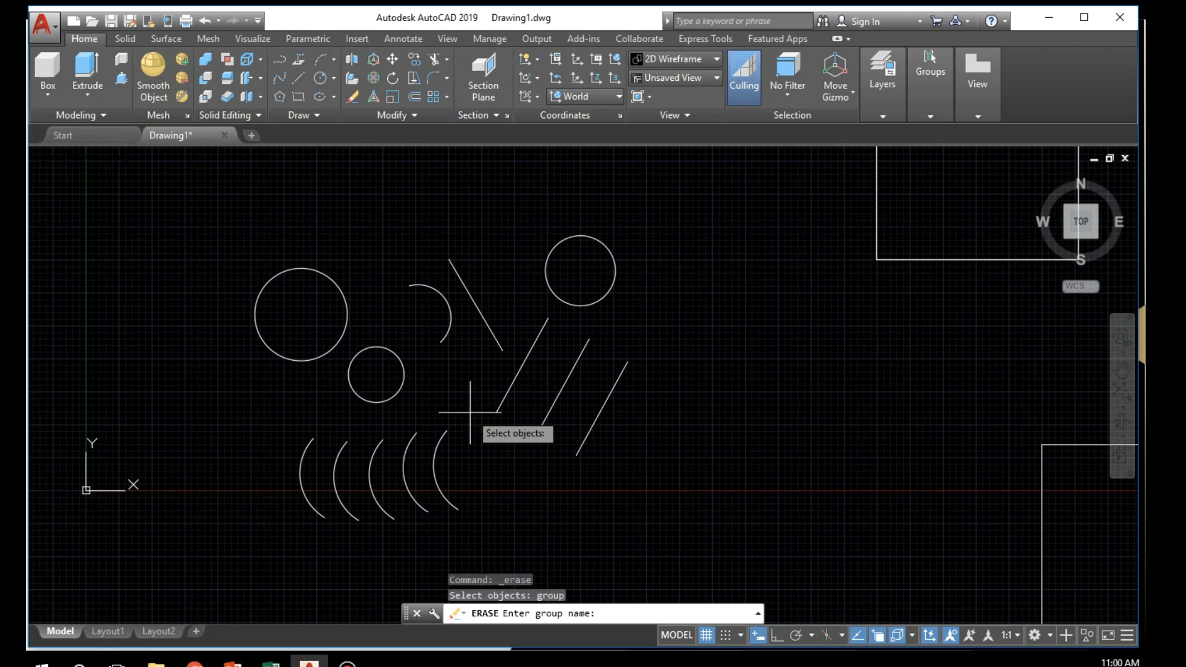
{"action": "type", "text": "group"}
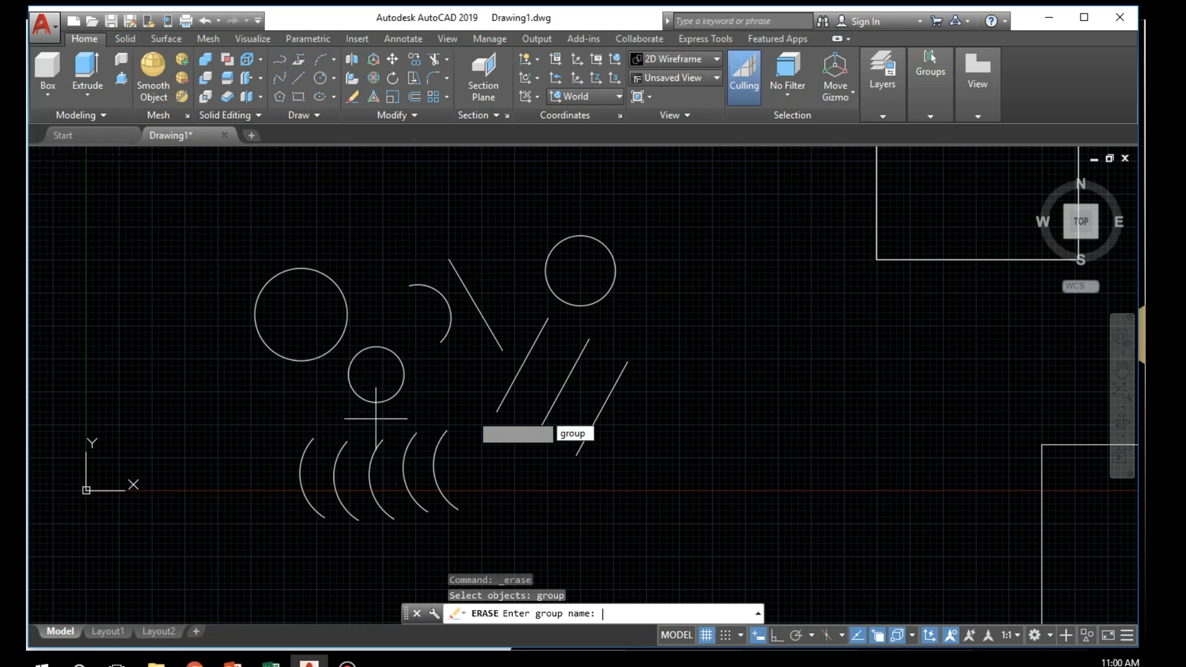
{"action": "key", "text": "Return"}
{"action": "key", "text": "Return"}
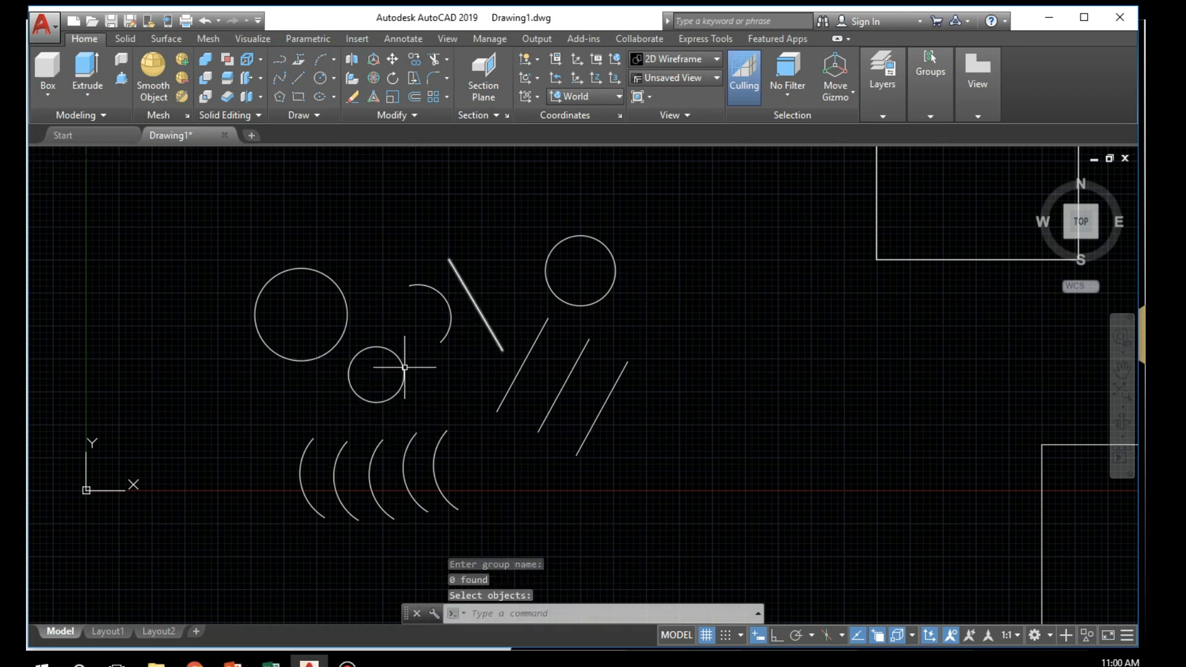
Step: Erase the opposite-slanted line, the upper arc, the small circle and the large circle by picking them individually
{"action": "key", "text": "Return"}
{"action": "left_click", "coordinate": [483, 319]}
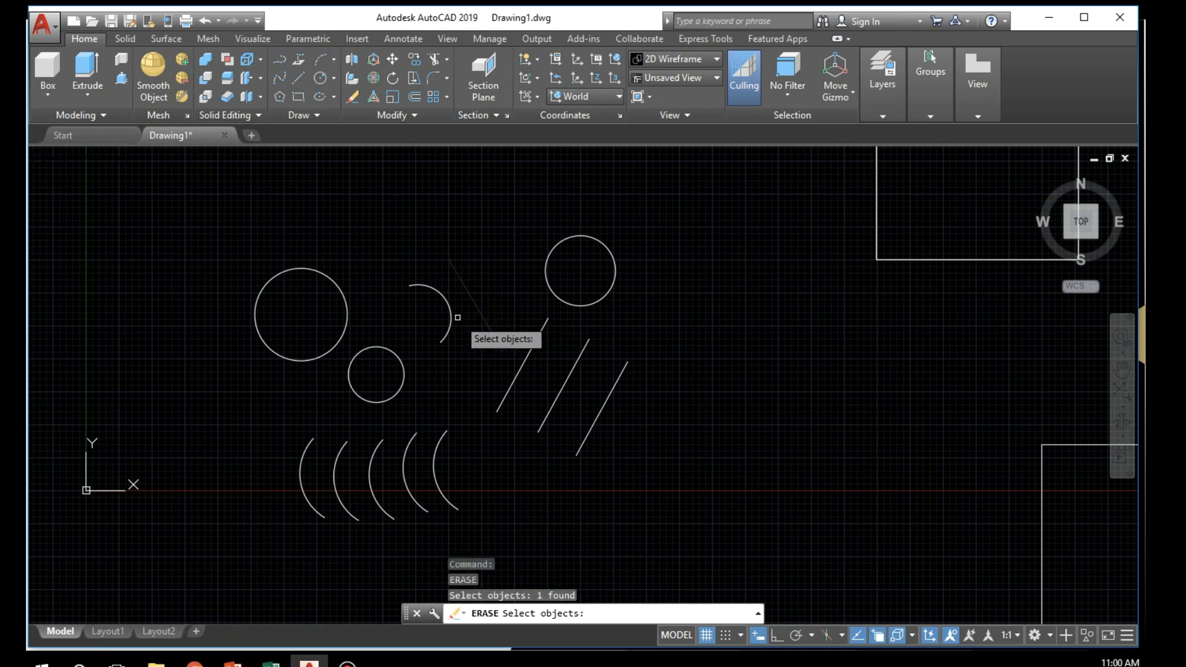
{"action": "left_click", "coordinate": [448, 314]}
{"action": "left_click", "coordinate": [393, 350]}
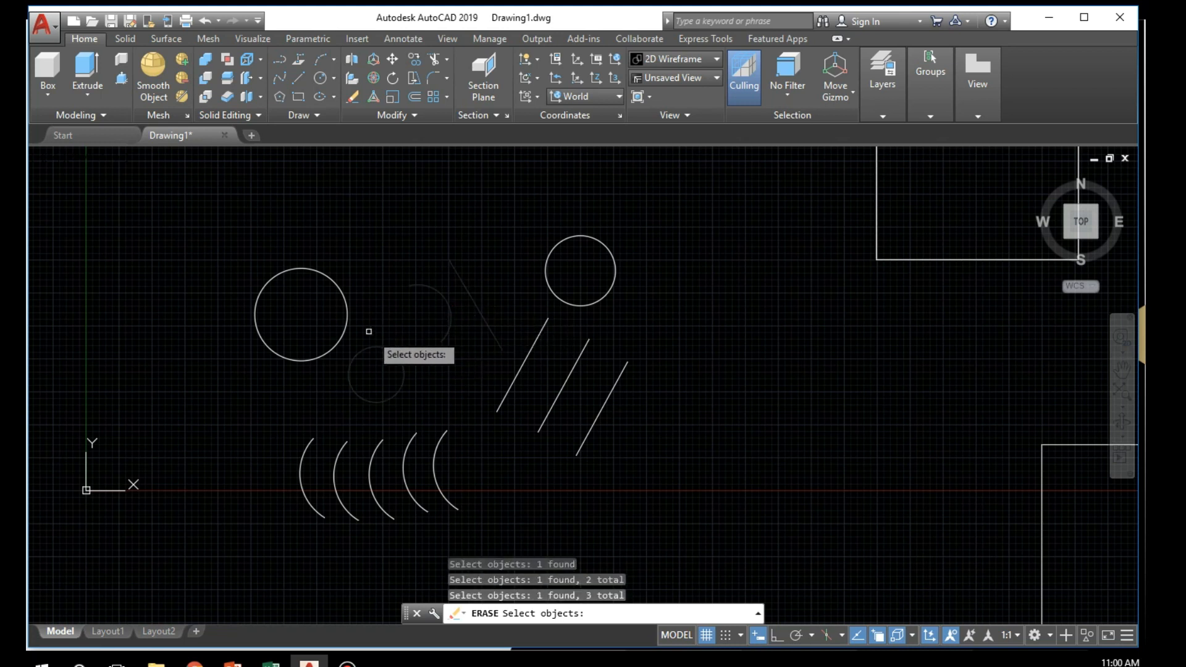
{"action": "left_click", "coordinate": [348, 312]}
{"action": "type", "text": "\\"}
{"action": "key", "text": "Return"}
Step: Cancel the restarted Erase command and undo the deletion of the four picked objects
{"action": "key", "text": "ctrl+z"}
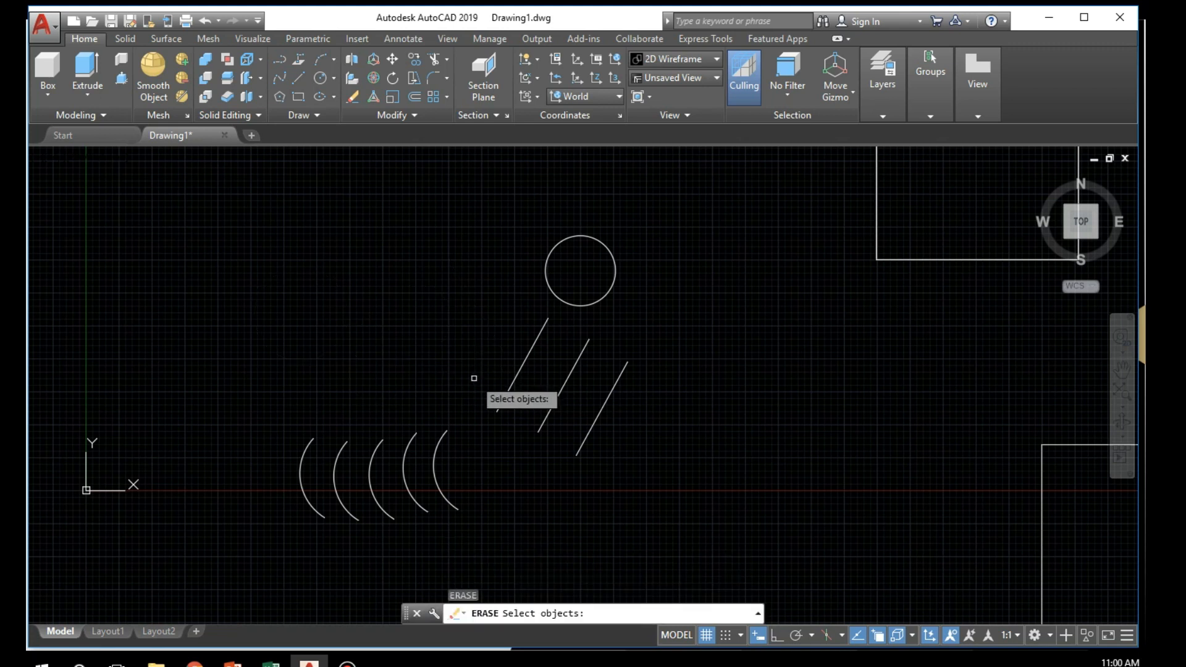
{"action": "key", "text": "ctrl+z"}
{"action": "left_click", "coordinate": [480, 337]}
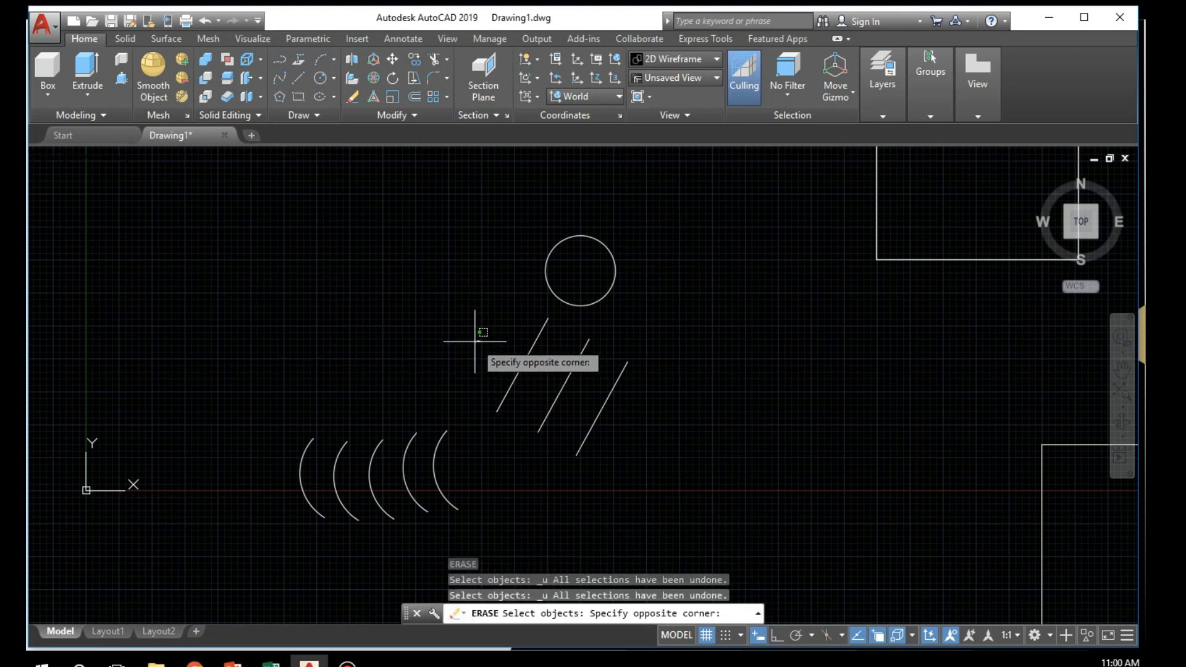
{"action": "key", "text": "Escape"}
{"action": "key", "text": "Escape"}
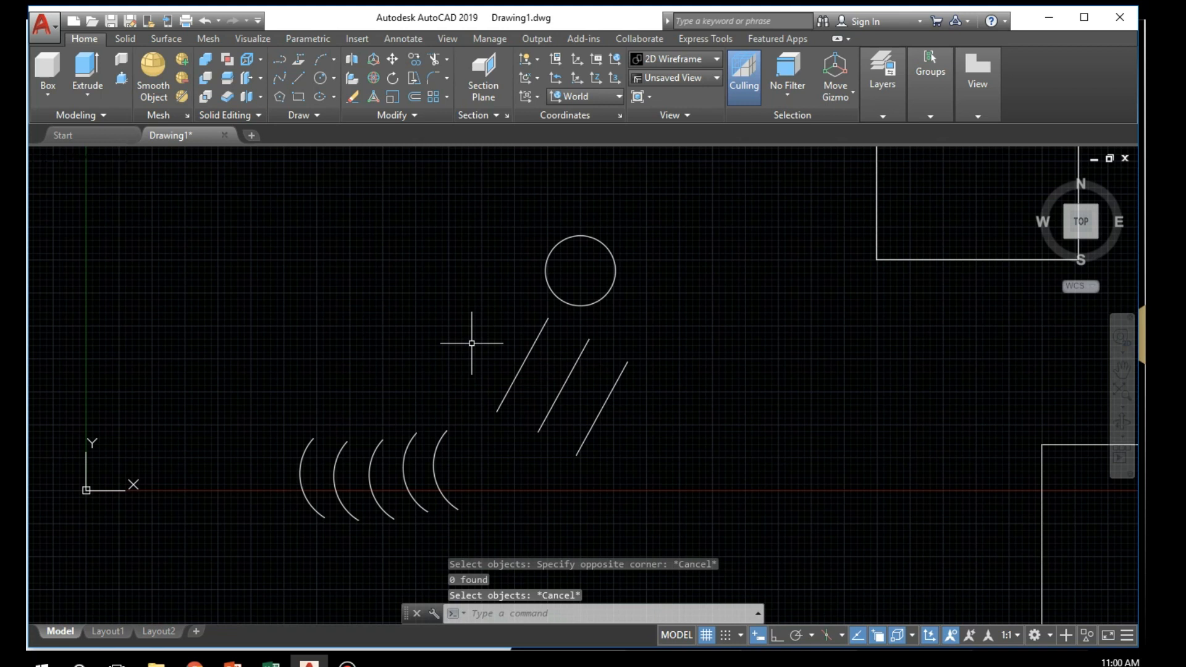
{"action": "key", "text": "ctrl+z"}
{"action": "key", "text": "ctrl+z"}
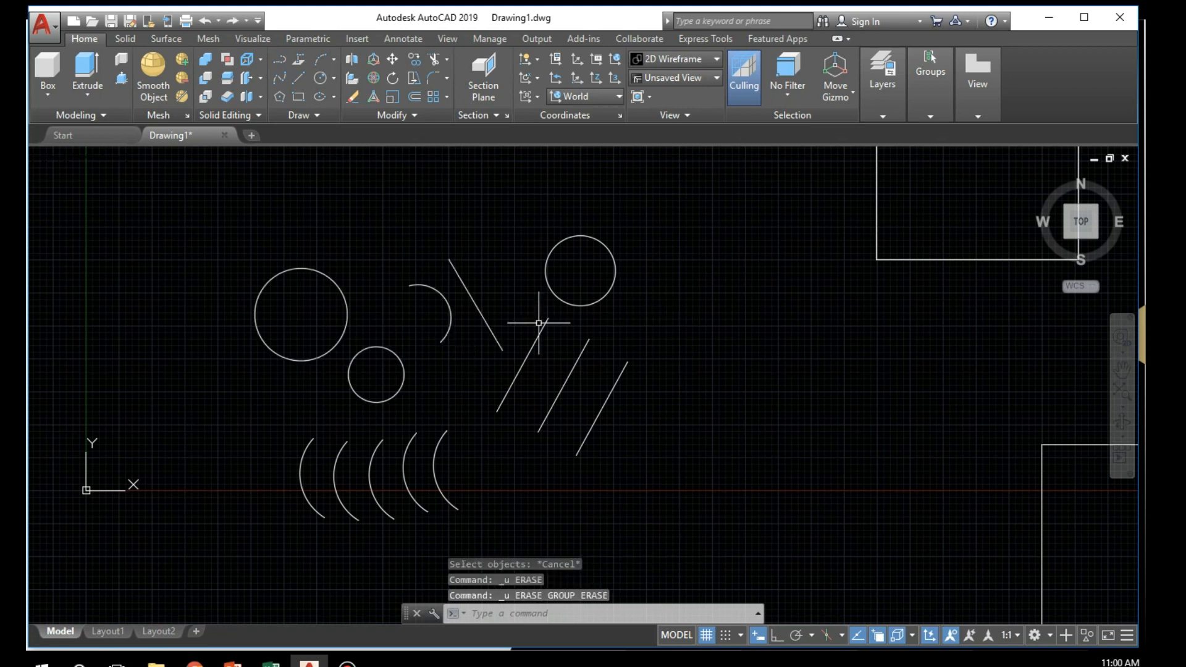
Step: Select all the circles, arcs and lines with a crossing selection, add further selection windows over the upper objects, and clear the selection
{"action": "left_click", "coordinate": [680, 213]}
{"action": "left_click", "coordinate": [204, 495]}
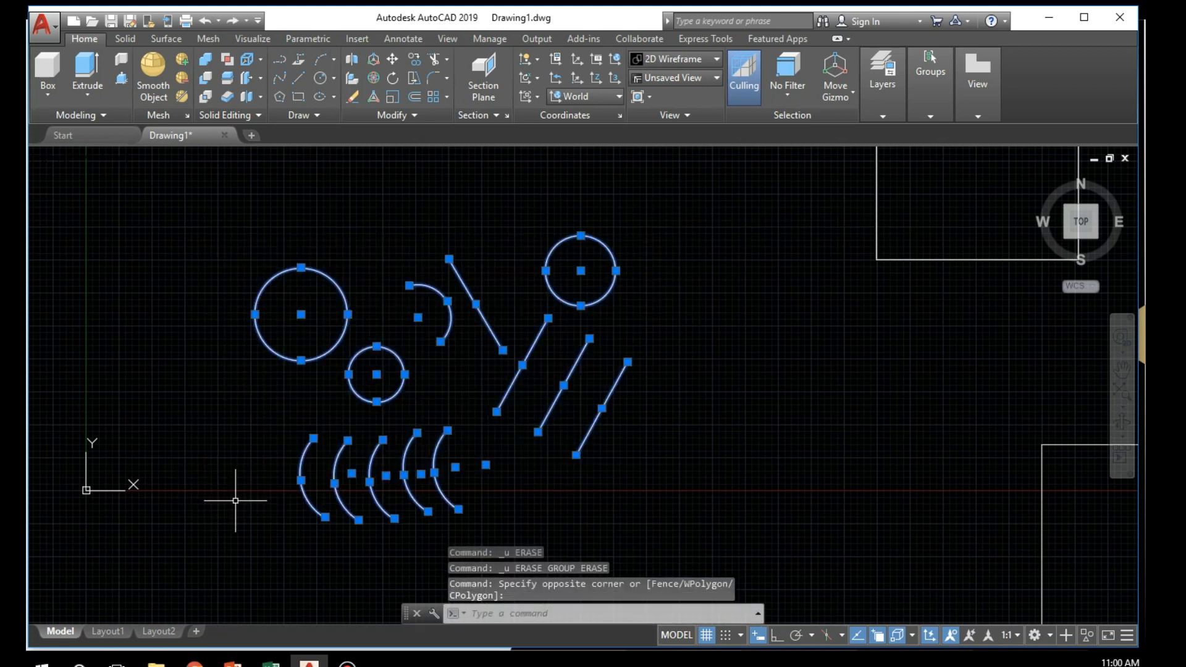
{"action": "left_click", "coordinate": [511, 241]}
{"action": "left_click", "coordinate": [297, 352]}
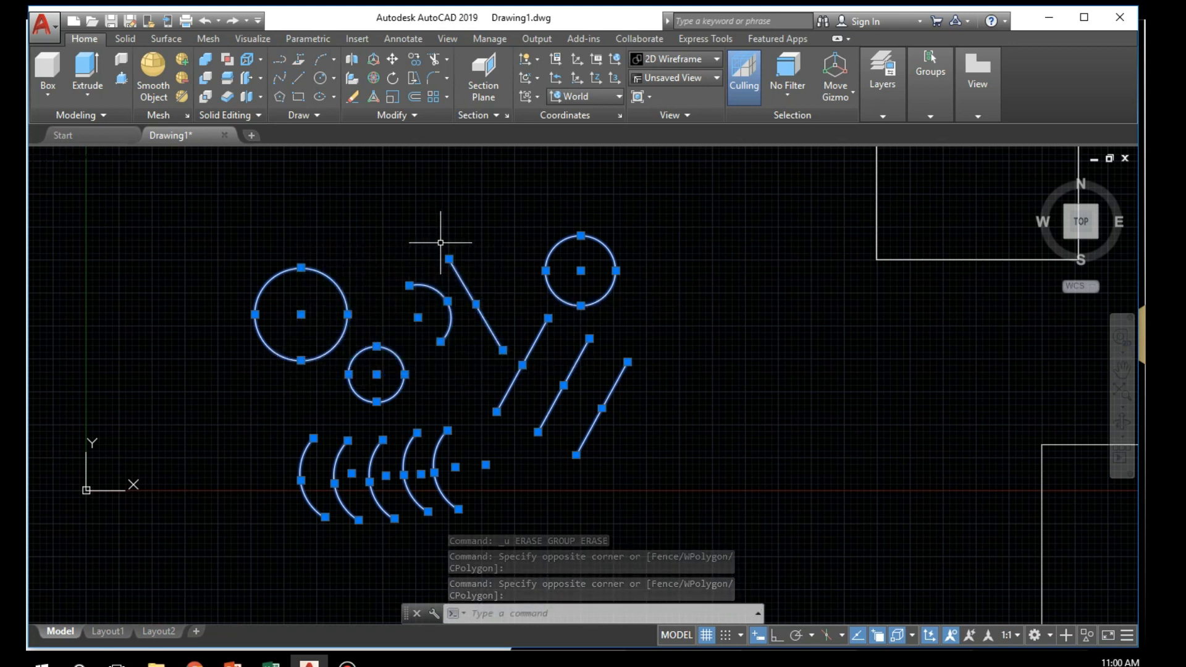
{"action": "left_click", "coordinate": [486, 229]}
{"action": "key", "text": "Escape"}
{"action": "left_click", "coordinate": [455, 216]}
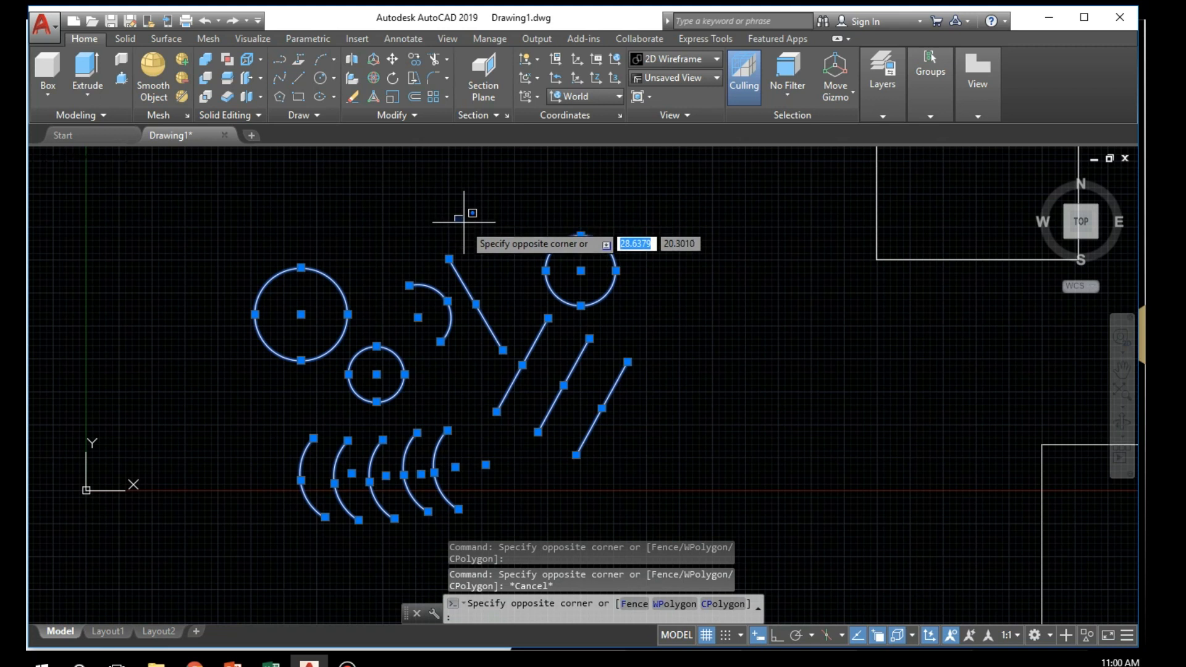
{"action": "left_click", "coordinate": [488, 275]}
{"action": "key", "text": "Escape"}
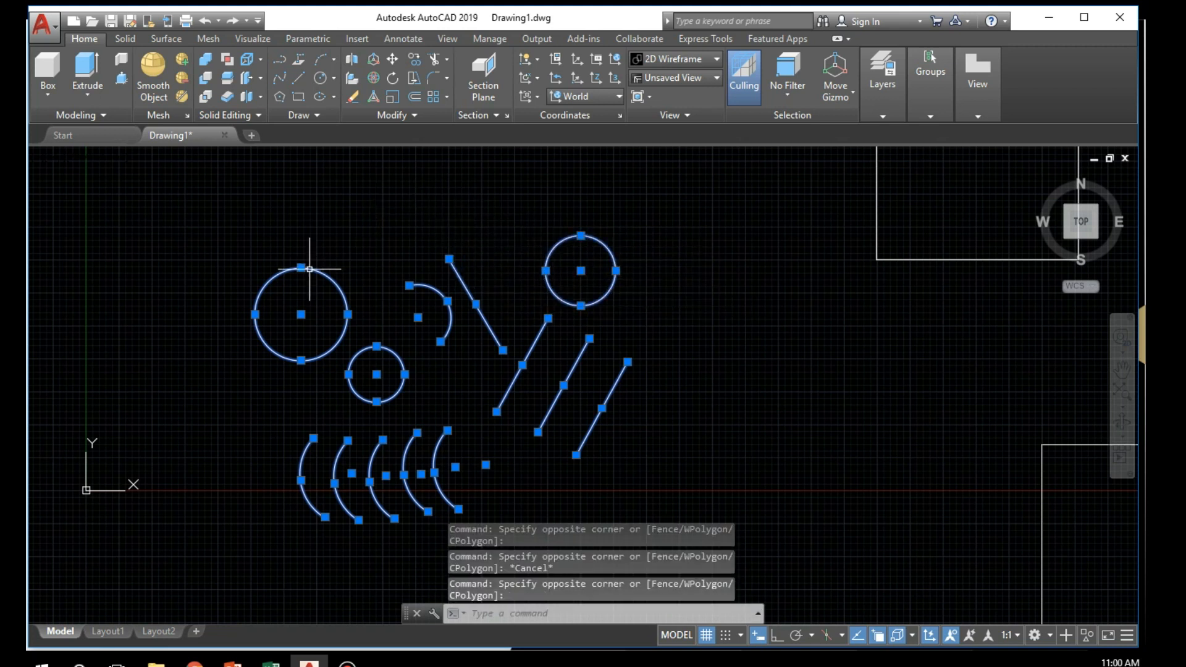
{"action": "key", "text": "Escape"}
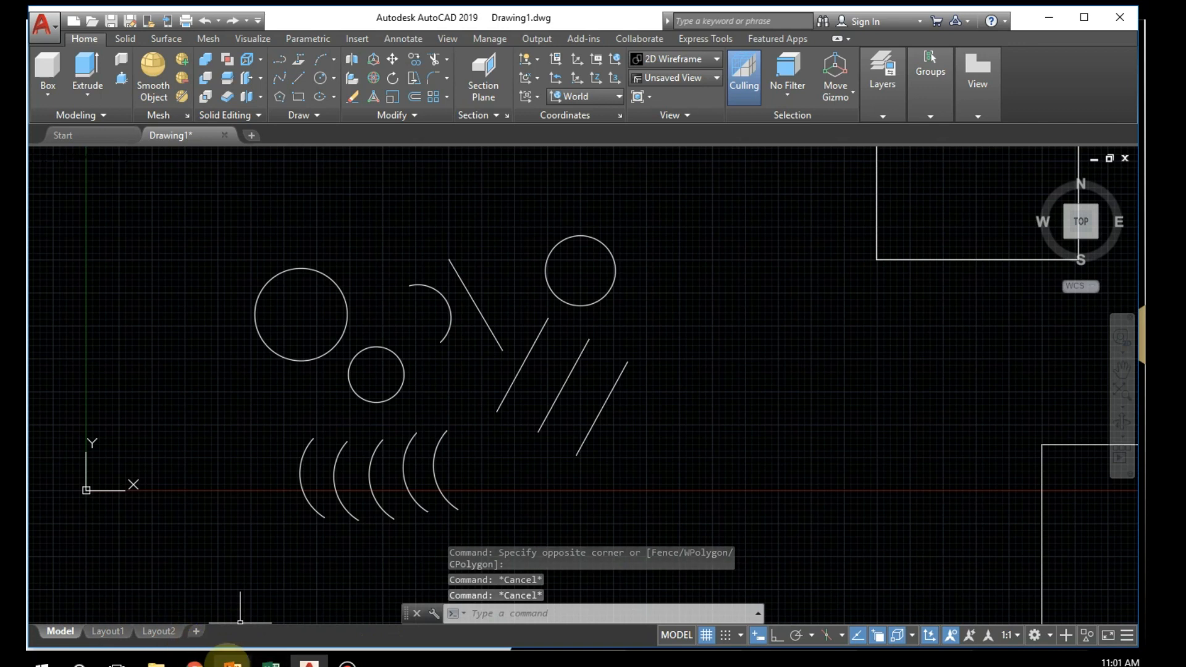
Step: Switch to the PowerPoint slide show and advance to the slide on the Add selection method
{"action": "mouse_move", "coordinate": [257, 652]}
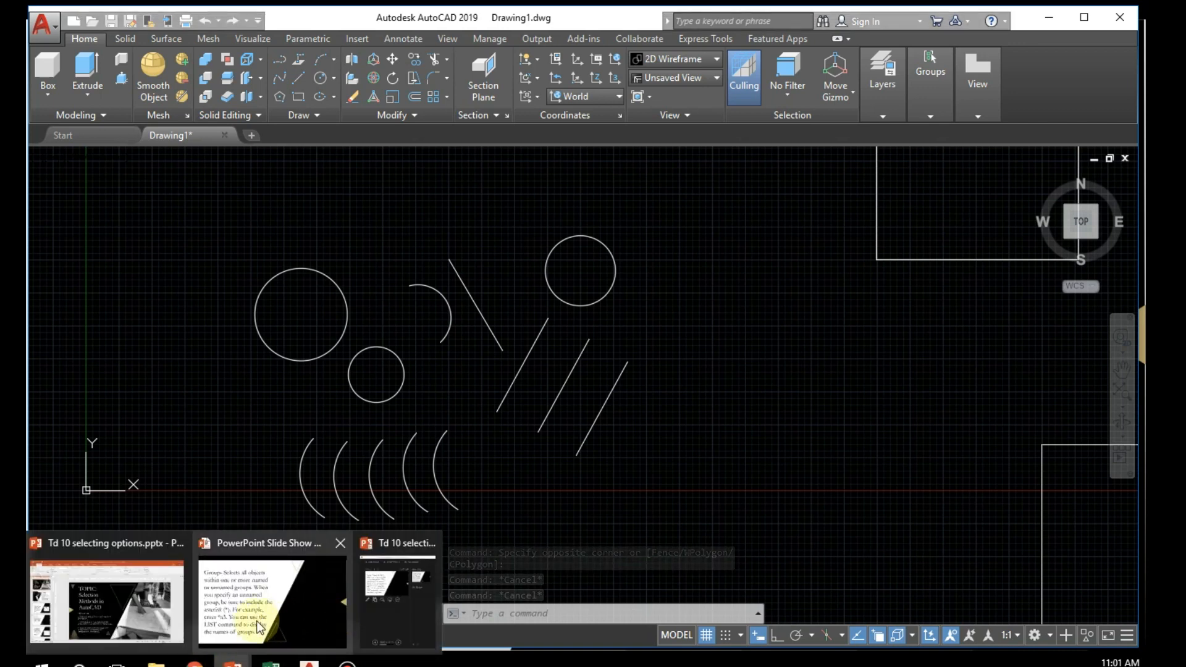
{"action": "mouse_move", "coordinate": [399, 583]}
{"action": "mouse_move", "coordinate": [310, 622]}
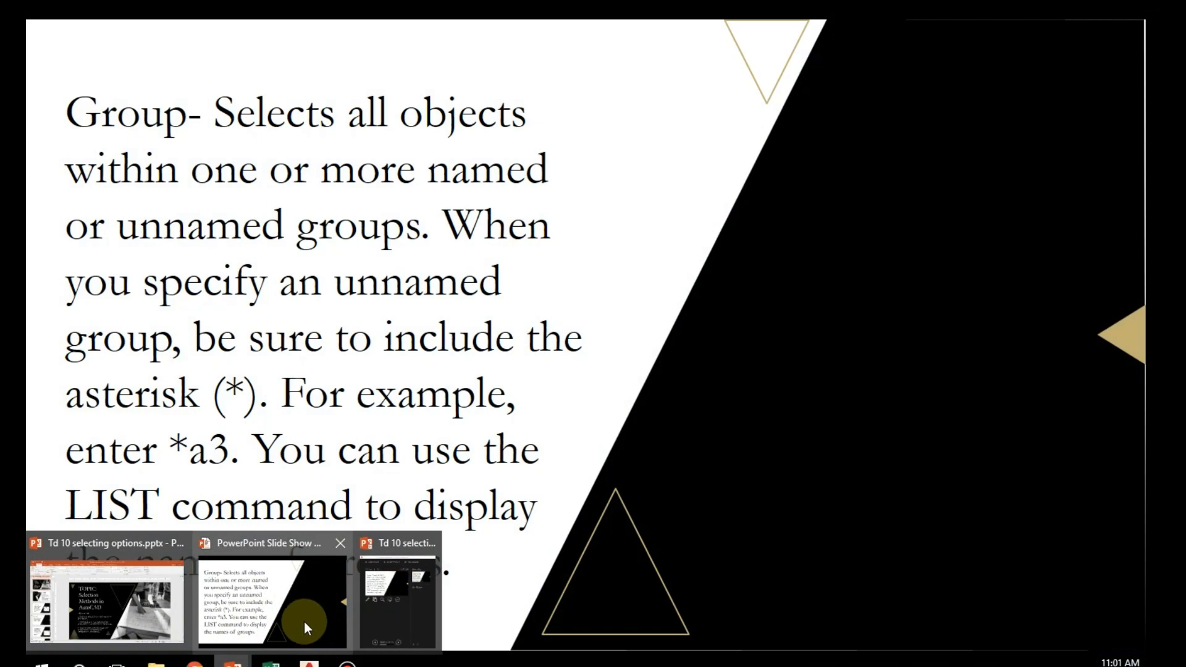
{"action": "left_click", "coordinate": [304, 621]}
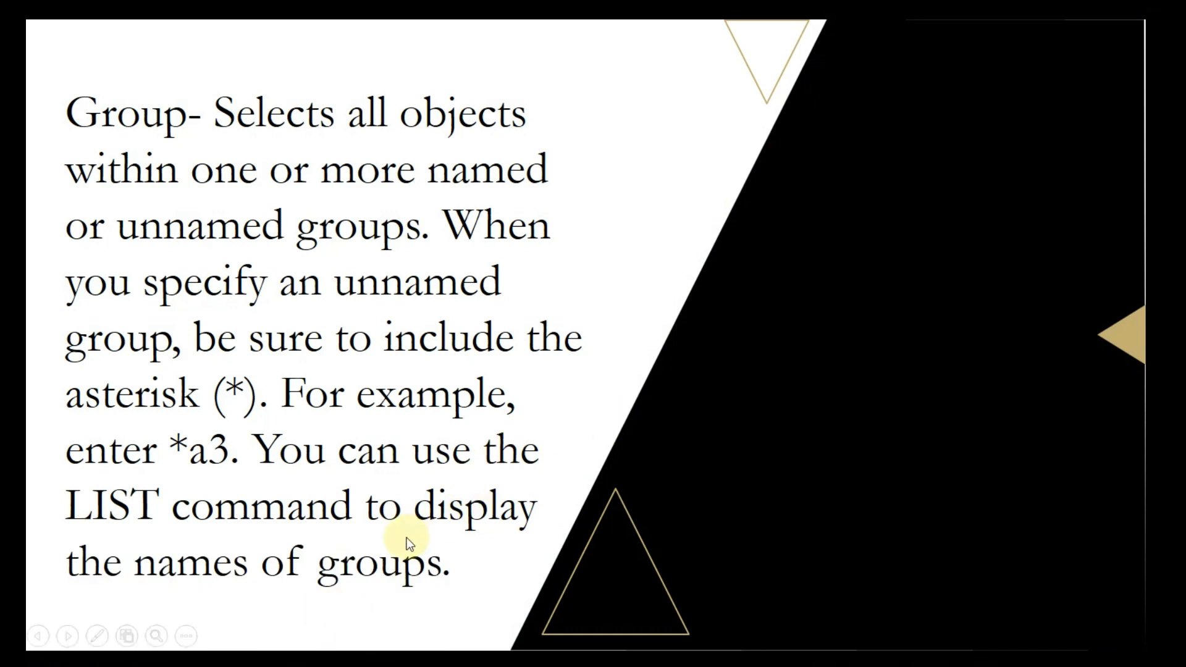
{"action": "left_click", "coordinate": [69, 636]}
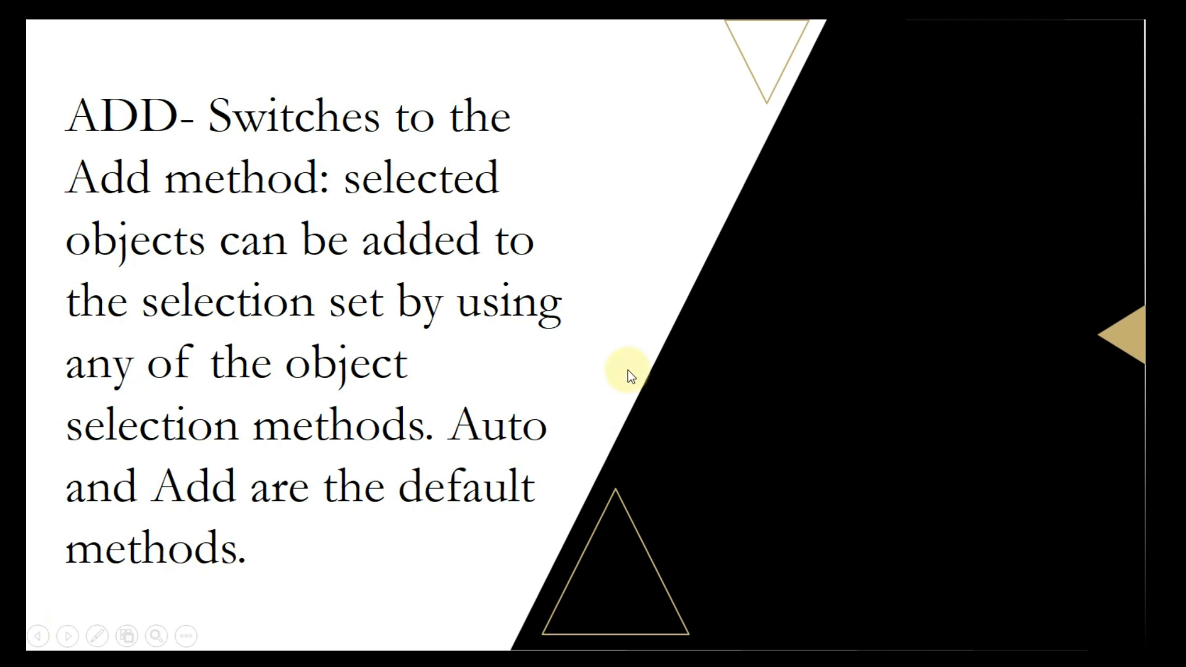
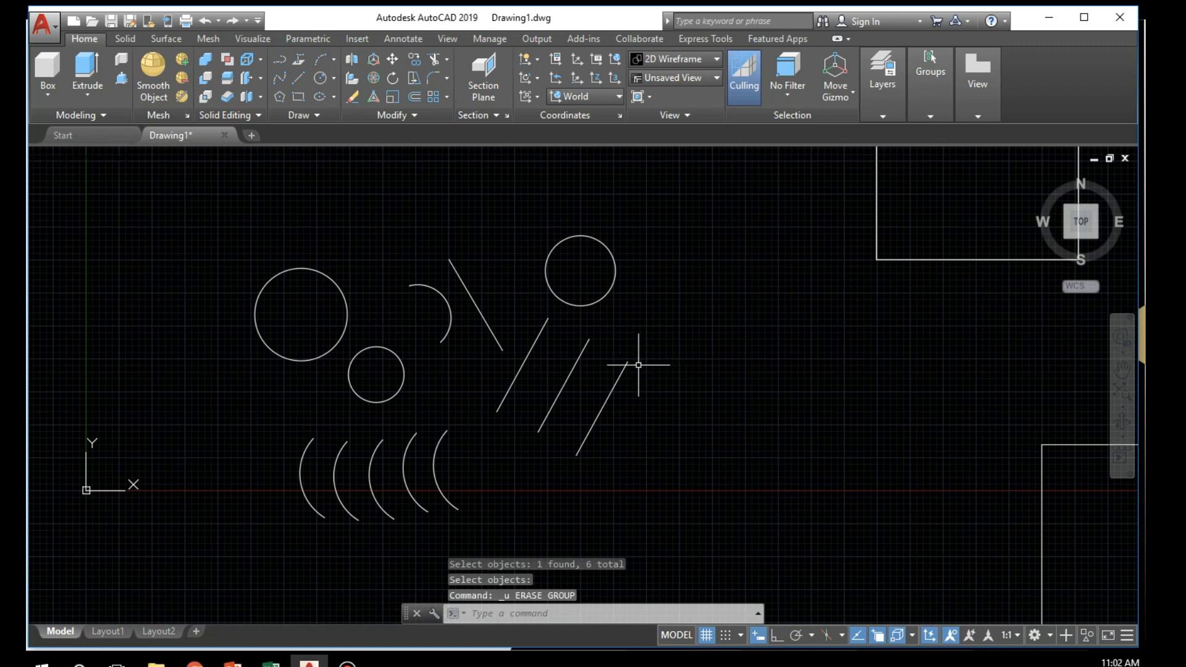
Step: Run Erase, pick the rightmost parallel line, and enter the Add selection option
{"action": "left_click", "coordinate": [357, 95]}
{"action": "left_click", "coordinate": [623, 379]}
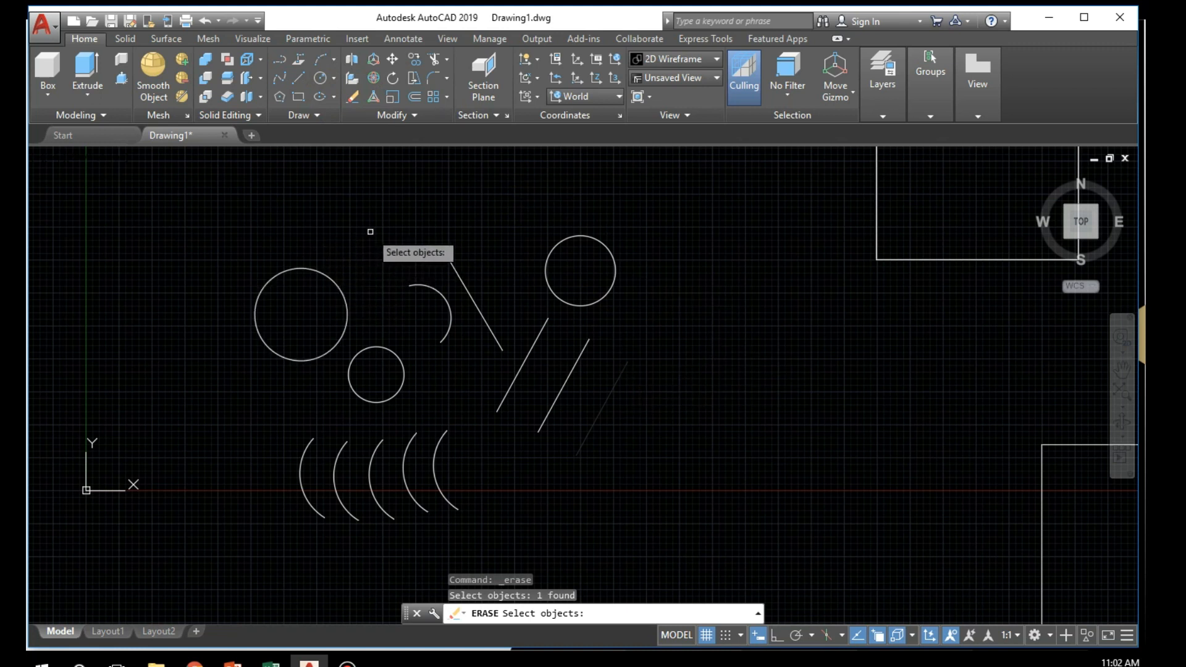
{"action": "type", "text": "as"}
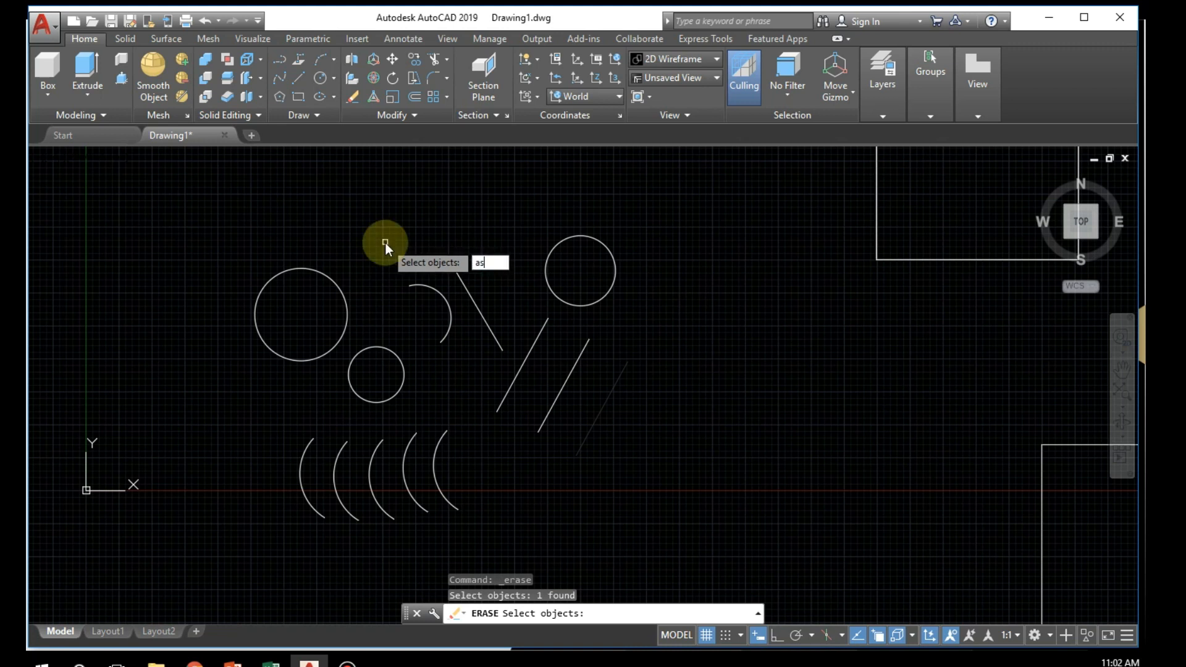
{"action": "key", "text": "BackSpace"}
{"action": "type", "text": "dd"}
{"action": "key", "text": "Return"}
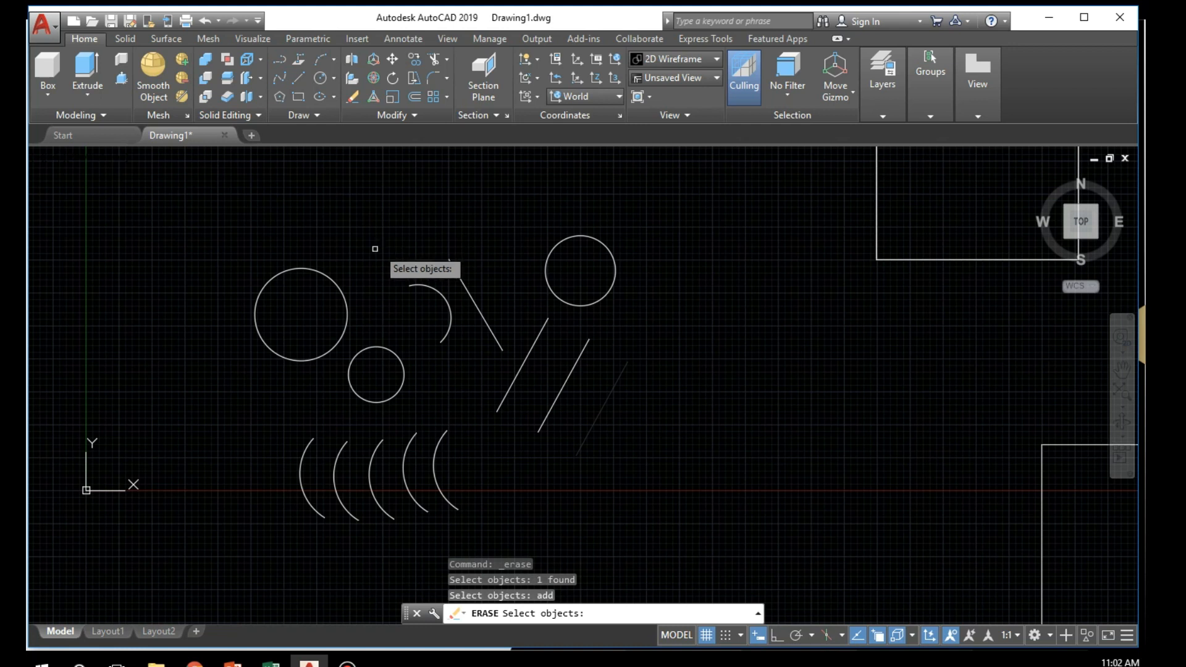
Step: Add the large circle, small circle, second lower arc and upper-right circle to the selection, erase the set, and undo the erasure
{"action": "left_click", "coordinate": [333, 280]}
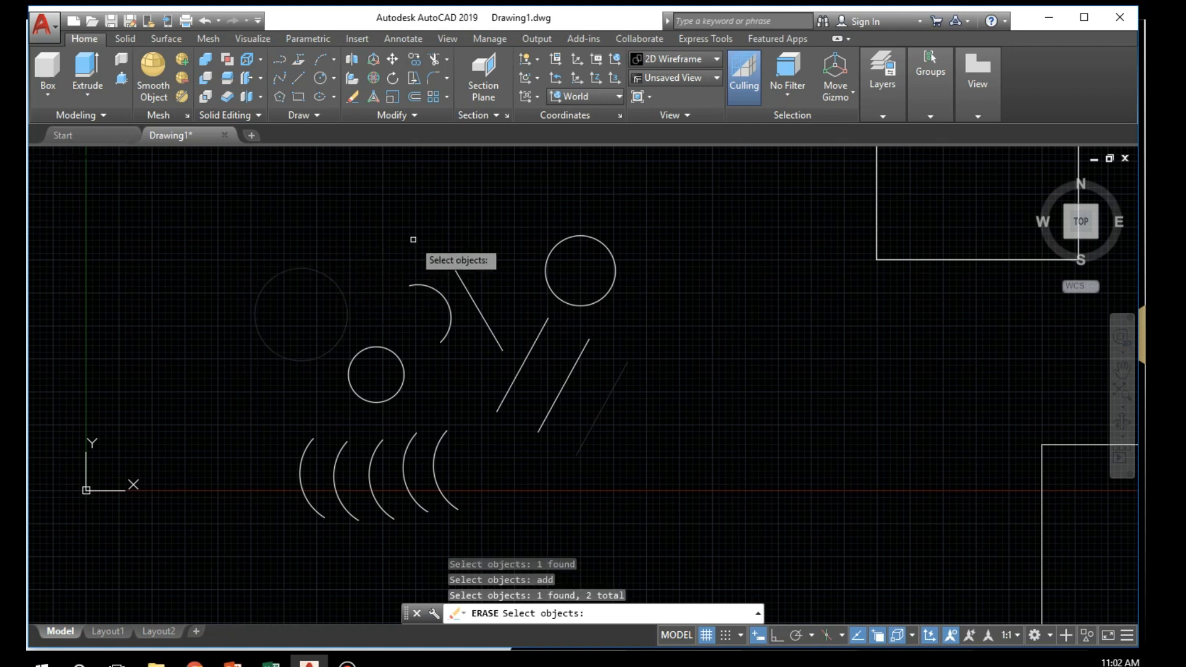
{"action": "left_click", "coordinate": [405, 359]}
{"action": "left_click", "coordinate": [333, 477]}
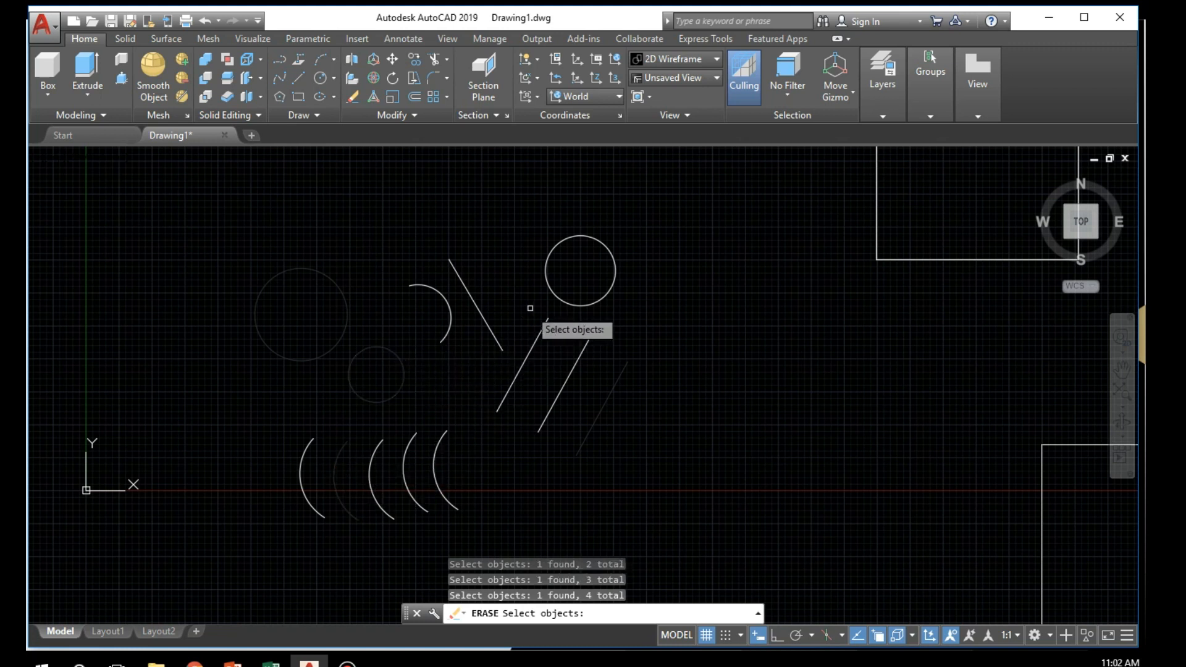
{"action": "left_click", "coordinate": [545, 276]}
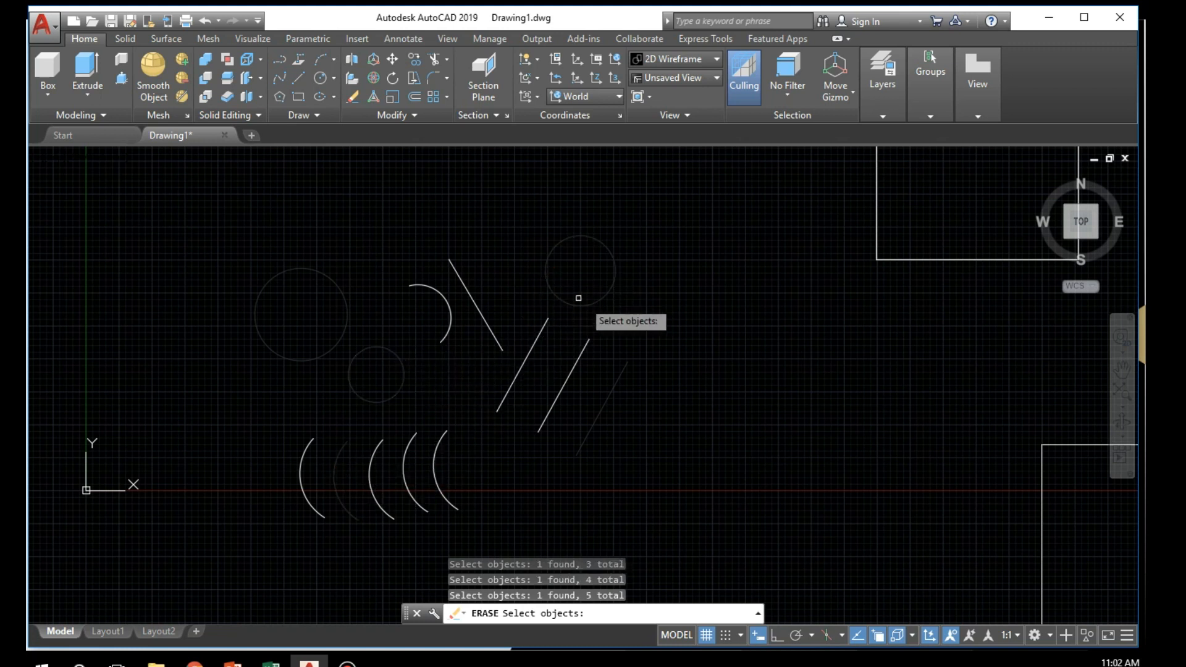
{"action": "key", "text": "Return"}
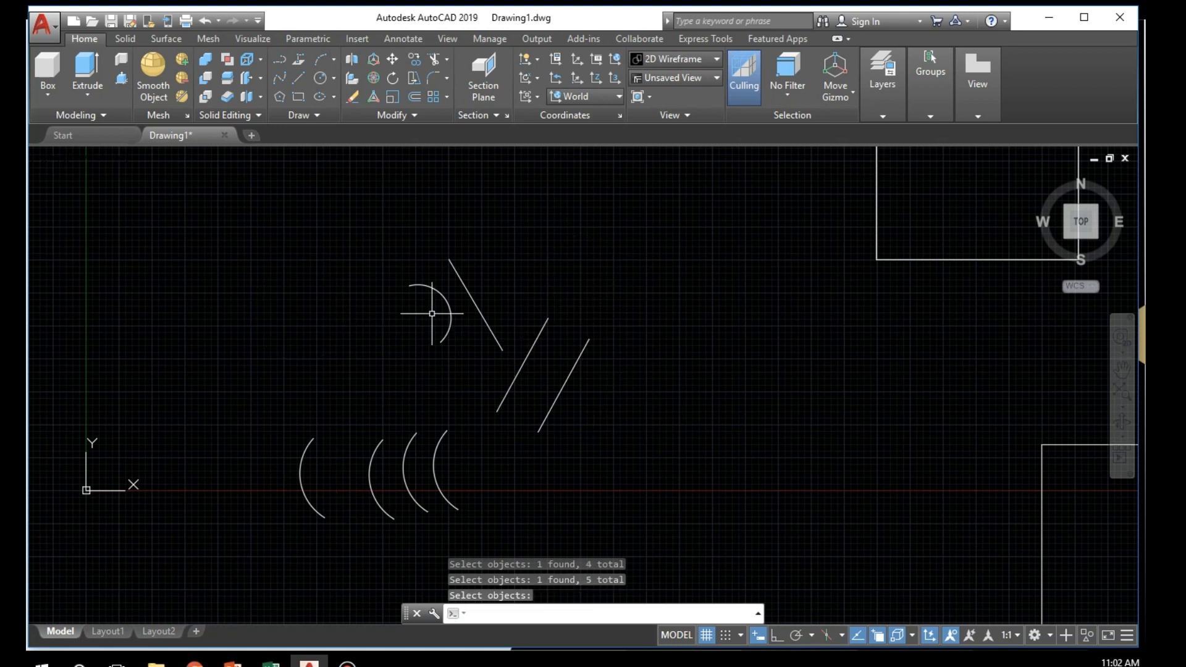
{"action": "key", "text": "ctrl+z"}
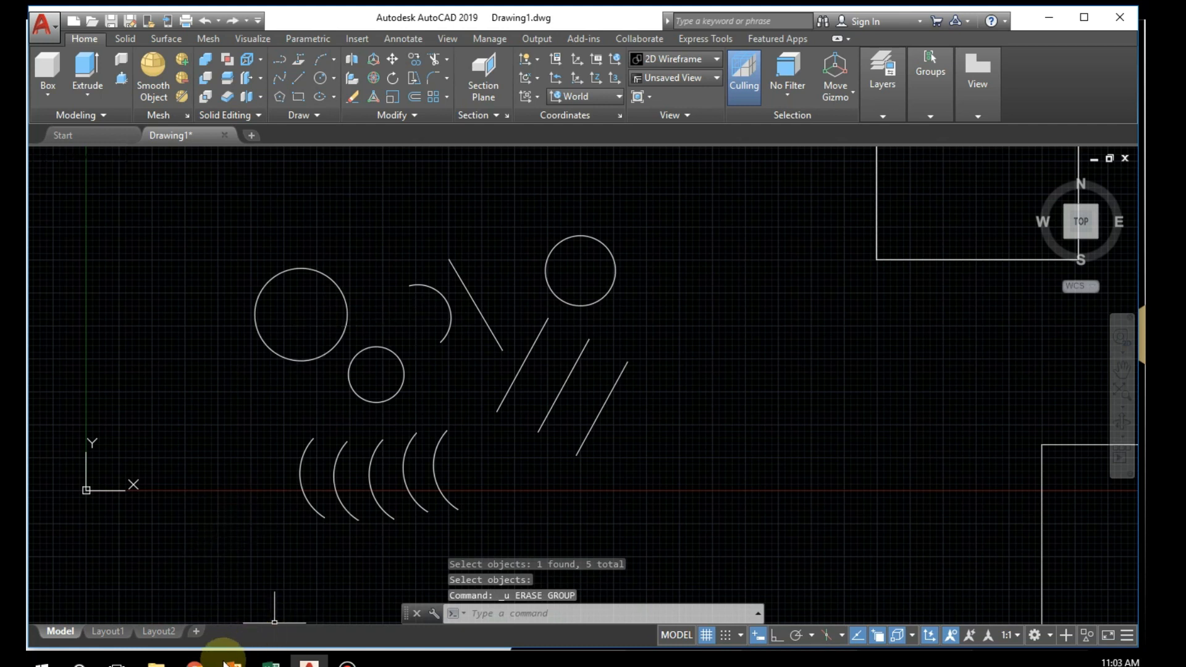
Step: Switch to the PowerPoint slide show and advance to the slide on the Remove selection method
{"action": "mouse_move", "coordinate": [232, 661]}
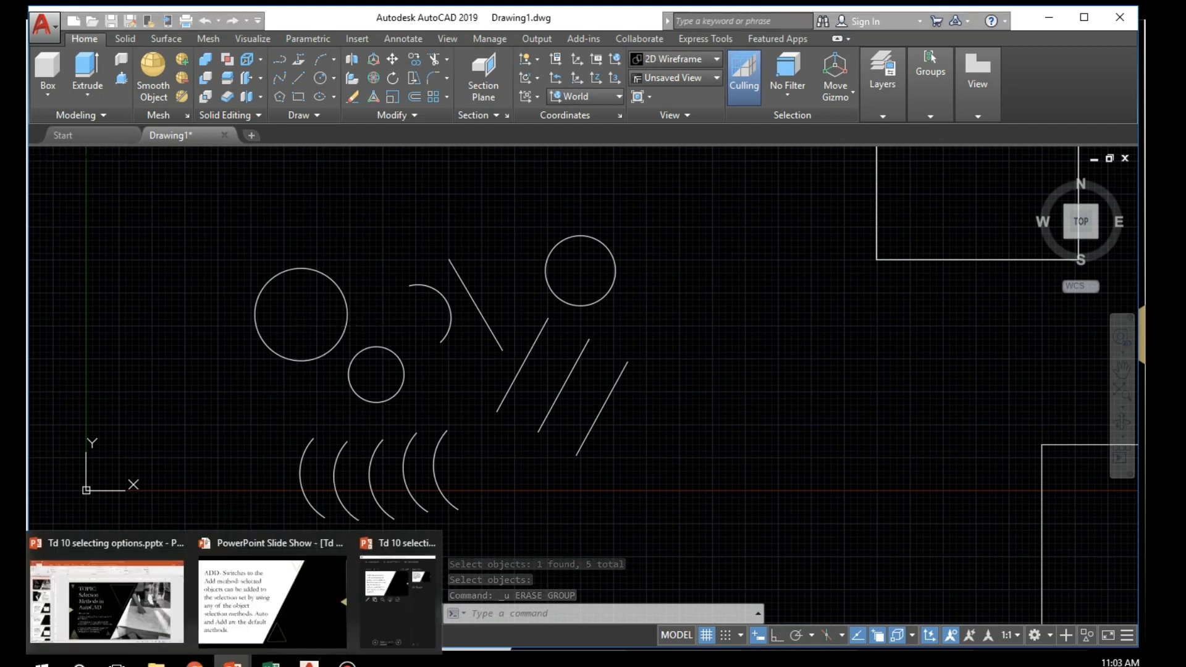
{"action": "left_click", "coordinate": [256, 607]}
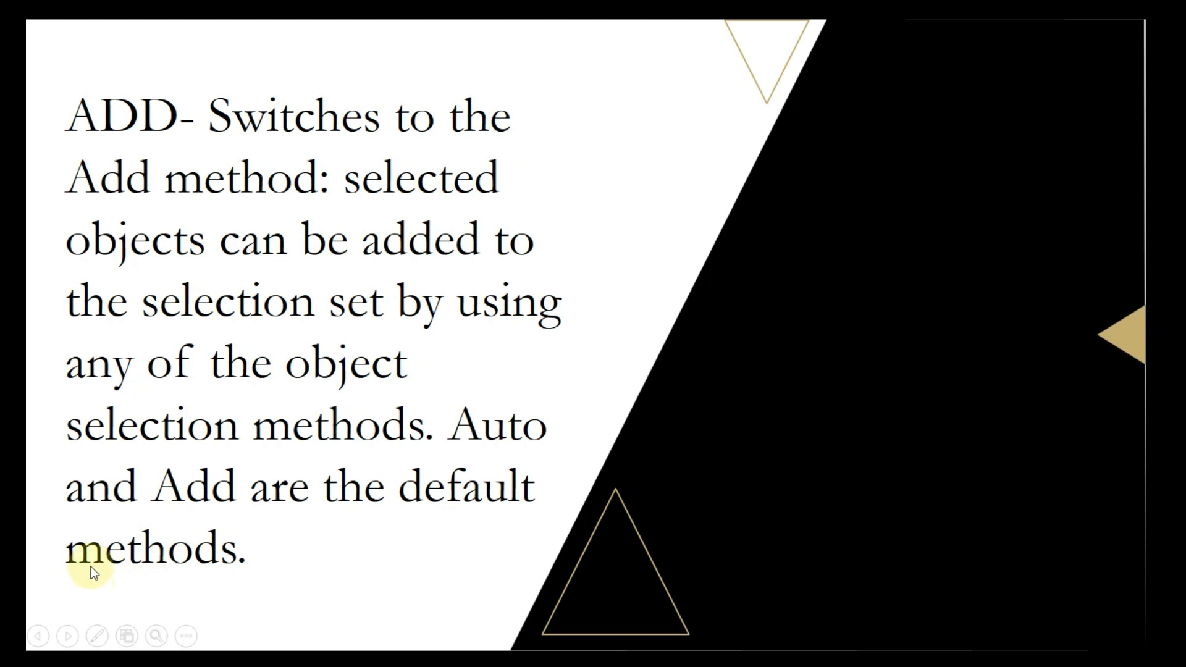
{"action": "left_click", "coordinate": [69, 636]}
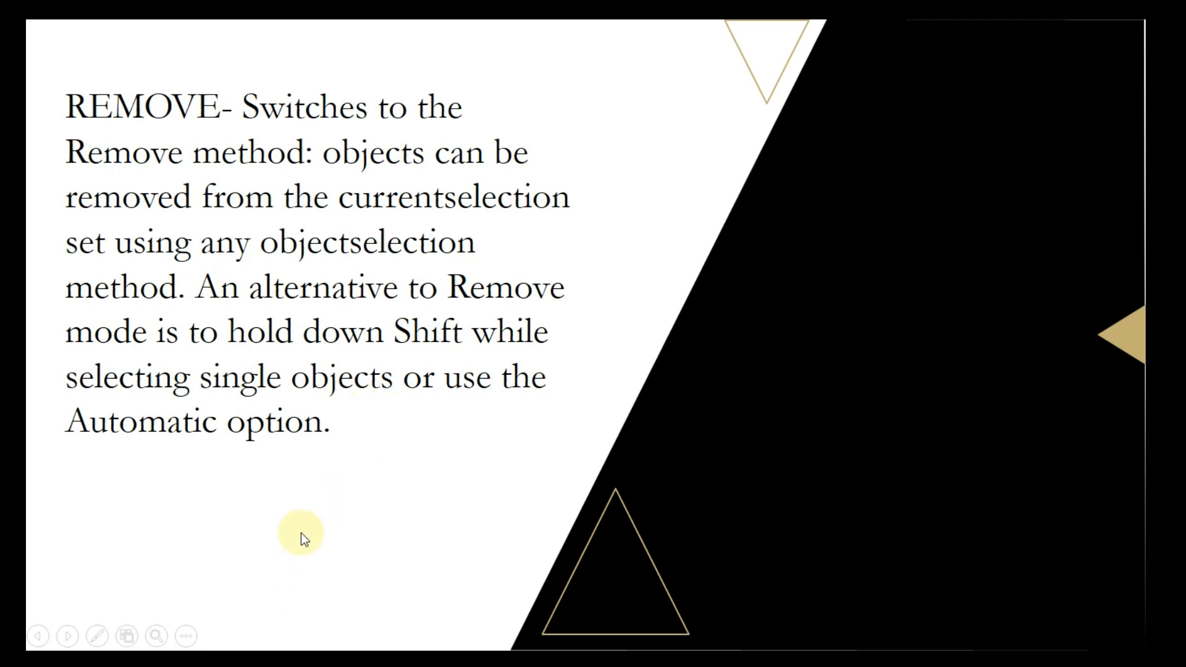
Step: Switch back to AutoCAD and run Erase with the Remove selection option
{"action": "key", "text": "alt+Tab"}
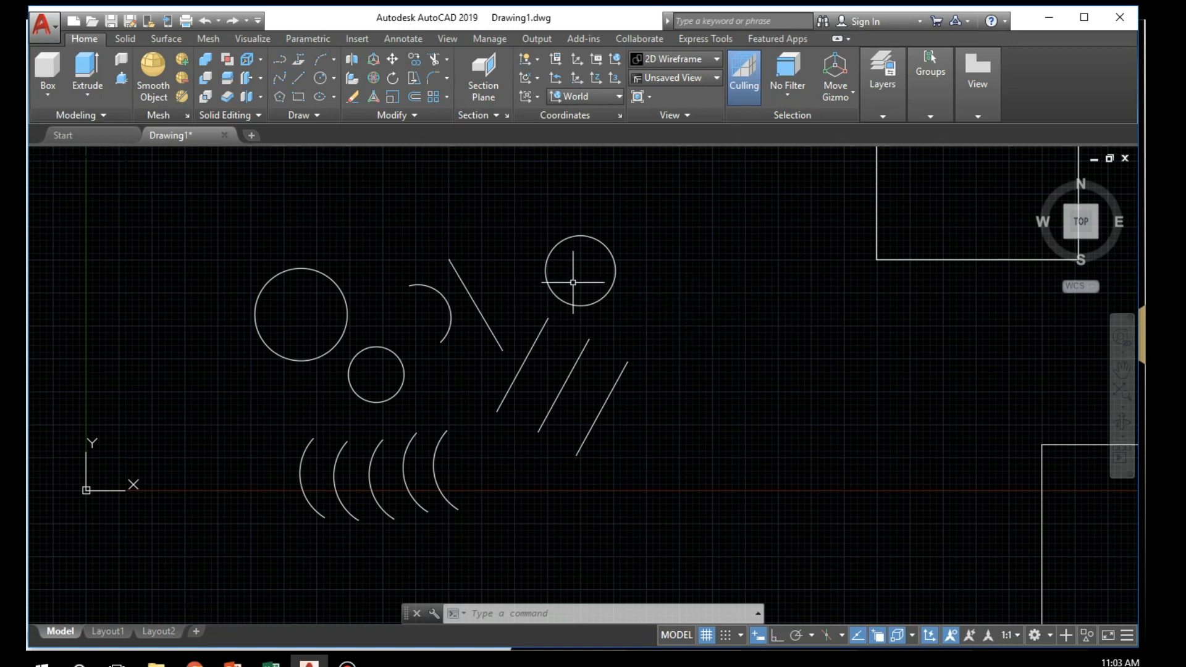
{"action": "left_click", "coordinate": [349, 98]}
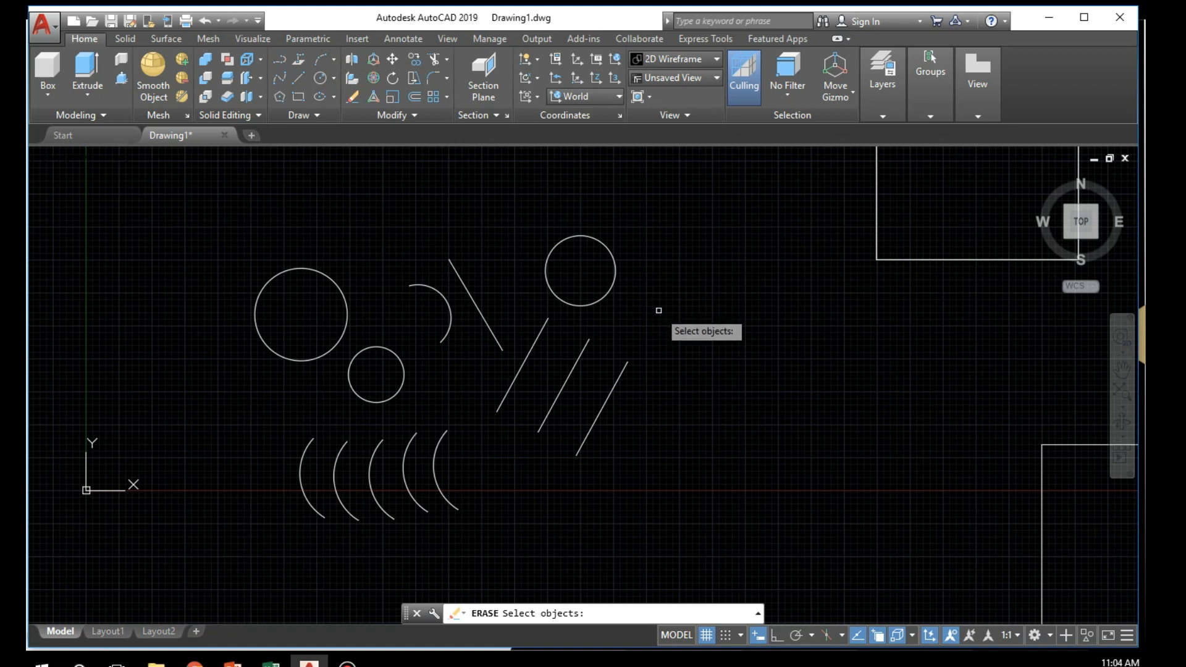
{"action": "type", "text": "remove"}
{"action": "key", "text": "Return"}
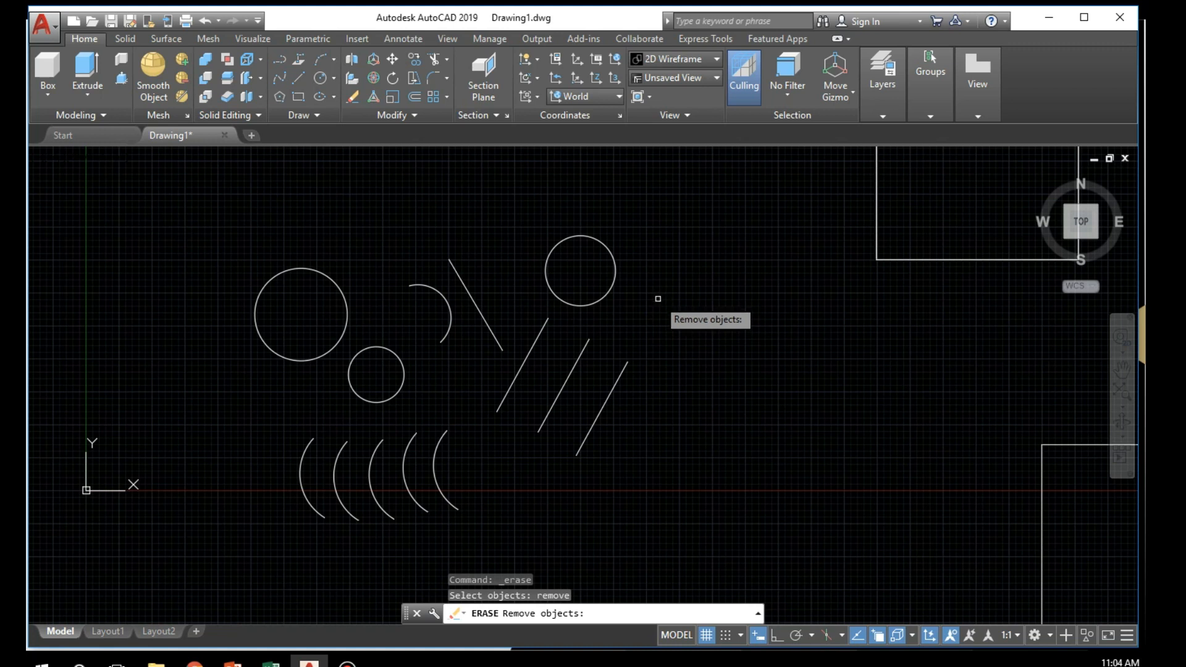
Step: Try to remove the upper-right circle and the leftmost parallel line from the Erase selection set
{"action": "left_click", "coordinate": [608, 289]}
{"action": "left_click", "coordinate": [548, 311]}
{"action": "left_click", "coordinate": [552, 287]}
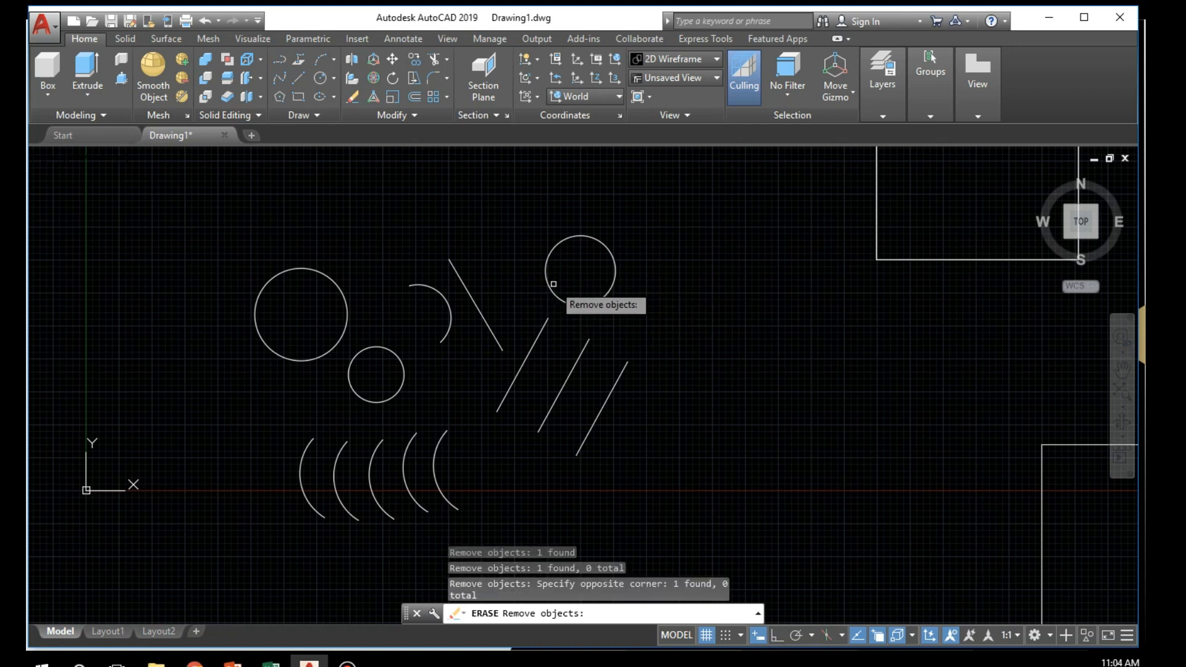
{"action": "left_click", "coordinate": [539, 341]}
{"action": "left_click", "coordinate": [532, 344]}
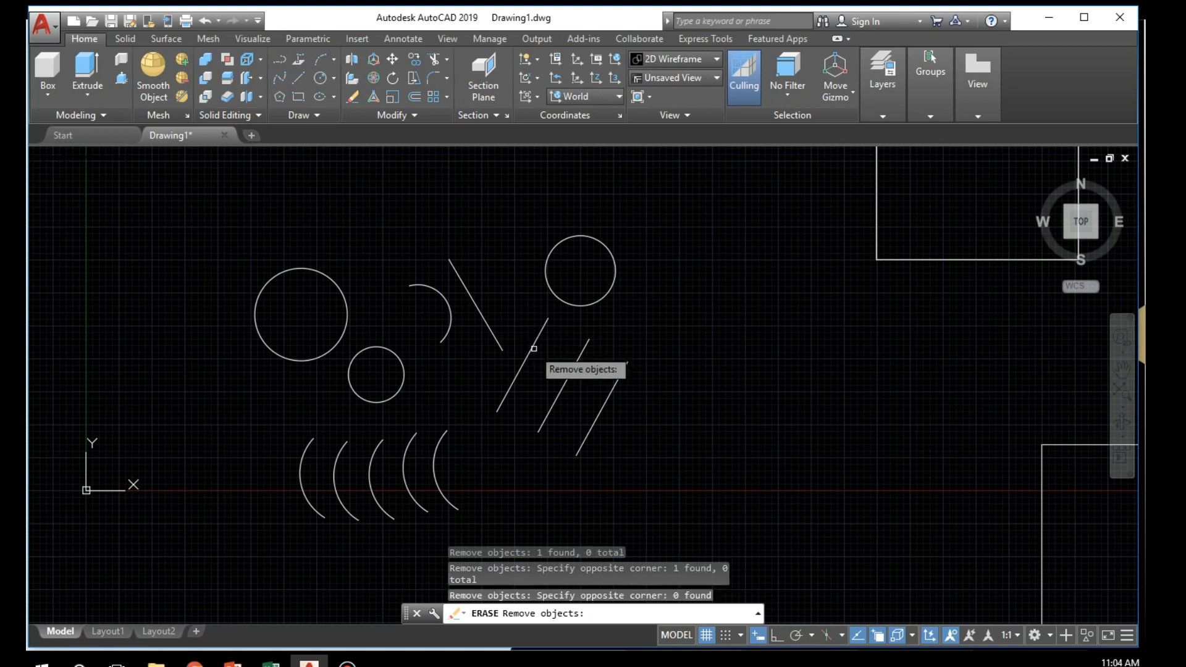
Step: Select the upper-right circle with a crossing lasso outside the command, erase it, and undo the erasure
{"action": "mouse_move", "coordinate": [567, 307]}
{"action": "left_mouse_down"}
{"action": "mouse_move", "coordinate": [731, 212]}
{"action": "mouse_move", "coordinate": [563, 318]}
{"action": "left_mouse_up"}
{"action": "key", "text": "Escape"}
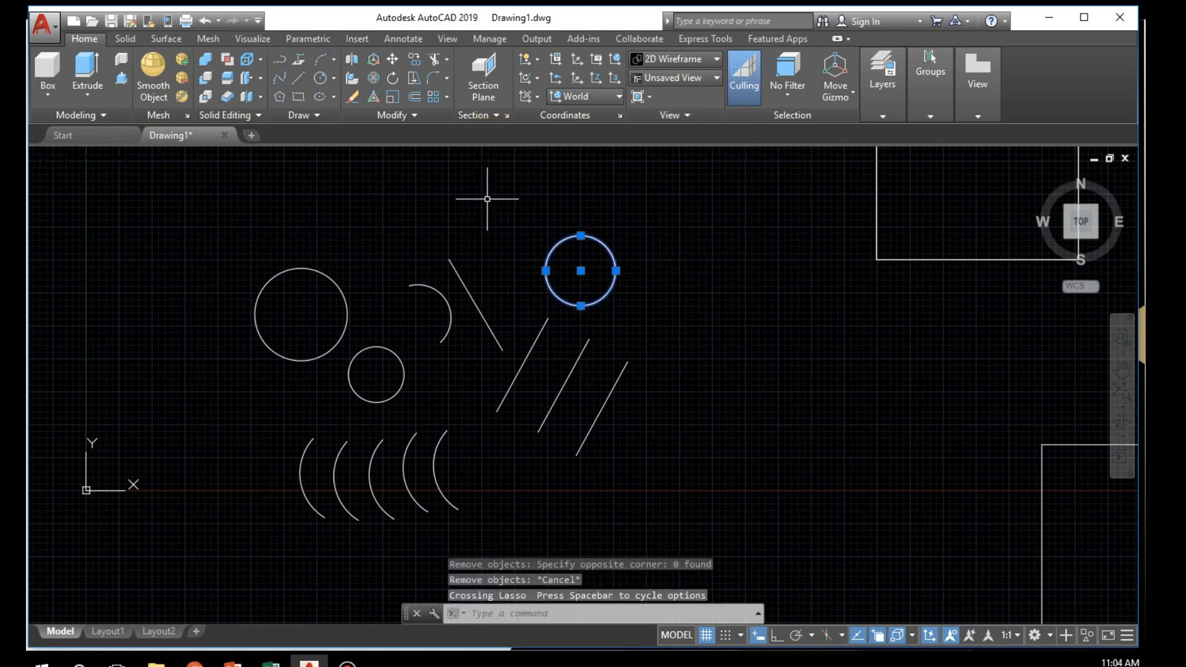
{"action": "left_click", "coordinate": [347, 97]}
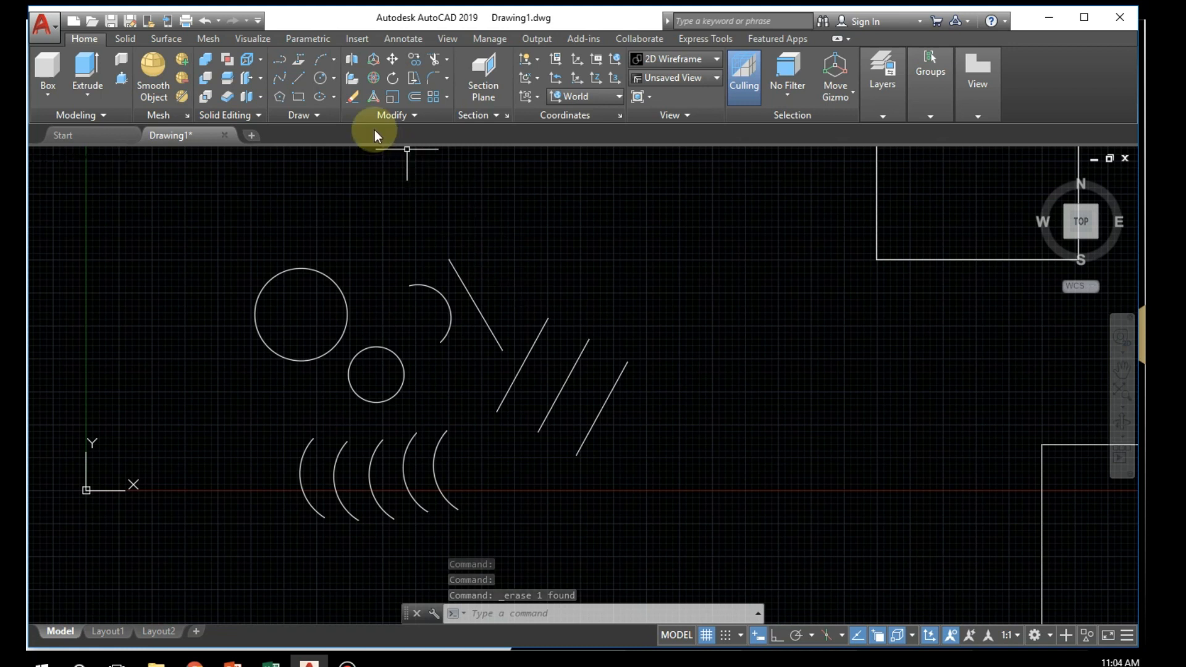
{"action": "key", "text": "ctrl+z"}
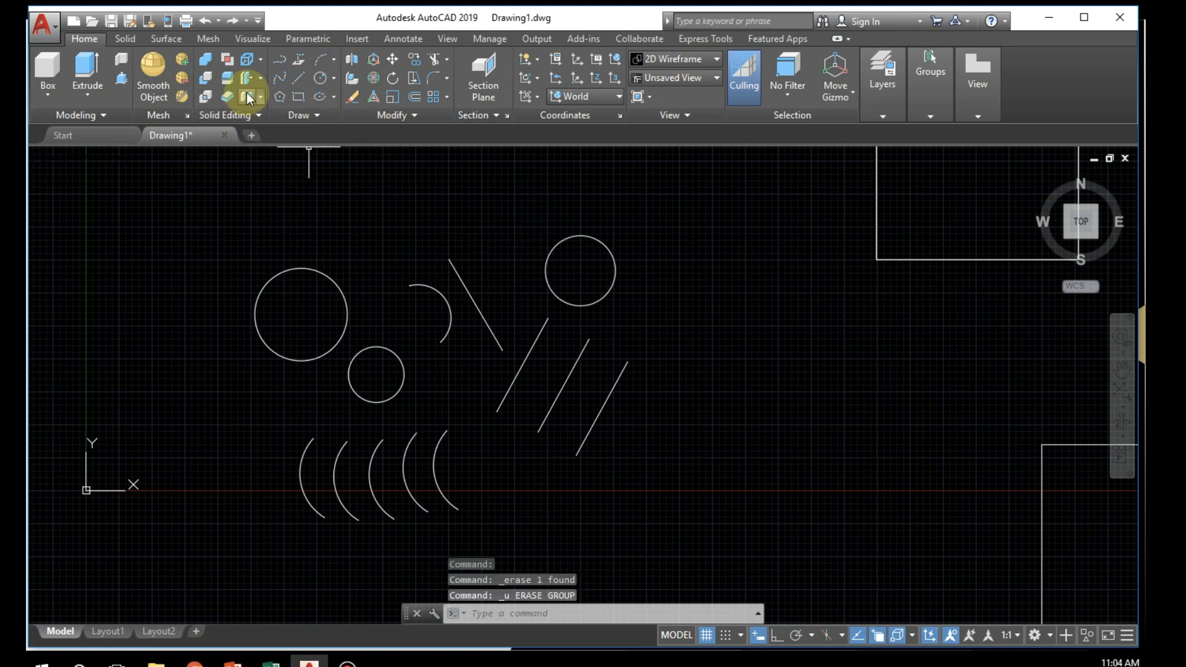
{"action": "left_click", "coordinate": [353, 97]}
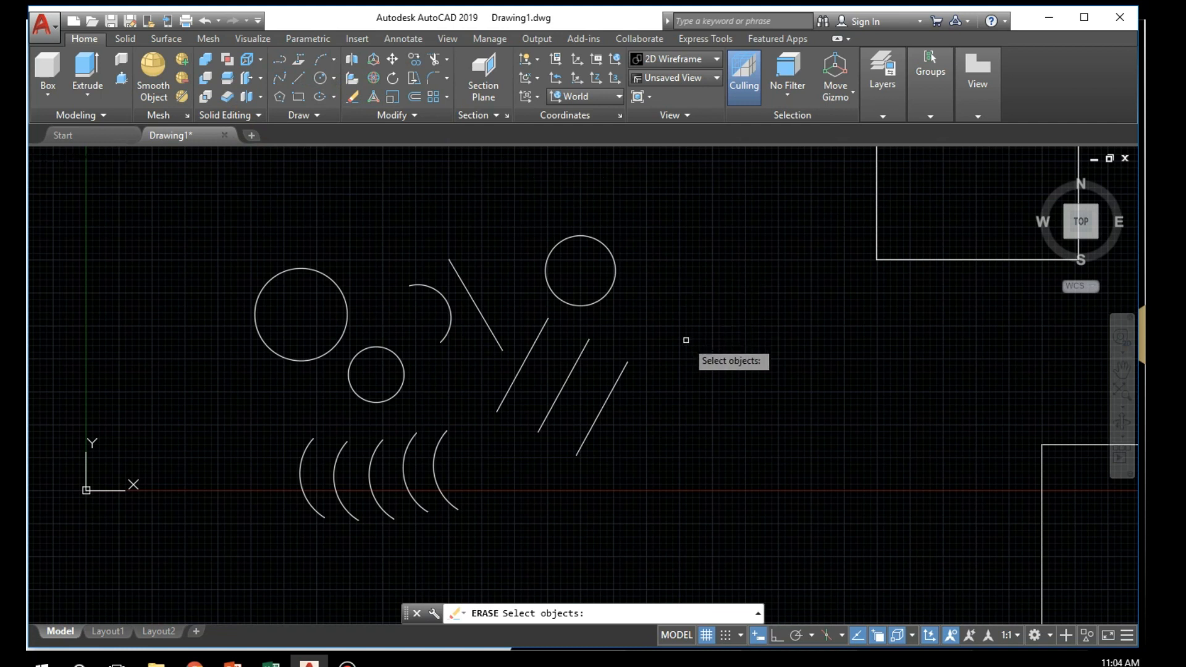
{"action": "type", "text": "remo"}
{"action": "key", "text": "Escape"}
{"action": "key", "text": "Escape"}
Step: Select the upper-right circle with a crossing lasso, try the REMOVE command on it, and clear the selection
{"action": "left_click_drag", "start_coordinate": [668, 275], "coordinate": [568, 328]}
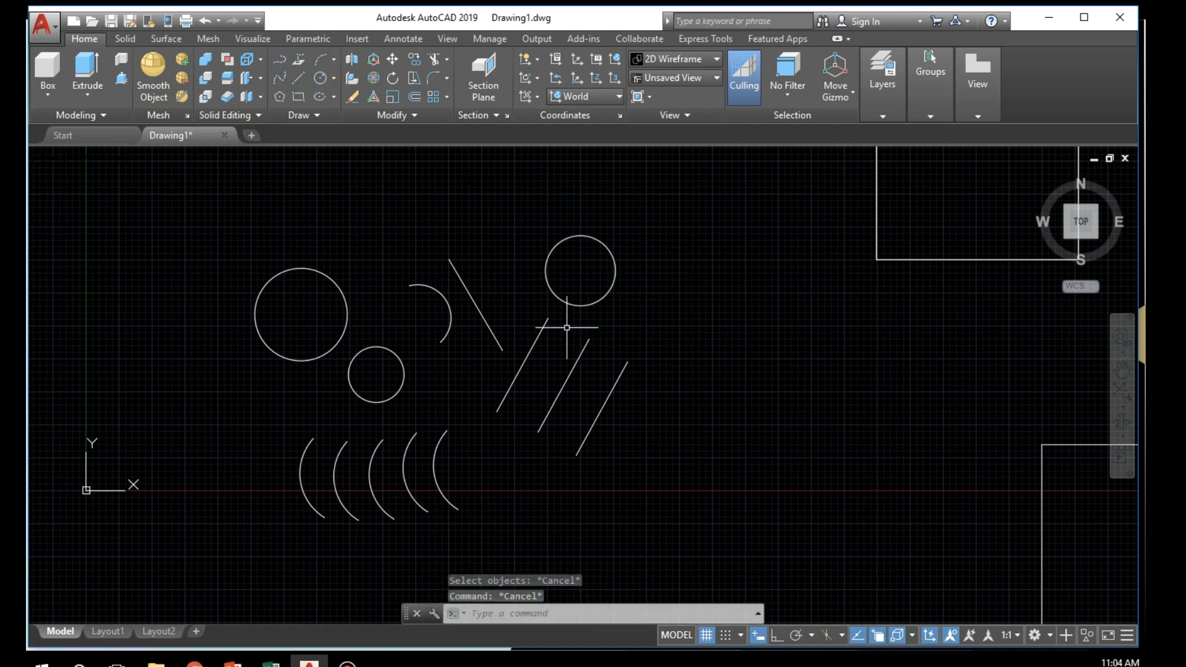
{"action": "left_click_drag", "start_coordinate": [651, 264], "coordinate": [588, 302]}
{"action": "type", "text": "remove"}
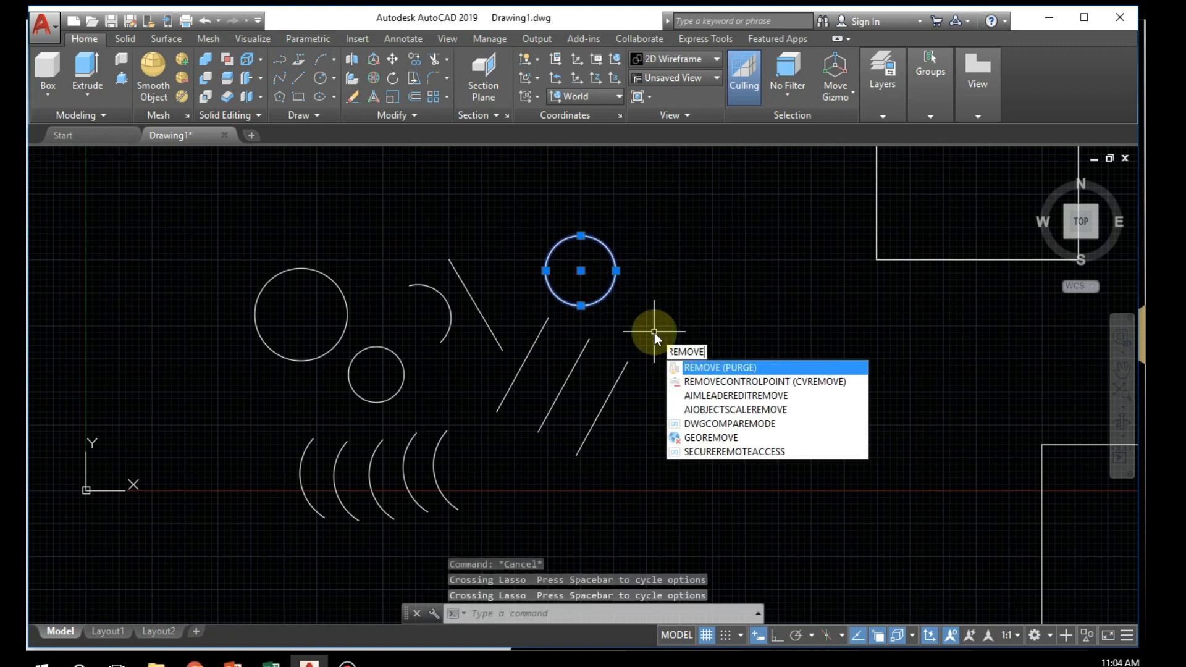
{"action": "key", "text": "Return"}
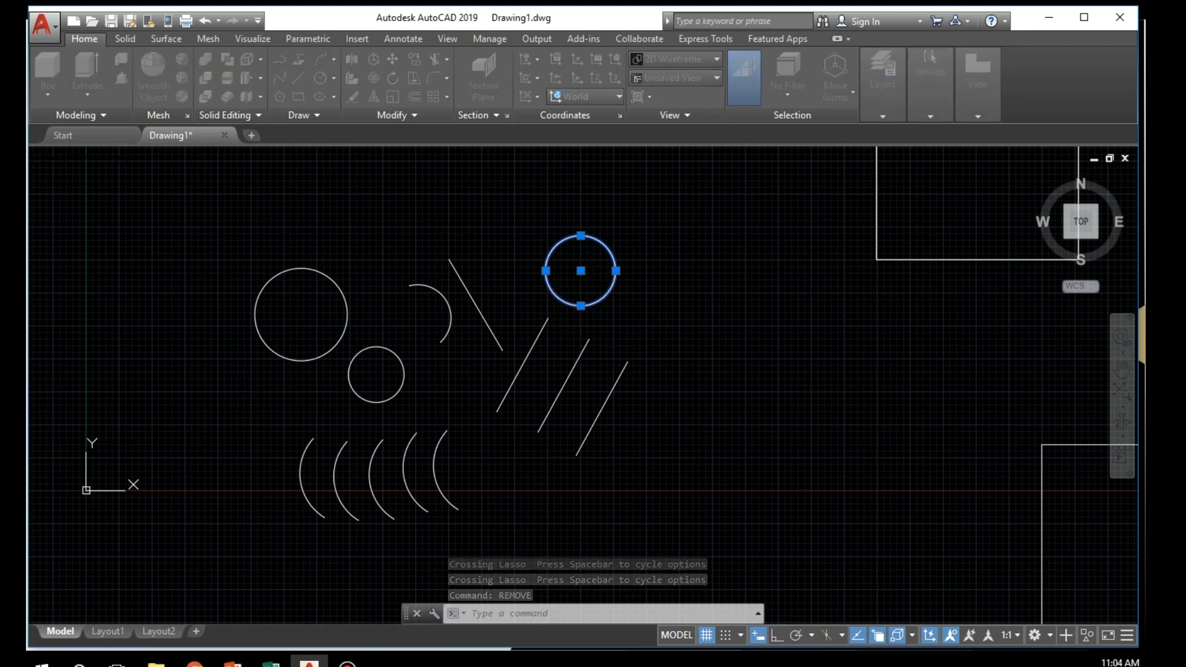
{"action": "key", "text": "Escape"}
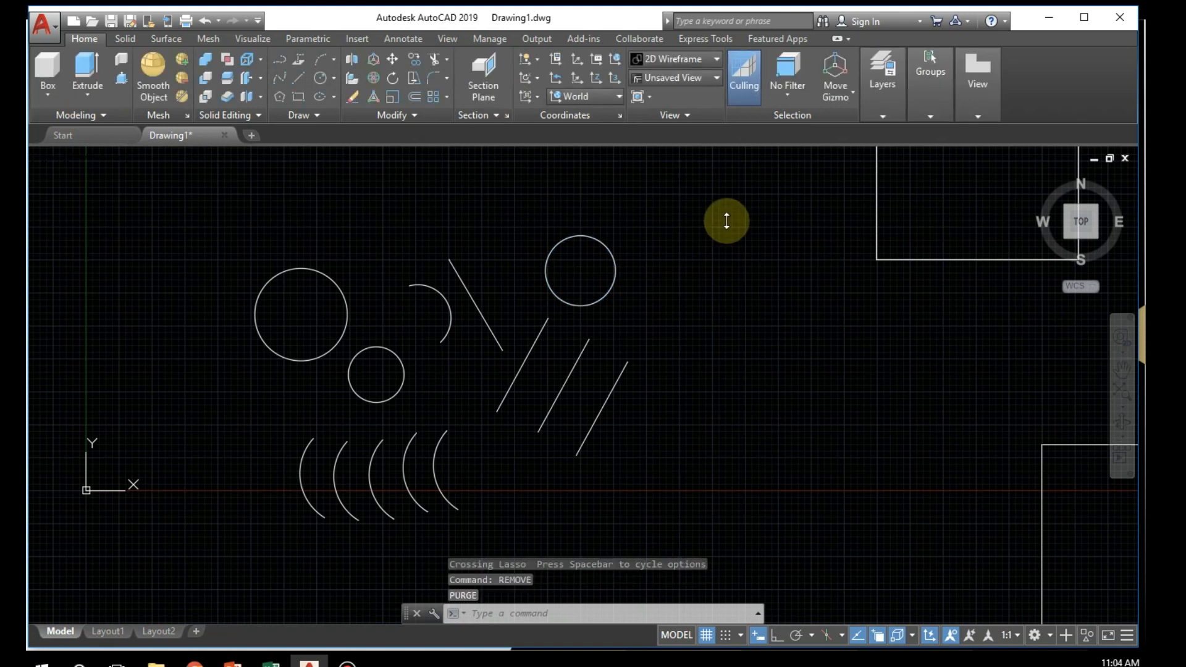
Step: Select the upper-right circle with a crossing window, enter REMOVE without running it, and clear the selection
{"action": "left_click", "coordinate": [664, 232]}
{"action": "left_click", "coordinate": [543, 296]}
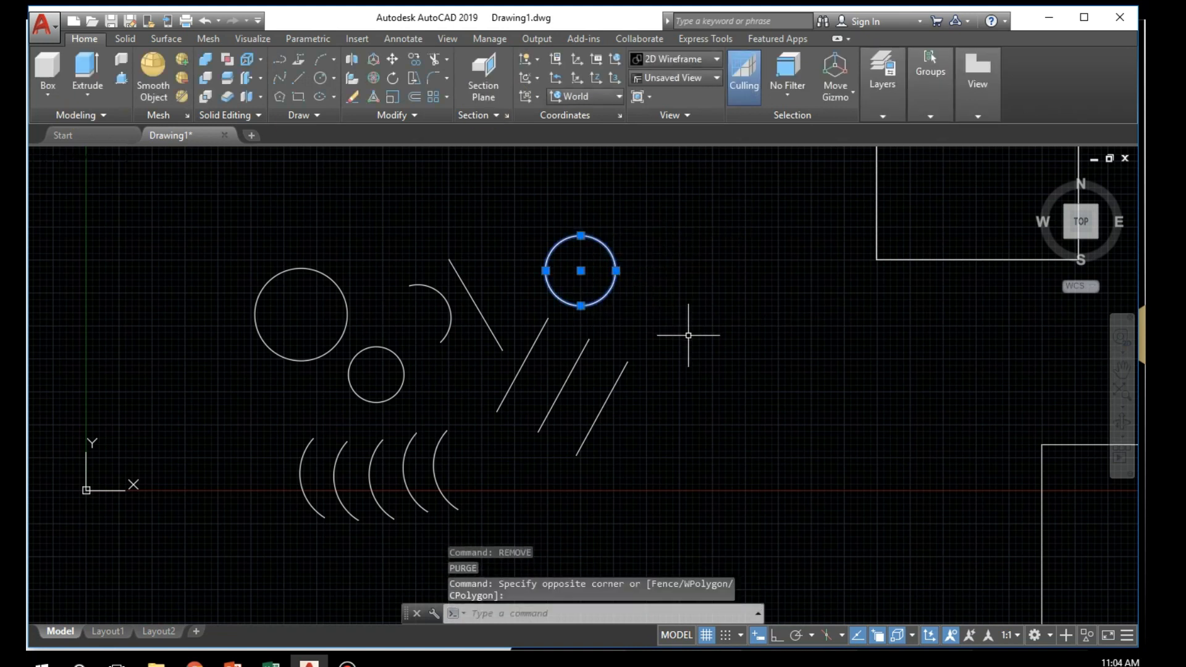
{"action": "type", "text": "remove"}
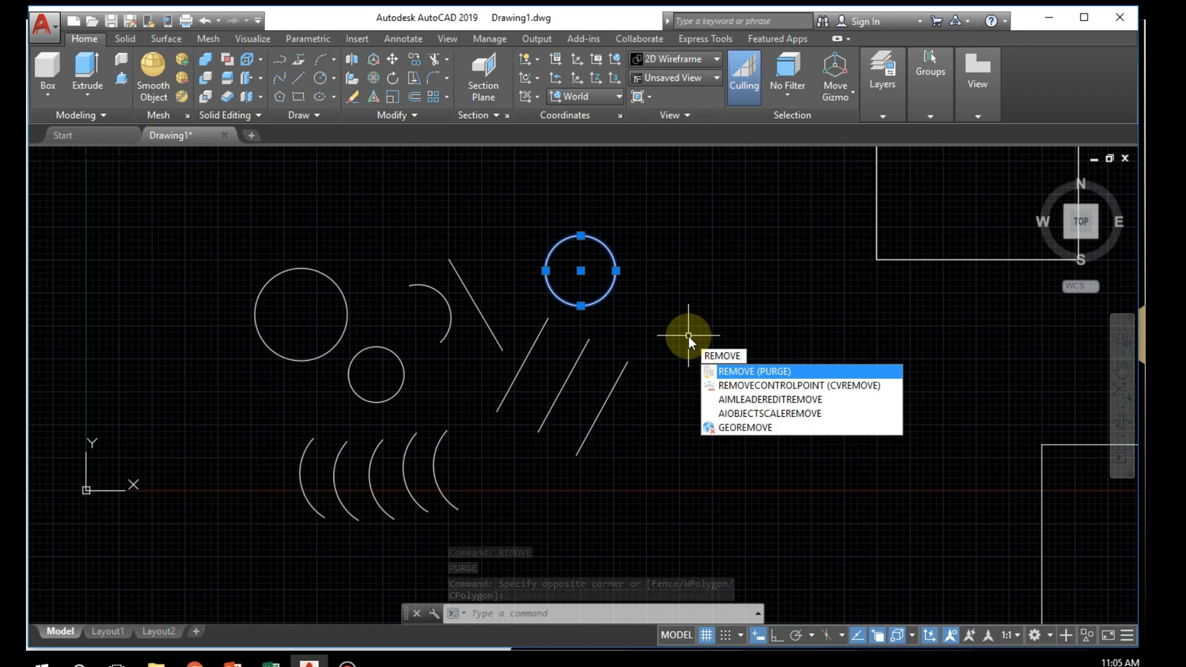
{"action": "left_click", "coordinate": [709, 300]}
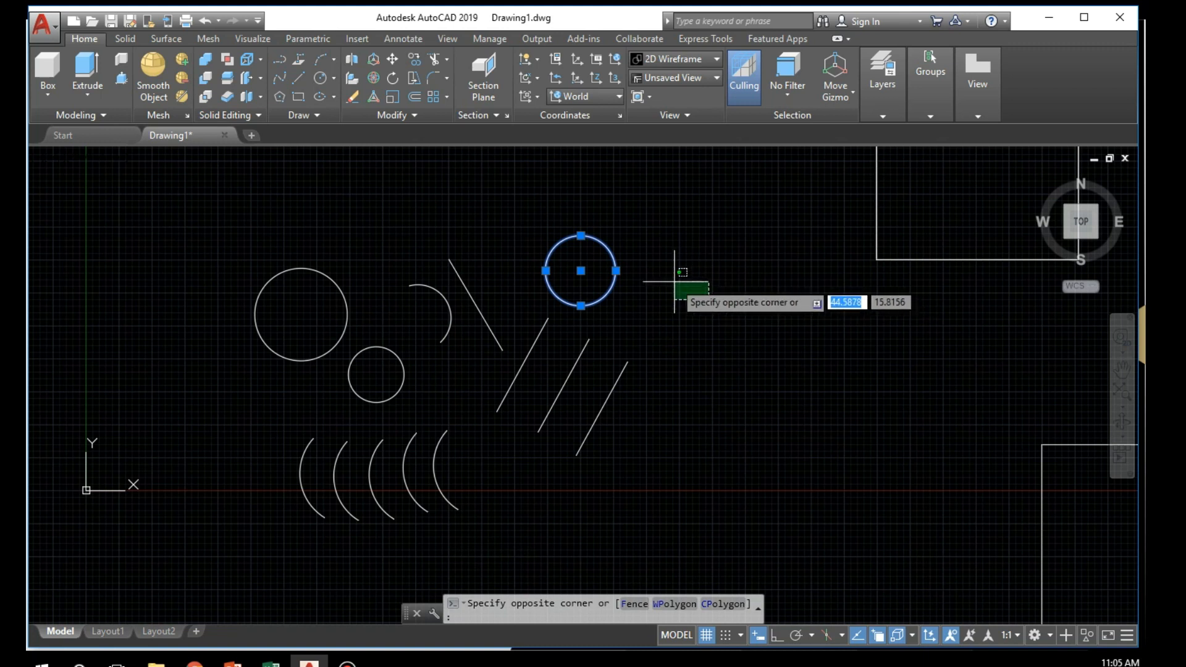
{"action": "left_click", "coordinate": [675, 279]}
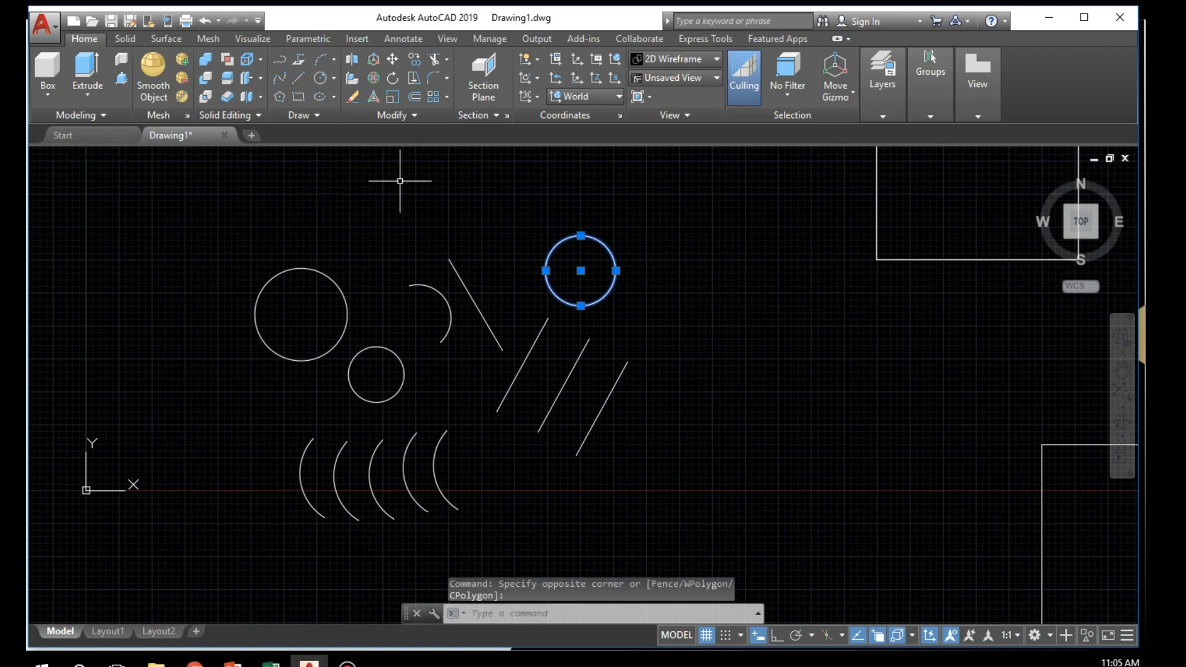
{"action": "key", "text": "Escape"}
{"action": "key", "text": "Escape"}
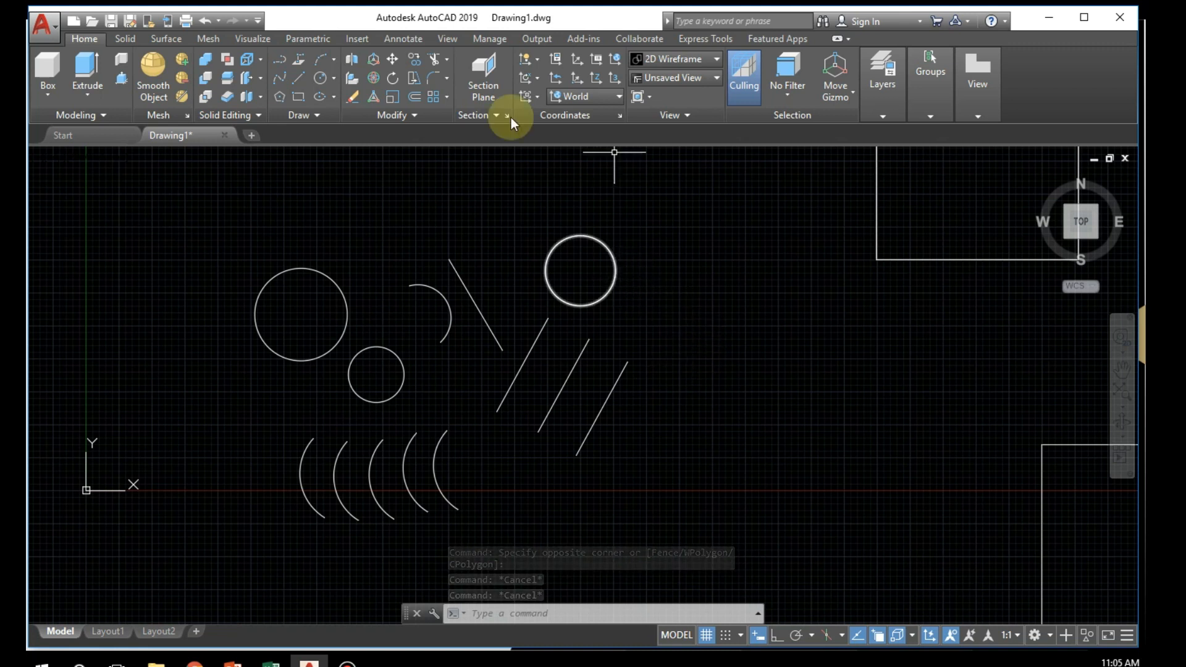
Step: Start Erase and try picking the upper-right circle, then crossing windows over the leftmost parallel line and the upper group of objects
{"action": "left_click", "coordinate": [353, 96]}
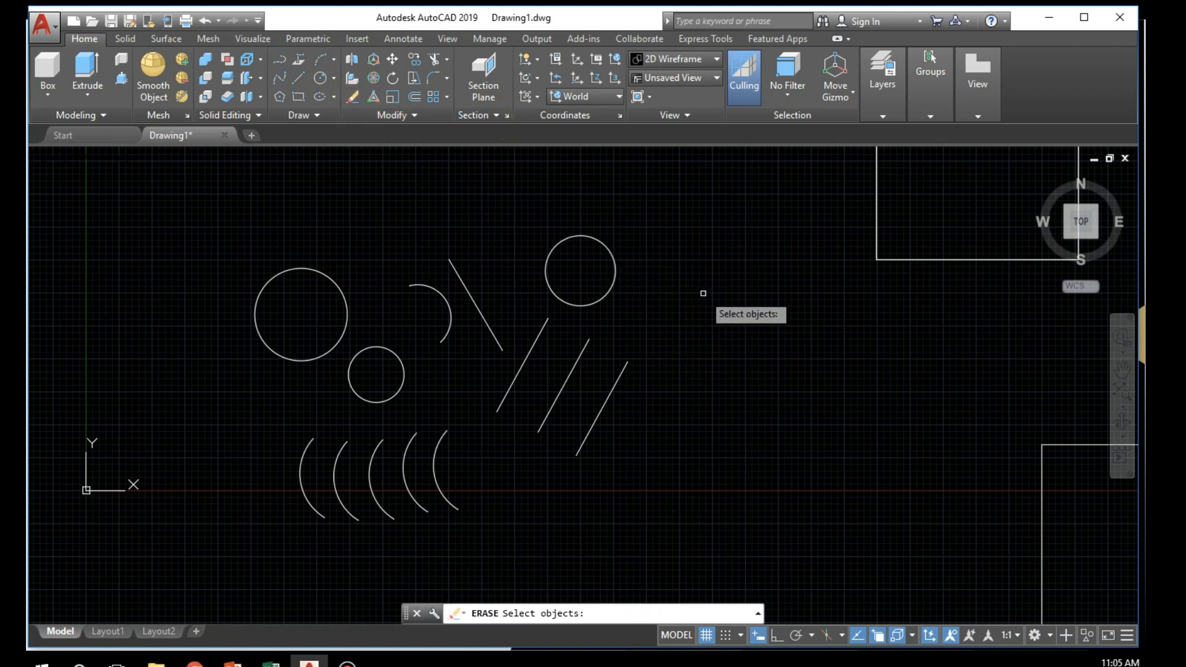
{"action": "left_click", "coordinate": [620, 257]}
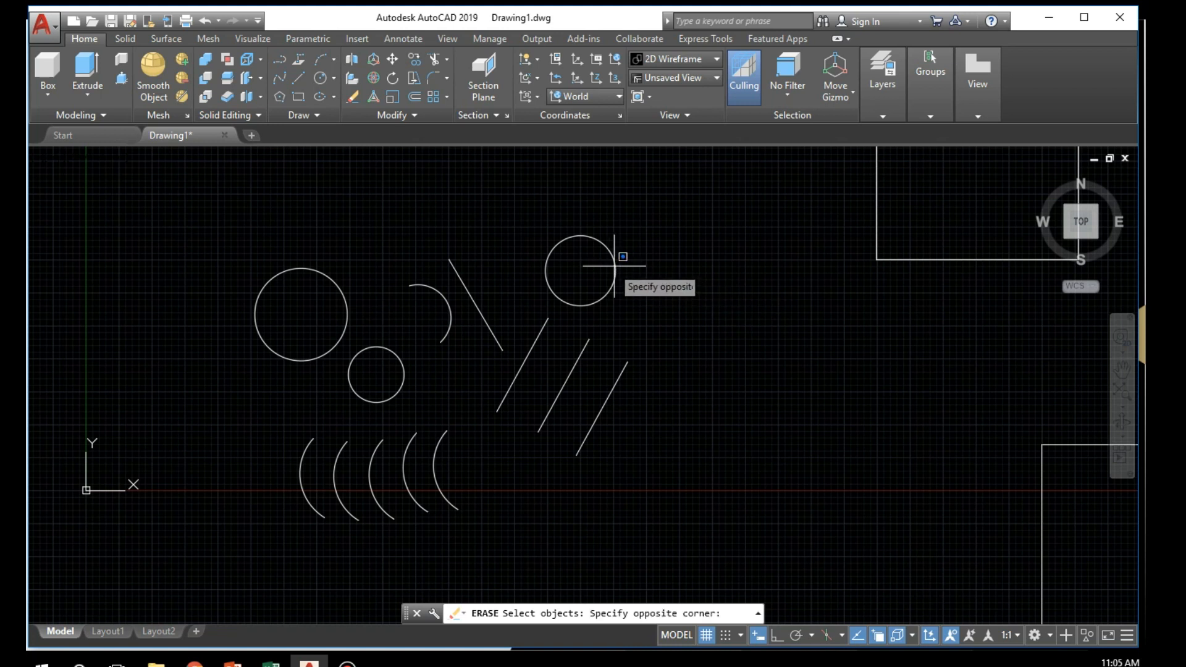
{"action": "left_click", "coordinate": [623, 240]}
{"action": "left_click", "coordinate": [608, 242]}
{"action": "left_click", "coordinate": [522, 357]}
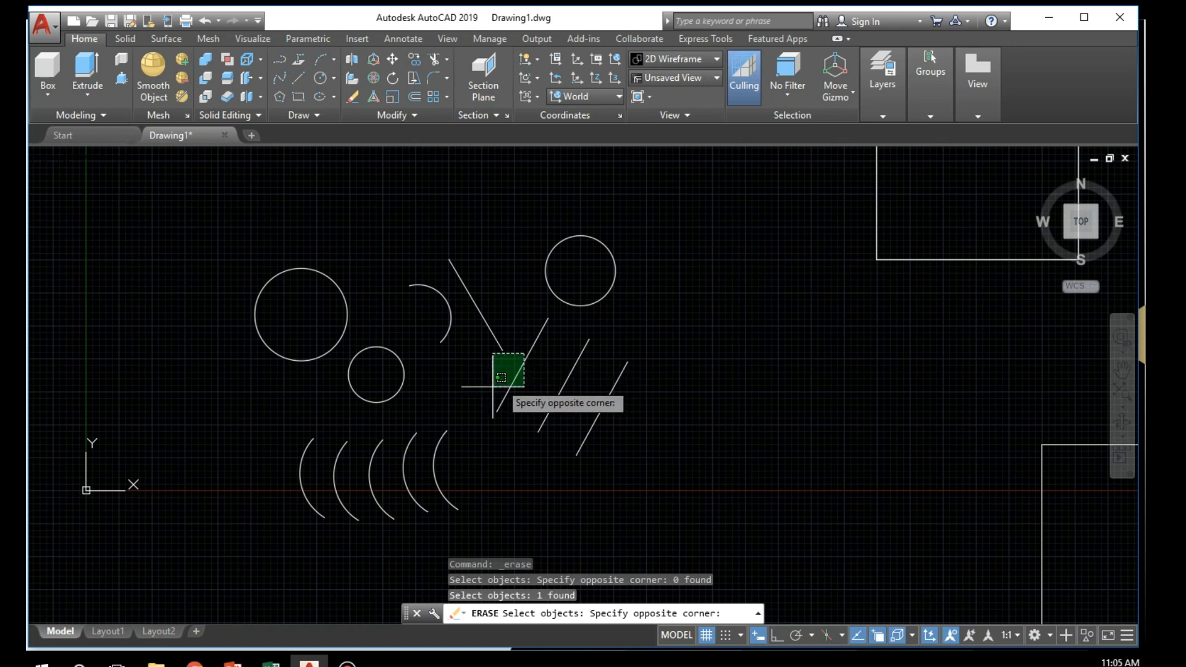
{"action": "left_click", "coordinate": [453, 419]}
{"action": "left_click", "coordinate": [670, 239]}
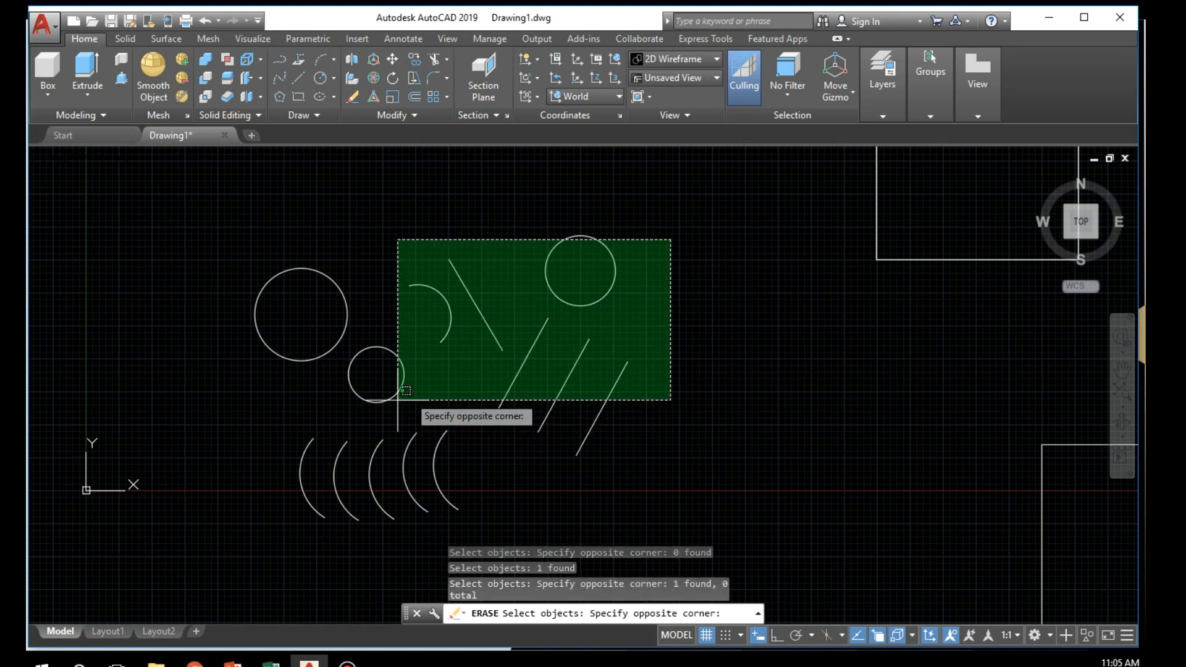
{"action": "left_click", "coordinate": [318, 418]}
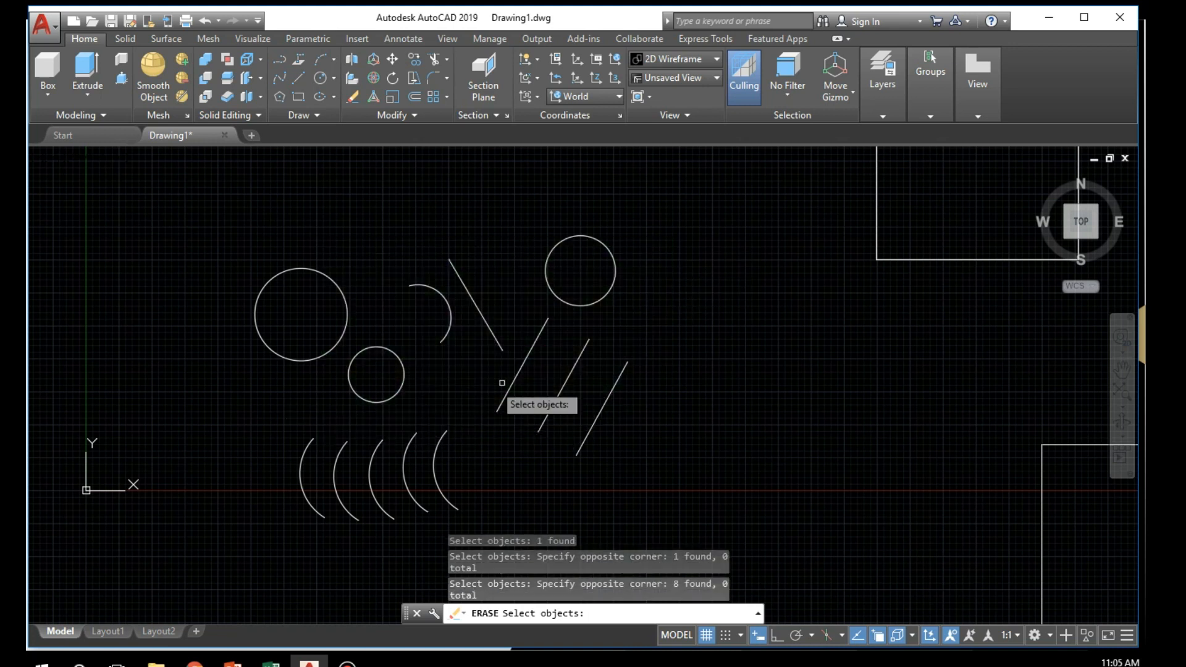
Step: Erase the three circles, upper arc, steep single line, middle parallel line and rightmost lower arc by individual picks, and undo the erasure
{"action": "left_click", "coordinate": [571, 373]}
{"action": "left_click", "coordinate": [577, 304]}
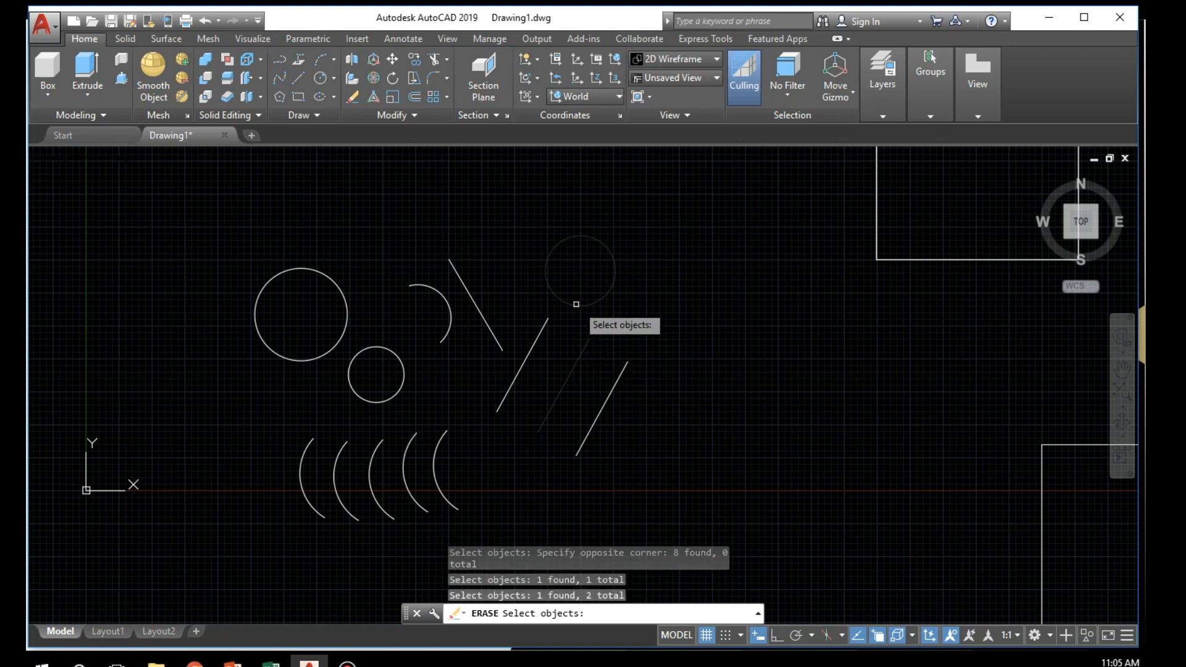
{"action": "left_click", "coordinate": [492, 328]}
{"action": "left_click", "coordinate": [455, 319]}
{"action": "left_click", "coordinate": [347, 313]}
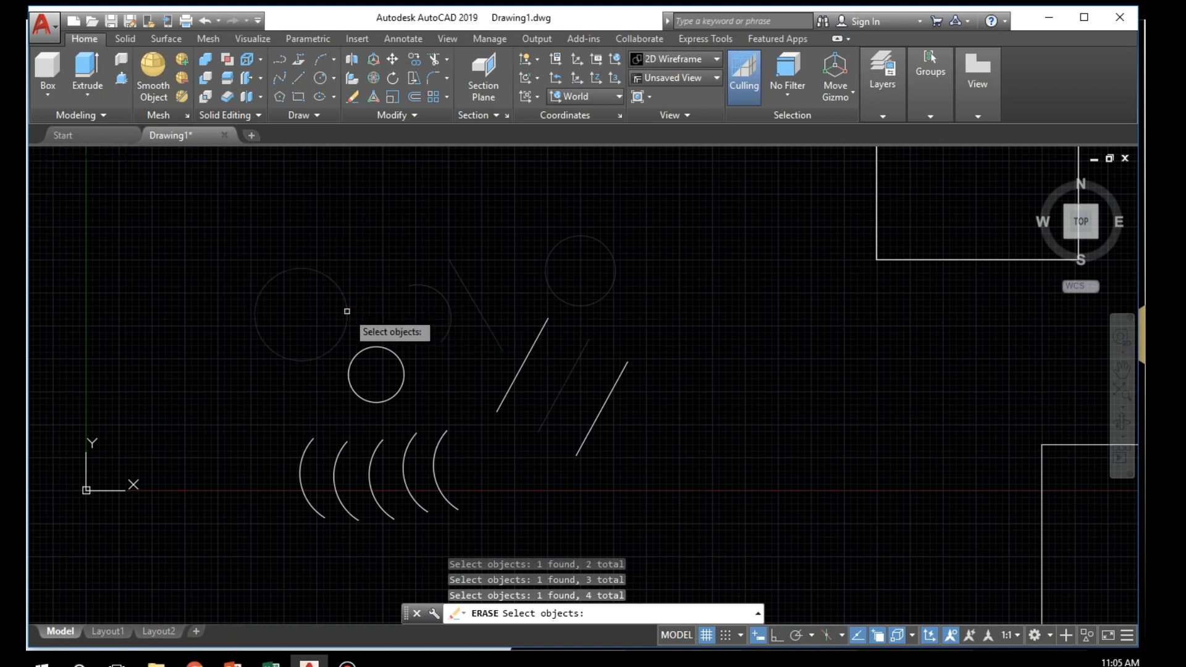
{"action": "left_click", "coordinate": [381, 346]}
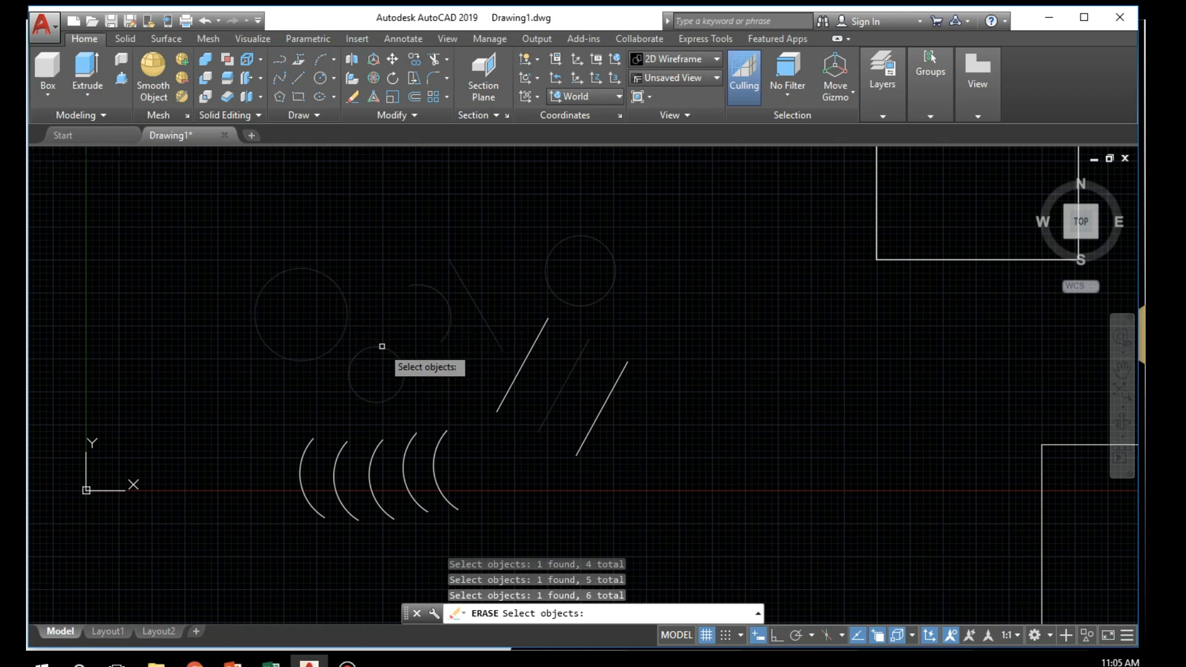
{"action": "left_click", "coordinate": [446, 430]}
{"action": "left_click", "coordinate": [444, 432]}
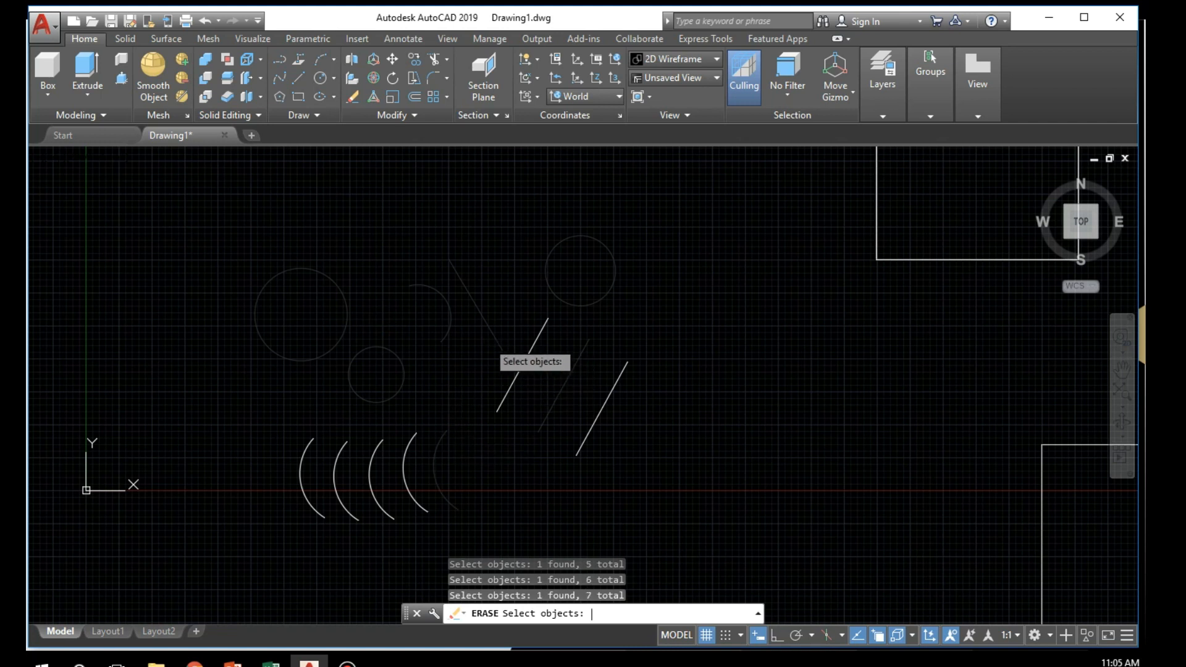
{"action": "key", "text": "Return"}
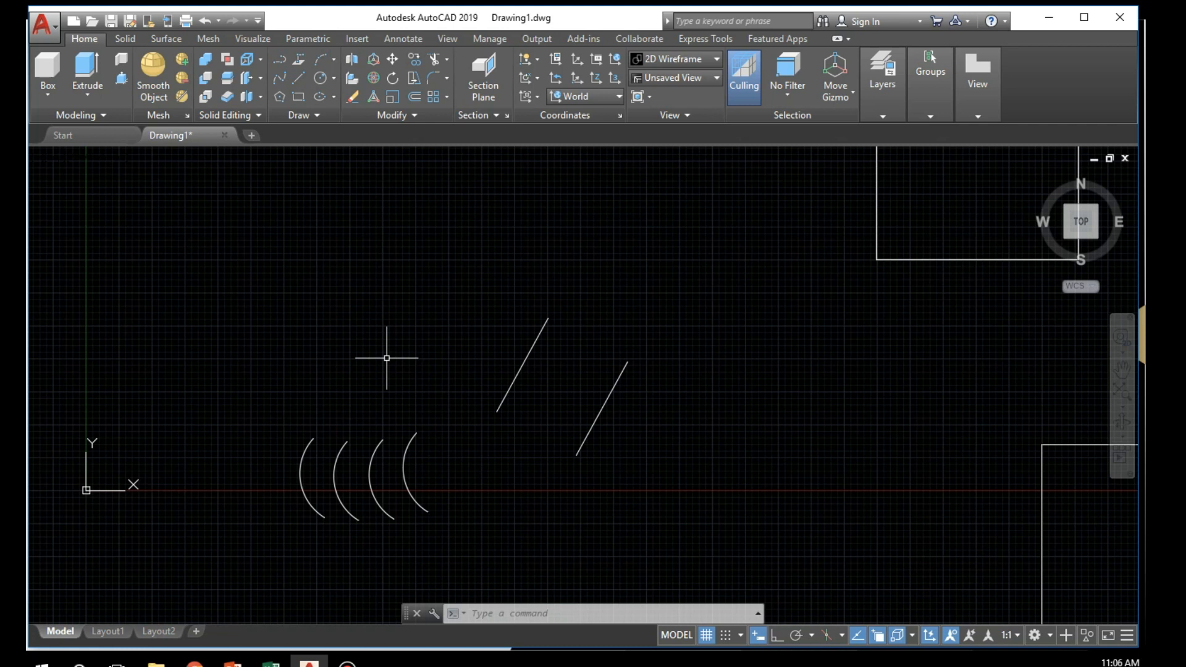
{"action": "key", "text": "ctrl+z"}
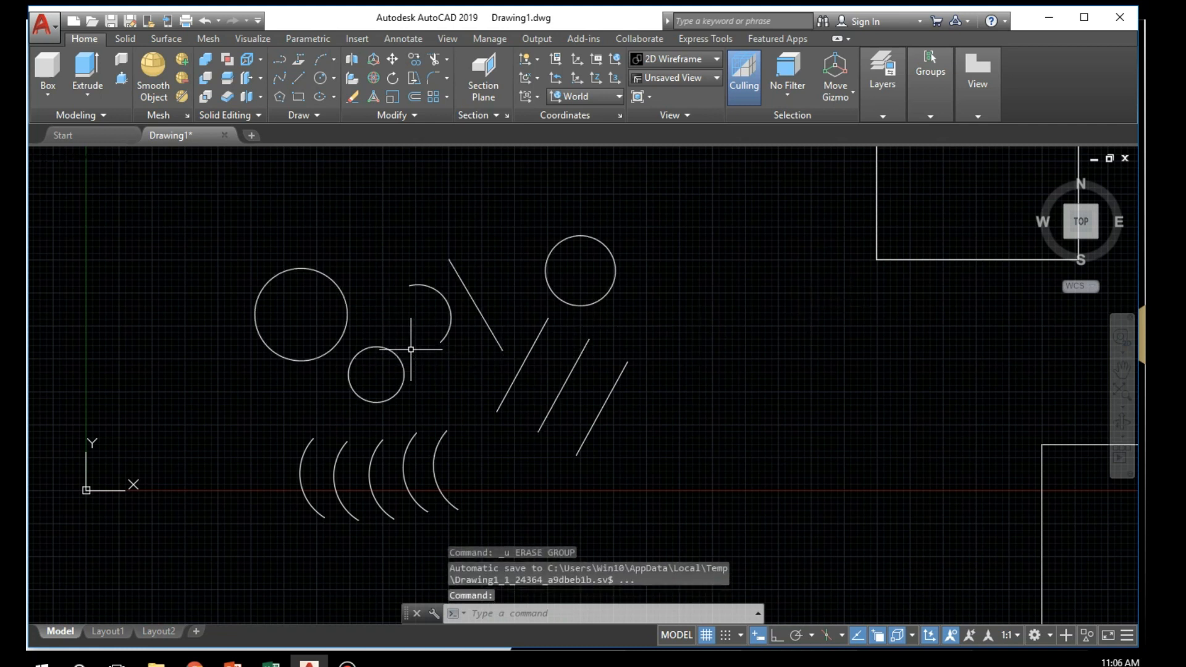
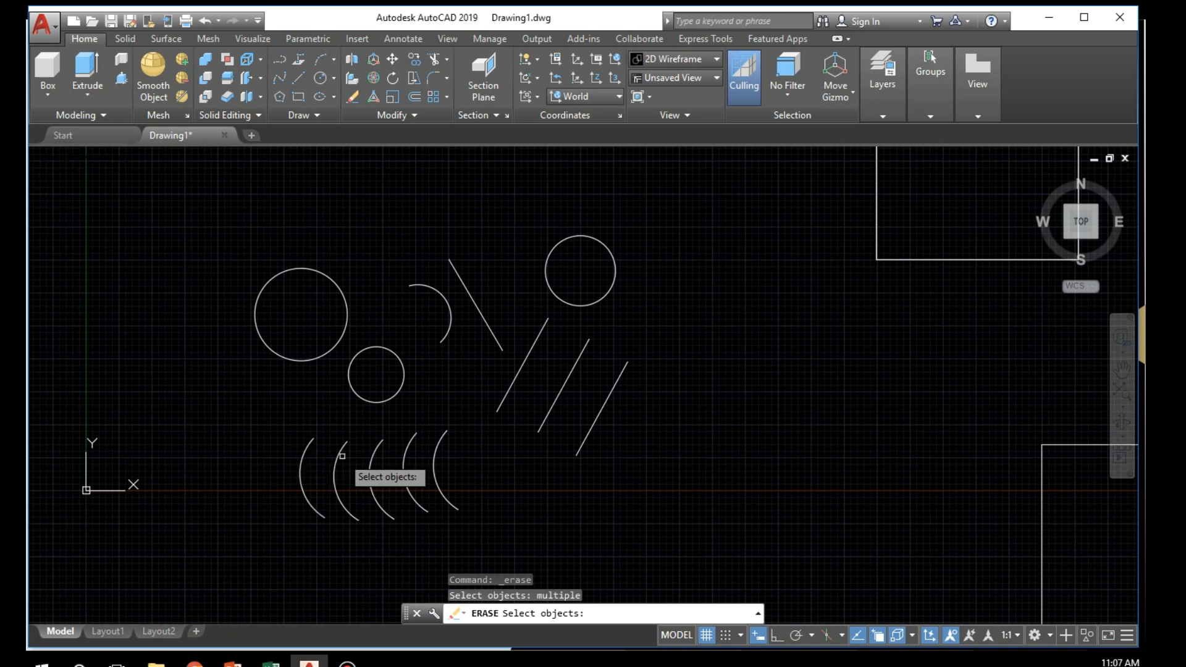
Step: Finish the Multiple-selection Erase of the circles, lines, upper arc and two leftmost lower arcs, and undo it
{"action": "key", "text": "Return"}
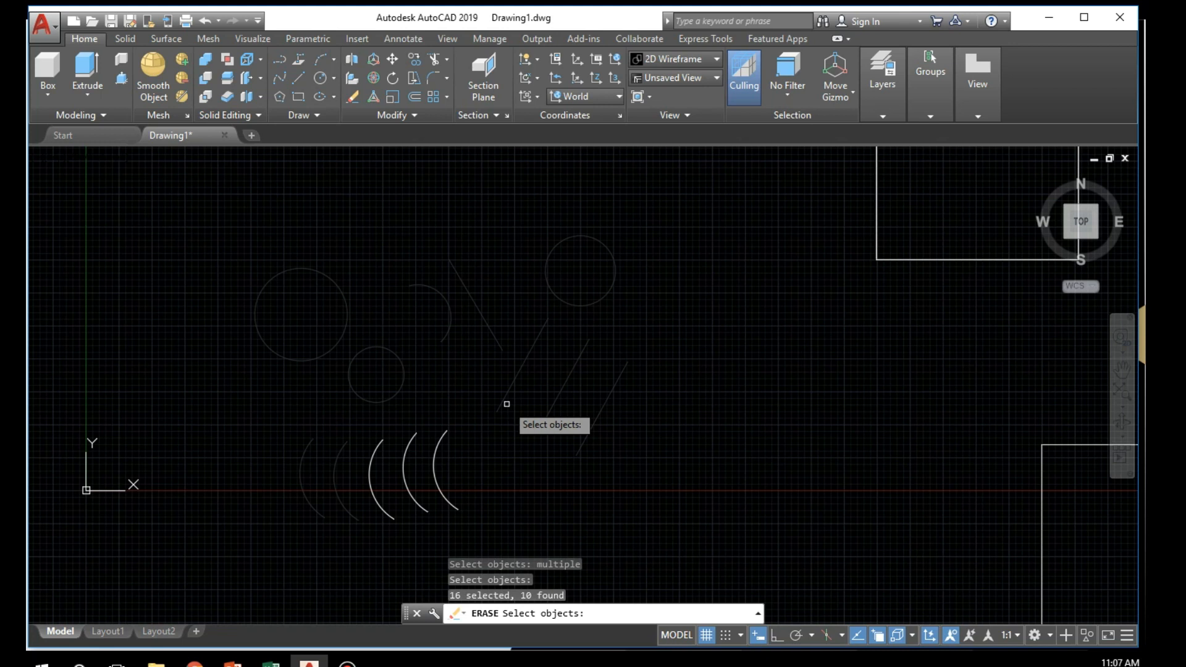
{"action": "key", "text": "Return"}
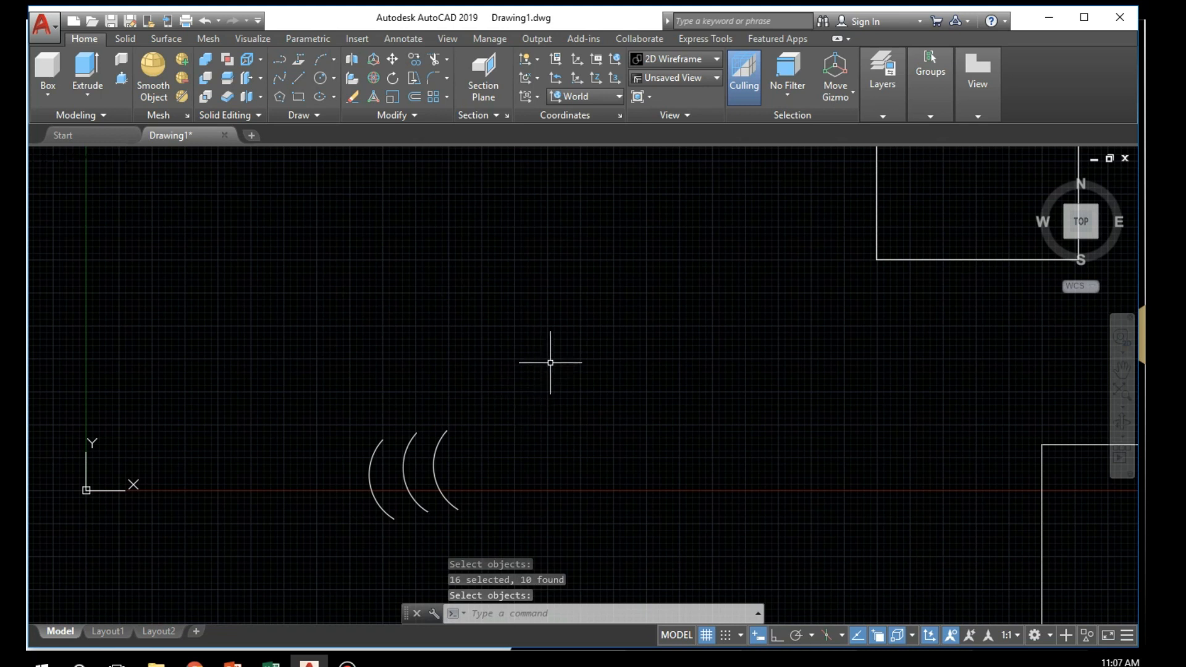
{"action": "key", "text": "ctrl+z"}
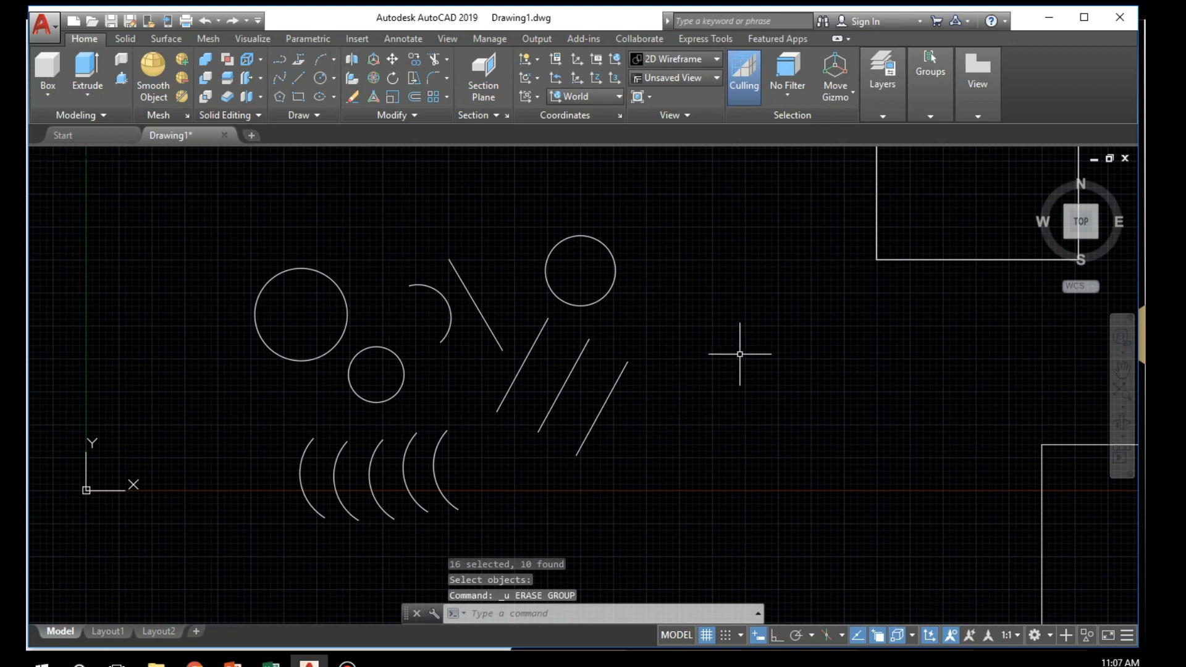
Step: Erase the two left circles, single line, rightmost parallel line, and second and fifth lower arcs with Multiple selection, and undo the erasure
{"action": "left_click", "coordinate": [348, 96]}
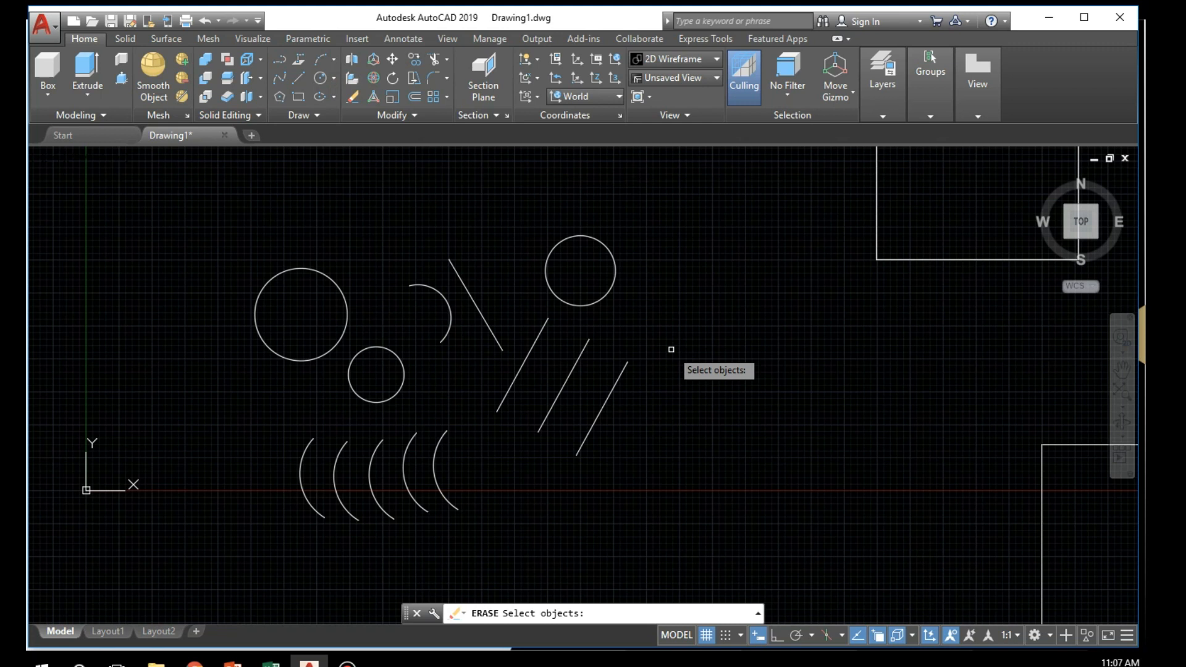
{"action": "type", "text": "multiple"}
{"action": "key", "text": "Return"}
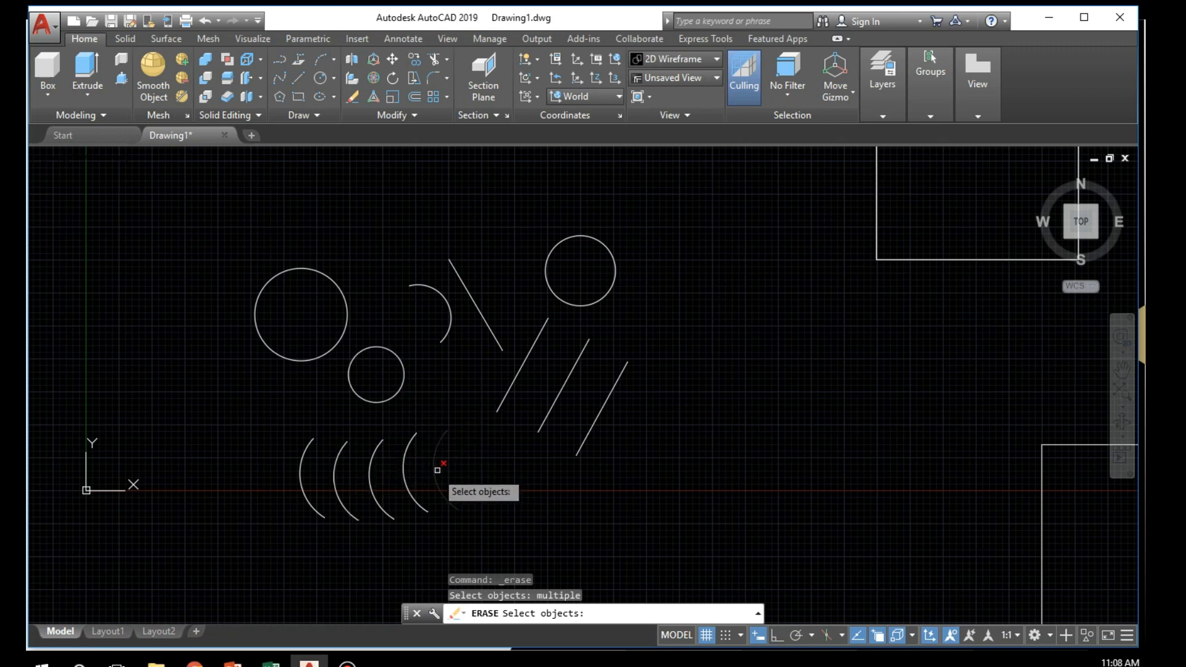
{"action": "key", "text": "Return"}
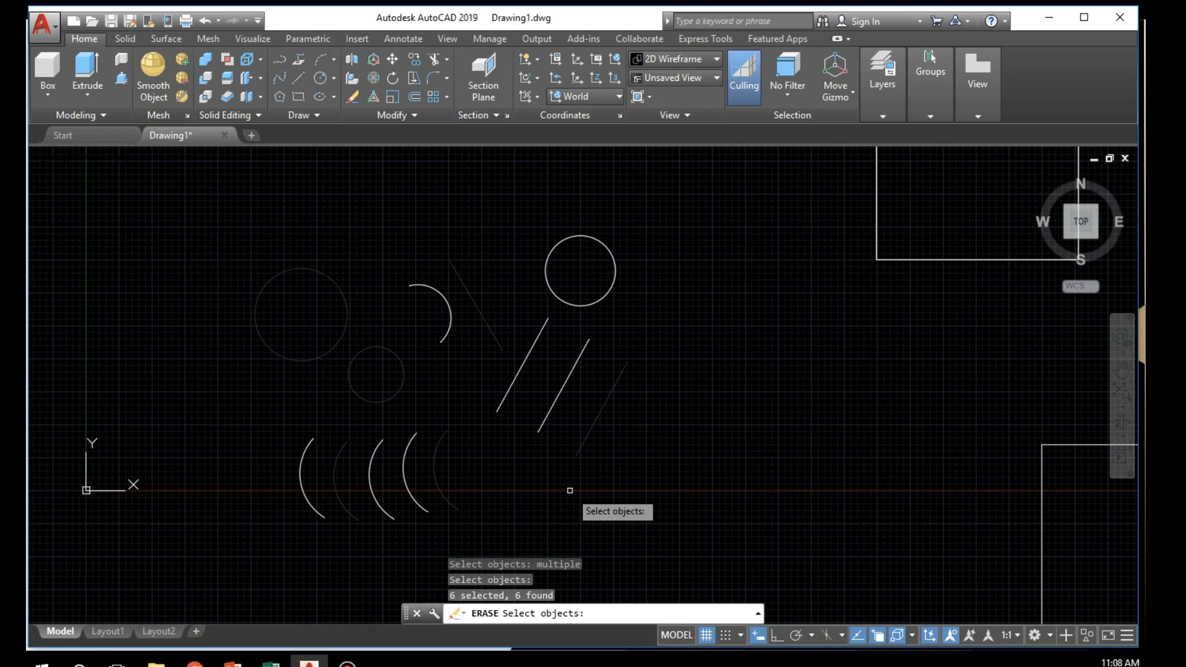
{"action": "key", "text": "Return"}
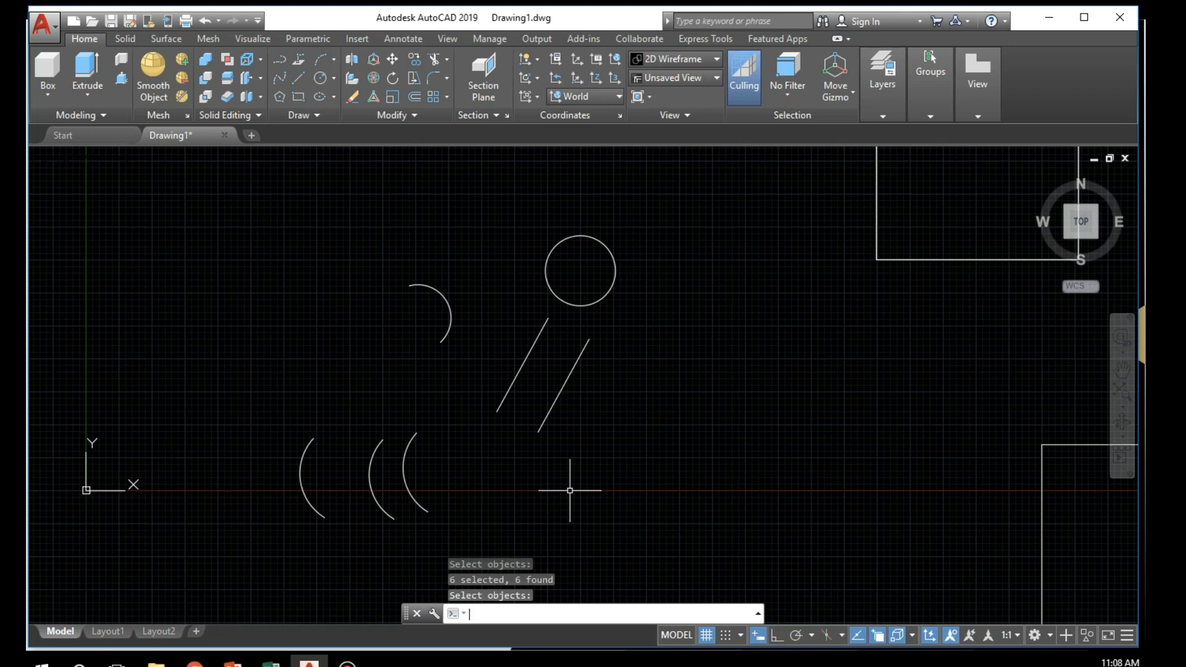
{"action": "key", "text": "ctrl+z"}
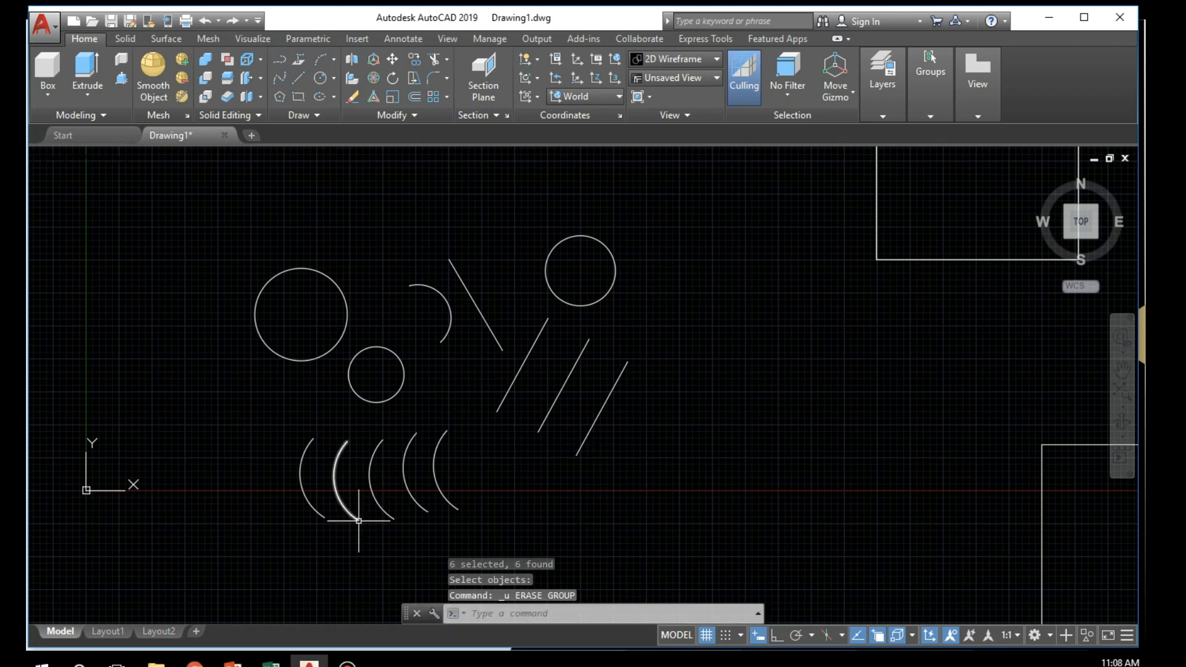
Step: Switch to the PowerPoint slide show and advance past the slide on the Multiple selection method
{"action": "left_click", "coordinate": [233, 664]}
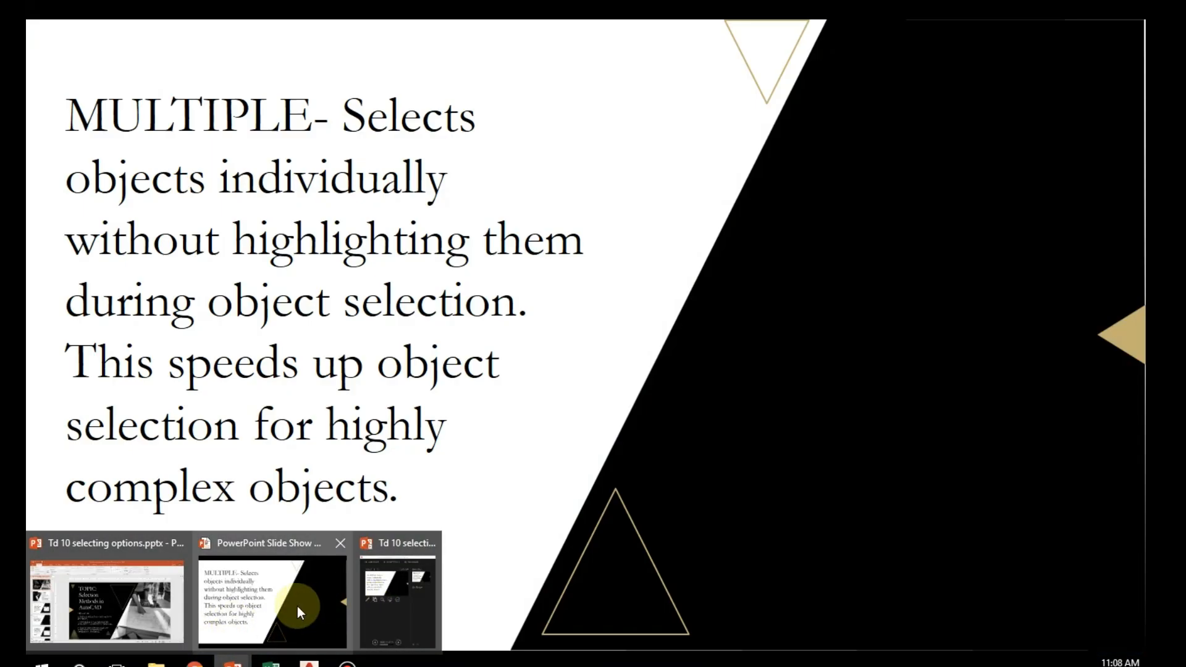
{"action": "left_click", "coordinate": [297, 606]}
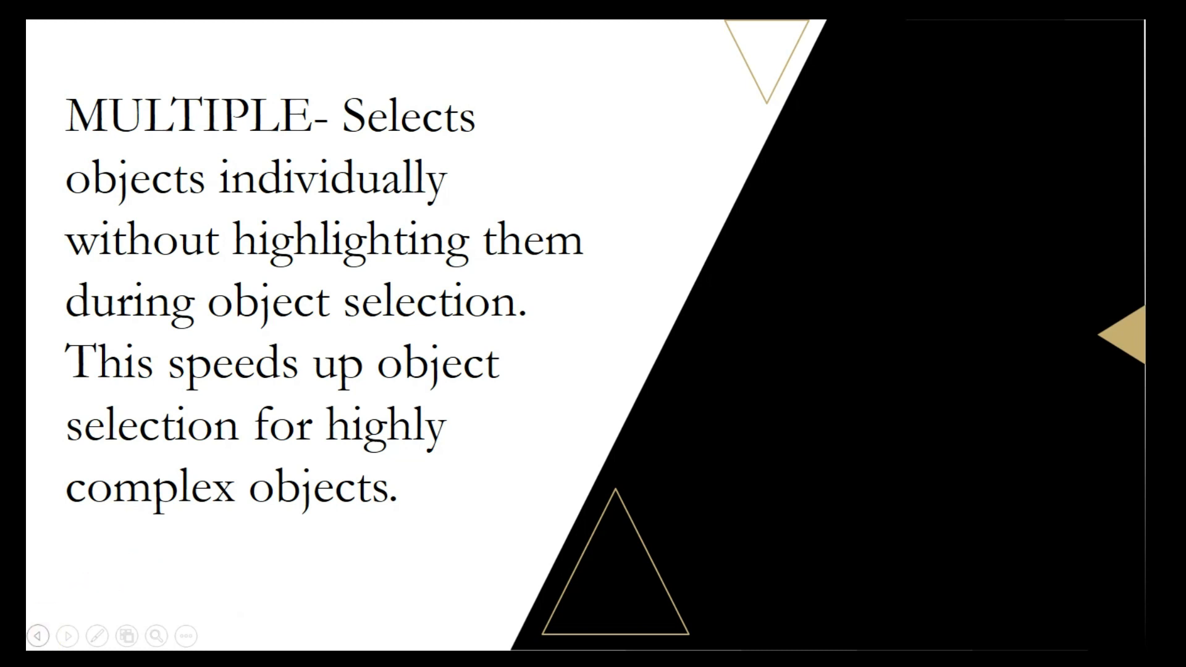
{"action": "key", "text": "Right"}
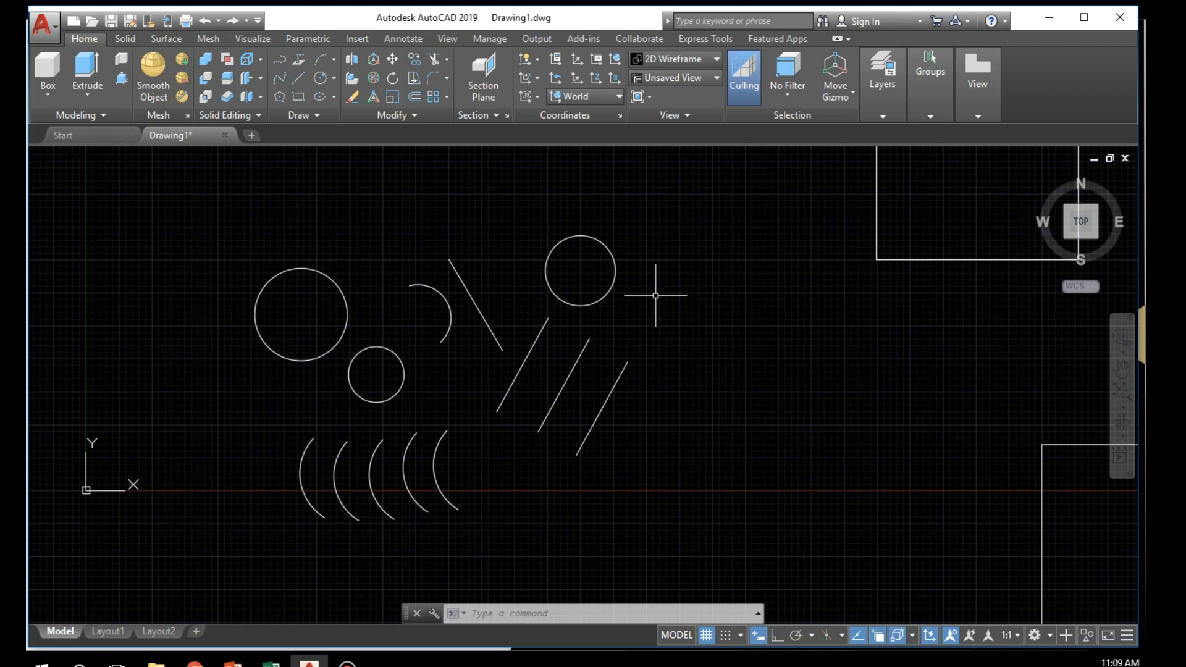
Step: Undo one more operation, try PREVIOUS as a standalone command, and cancel
{"action": "key", "text": "Return"}
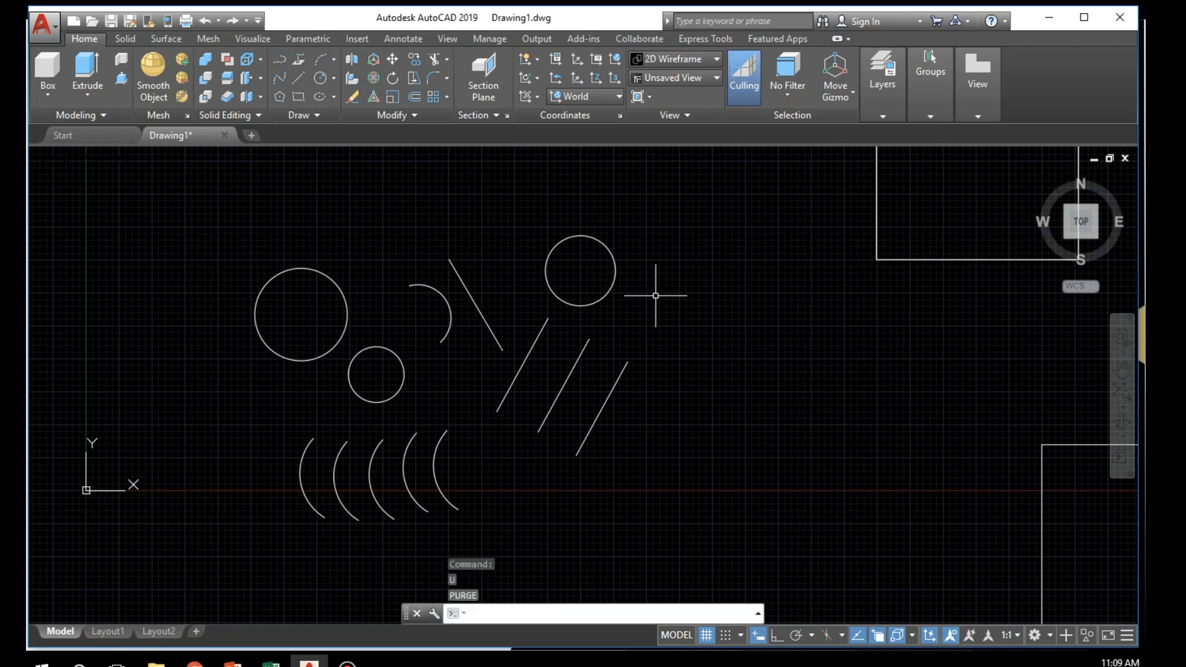
{"action": "type", "text": "PREVI"}
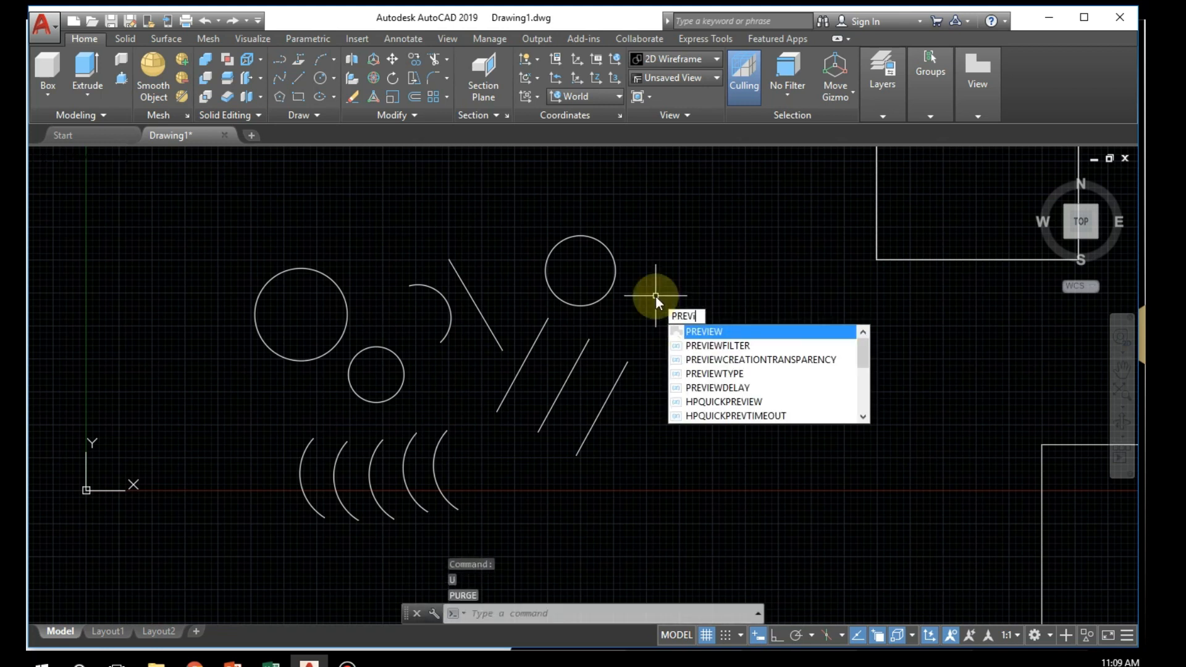
{"action": "type", "text": "ous"}
{"action": "key", "text": "Return"}
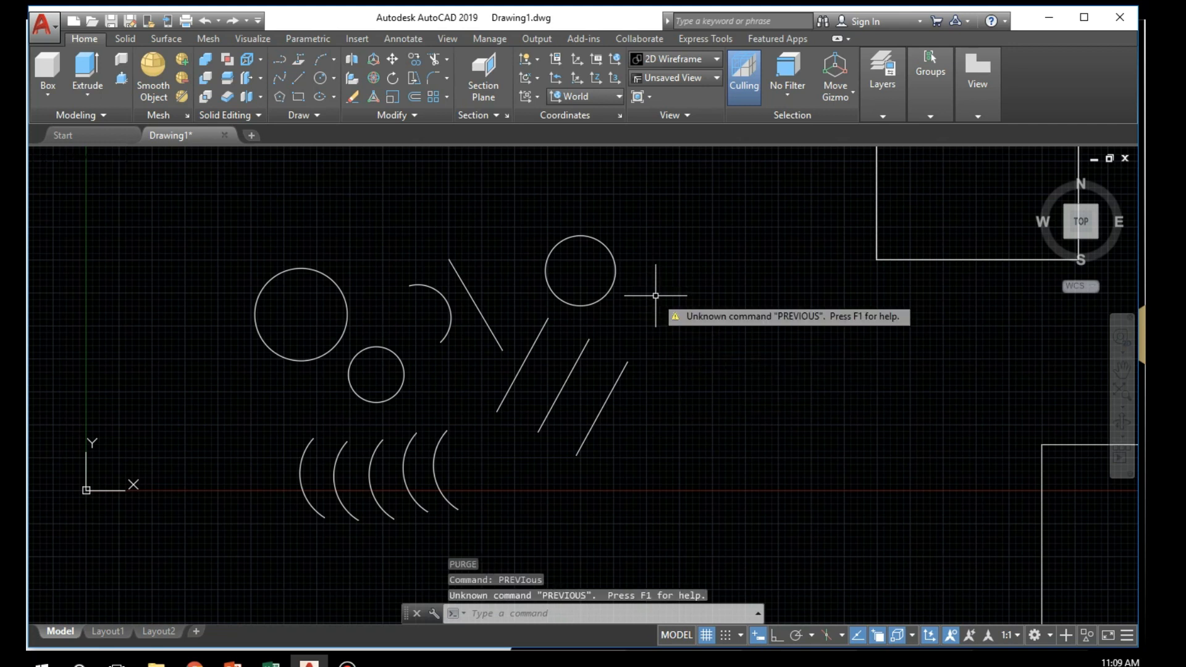
{"action": "key", "text": "Escape"}
{"action": "key", "text": "Escape"}
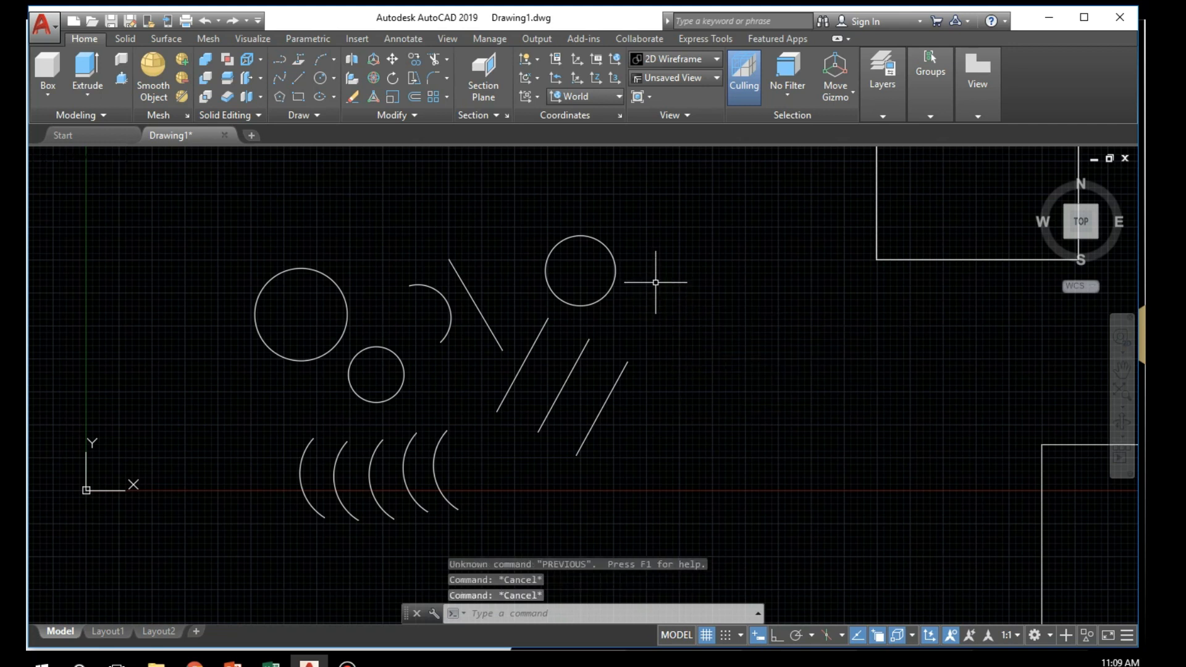
Step: Start Erase, try to select objects with the Previous option, and cancel the command
{"action": "left_click", "coordinate": [352, 97]}
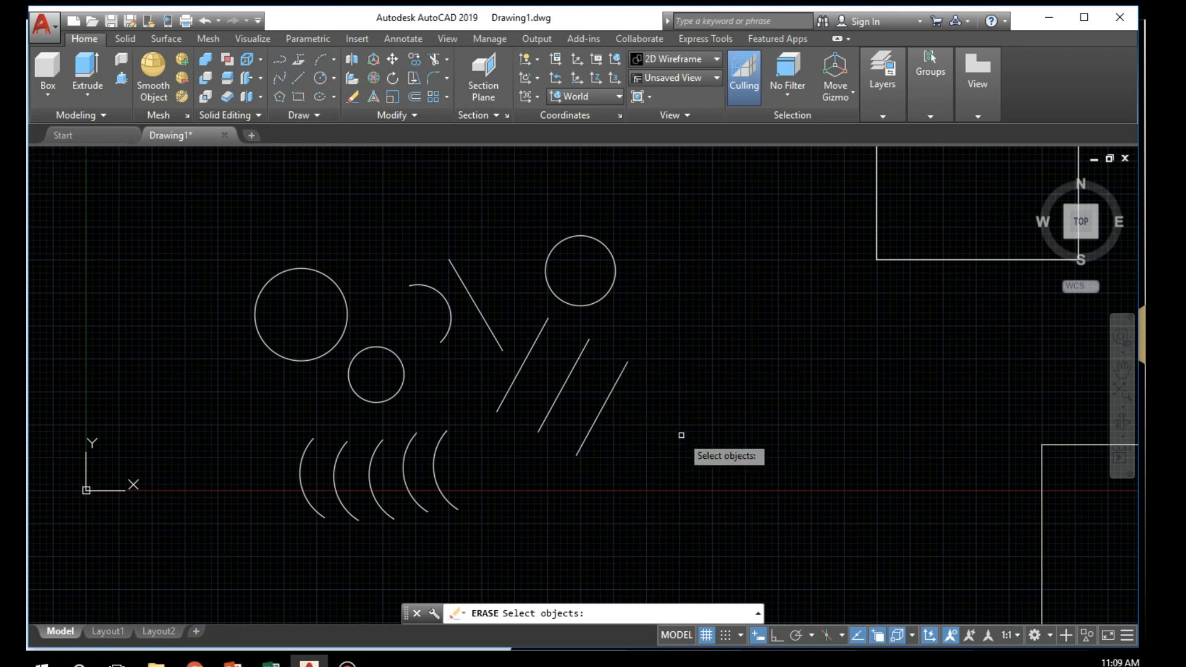
{"action": "type", "text": "pre"}
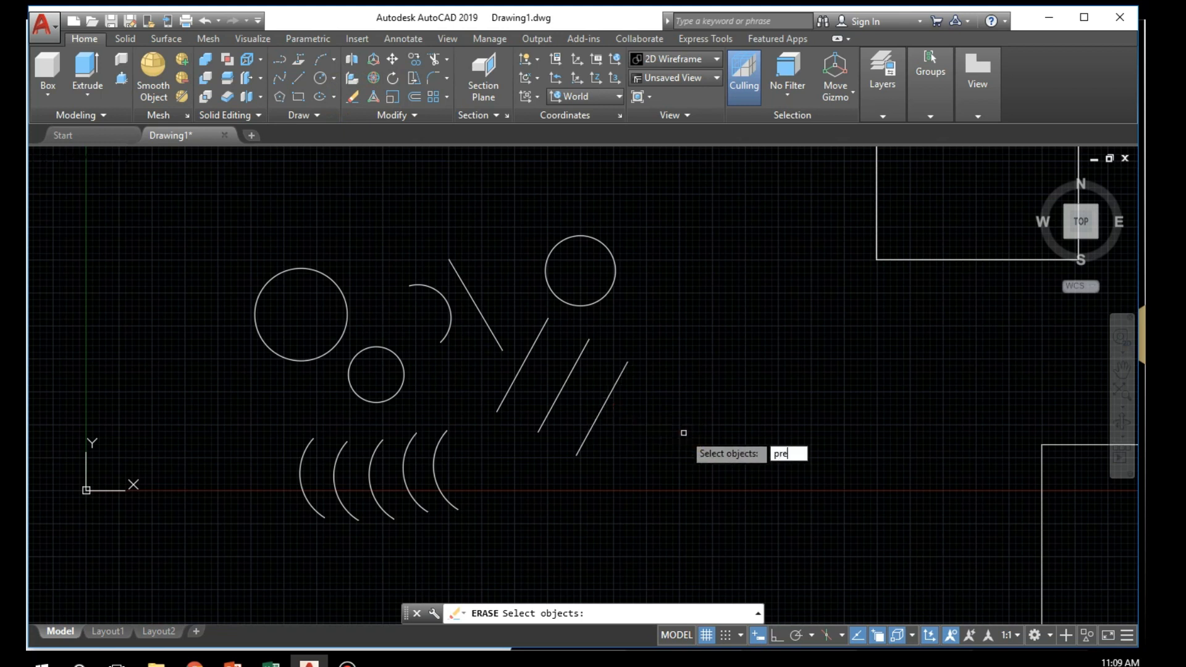
{"action": "type", "text": "vious"}
{"action": "key", "text": "Return"}
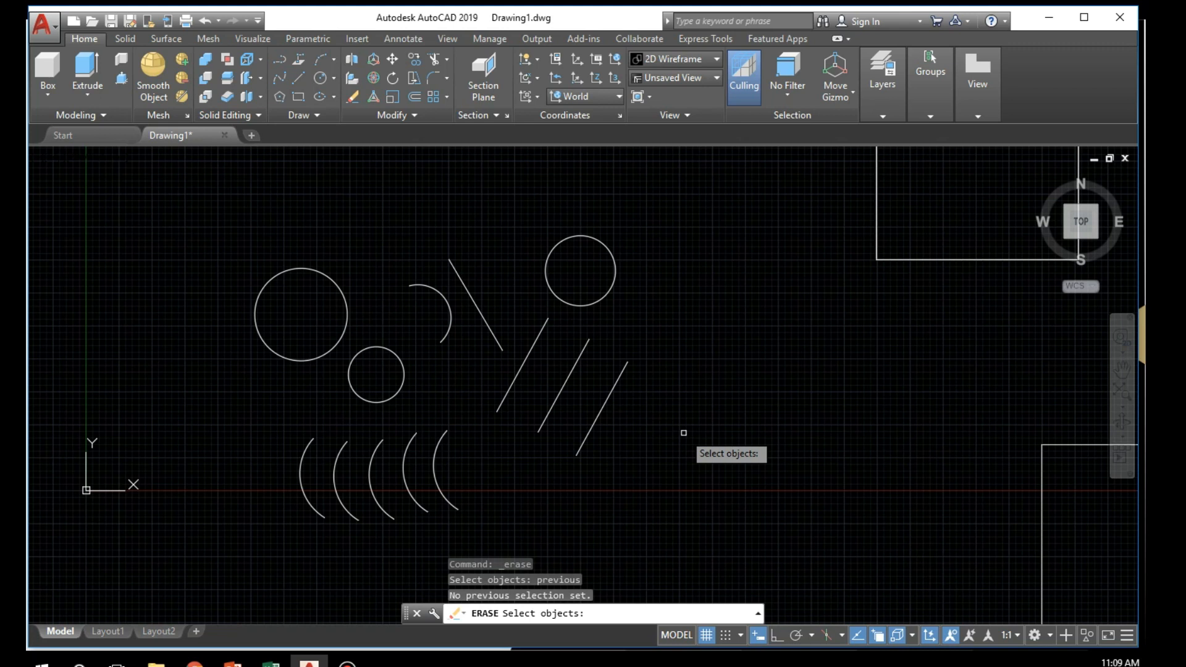
{"action": "key", "text": "Escape"}
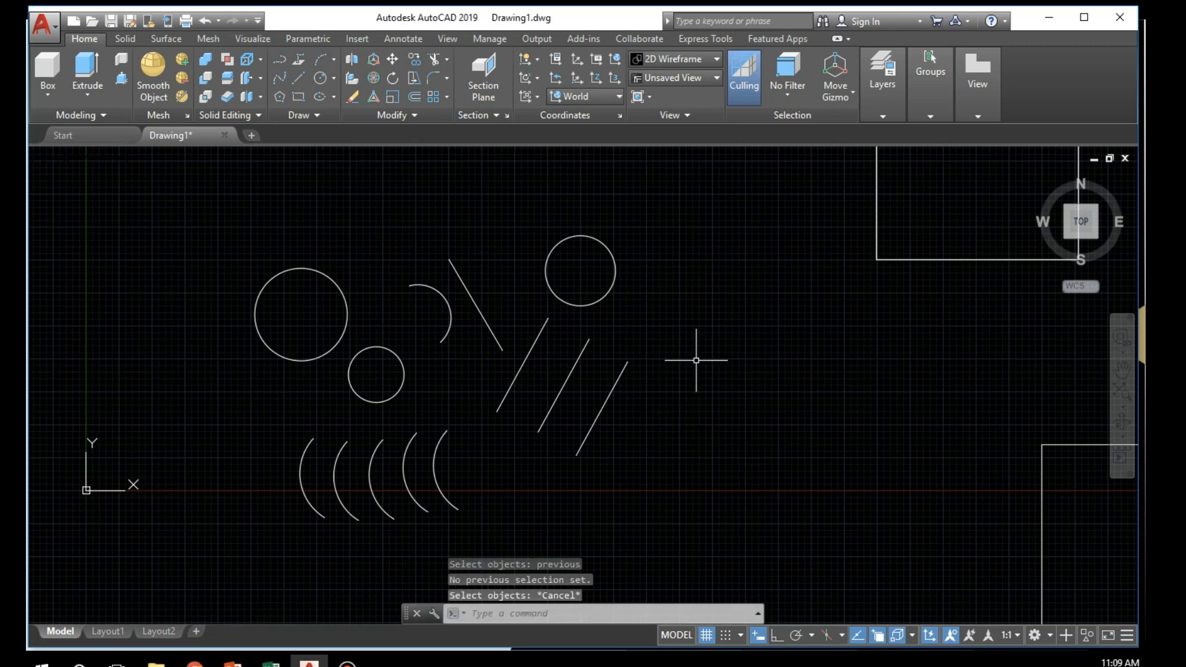
Step: Restart Erase, remove the upper-right circle and three parallel lines with a crossing selection, and undo the erasure
{"action": "key", "text": "Return"}
{"action": "type", "text": "prevou"}
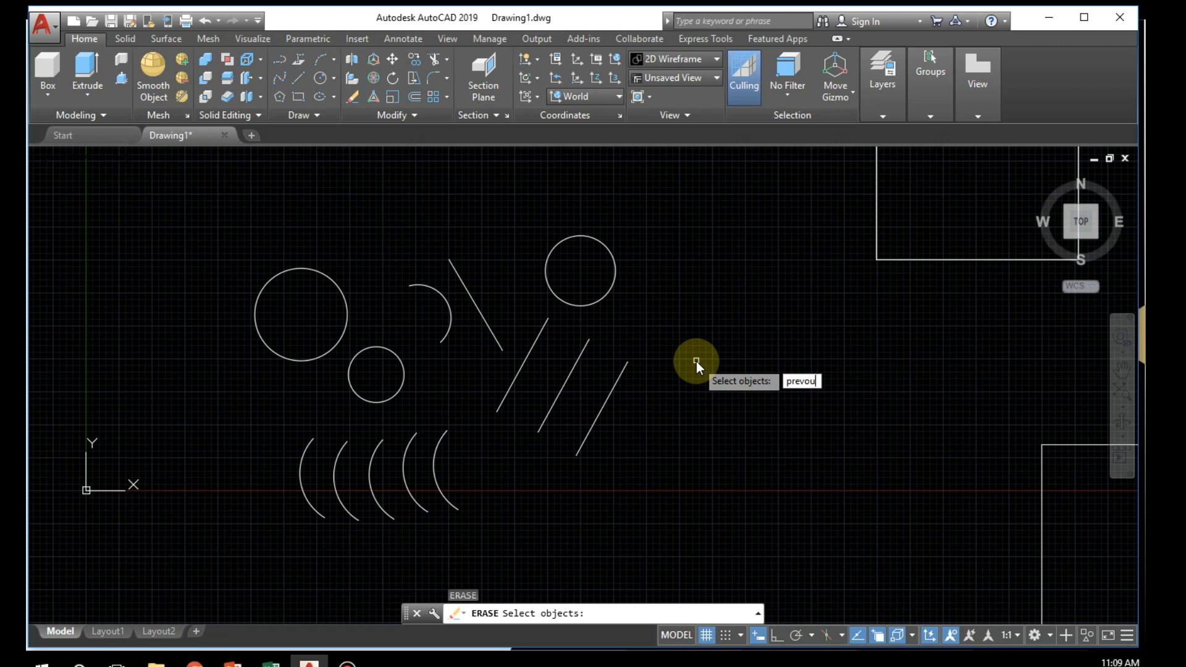
{"action": "type", "text": "s"}
{"action": "key", "text": "Return"}
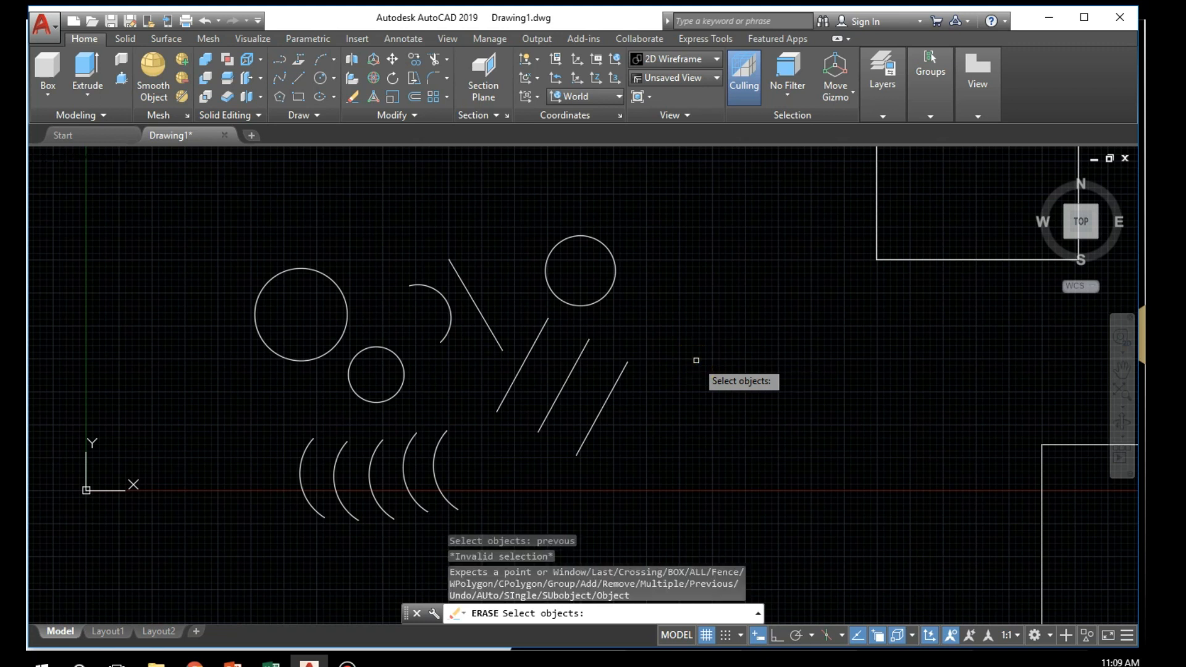
{"action": "left_click", "coordinate": [684, 289]}
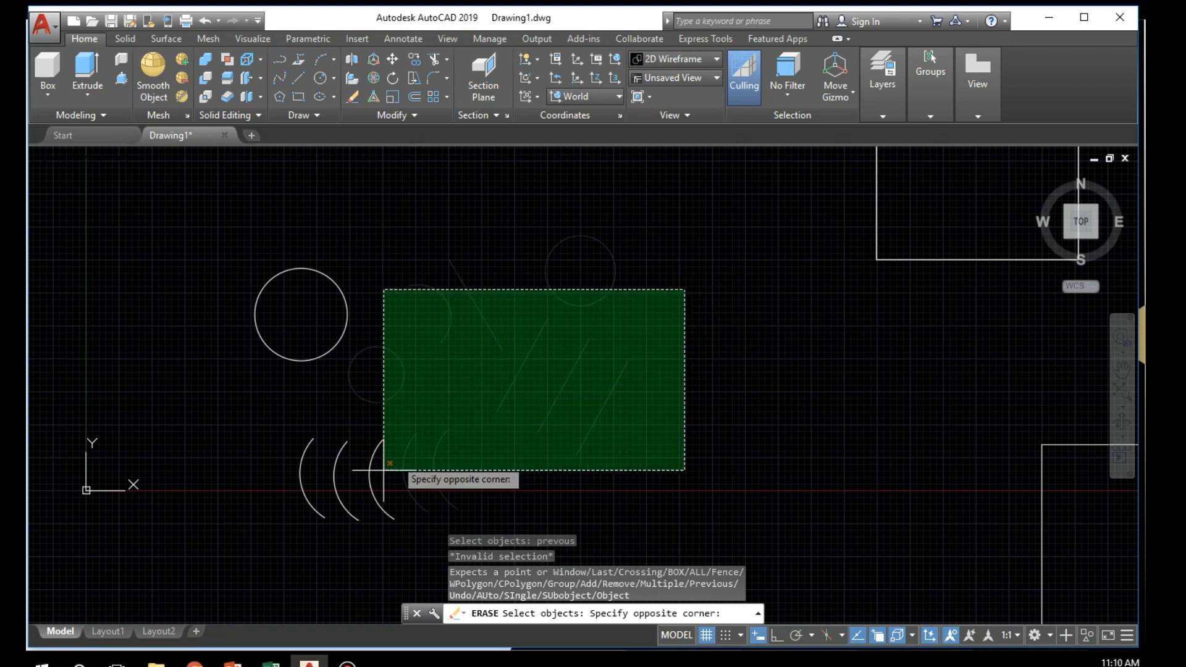
{"action": "left_click", "coordinate": [546, 425]}
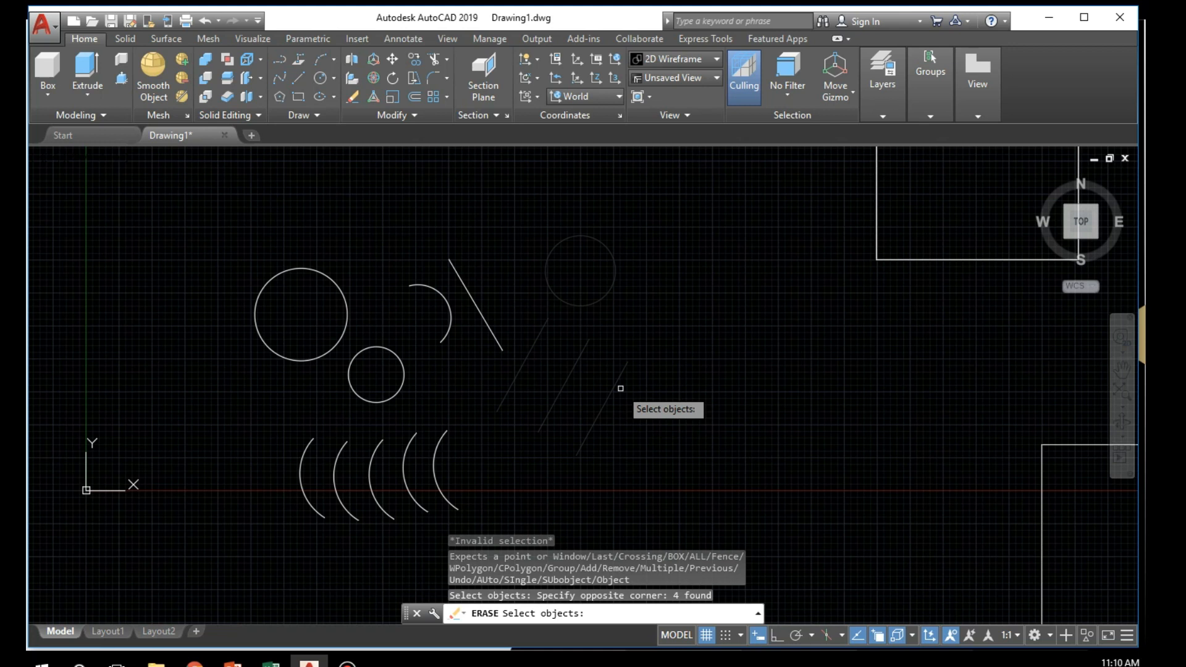
{"action": "key", "text": "Return"}
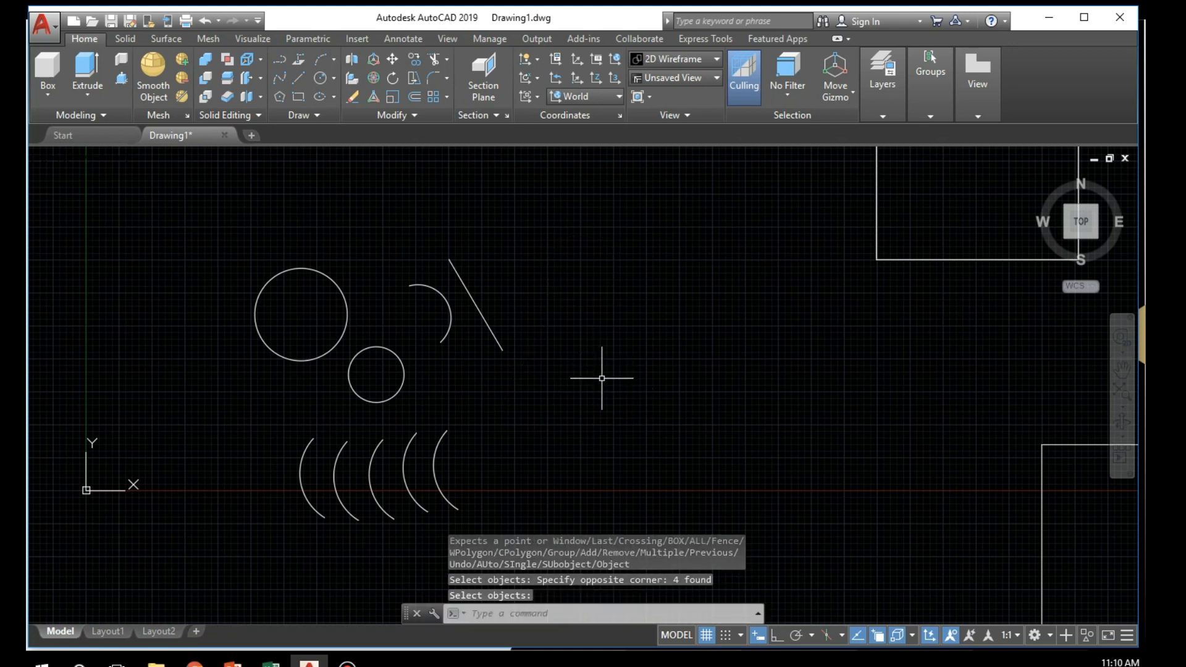
{"action": "key", "text": "ctrl+z"}
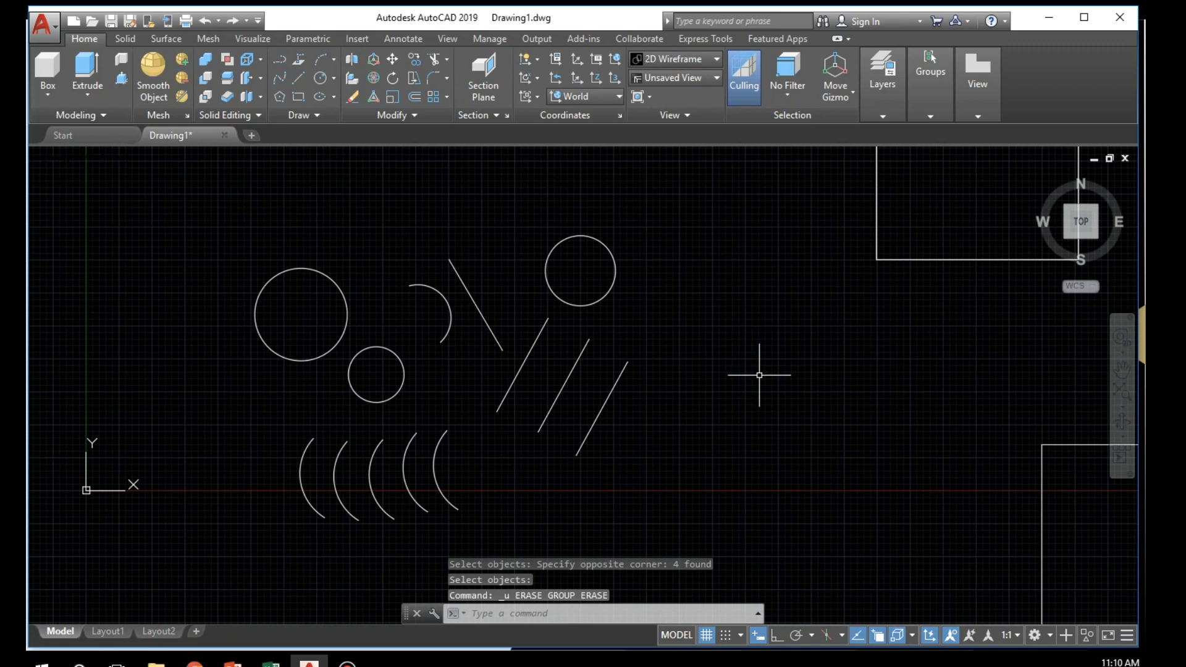
Step: Repeat the undo and try PREVOUS as a standalone command
{"action": "key", "text": "Return"}
{"action": "type", "text": "PR"}
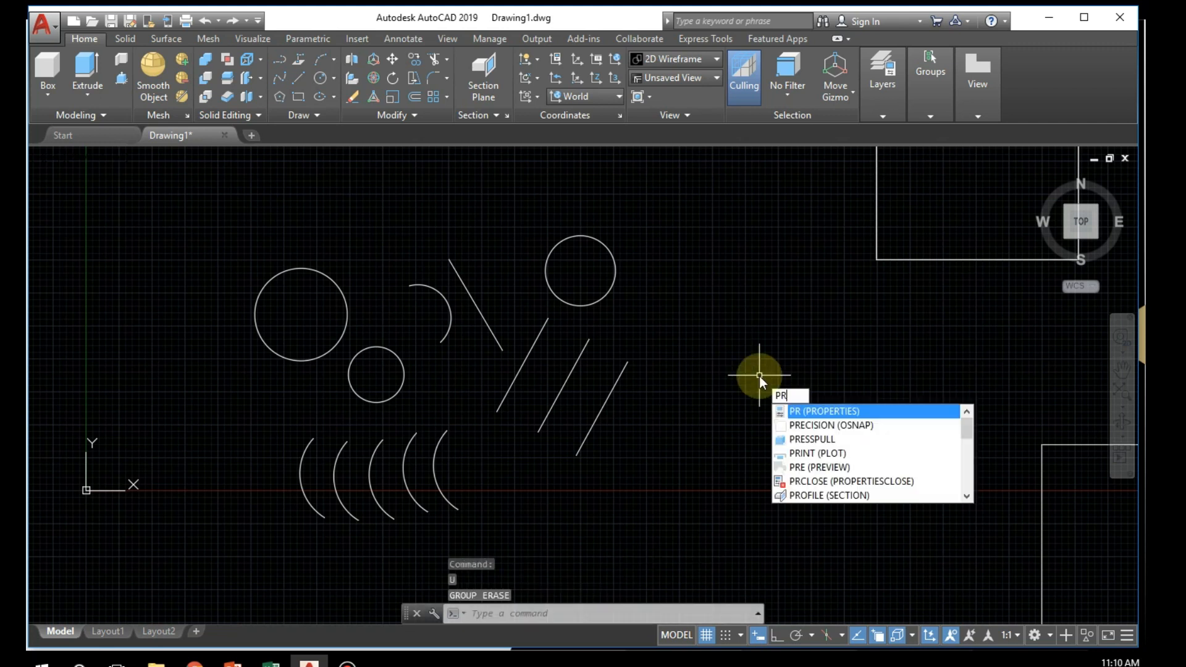
{"action": "type", "text": "vous"}
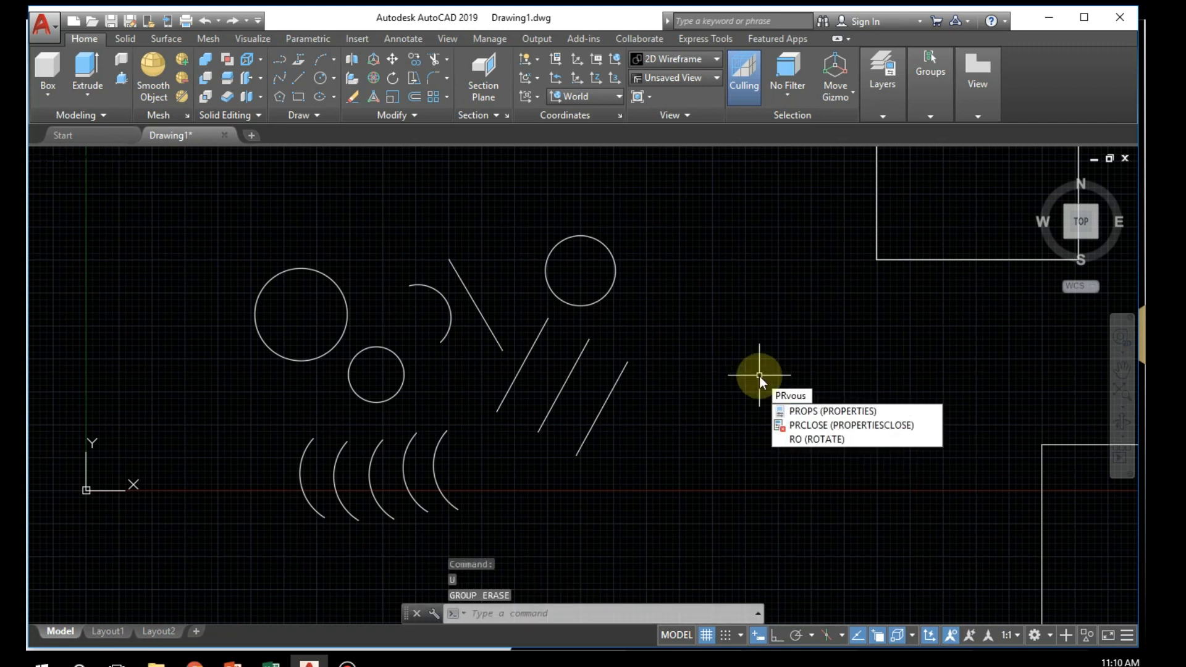
{"action": "key", "text": "BackSpace"}
{"action": "key", "text": "BackSpace"}
{"action": "key", "text": "BackSpace"}
{"action": "key", "text": "BackSpace"}
{"action": "key", "text": "BackSpace"}
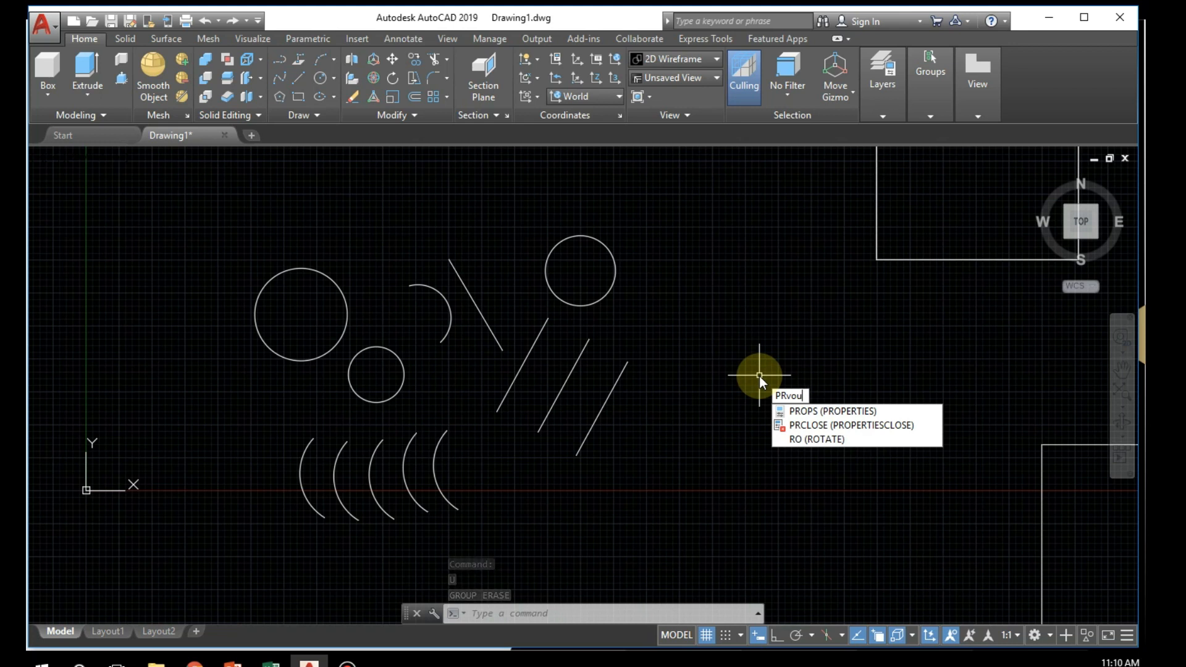
{"action": "type", "text": "RE"}
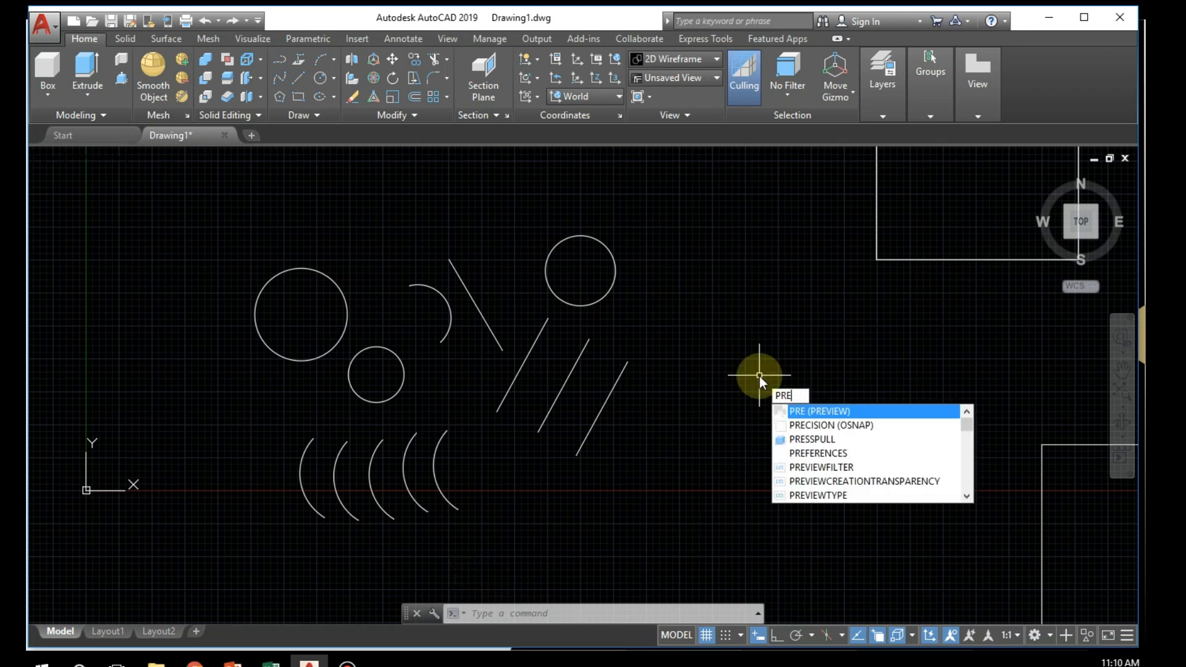
{"action": "type", "text": "vous"}
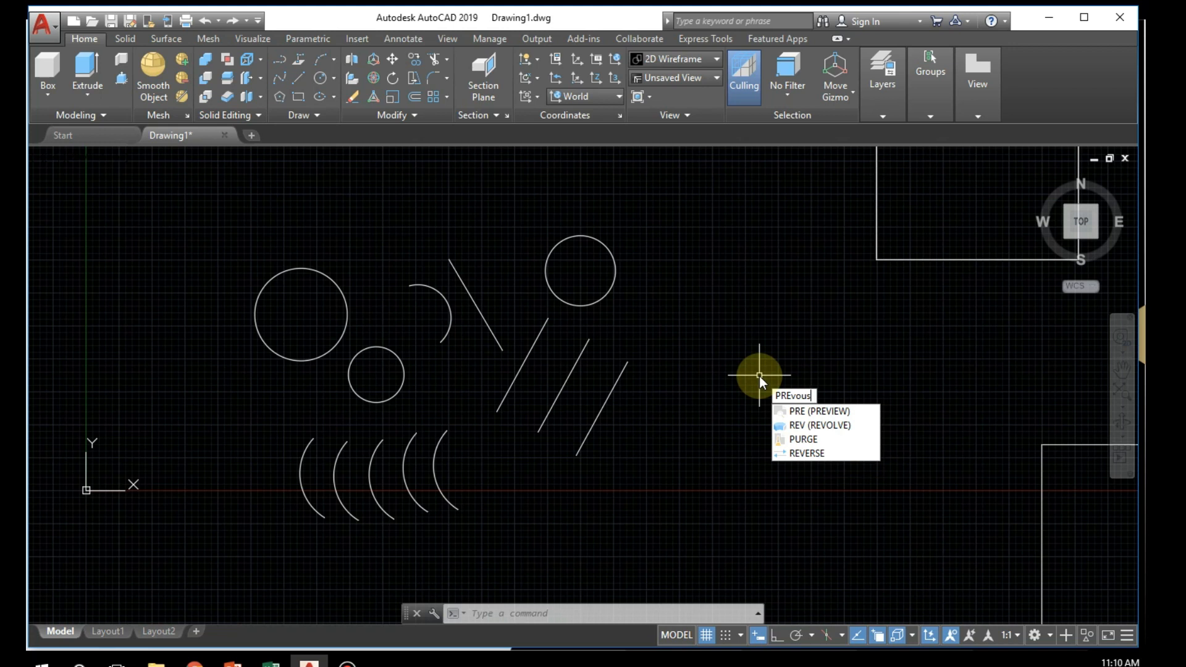
{"action": "key", "text": "Return"}
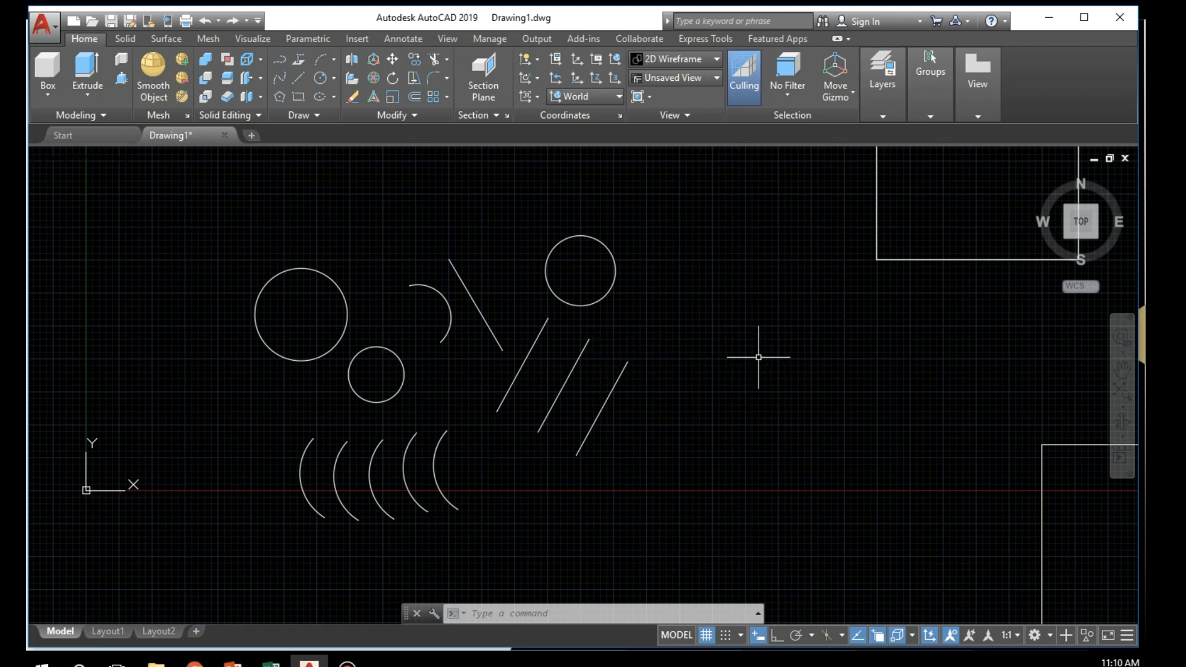
Step: Undo another operation, try the correctly spelled PREVIOUS as a standalone command, and cancel
{"action": "type", "text": "u"}
{"action": "key", "text": "Return"}
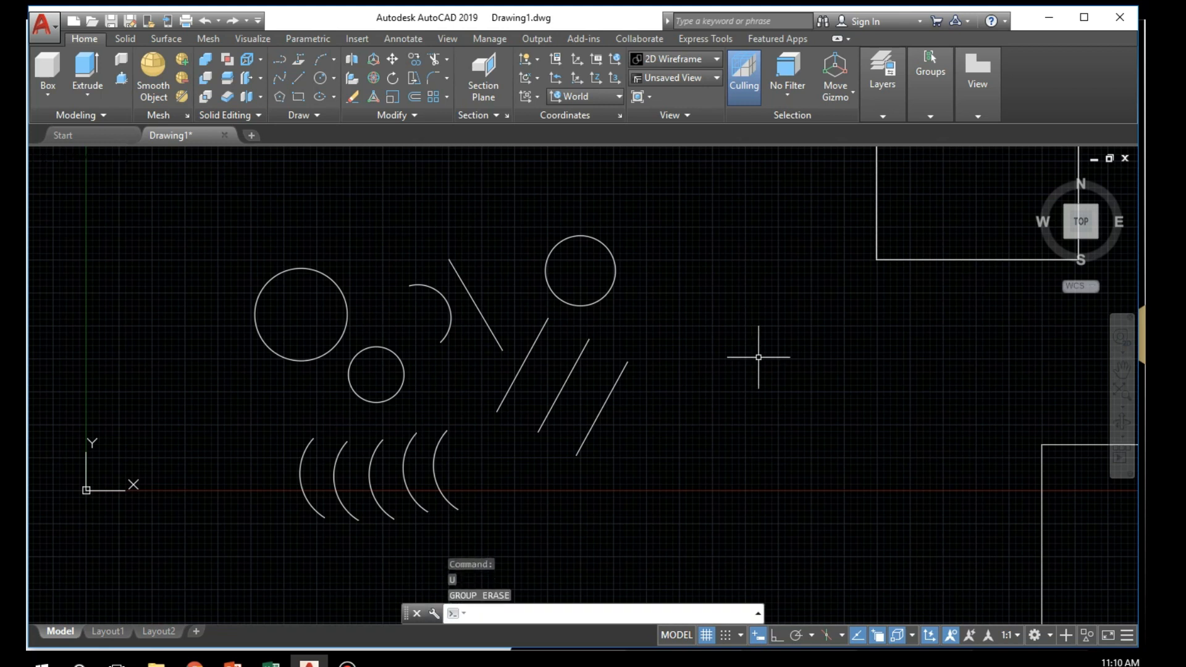
{"action": "type", "text": "pre"}
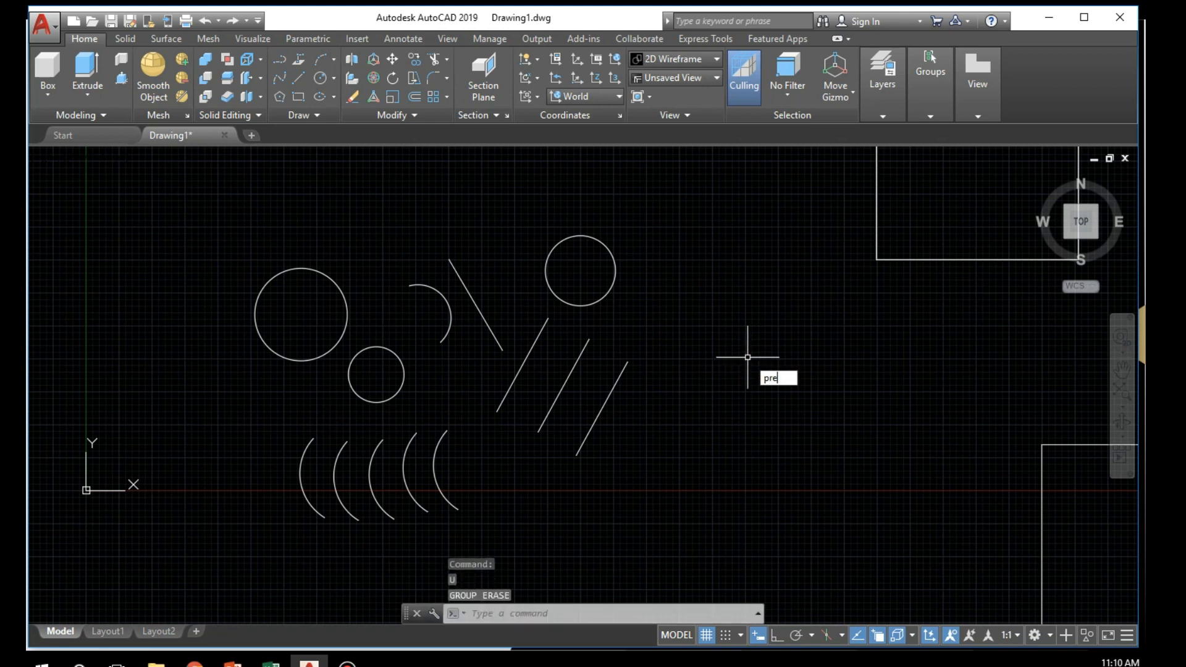
{"action": "type", "text": "vious"}
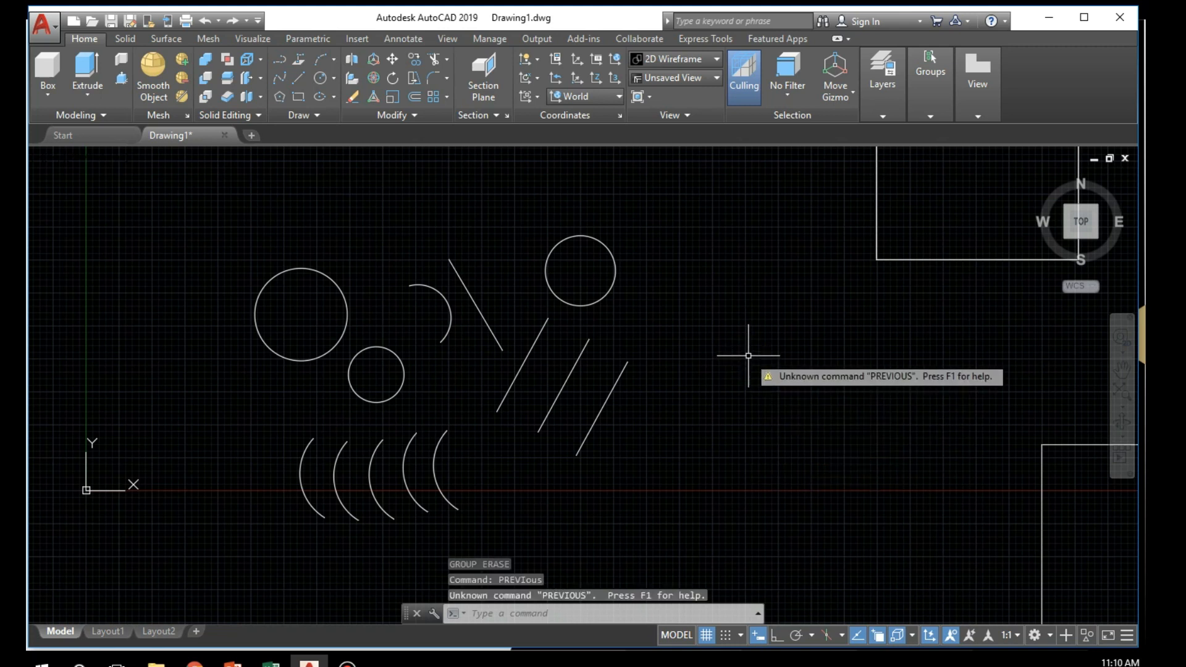
{"action": "key", "text": "Escape"}
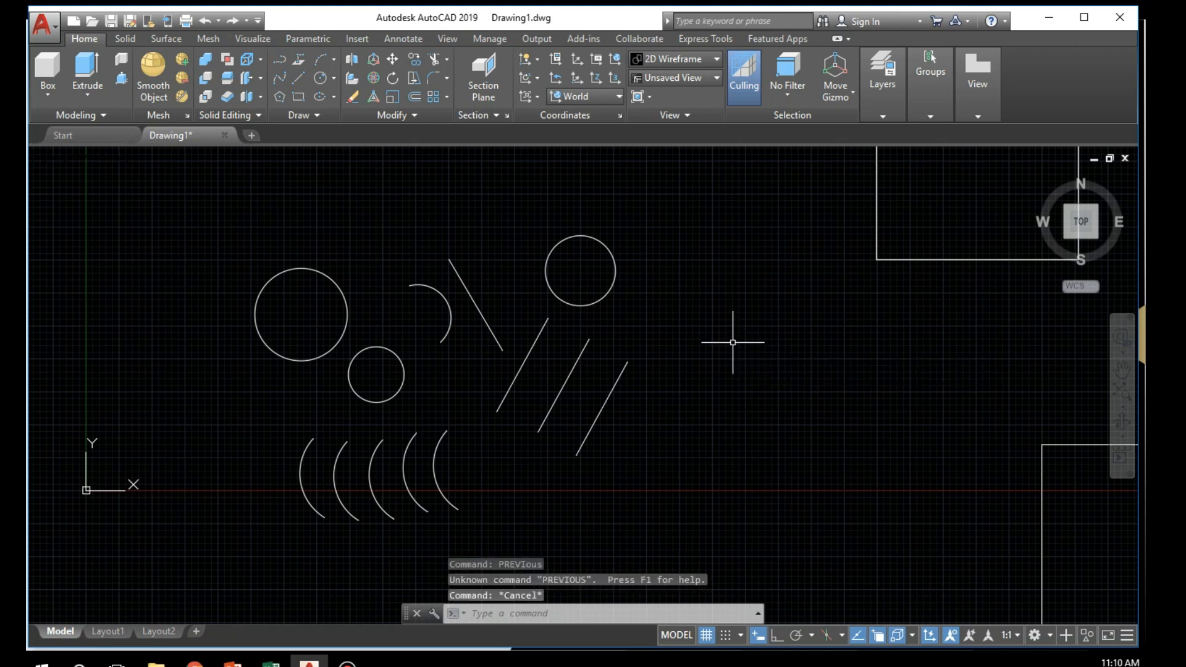
{"action": "key", "text": "Escape"}
Step: Start Erase and try to recall the last selection set with the Previous option
{"action": "left_click", "coordinate": [350, 98]}
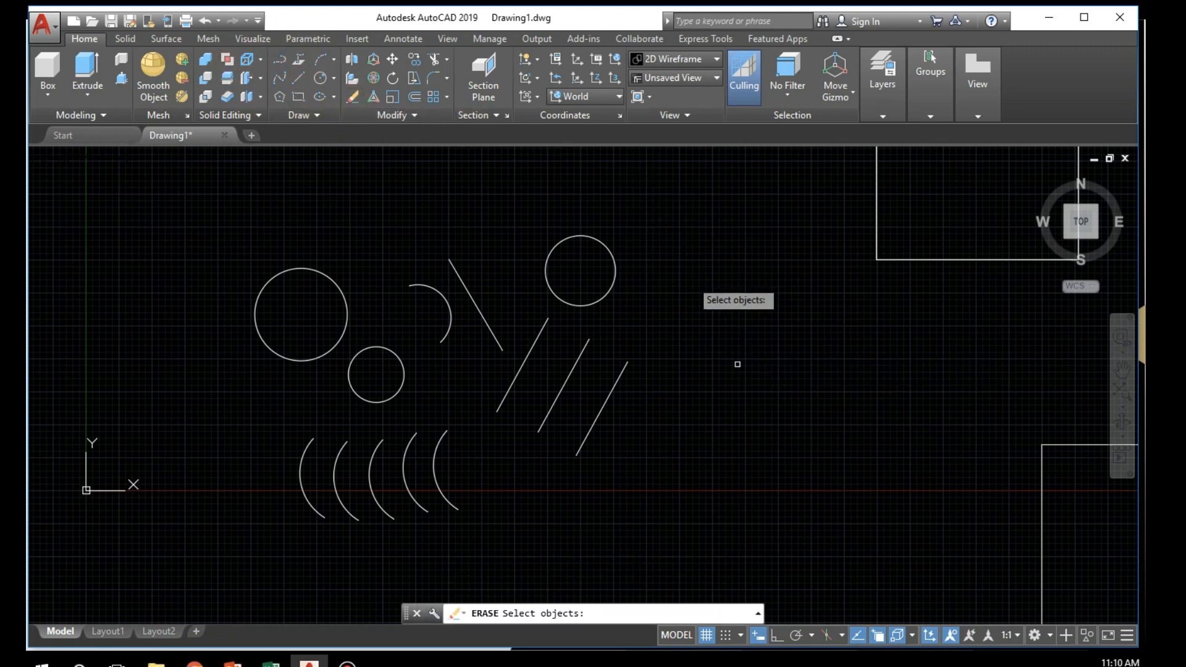
{"action": "type", "text": "prev"}
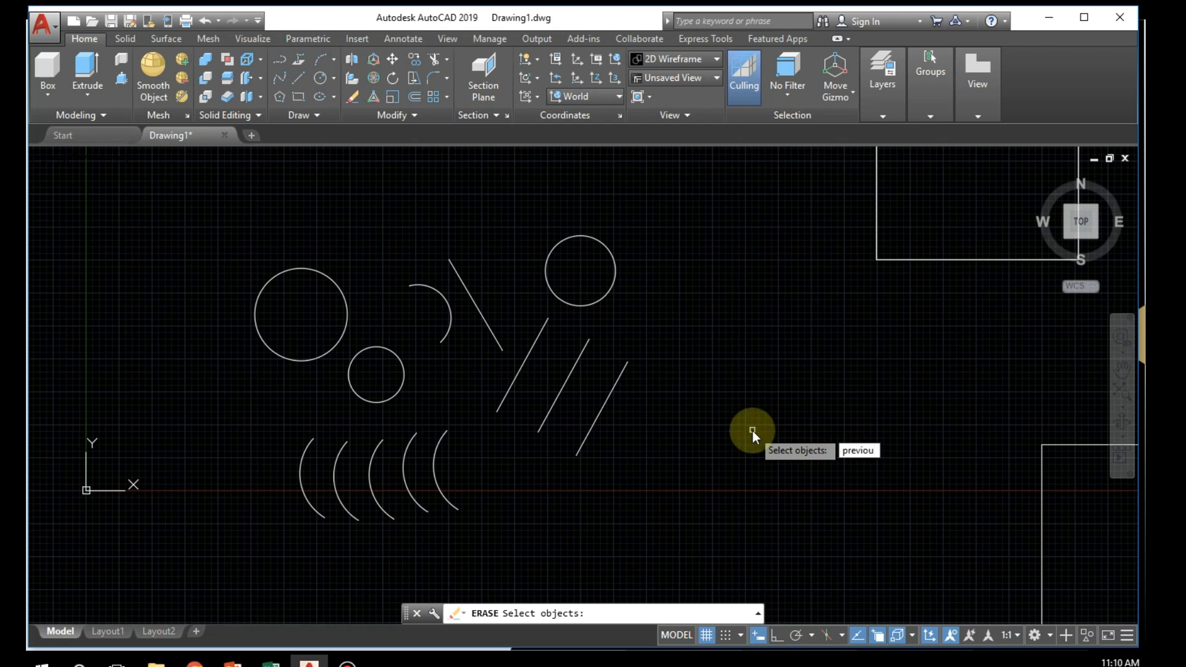
{"action": "type", "text": "ious"}
{"action": "key", "text": "Return"}
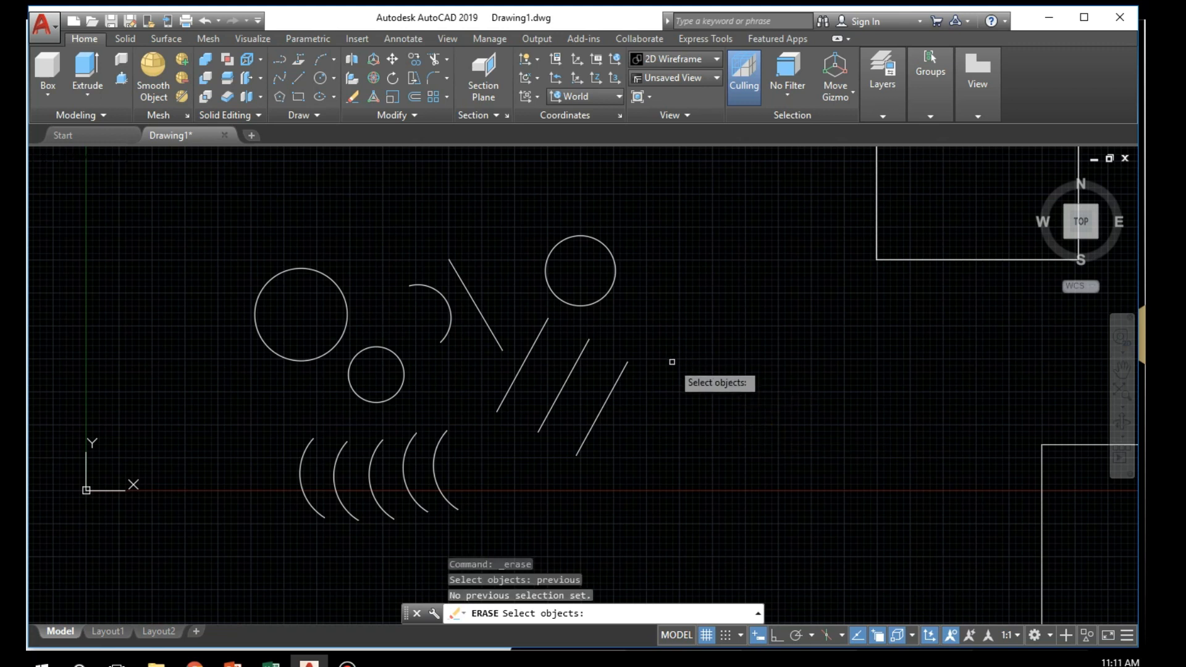
Step: Erase the middle and leftmost parallel lines and the steep single line by individual picks, and undo the erasure
{"action": "left_click", "coordinate": [562, 392]}
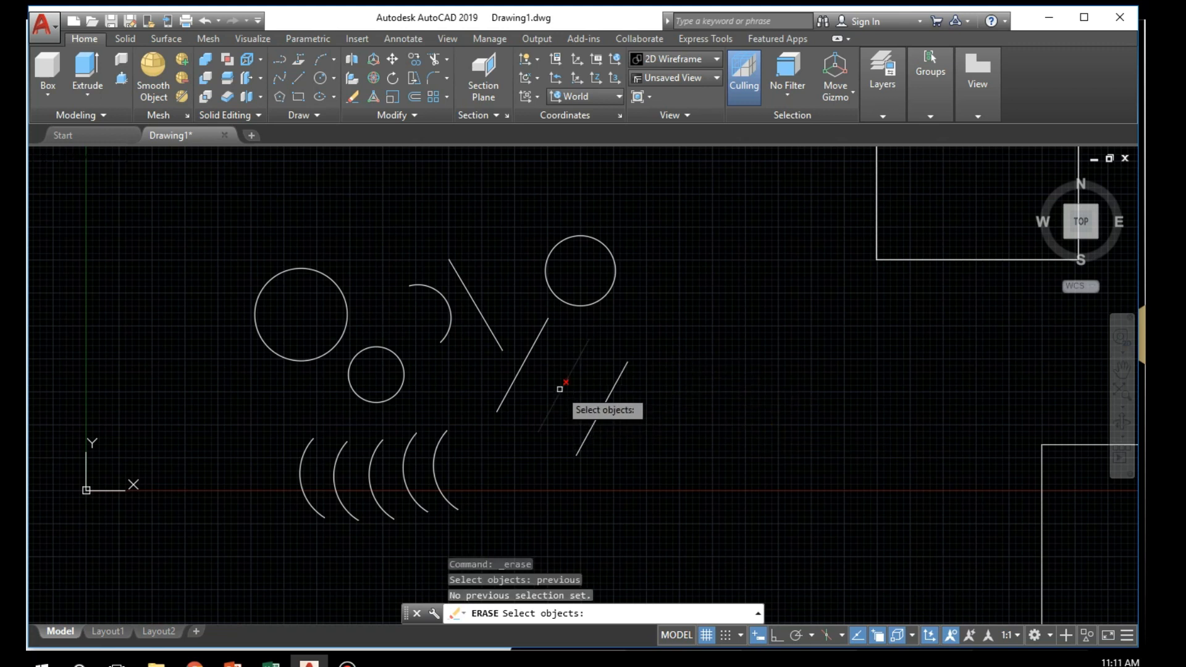
{"action": "left_click", "coordinate": [519, 374]}
{"action": "left_click", "coordinate": [504, 350]}
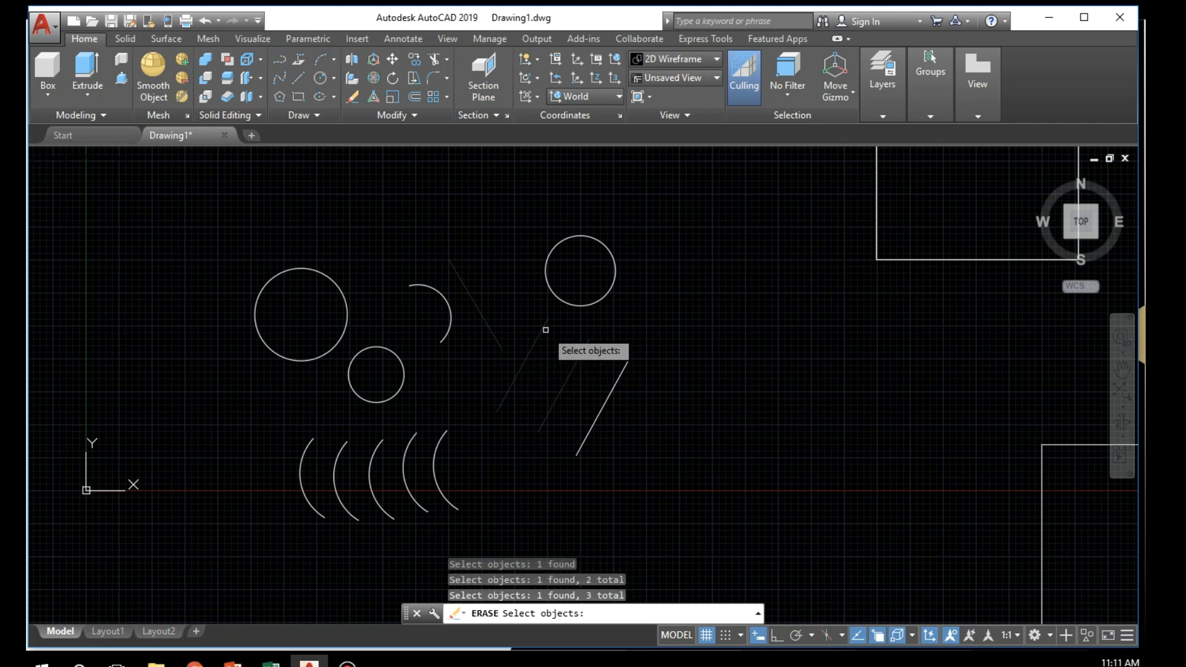
{"action": "key", "text": "Return"}
{"action": "left_click", "coordinate": [702, 327]}
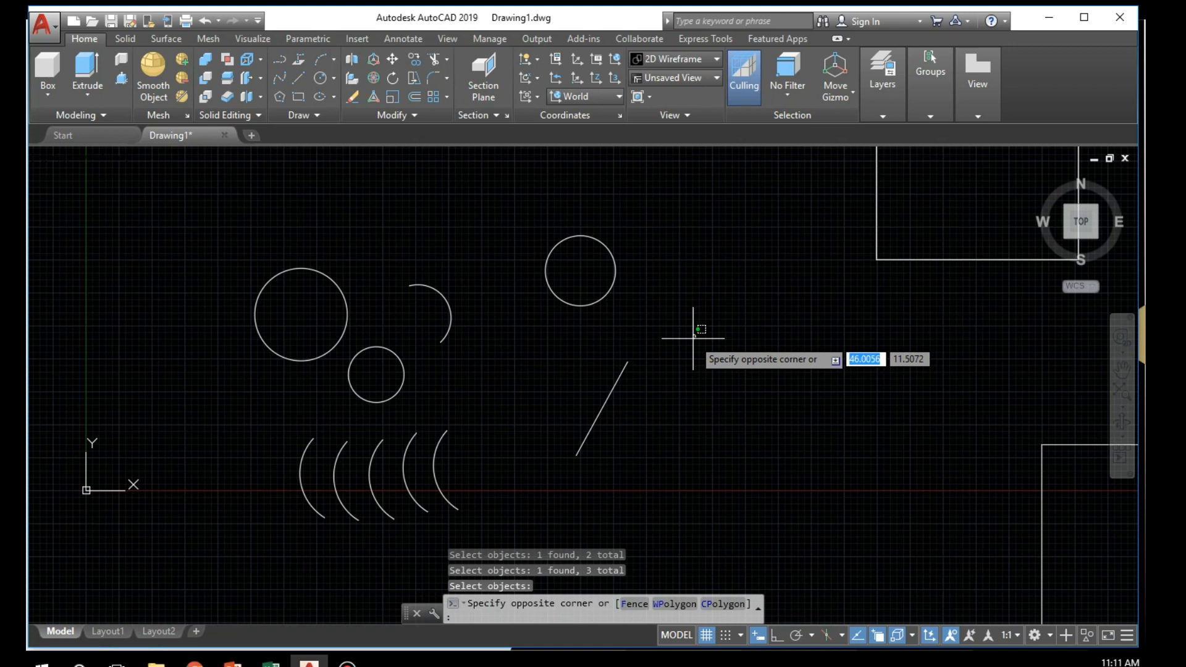
{"action": "left_click", "coordinate": [696, 330]}
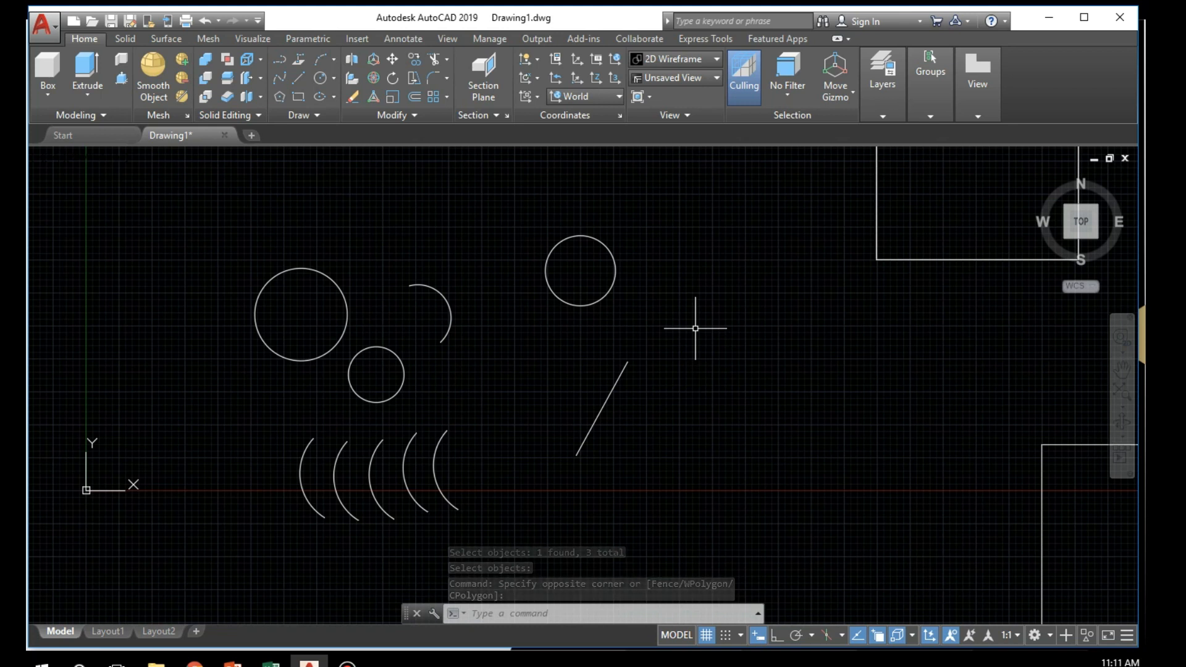
{"action": "key", "text": "ctrl+z"}
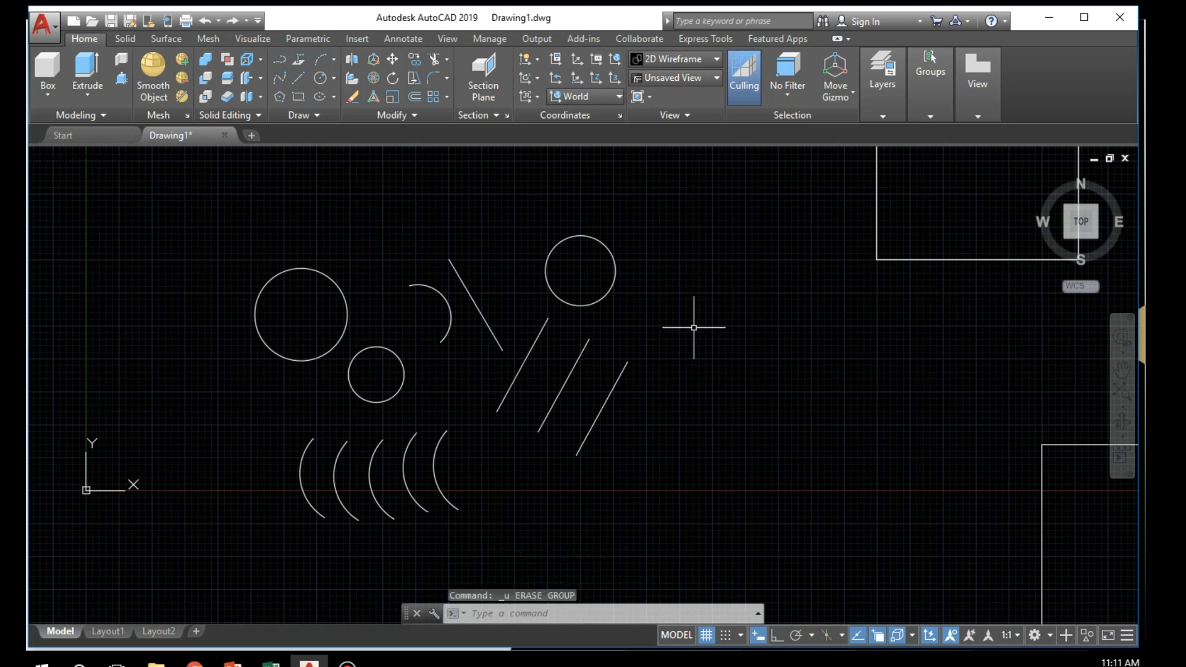
Step: Try PREVIOUS as a standalone command and undo the last two operations
{"action": "type", "text": "prevou"}
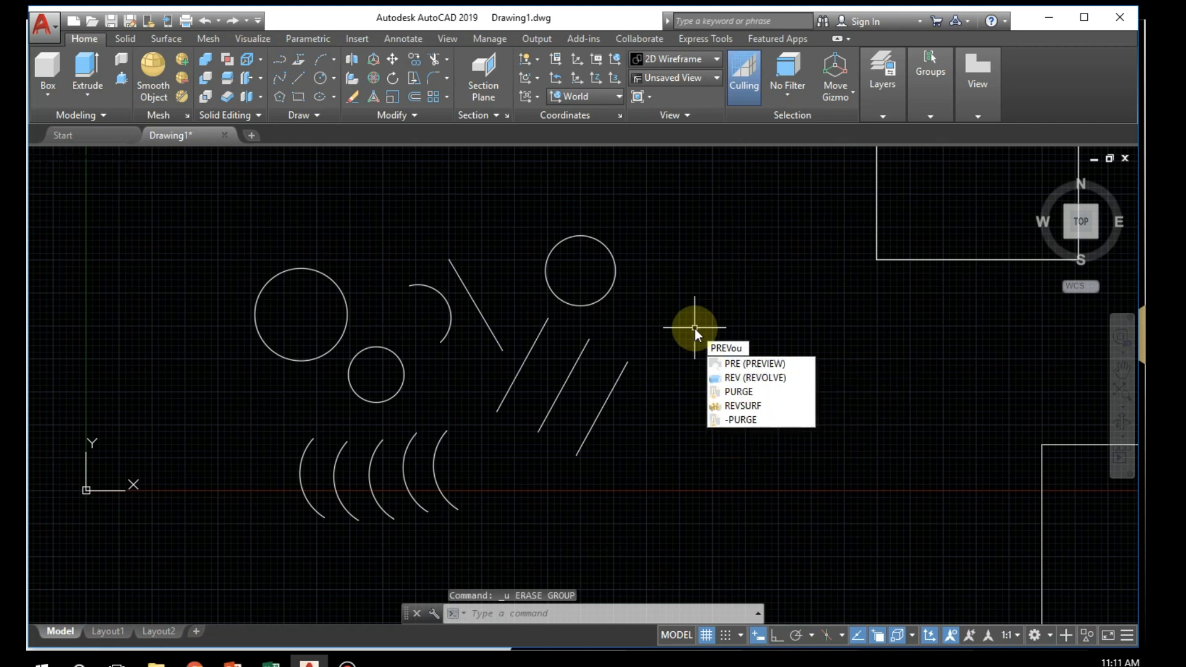
{"action": "key", "text": "BackSpace"}
{"action": "key", "text": "BackSpace"}
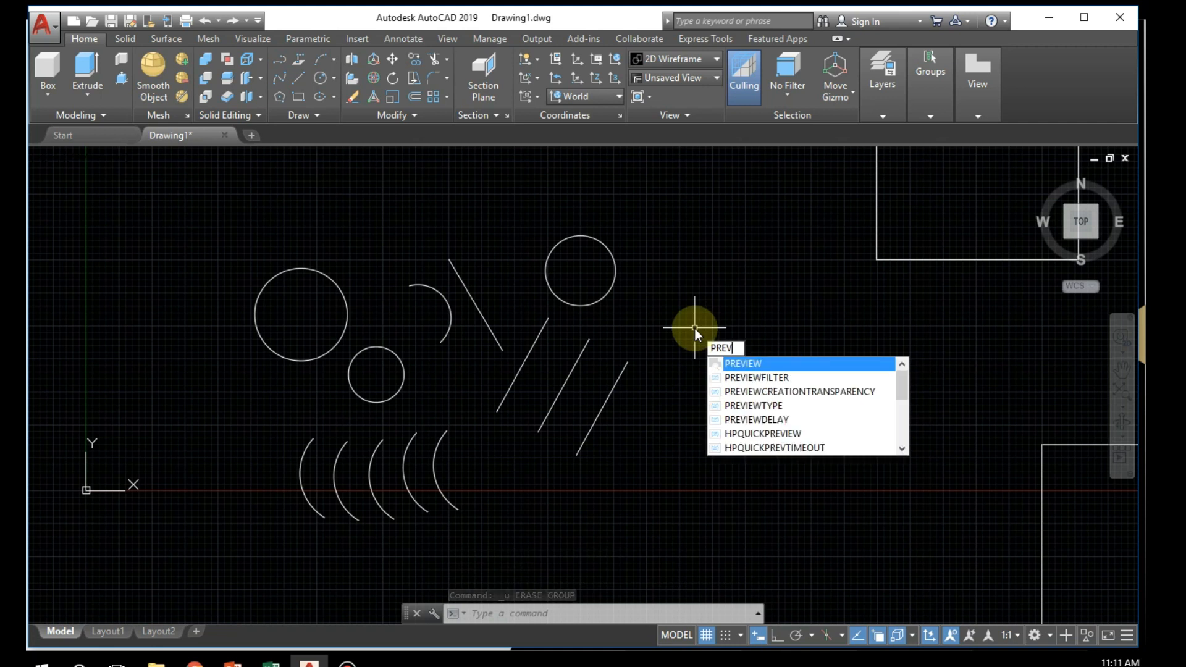
{"action": "type", "text": "iou"}
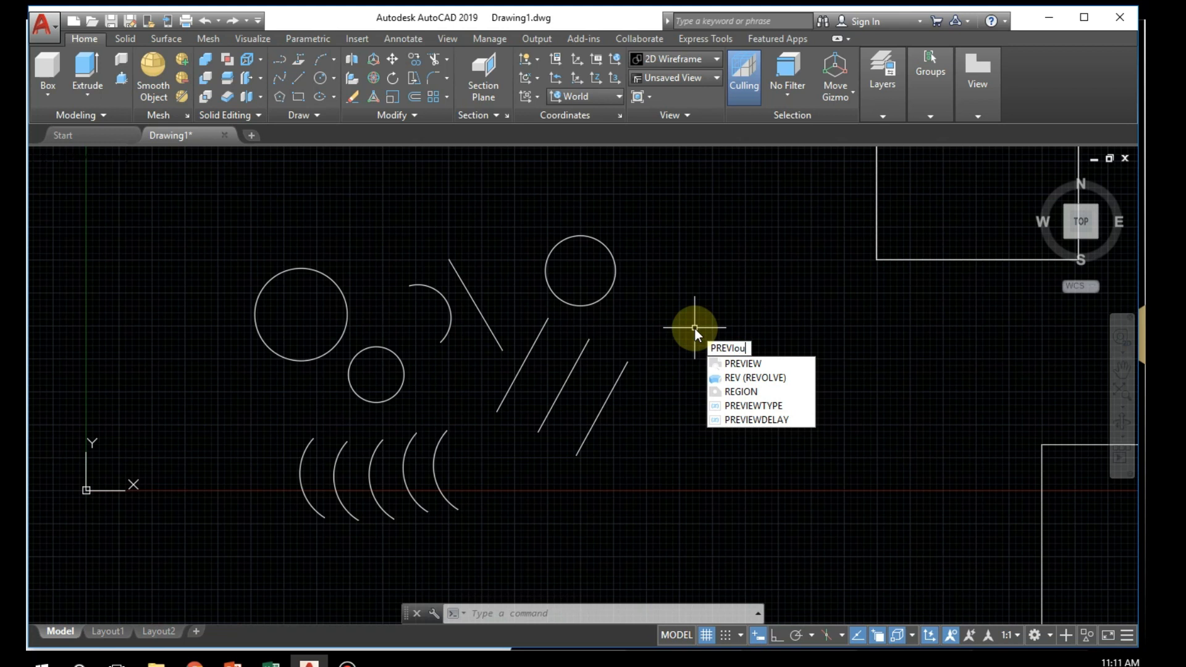
{"action": "type", "text": "s"}
{"action": "key", "text": "BackSpace"}
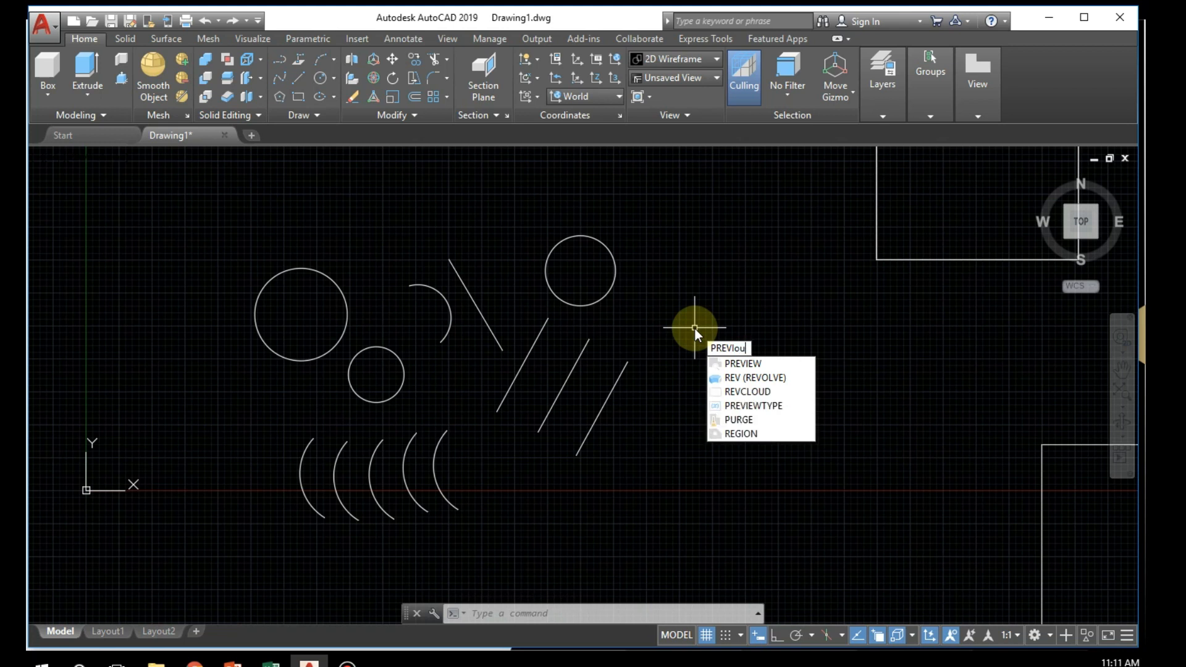
{"action": "type", "text": "s"}
{"action": "key", "text": "Return"}
{"action": "key", "text": "ctrl+z"}
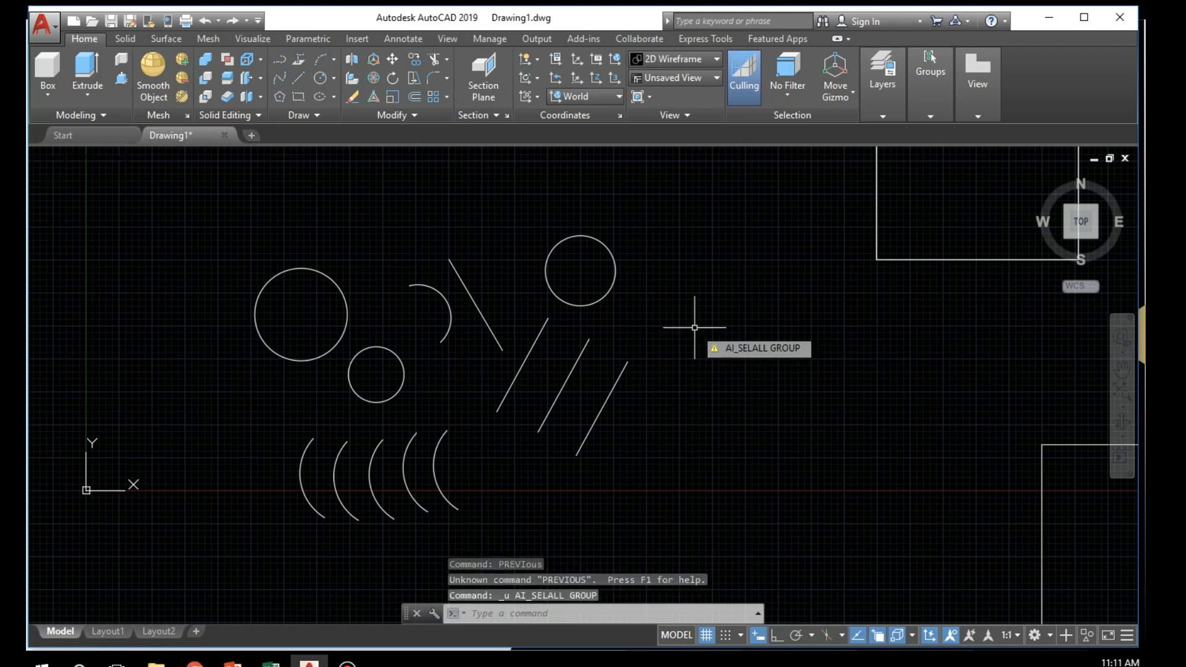
{"action": "key", "text": "ctrl+z"}
Step: Select the three parallel lines with a crossing window and clear the selection
{"action": "left_click", "coordinate": [695, 322]}
{"action": "left_click", "coordinate": [635, 383]}
{"action": "left_click", "coordinate": [636, 384]}
{"action": "left_click", "coordinate": [469, 362]}
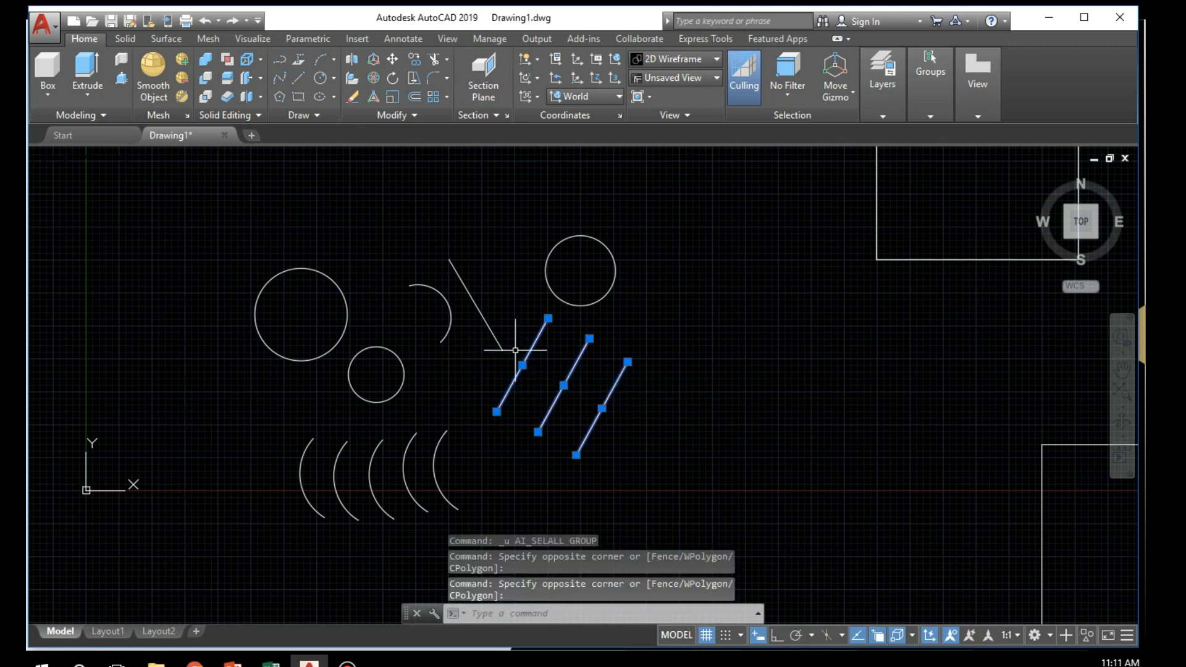
{"action": "key", "text": "Escape"}
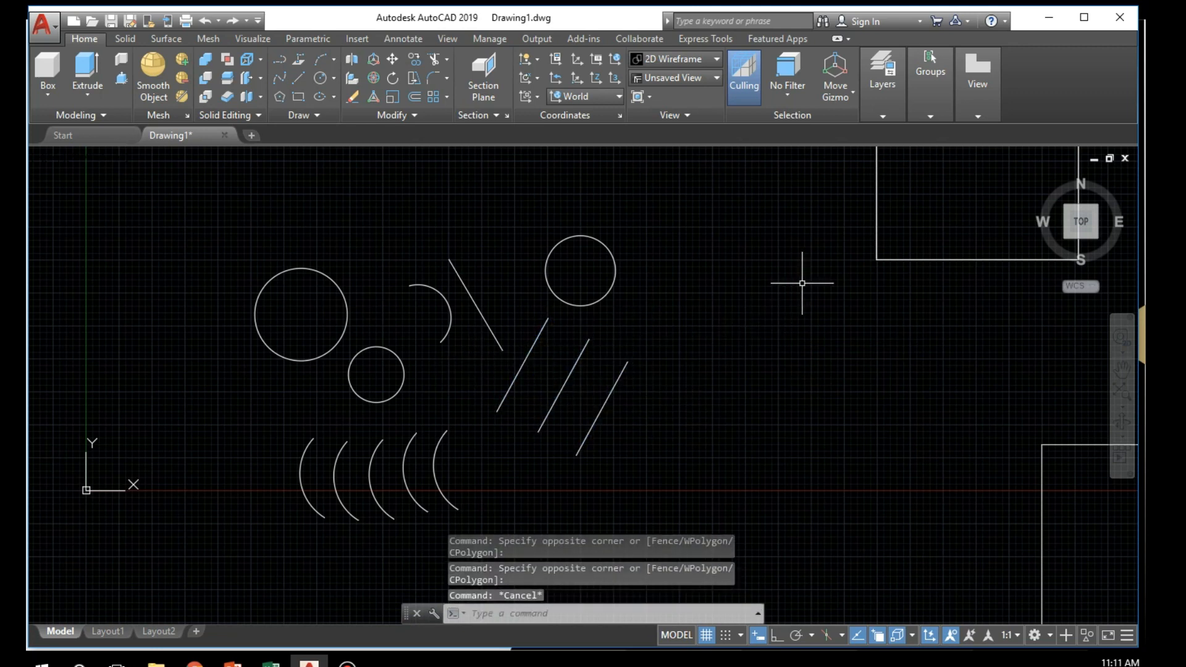
Step: Delete the small circle, upper arc, steep single line and leftmost parallel line using a crossing window, and undo the deletion
{"action": "scroll", "coordinate": [826, 318], "scroll_direction": "down", "scroll_amount": 2}
{"action": "scroll", "coordinate": [826, 317], "scroll_direction": "down", "scroll_amount": 3}
{"action": "mouse_move", "coordinate": [826, 318]}
{"action": "middle_mouse_down"}
{"action": "mouse_move", "coordinate": [643, 331]}
{"action": "mouse_move", "coordinate": [515, 367]}
{"action": "middle_mouse_up"}
{"action": "scroll", "coordinate": [640, 336], "scroll_direction": "up", "scroll_amount": 5}
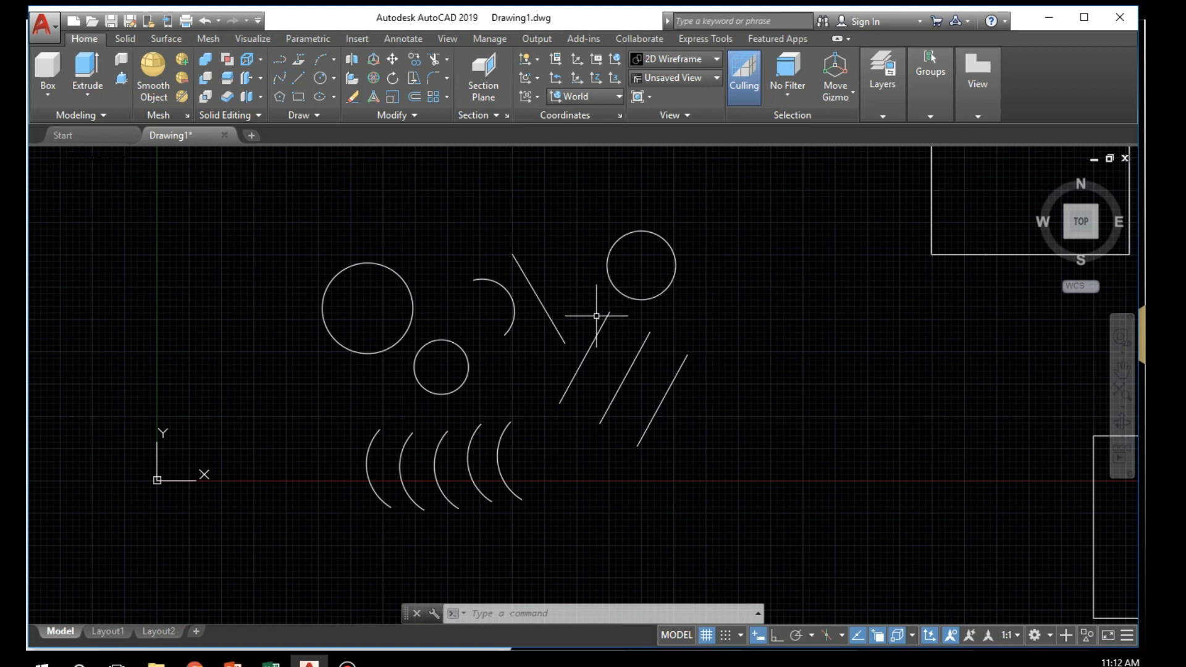
{"action": "left_click", "coordinate": [583, 266]}
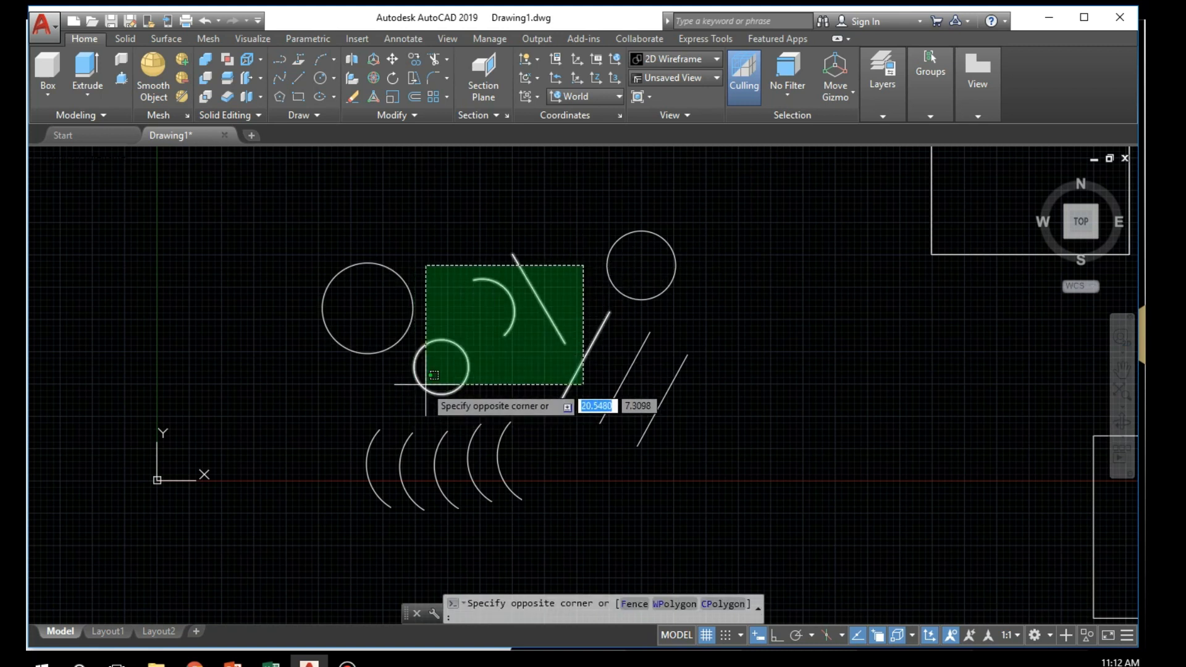
{"action": "left_click", "coordinate": [454, 365]}
{"action": "key", "text": "Delete"}
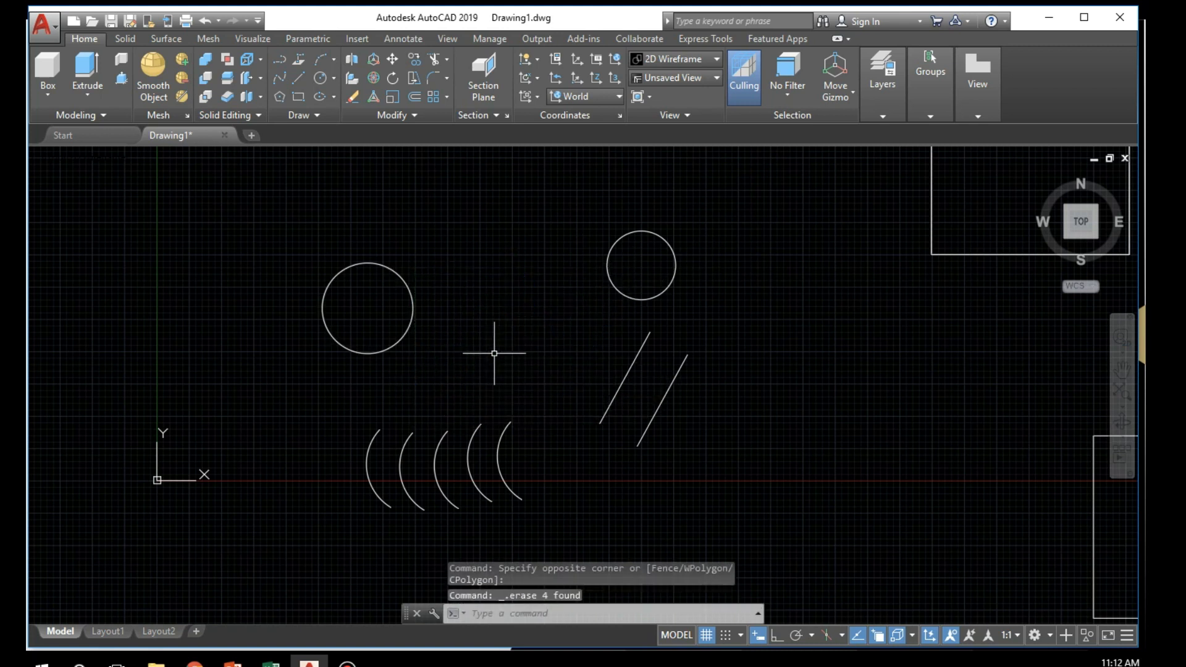
{"action": "key", "text": "ctrl+z"}
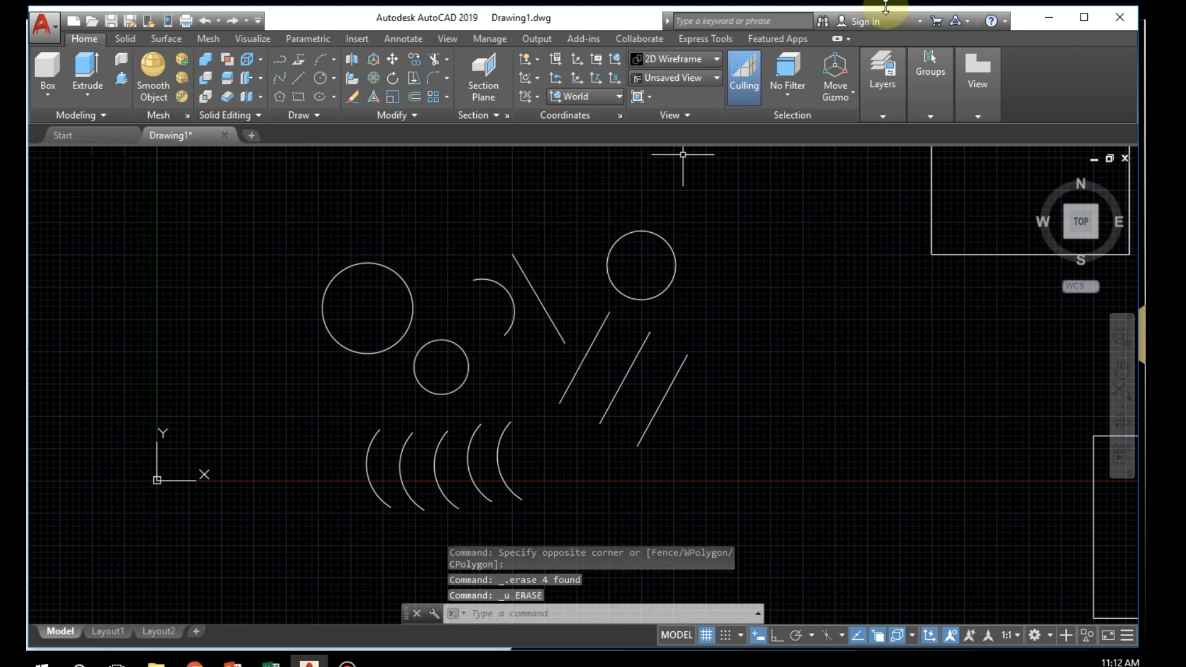
Step: Start Erase, try the Previous option, select all circles, arcs and lines with a crossing window, and cancel
{"action": "left_click", "coordinate": [357, 97]}
{"action": "type", "text": "prev"}
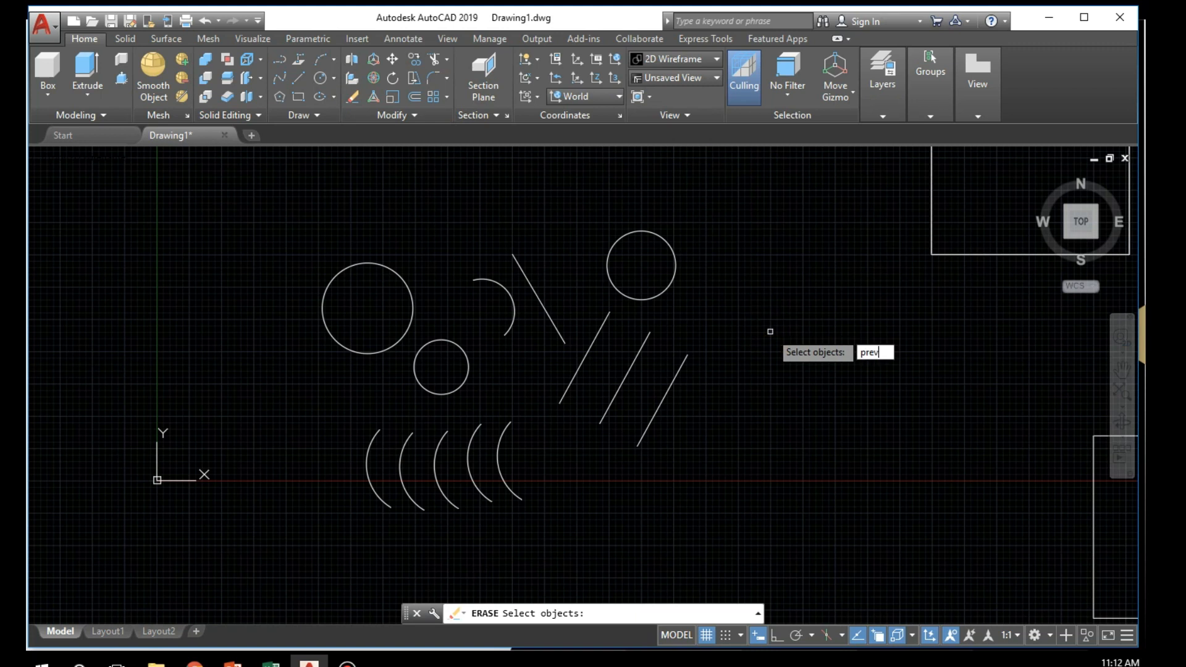
{"action": "type", "text": "ious"}
{"action": "key", "text": "Return"}
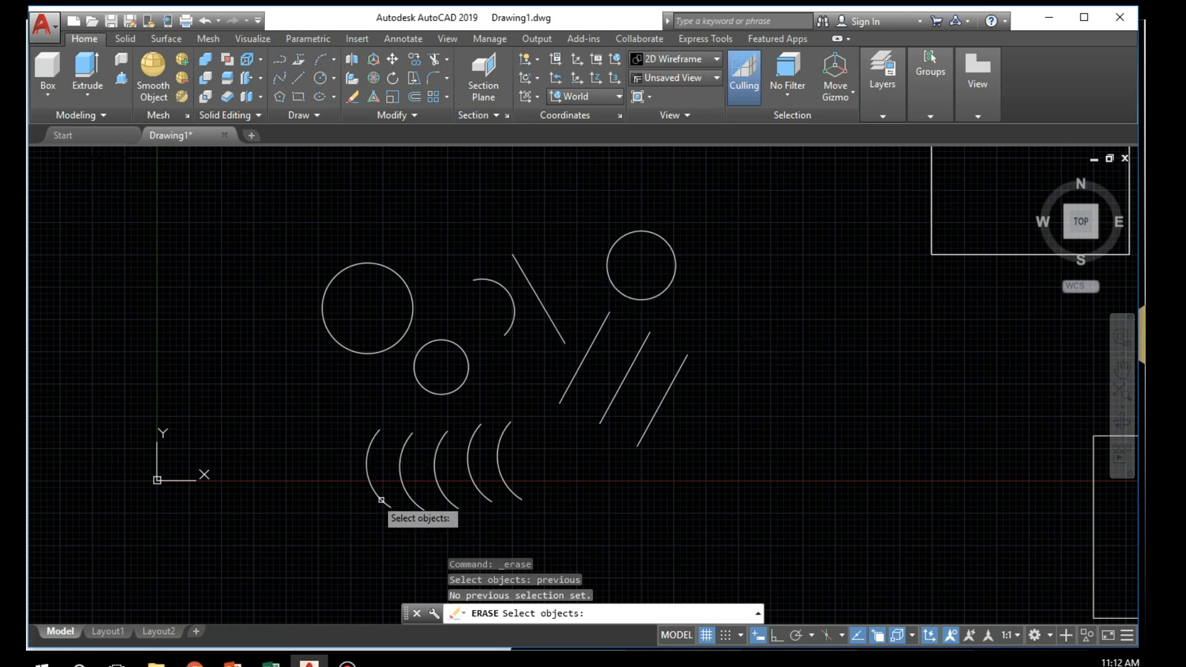
{"action": "left_click", "coordinate": [653, 185]}
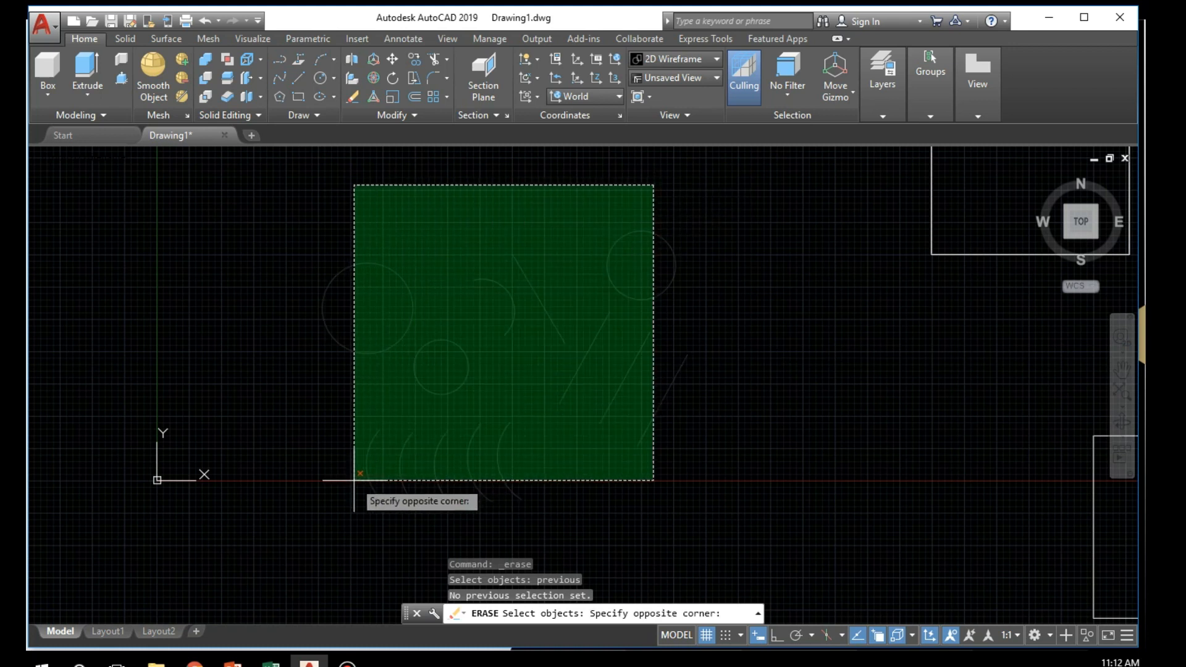
{"action": "left_click", "coordinate": [303, 508]}
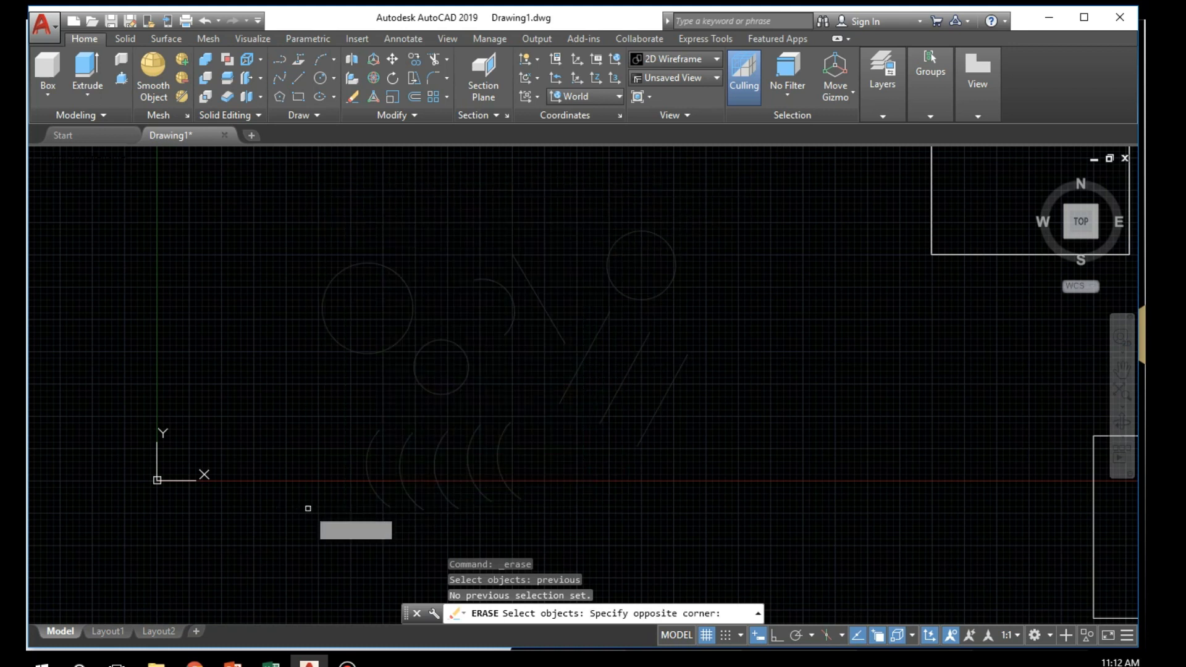
{"action": "key", "text": "Escape"}
{"action": "key", "text": "Escape"}
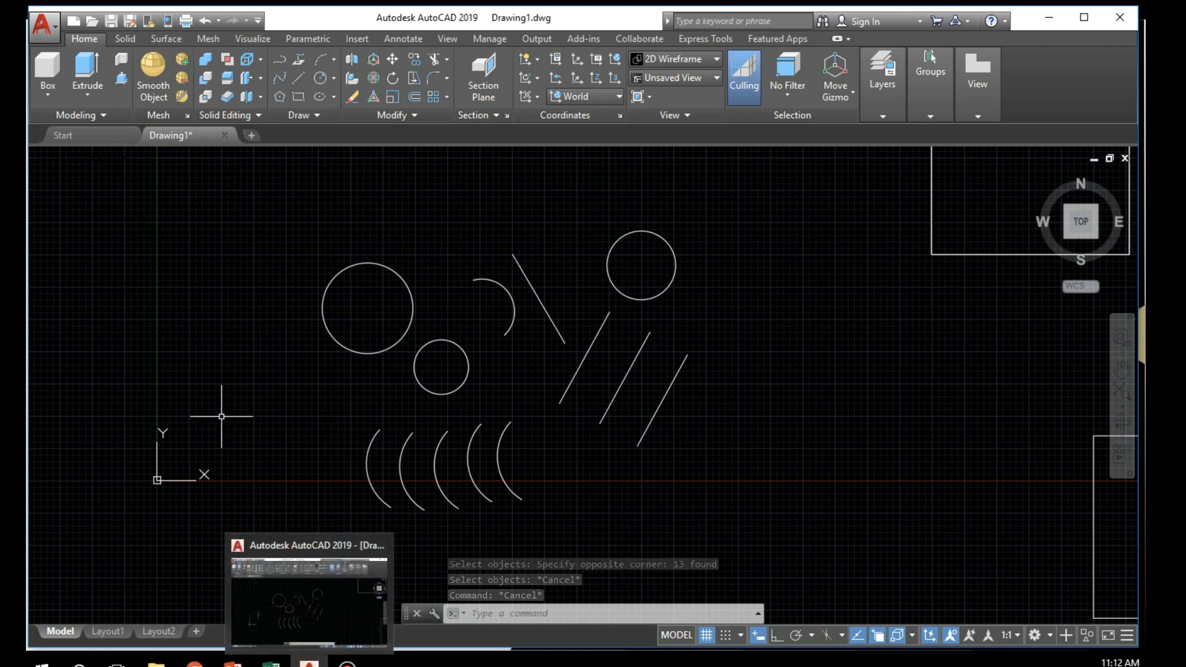
Step: Switch to the PowerPoint slide show and advance to the slide on the UNDO selection option
{"action": "left_click", "coordinate": [307, 663]}
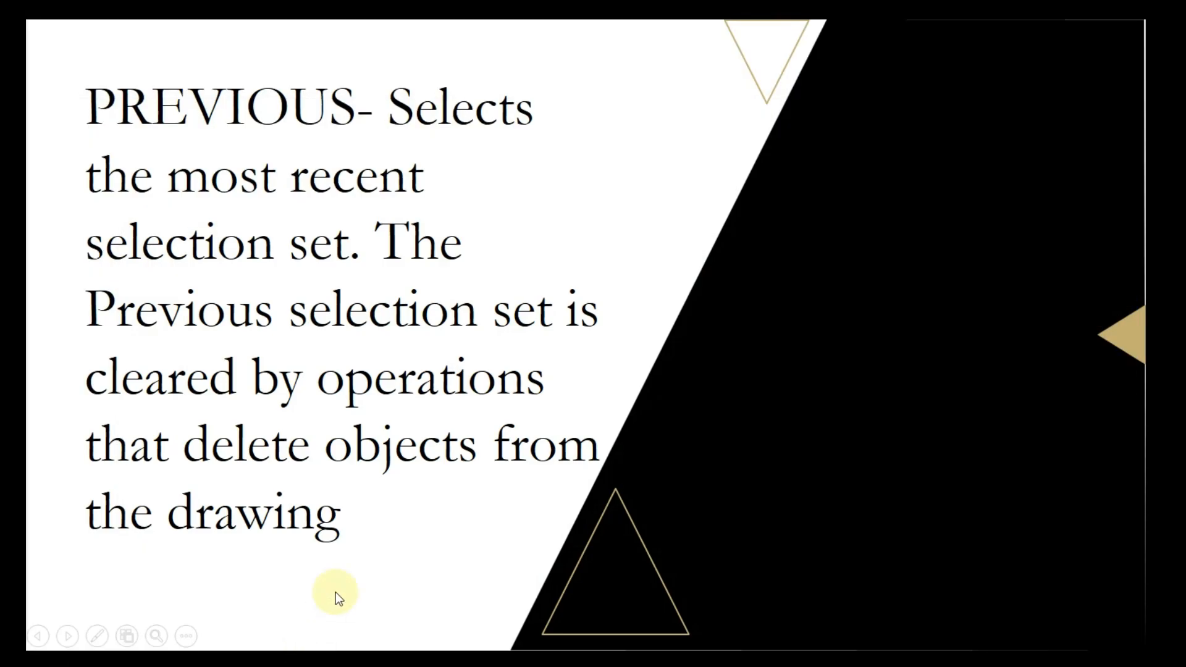
{"action": "left_click", "coordinate": [67, 636]}
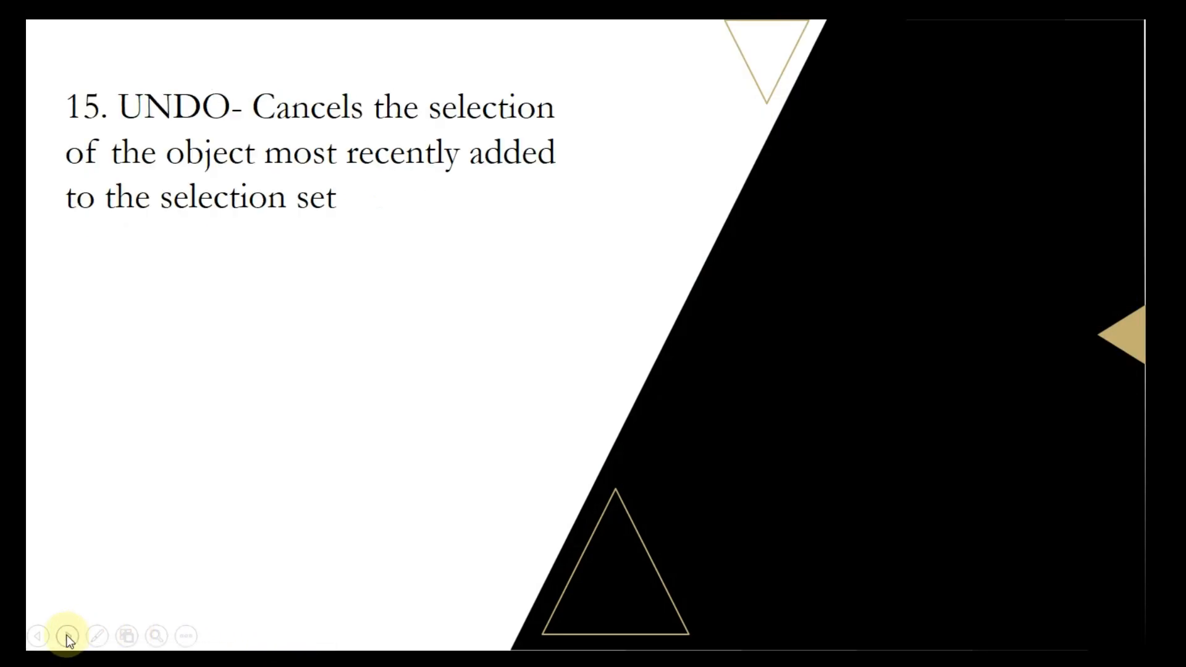
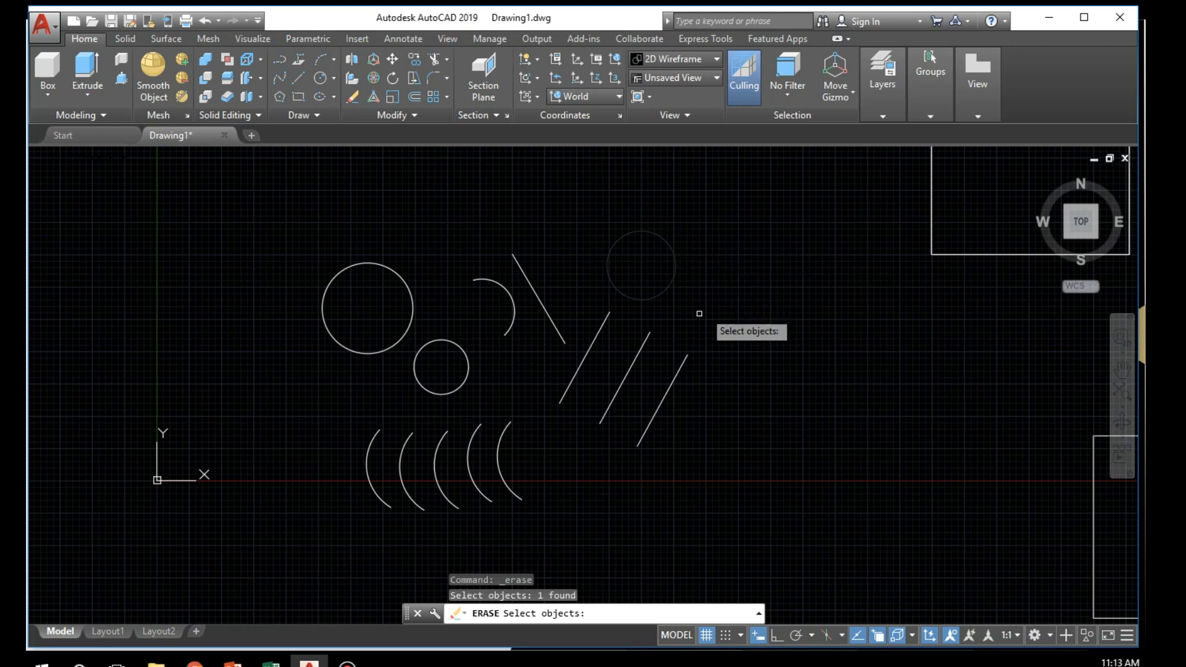
Step: Cancel the pending Erase, erase the steep single line with the Single option, and undo the erasure
{"action": "key", "text": "Escape"}
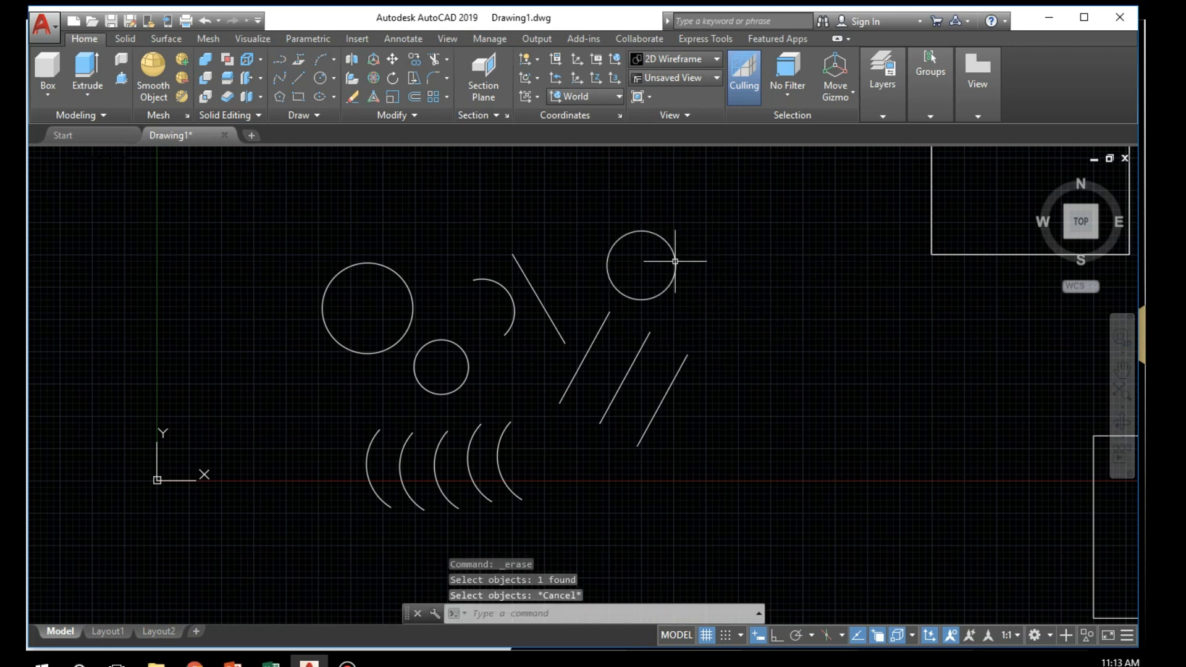
{"action": "left_click", "coordinate": [353, 96]}
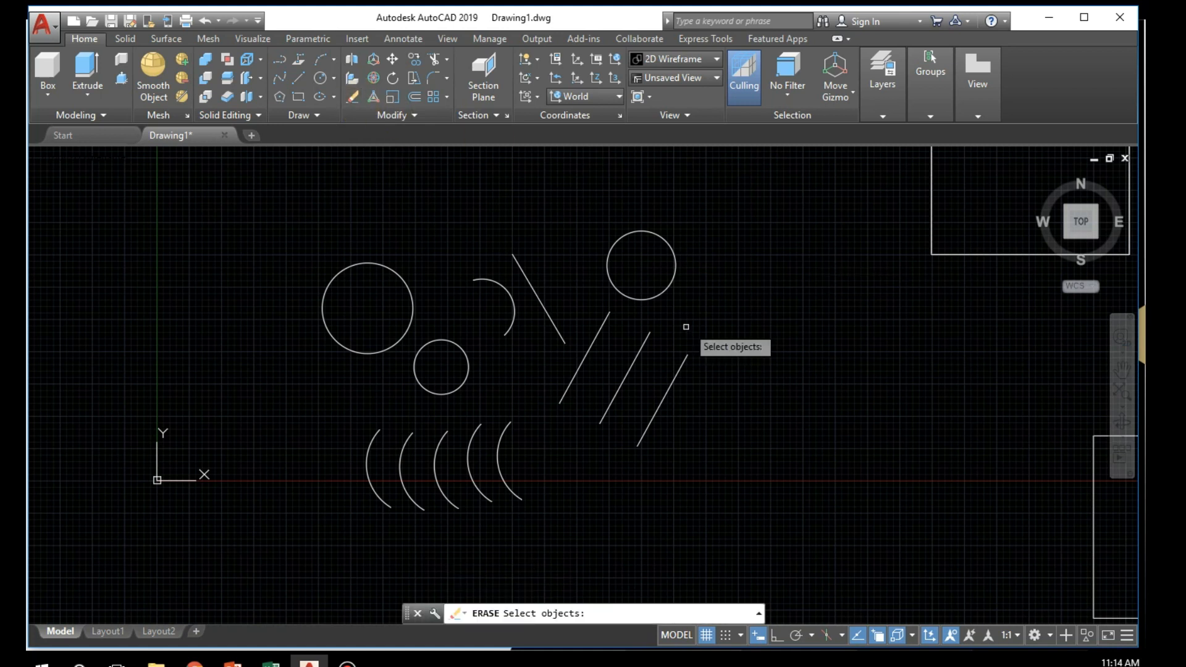
{"action": "type", "text": "si"}
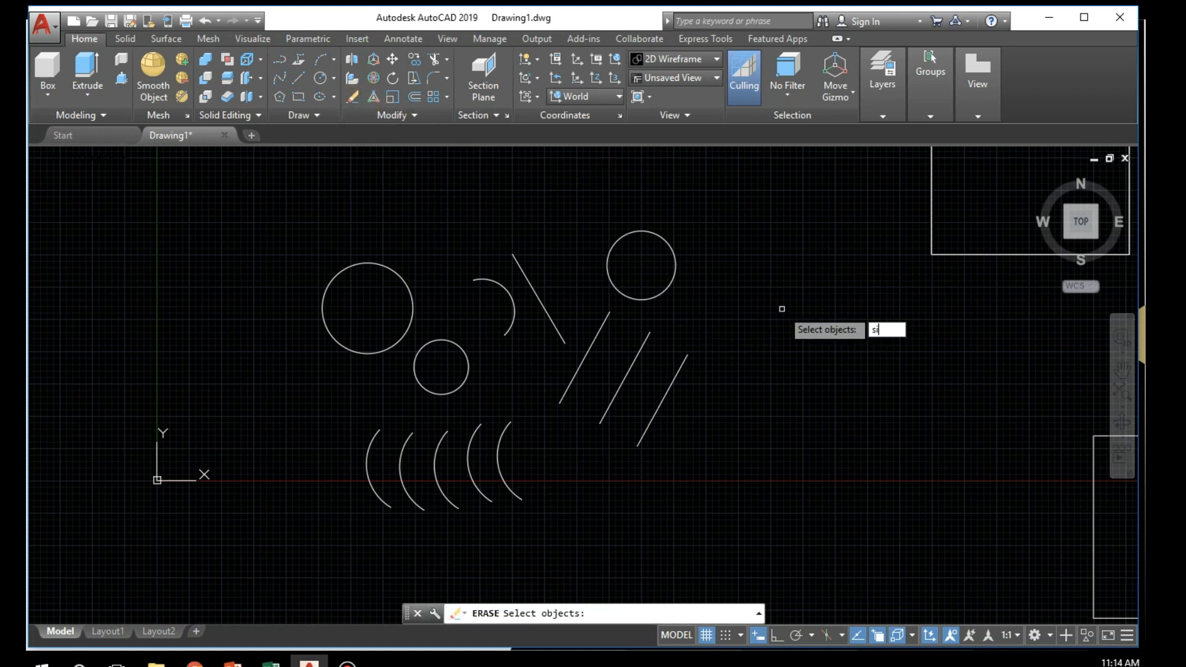
{"action": "type", "text": "ngle"}
{"action": "key", "text": "Return"}
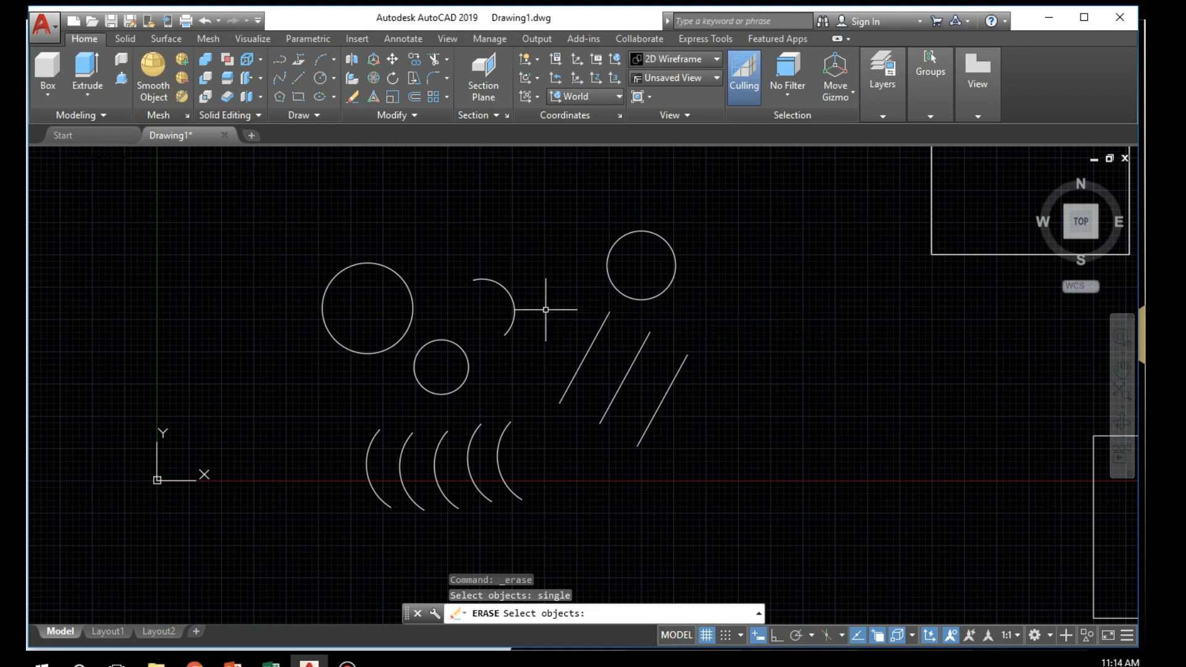
{"action": "left_click", "coordinate": [547, 312]}
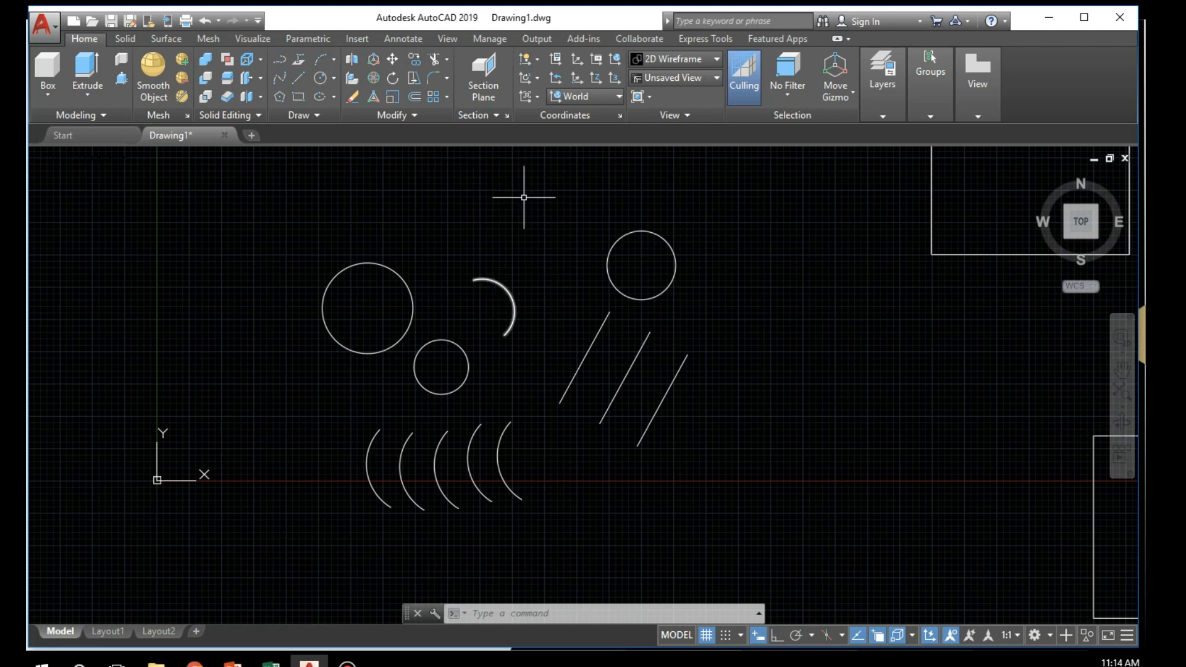
{"action": "key", "text": "ctrl+z"}
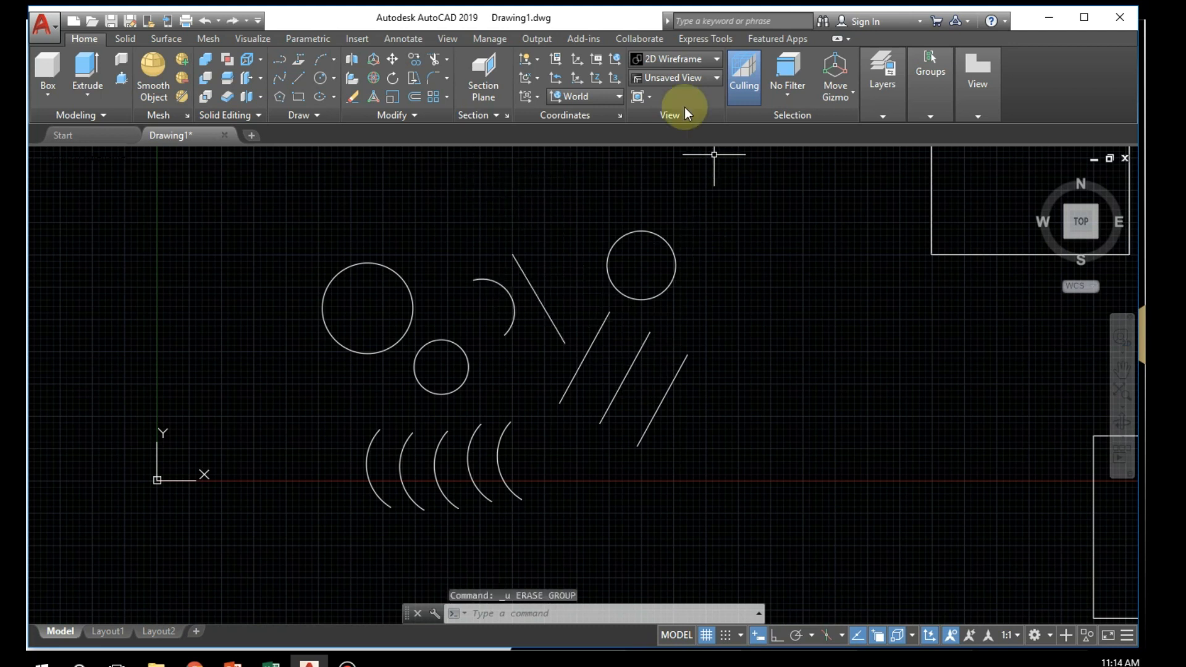
Step: Erase the smallest circle using the Single selection option and undo the erasure
{"action": "left_click", "coordinate": [354, 101]}
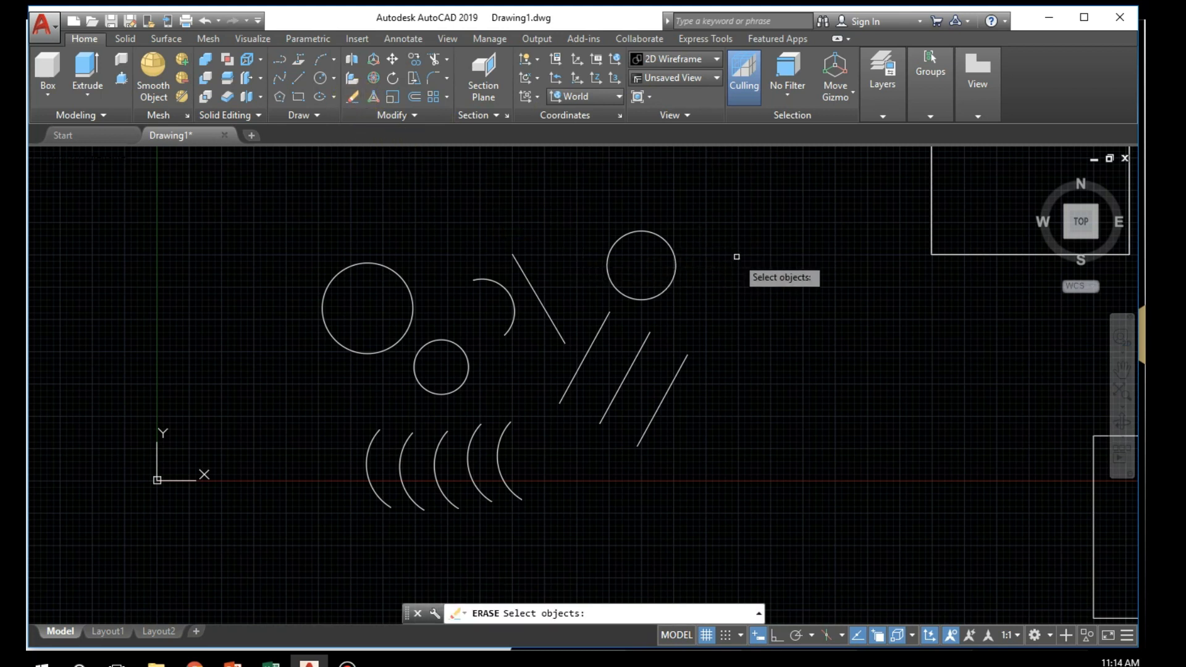
{"action": "type", "text": "single"}
{"action": "key", "text": "Return"}
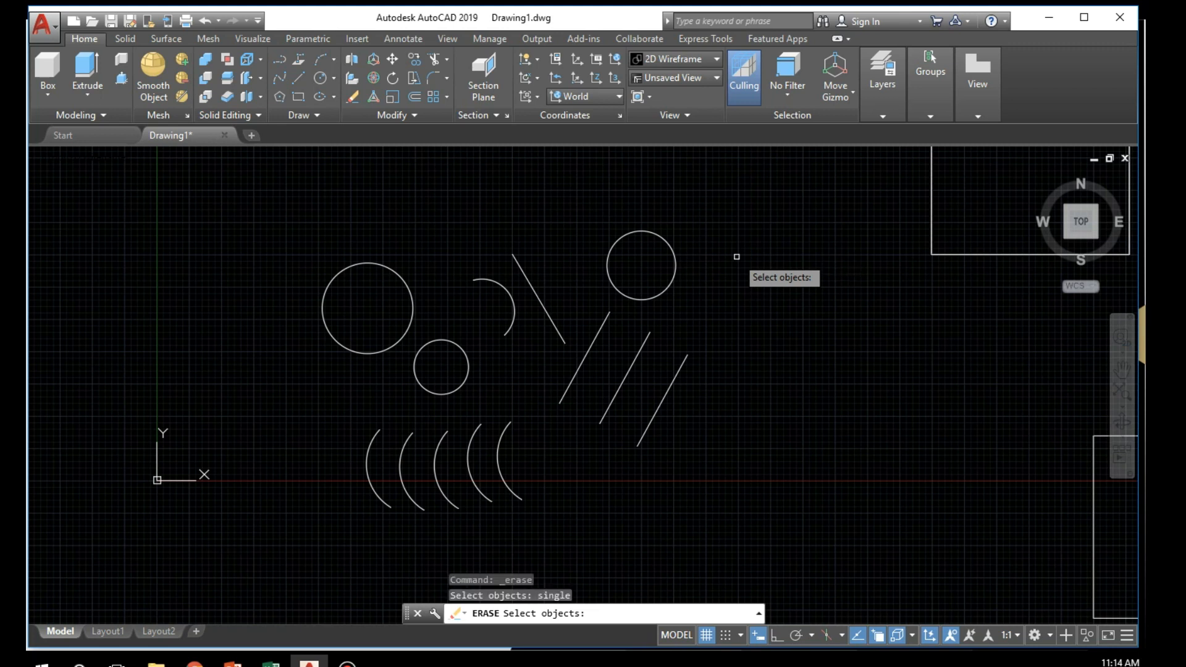
{"action": "left_click", "coordinate": [457, 345]}
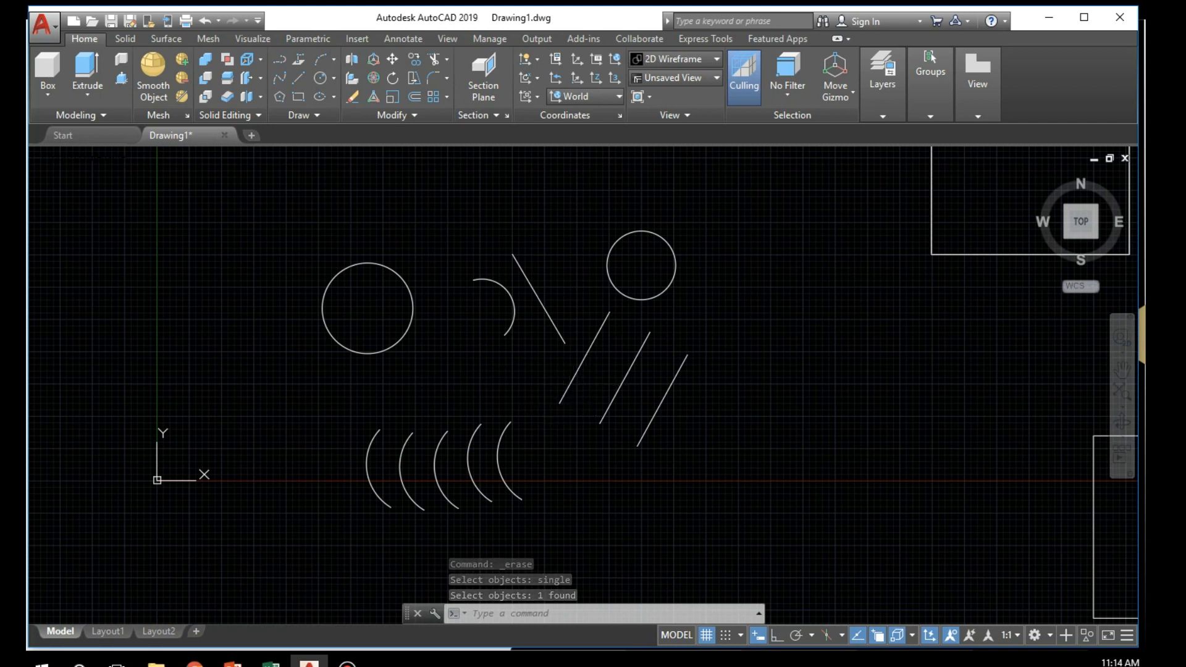
{"action": "key", "text": "ctrl+z"}
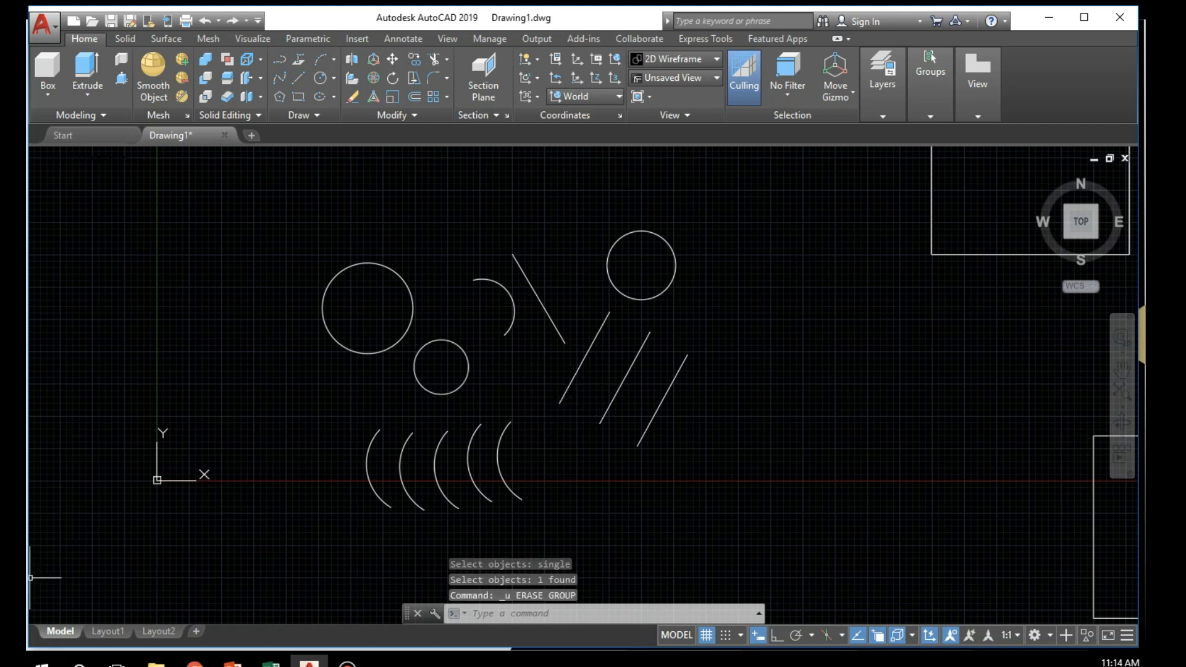
Step: Switch to the PowerPoint slide show, advance to the Subobject selection slide, and return to AutoCAD
{"action": "mouse_move", "coordinate": [233, 660]}
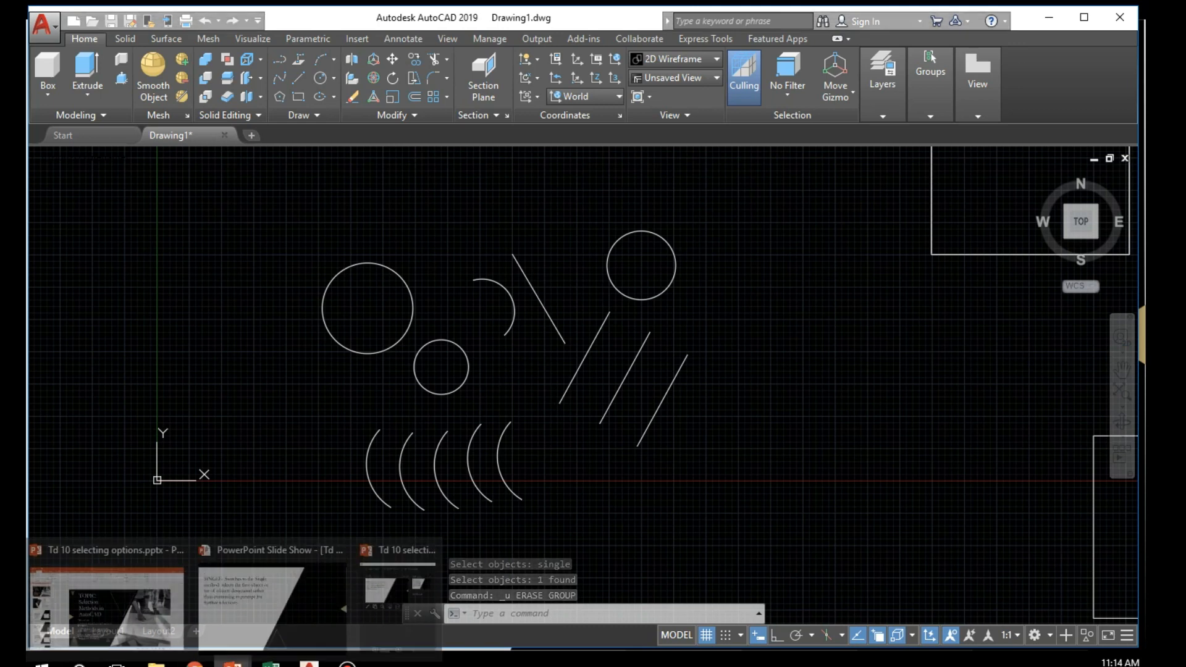
{"action": "left_click", "coordinate": [273, 629]}
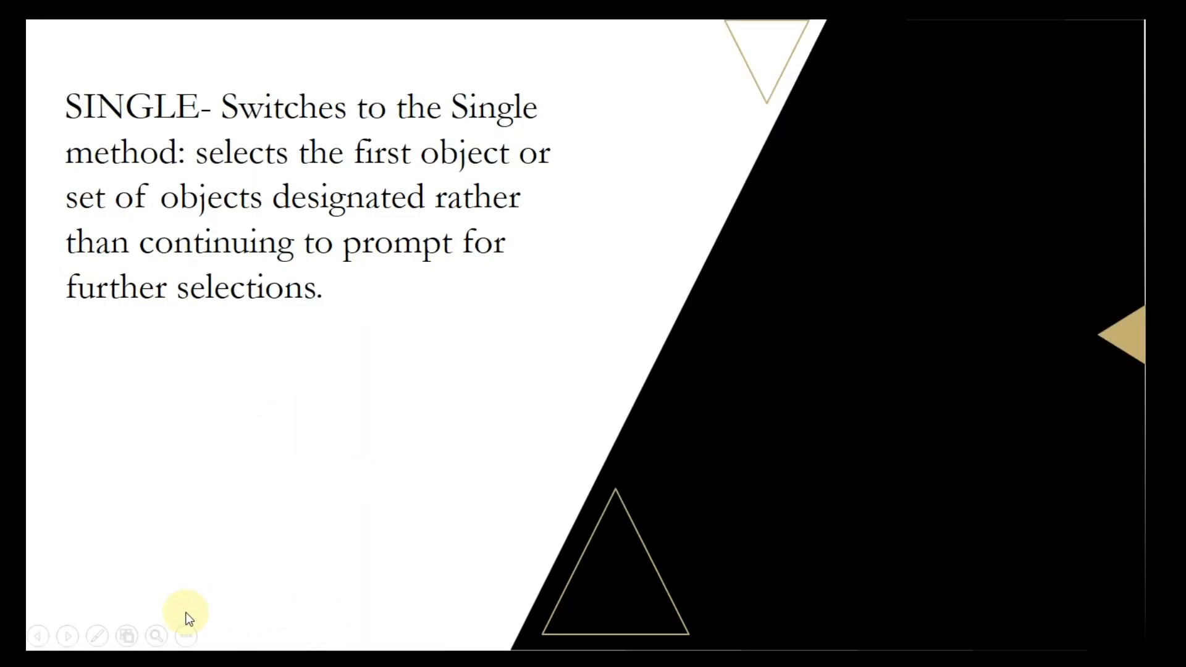
{"action": "left_click", "coordinate": [64, 637]}
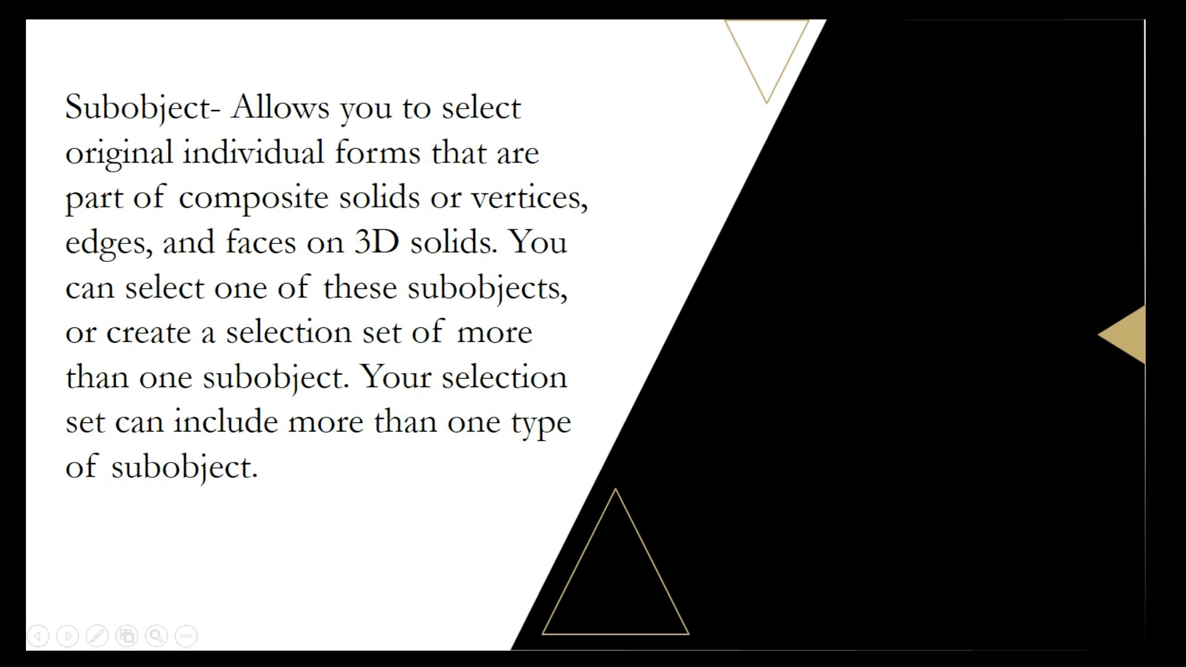
{"action": "key", "text": "alt+Tab"}
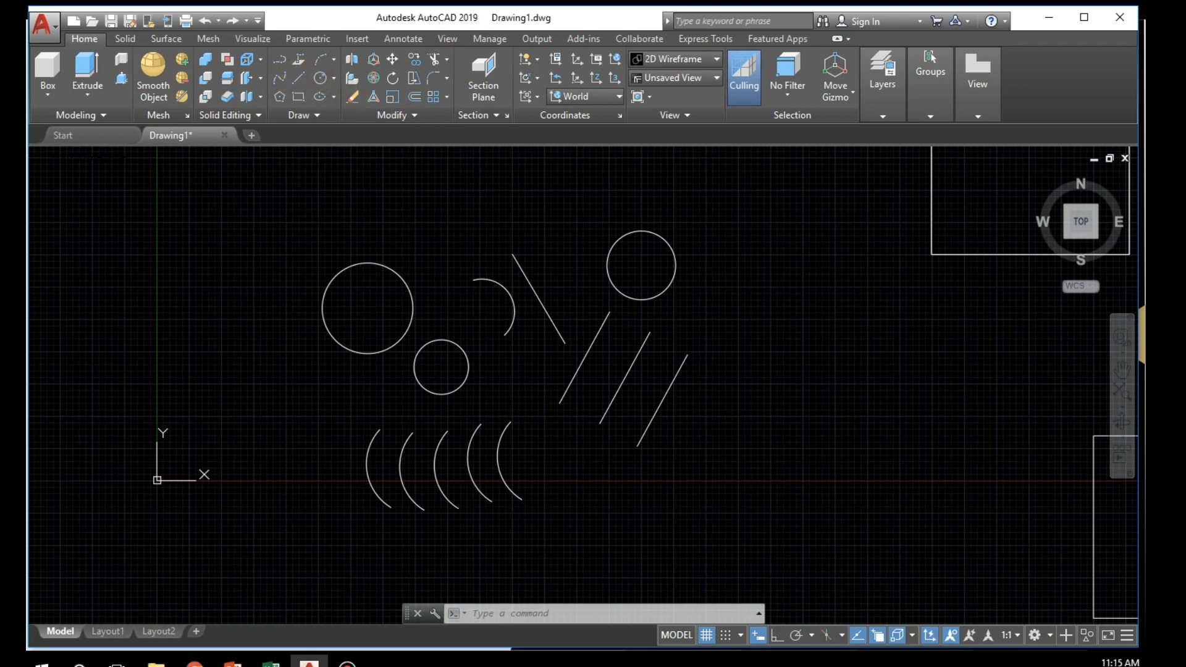
Step: Draw a four-sided outline from separate Line segments in the empty area beside the three parallel lines, with Ortho turned on
{"action": "left_click", "coordinate": [299, 78]}
{"action": "scroll", "coordinate": [800, 378], "scroll_direction": "down", "scroll_amount": 4}
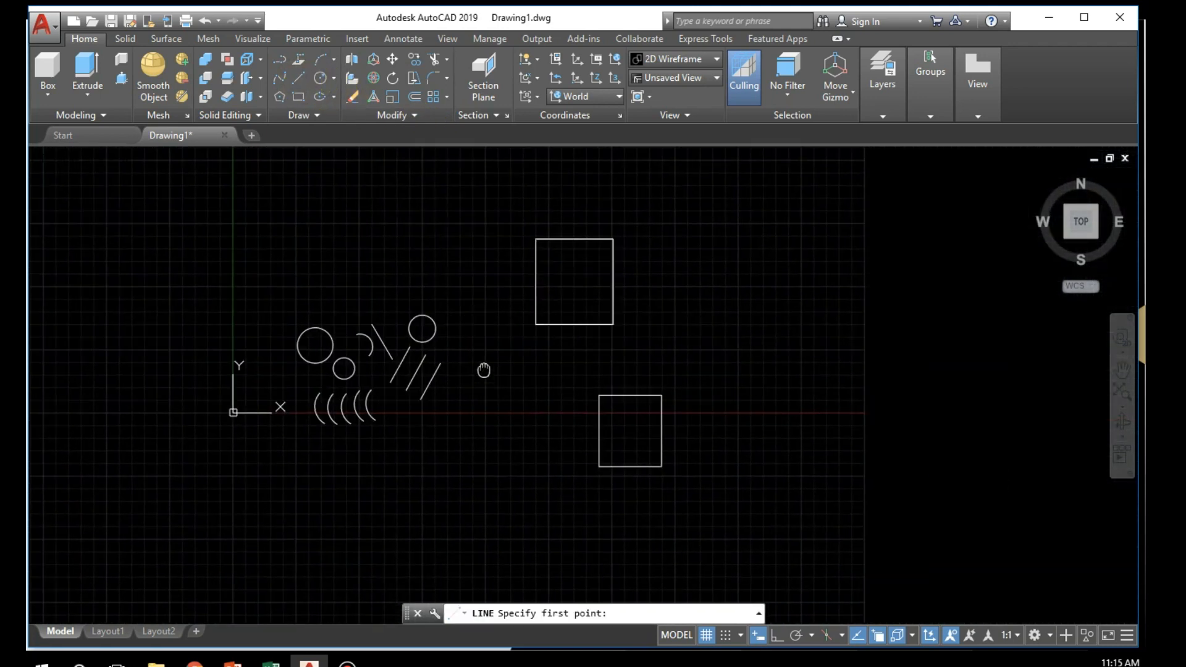
{"action": "scroll", "coordinate": [403, 352], "scroll_direction": "up", "scroll_amount": 6}
{"action": "left_click", "coordinate": [432, 338]}
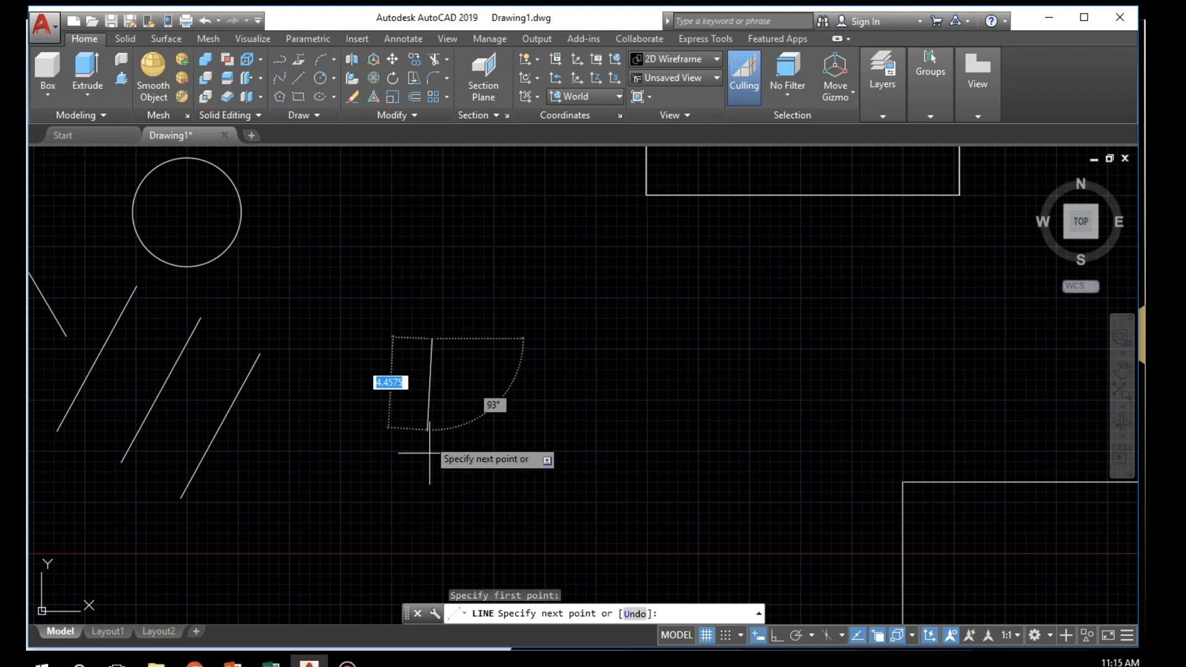
{"action": "left_click", "coordinate": [778, 635]}
{"action": "left_click", "coordinate": [453, 502]}
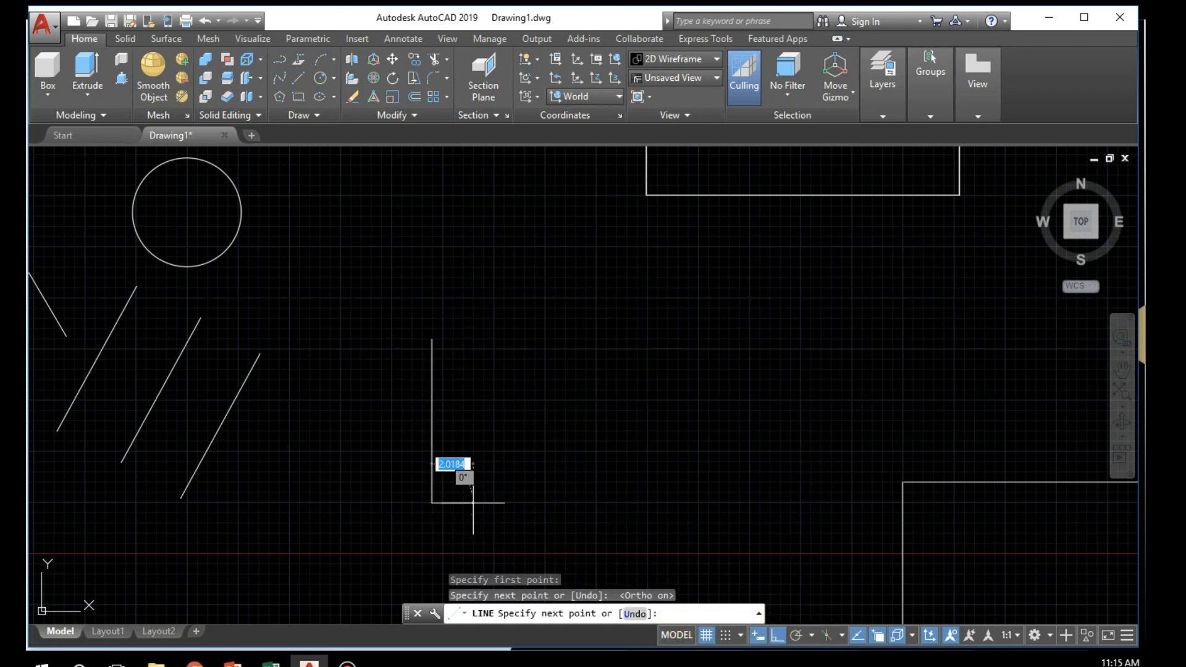
{"action": "left_click", "coordinate": [638, 502]}
{"action": "left_click", "coordinate": [637, 329]}
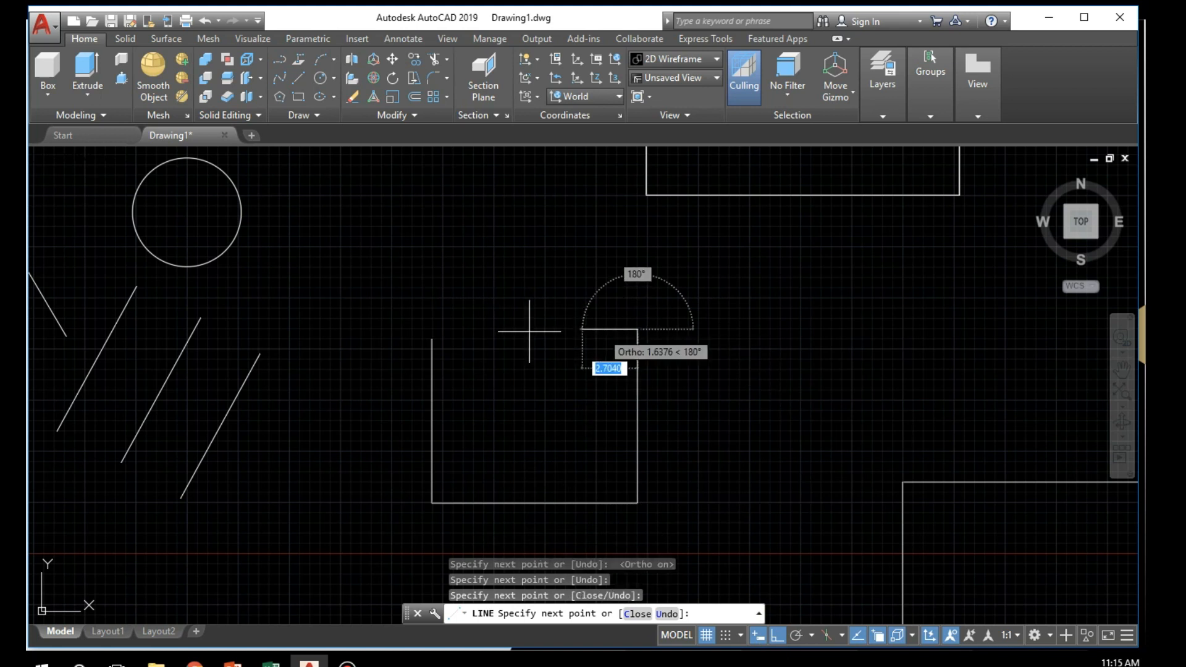
{"action": "left_click", "coordinate": [432, 338]}
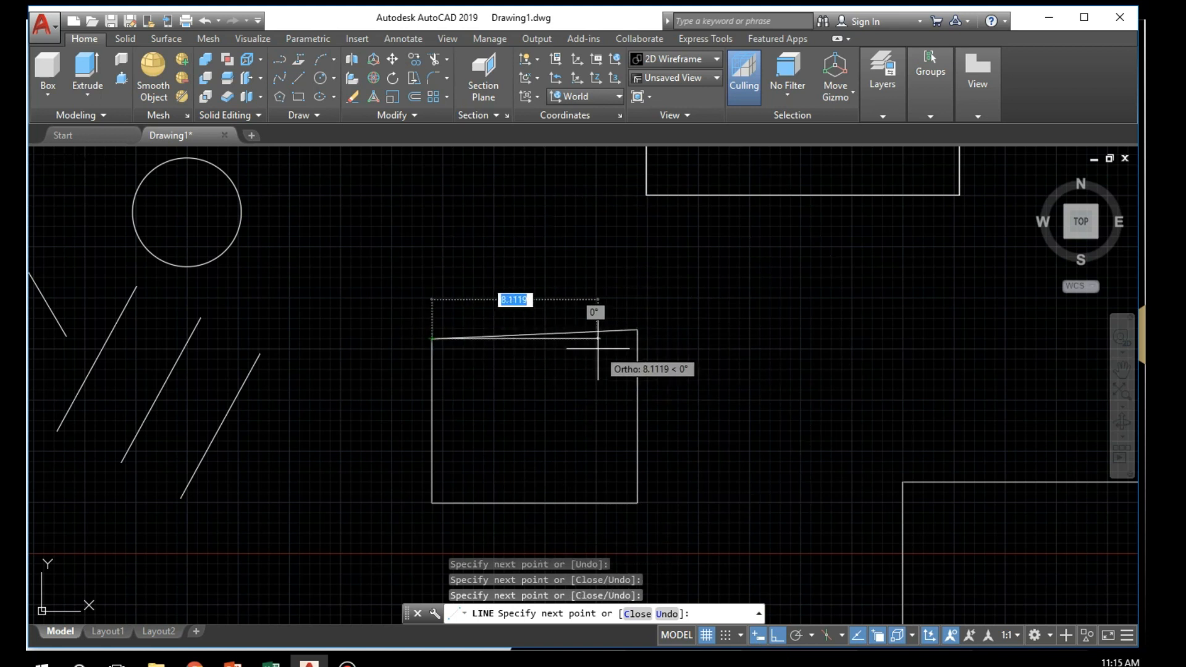
Step: Undo the last two line segments and redraw the right and top sides so the corner aligns with the start point
{"action": "key", "text": "ctrl+z"}
{"action": "key", "text": "ctrl+z"}
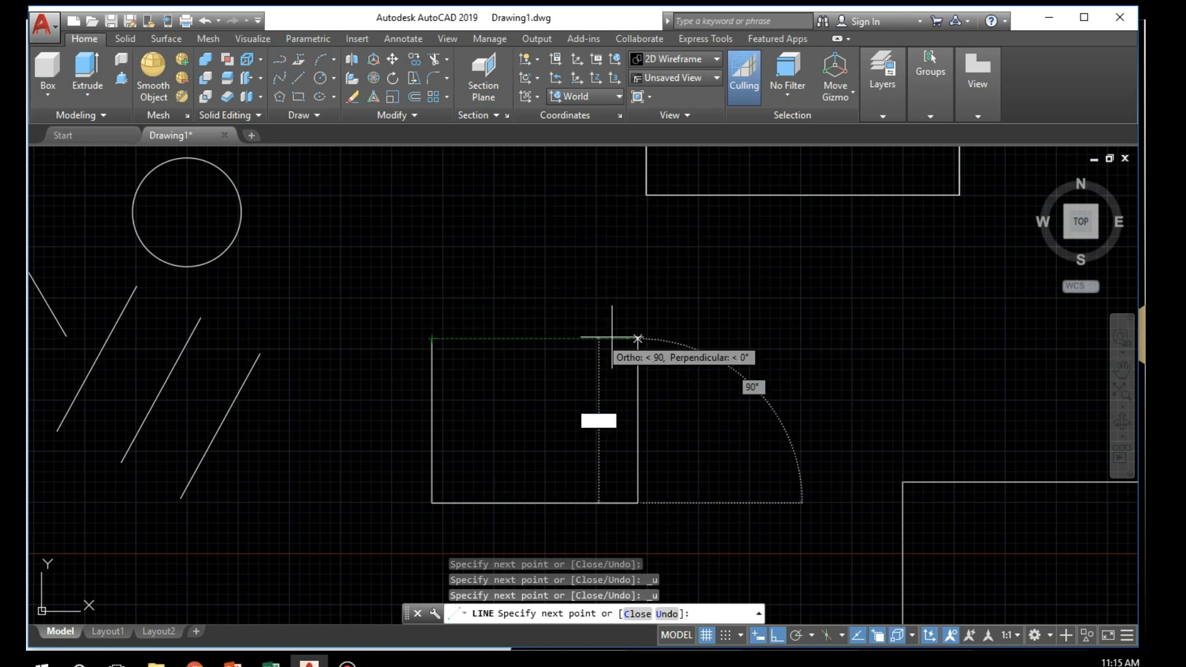
{"action": "left_click", "coordinate": [638, 339]}
{"action": "left_click", "coordinate": [432, 339]}
{"action": "key", "text": "Return"}
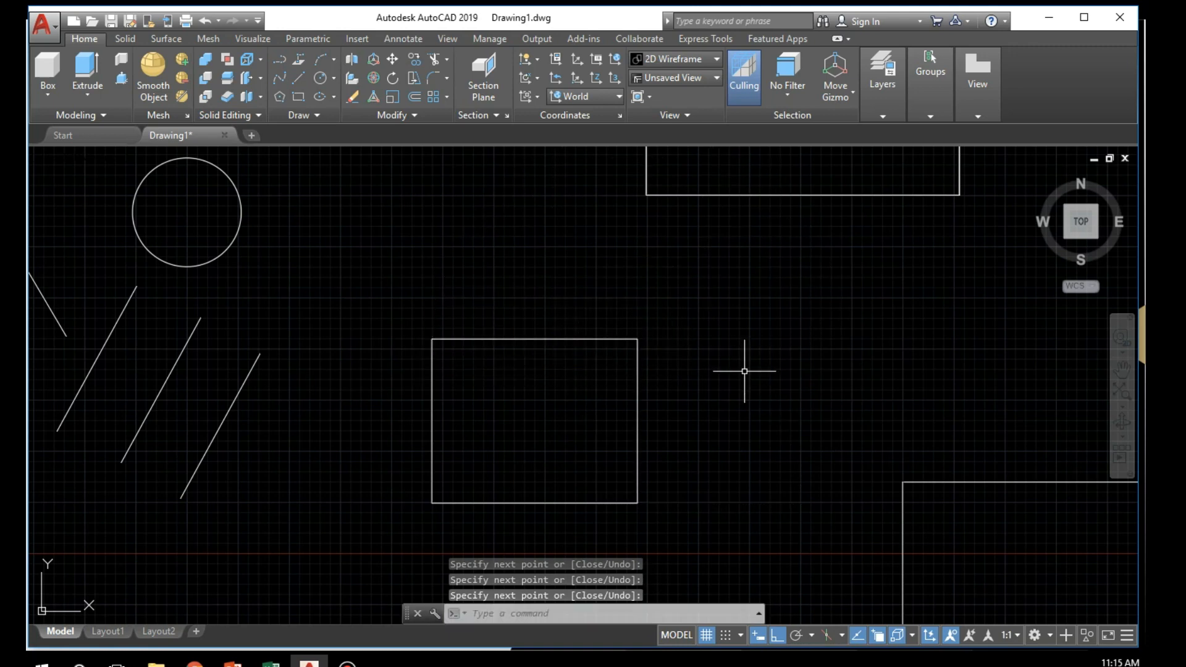
Step: Draw a slightly smaller rectangle with the Rectangle tool just right of the one made of lines
{"action": "scroll", "coordinate": [926, 413], "scroll_direction": "down", "scroll_amount": 4}
{"action": "middle_click_drag", "start_coordinate": [910, 398], "coordinate": [604, 395]}
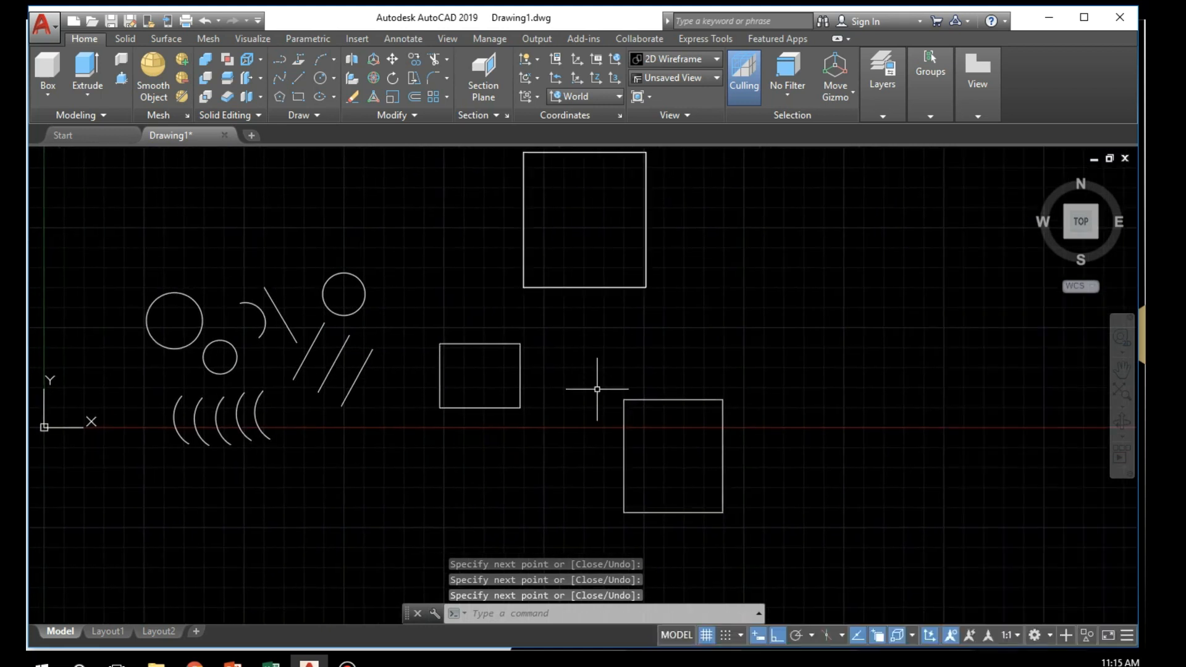
{"action": "scroll", "coordinate": [662, 411], "scroll_direction": "up", "scroll_amount": 2}
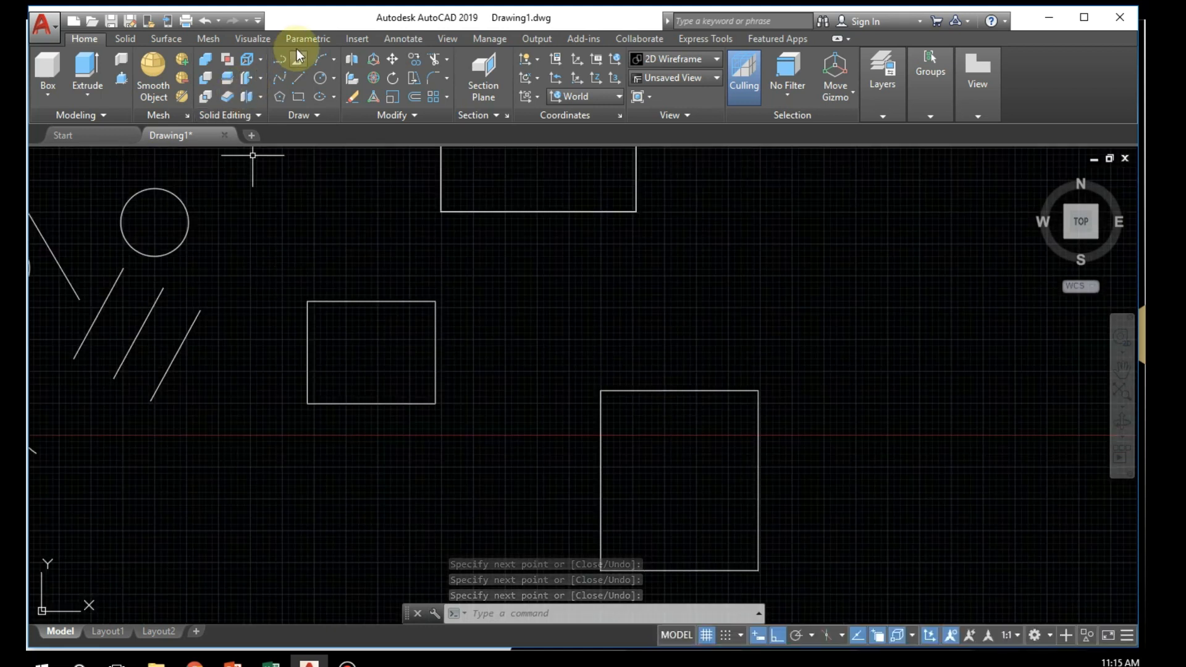
{"action": "left_click", "coordinate": [299, 96]}
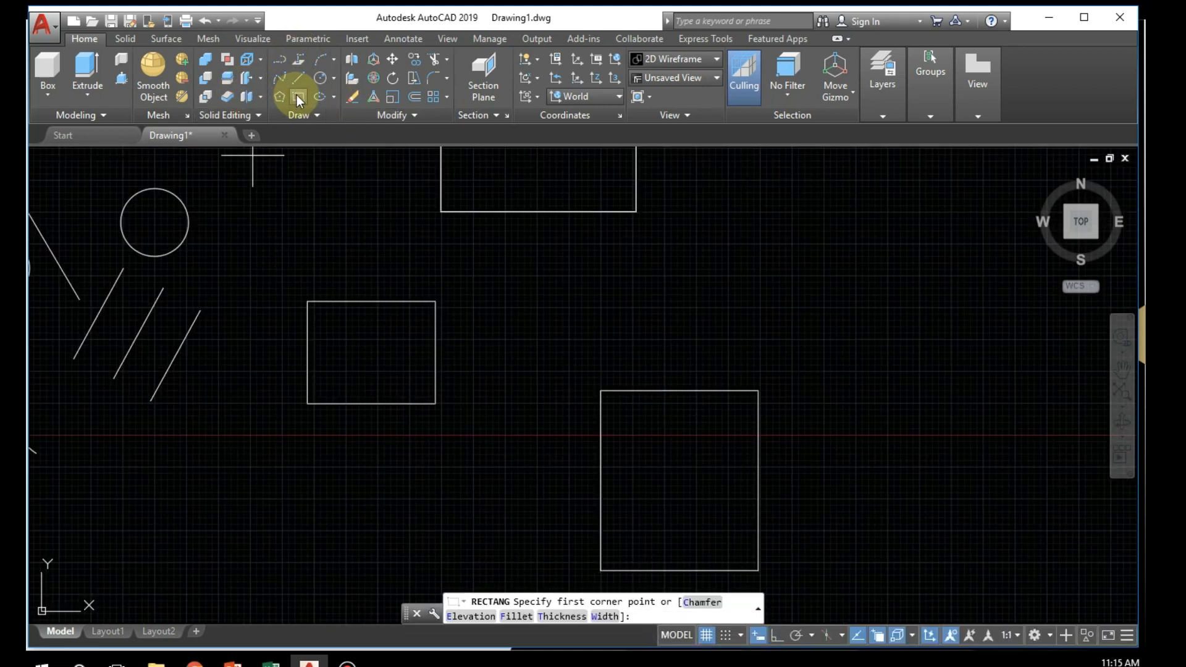
{"action": "left_click", "coordinate": [468, 299]}
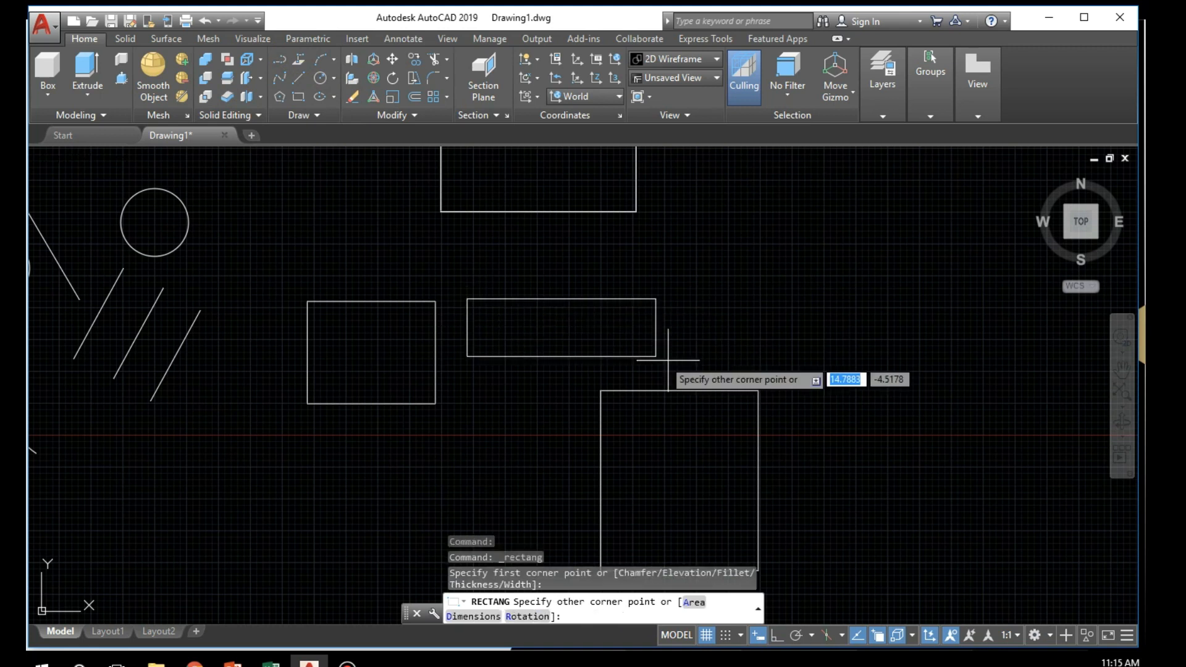
{"action": "left_click", "coordinate": [576, 397]}
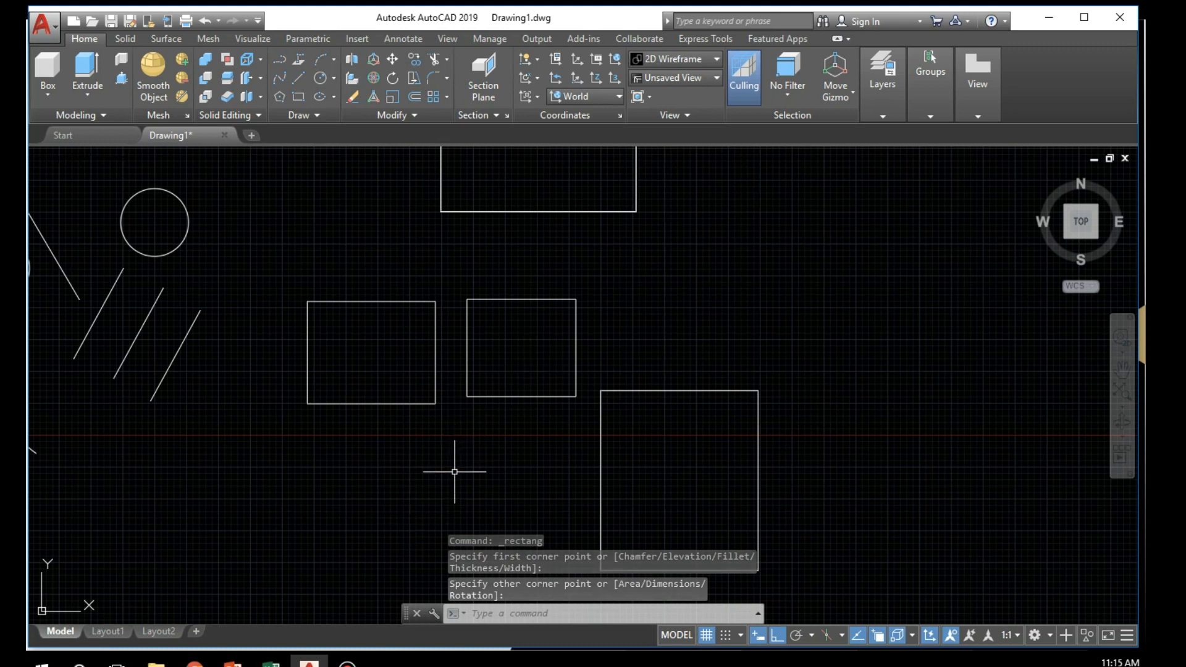
Step: Erase the left vertical line of the rectangle made of separate lines
{"action": "left_click", "coordinate": [348, 98]}
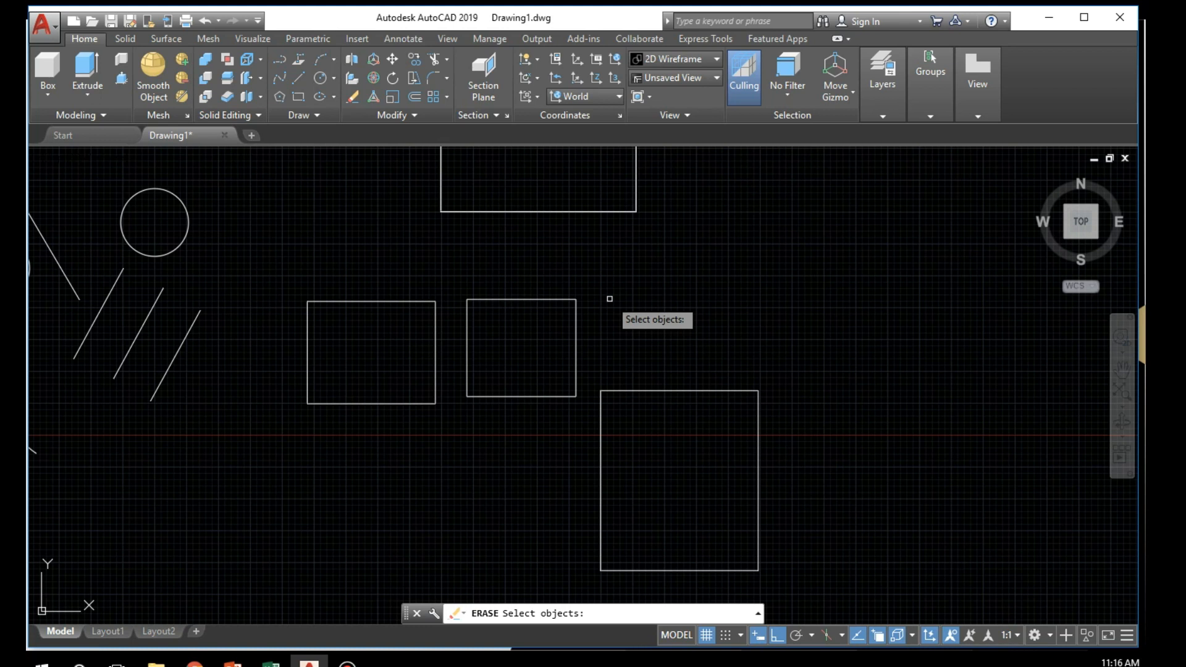
{"action": "left_click", "coordinate": [575, 310]}
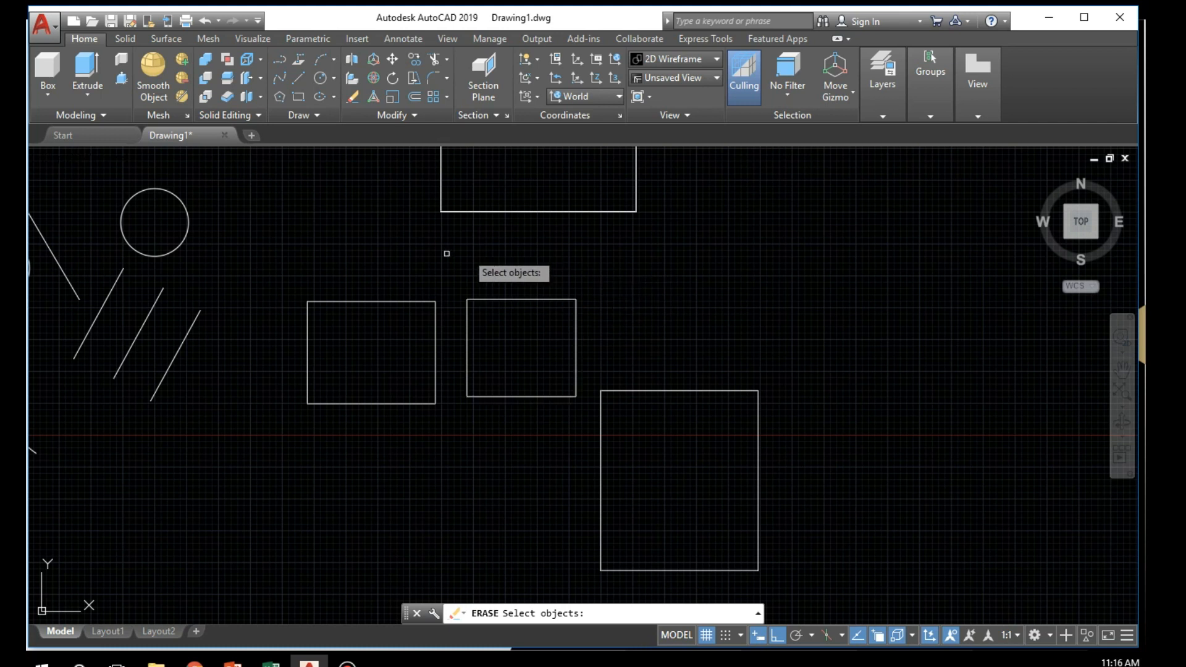
{"action": "left_click", "coordinate": [309, 336]}
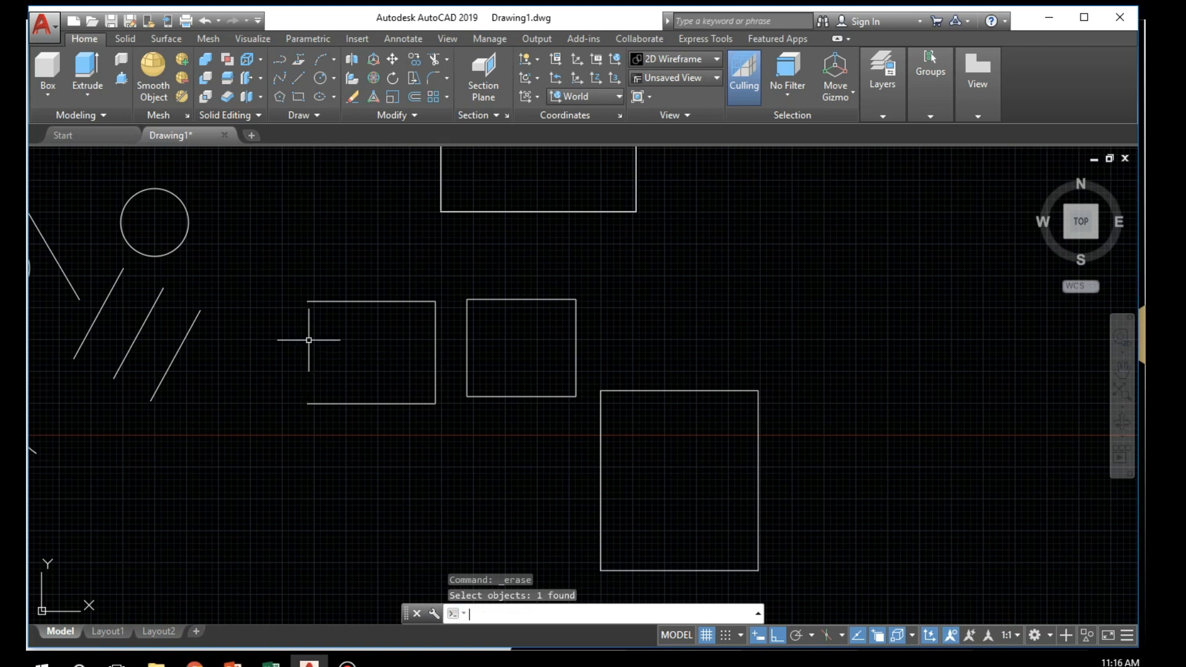
{"action": "key", "text": "Return"}
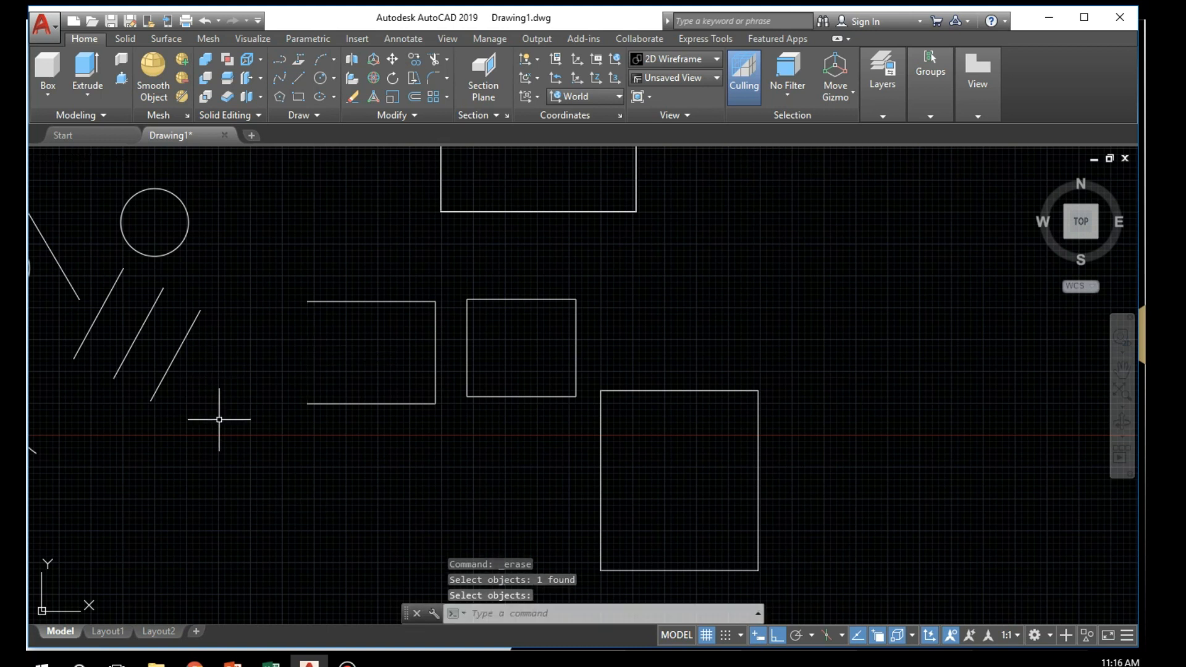
Step: Erase the small rectangle drawn with the Rectangle tool by picking its left edge, and undo the erasure
{"action": "left_click", "coordinate": [354, 96]}
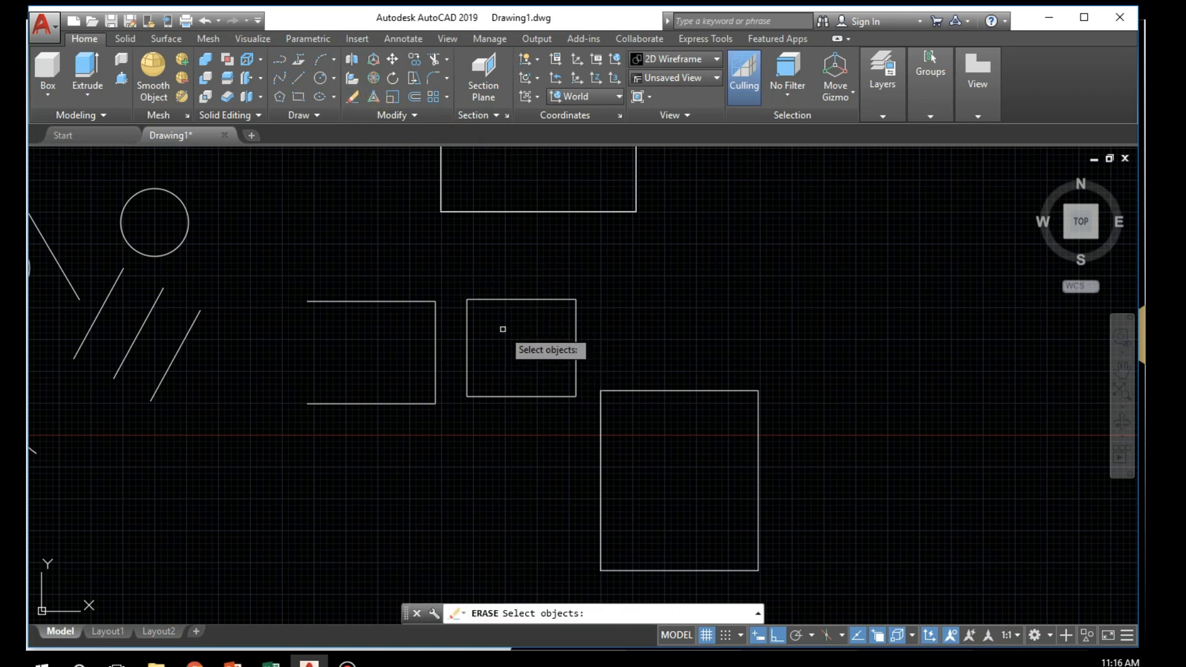
{"action": "left_click", "coordinate": [468, 329]}
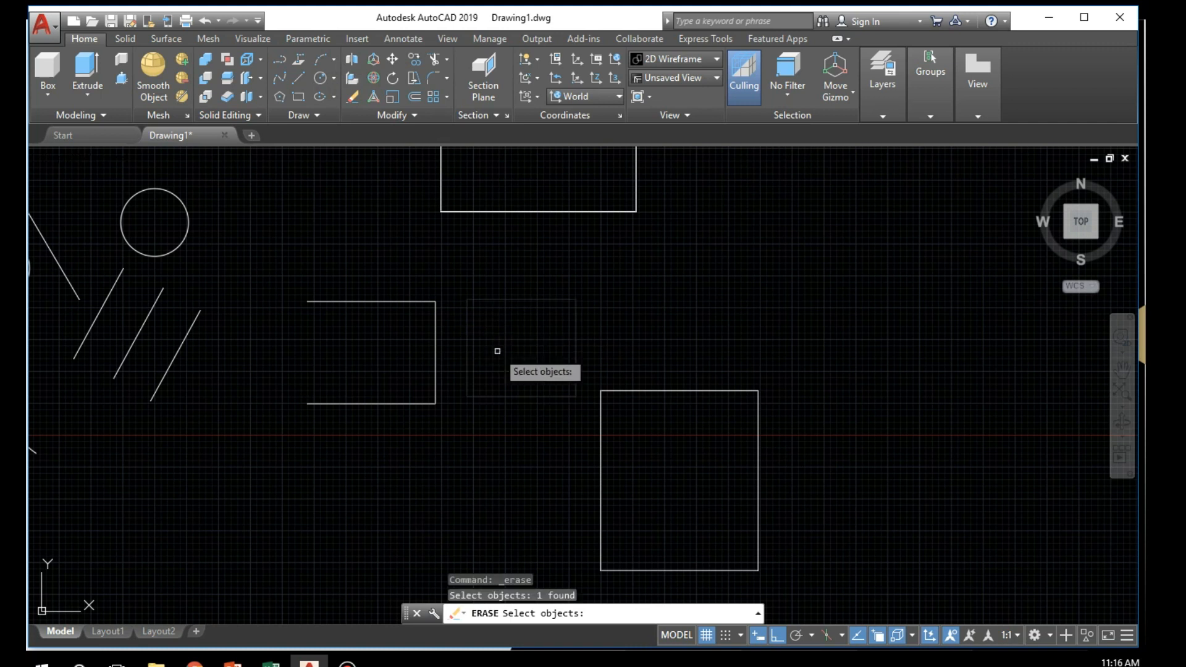
{"action": "key", "text": "Return"}
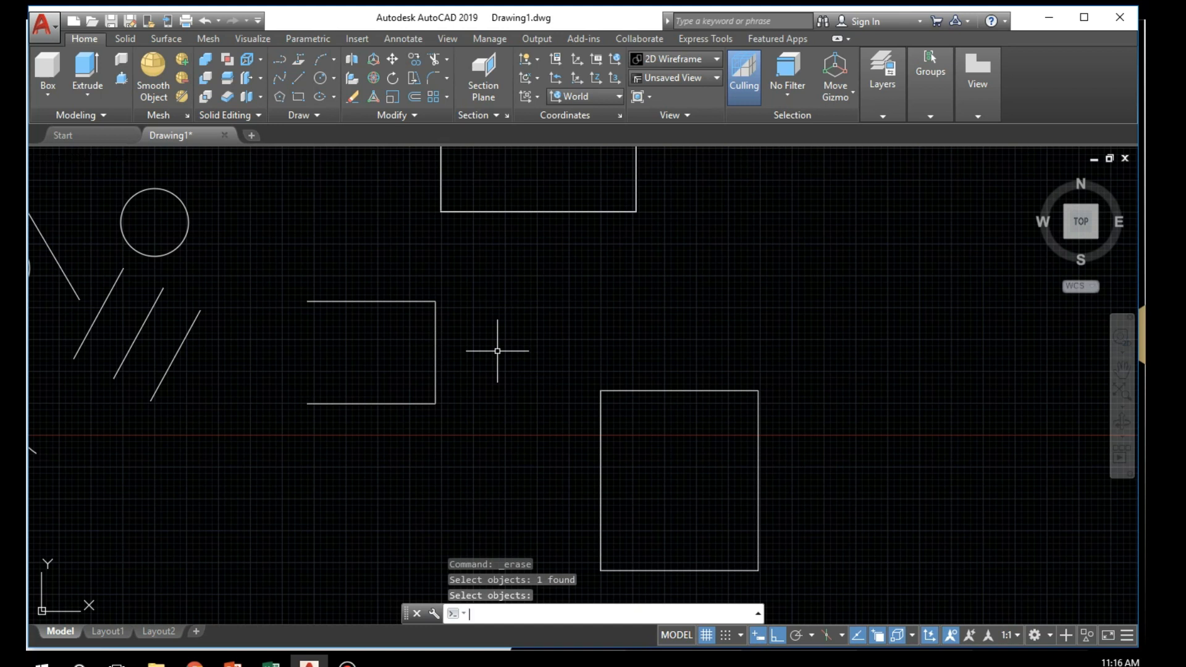
{"action": "key", "text": "ctrl+z"}
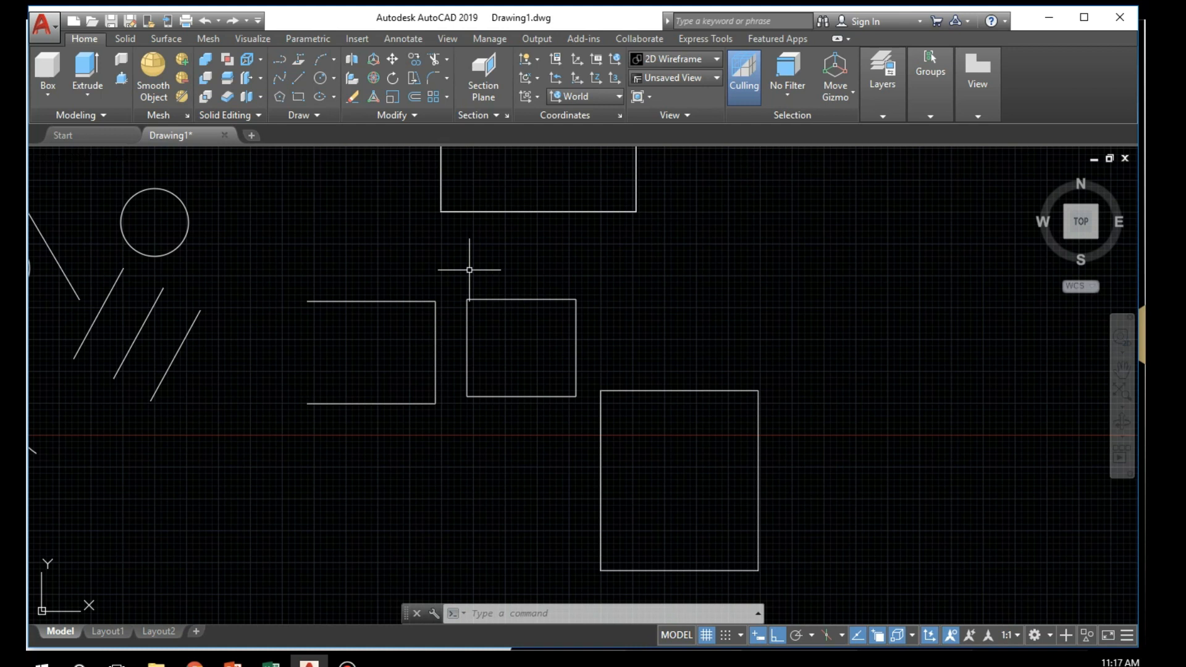
Step: Erase only the bottom edge of the small polyline rectangle using the Subobject selection option
{"action": "left_click", "coordinate": [353, 97]}
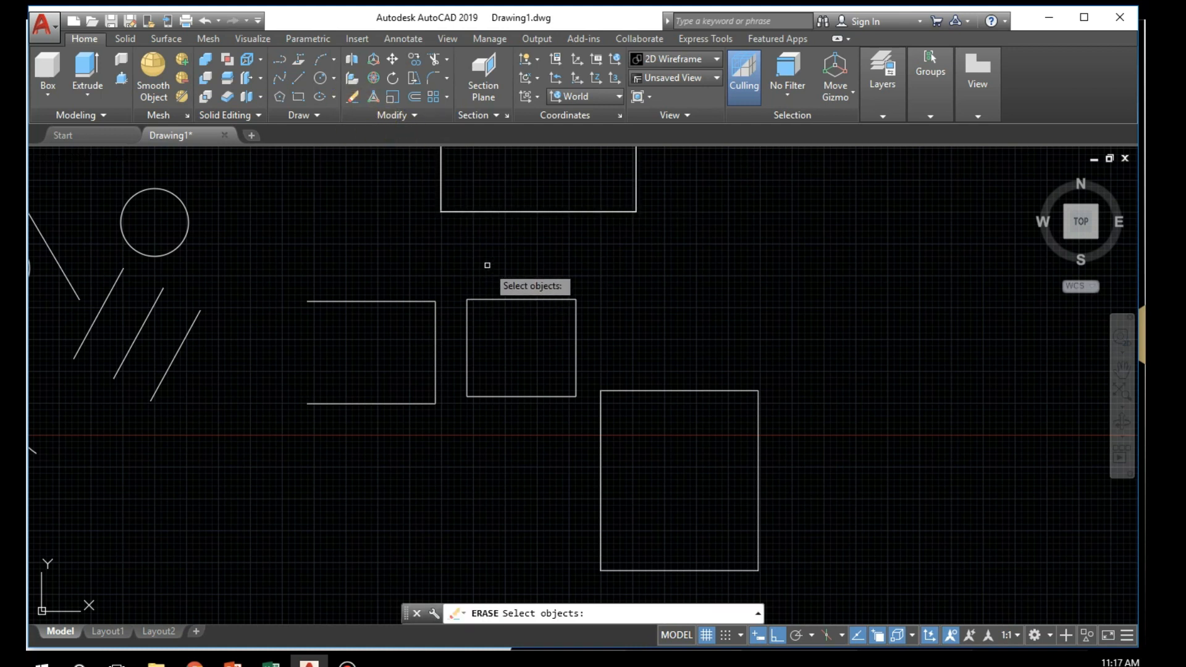
{"action": "type", "text": "Su"}
{"action": "type", "text": "bobject"}
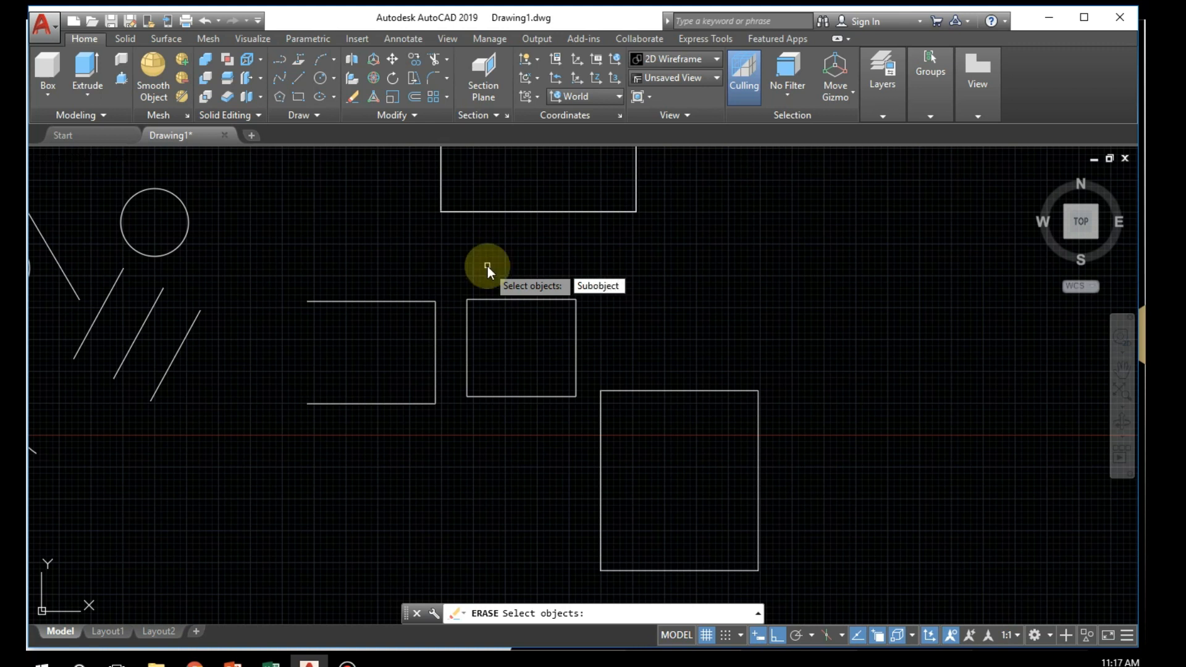
{"action": "key", "text": "Return"}
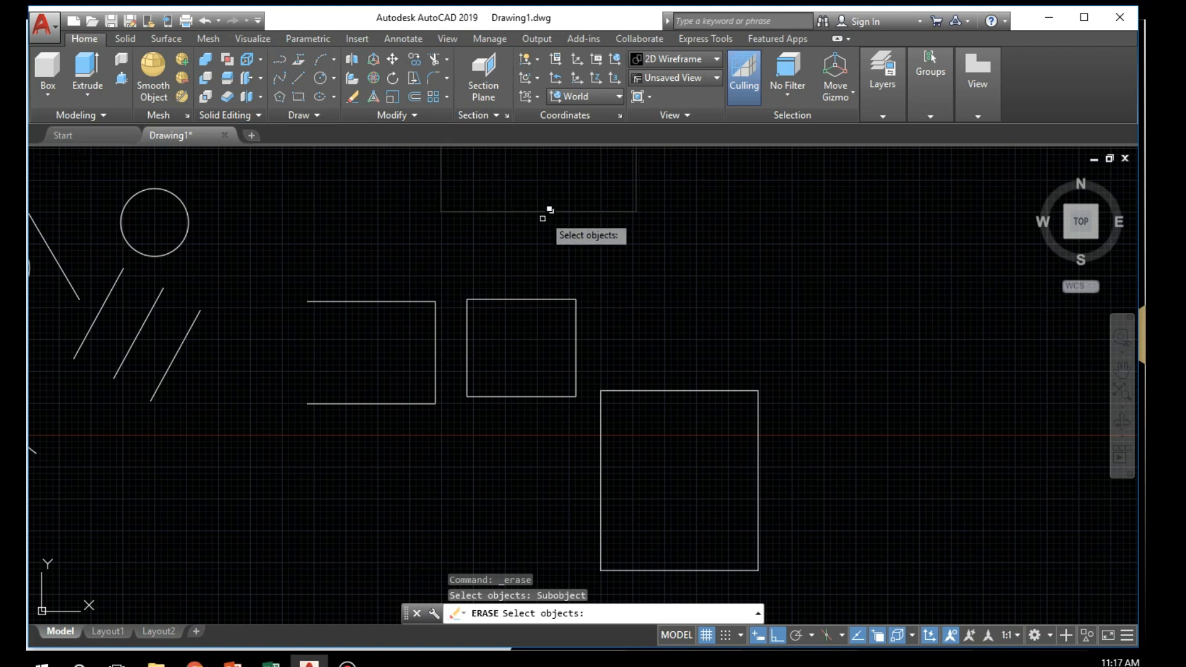
{"action": "left_click", "coordinate": [519, 397]}
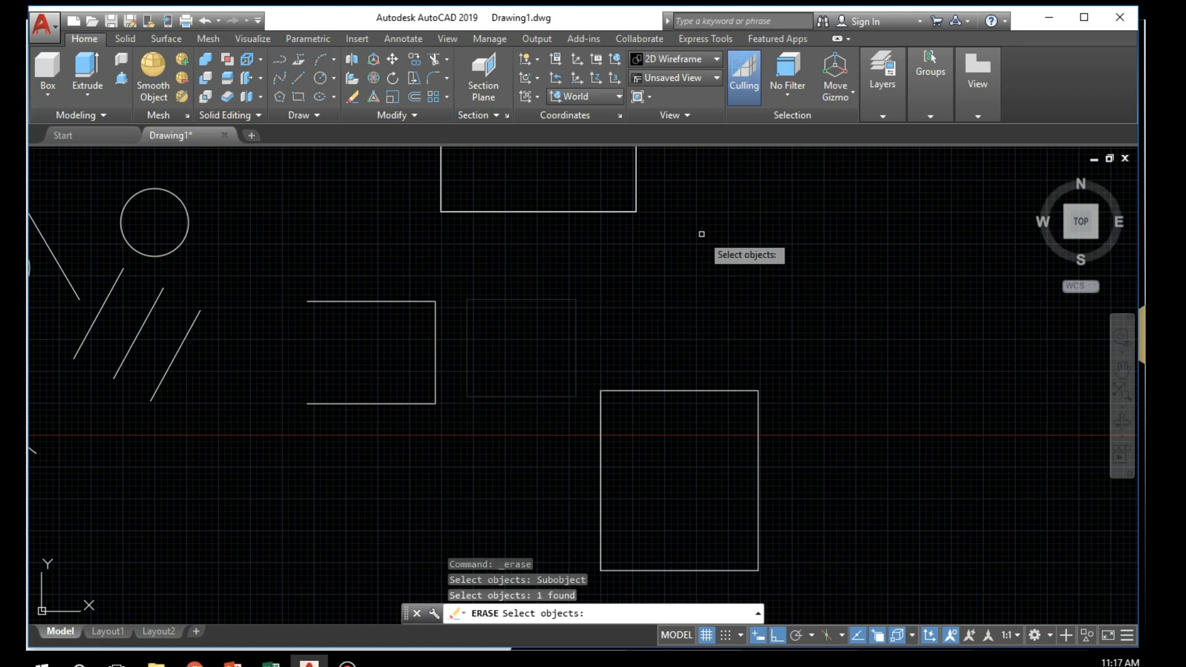
{"action": "key", "text": "Return"}
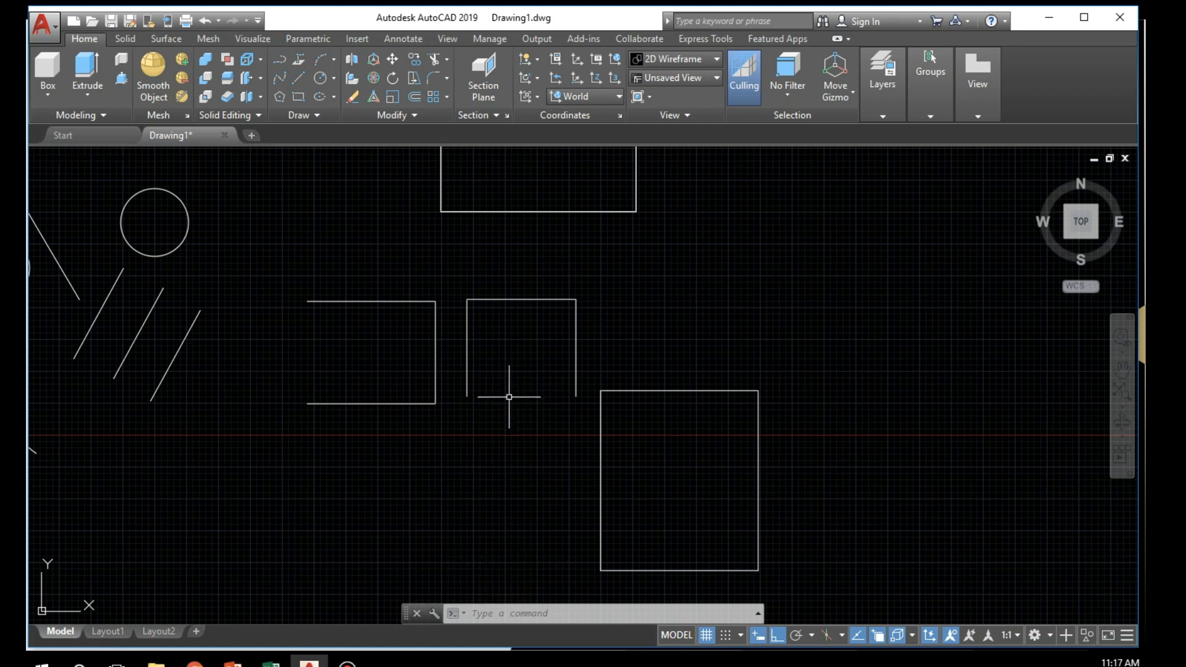
Step: Select the three remaining separate lines and the open polyline to compare how they are picked, and clear the selection
{"action": "left_click", "coordinate": [397, 303]}
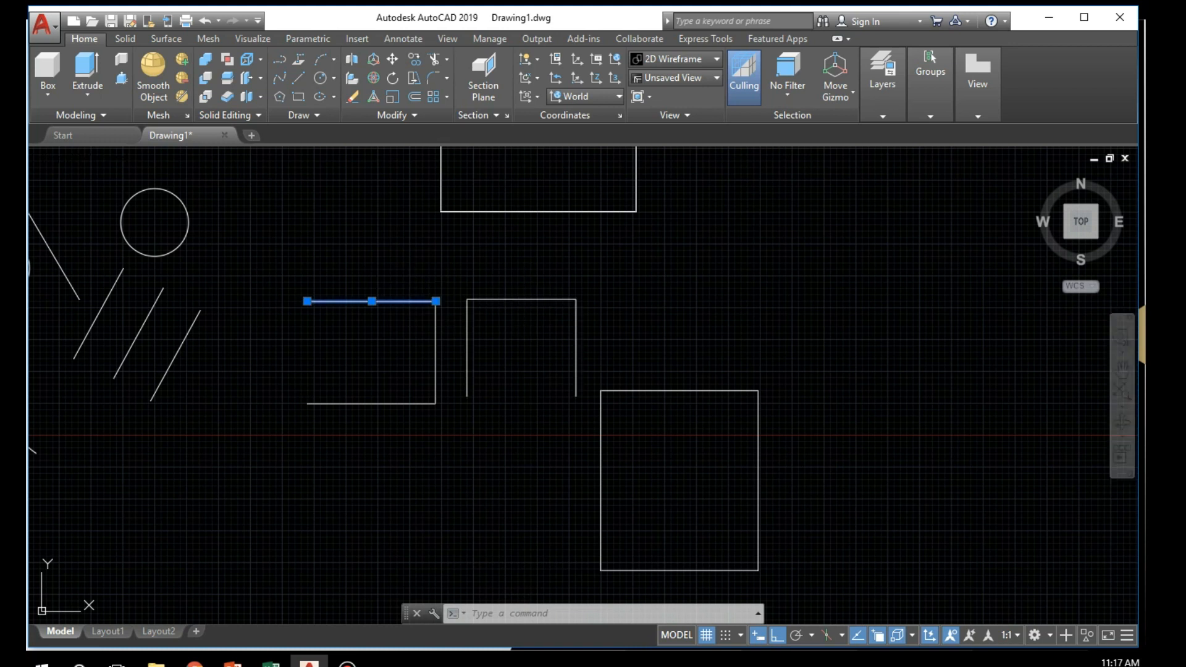
{"action": "left_click", "coordinate": [435, 348]}
{"action": "left_click", "coordinate": [392, 397]}
{"action": "left_click", "coordinate": [381, 406]}
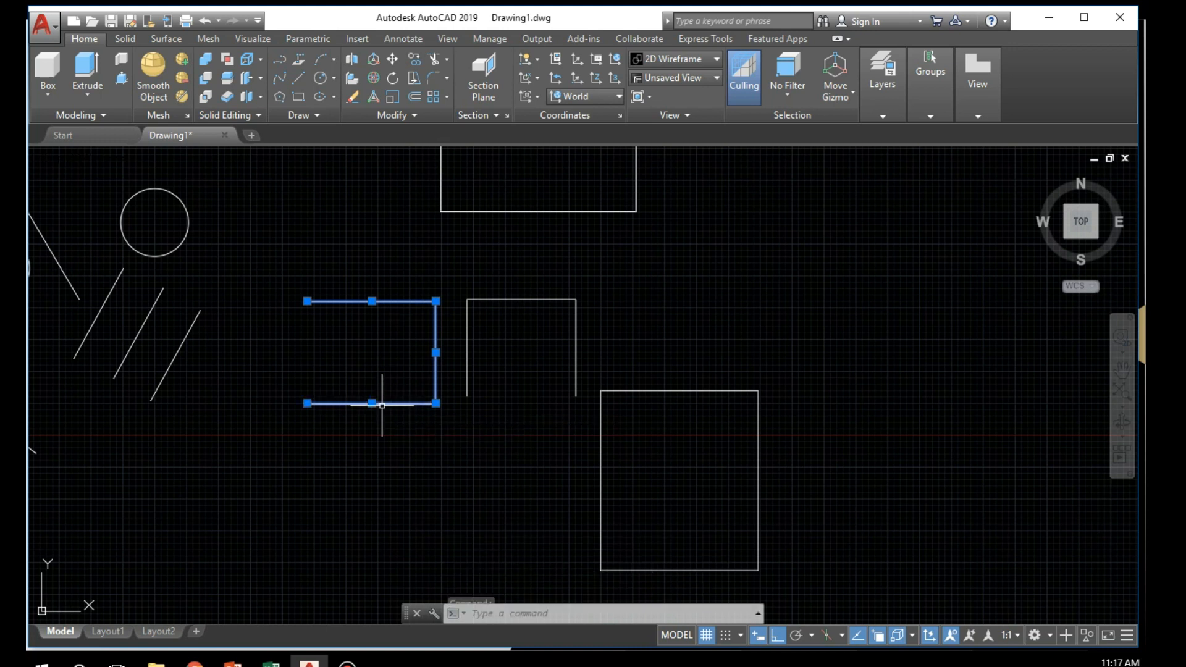
{"action": "left_click", "coordinate": [576, 331]}
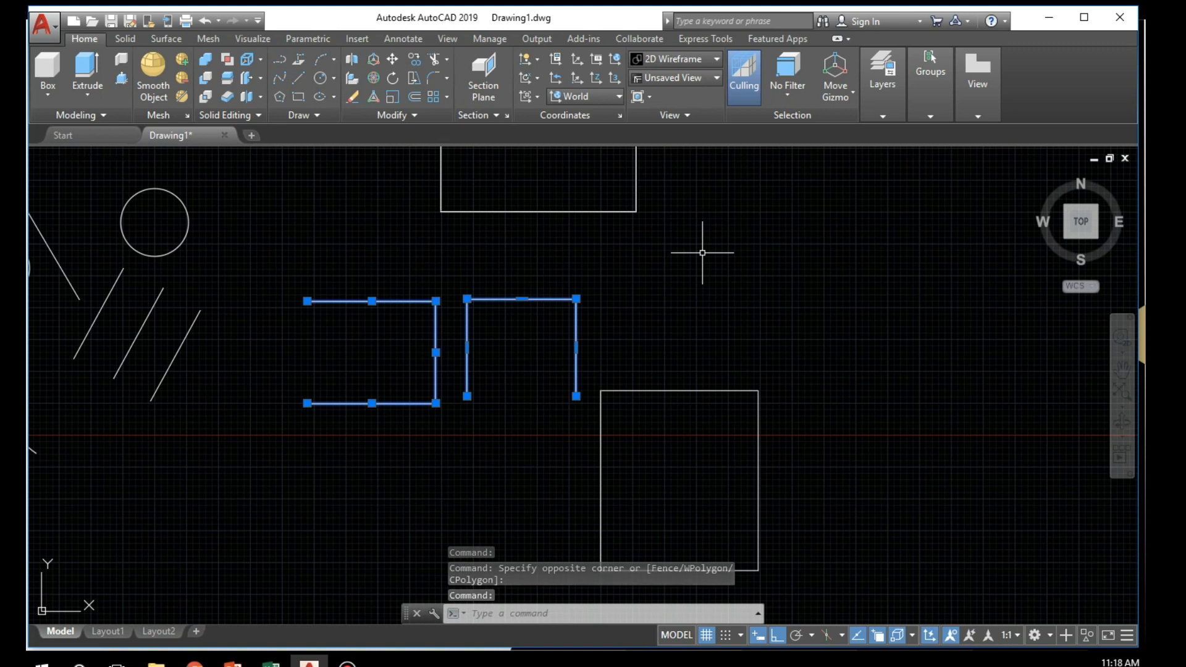
{"action": "key", "text": "Escape"}
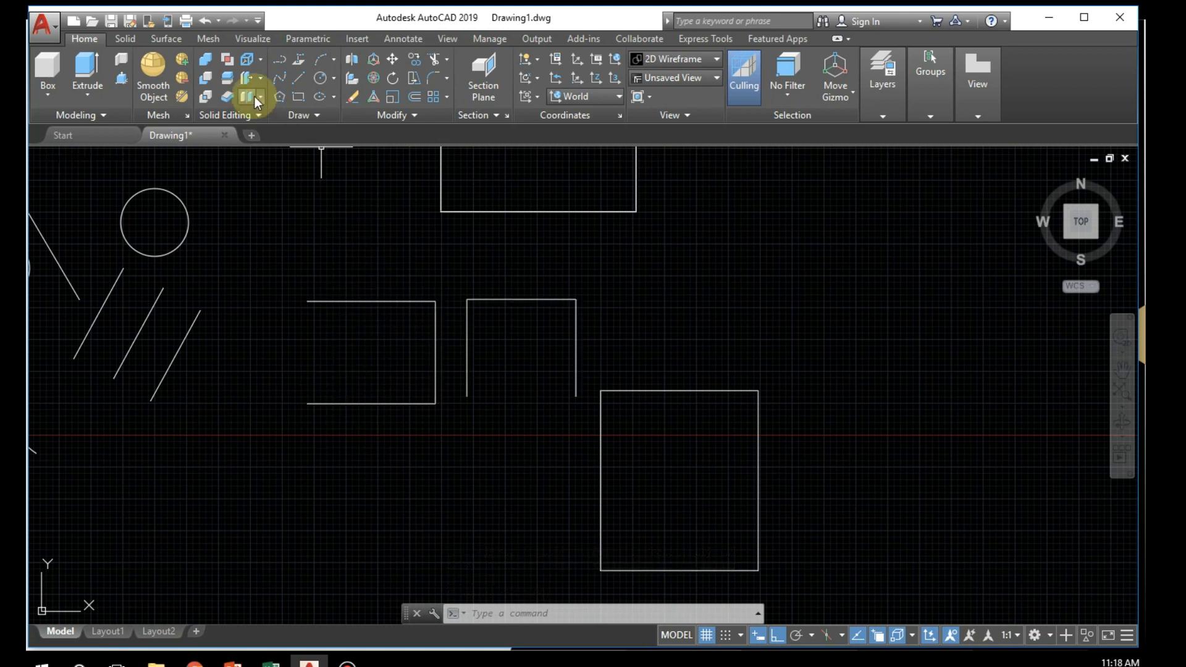
Step: Erase the right vertical line of the shape made of separate lines
{"action": "left_click", "coordinate": [352, 96]}
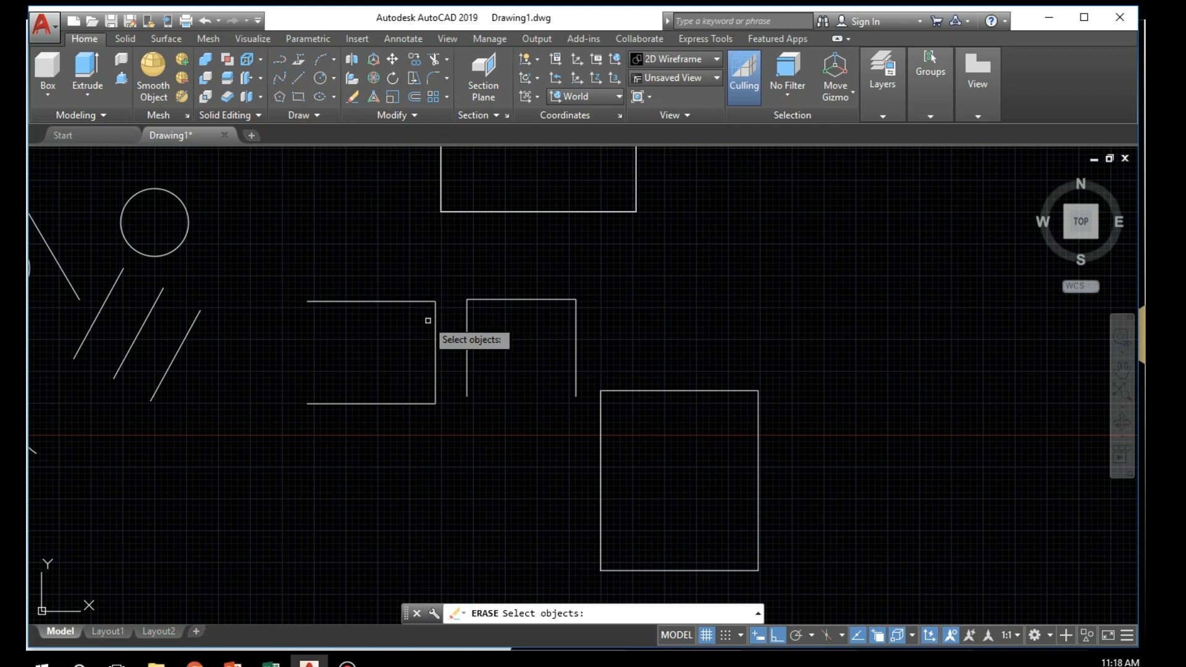
{"action": "left_click", "coordinate": [438, 345]}
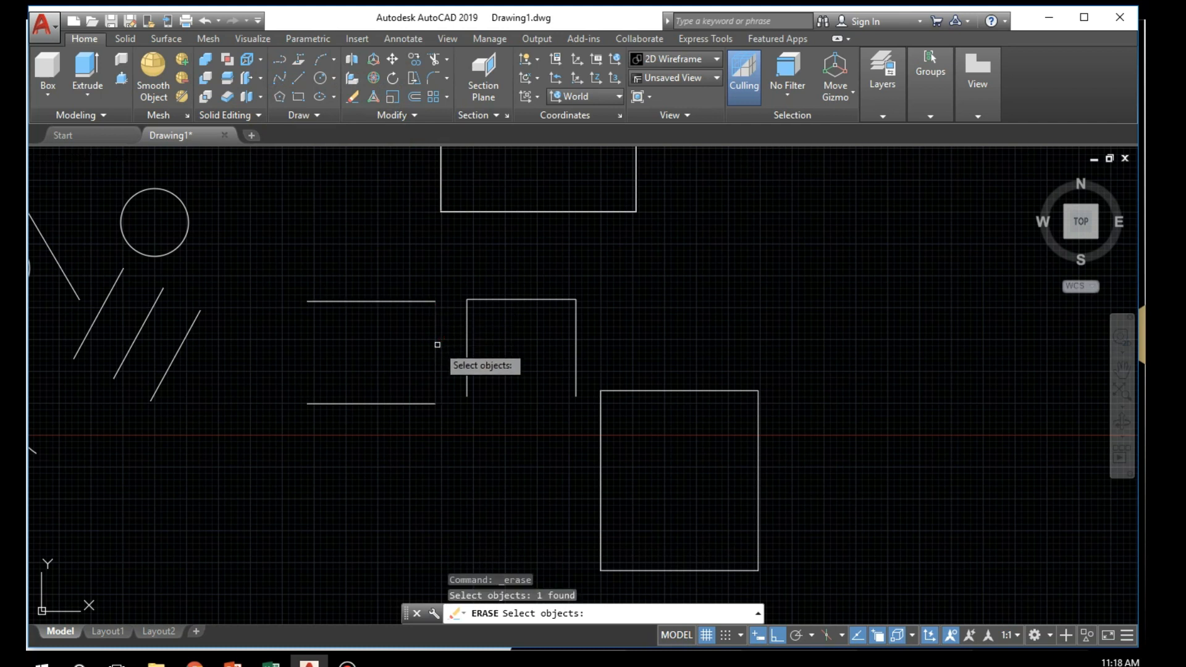
{"action": "key", "text": "Return"}
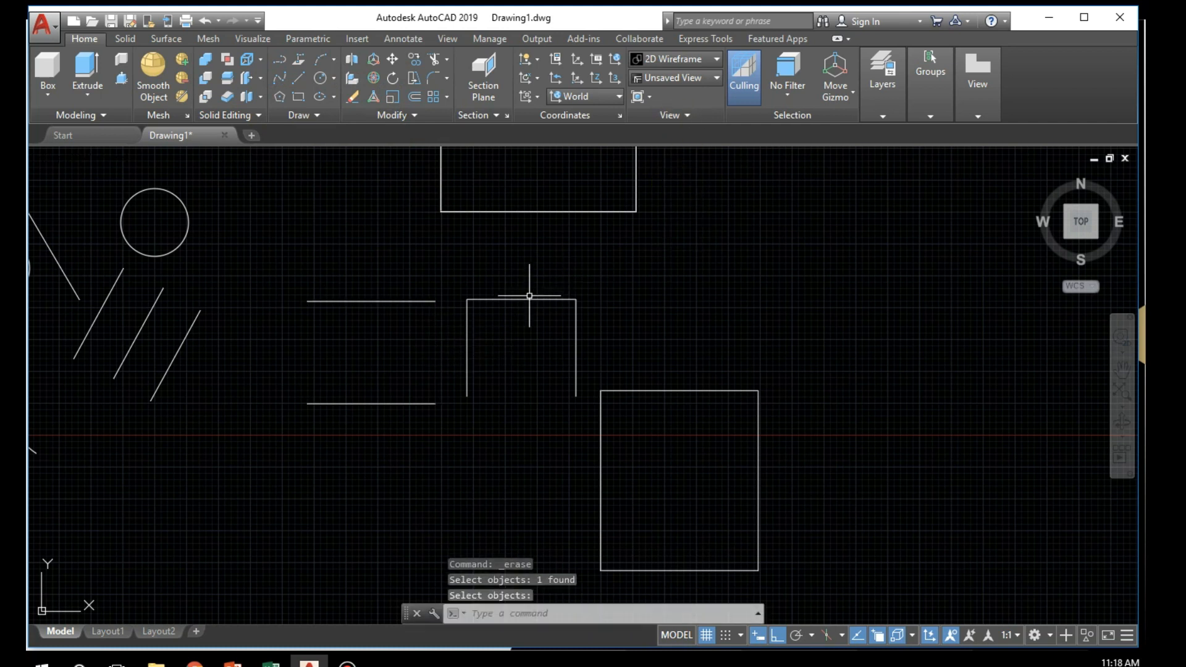
Step: Erase the whole three-sided open polyline without a Subobject option
{"action": "left_click", "coordinate": [352, 96]}
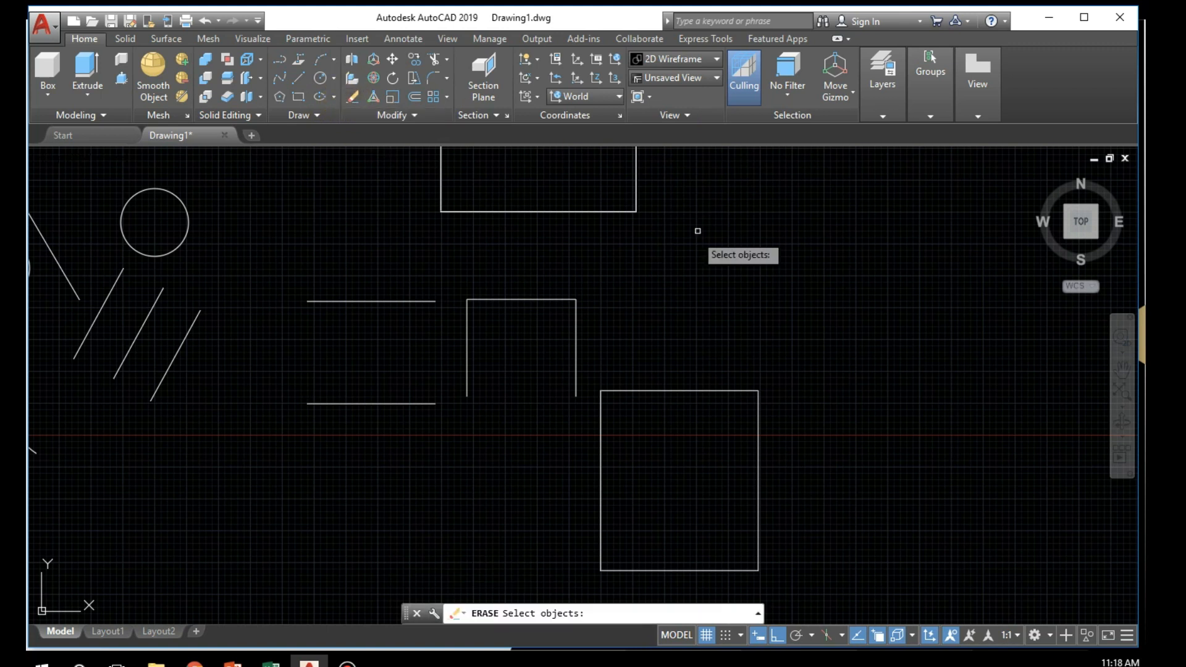
{"action": "left_click", "coordinate": [528, 300]}
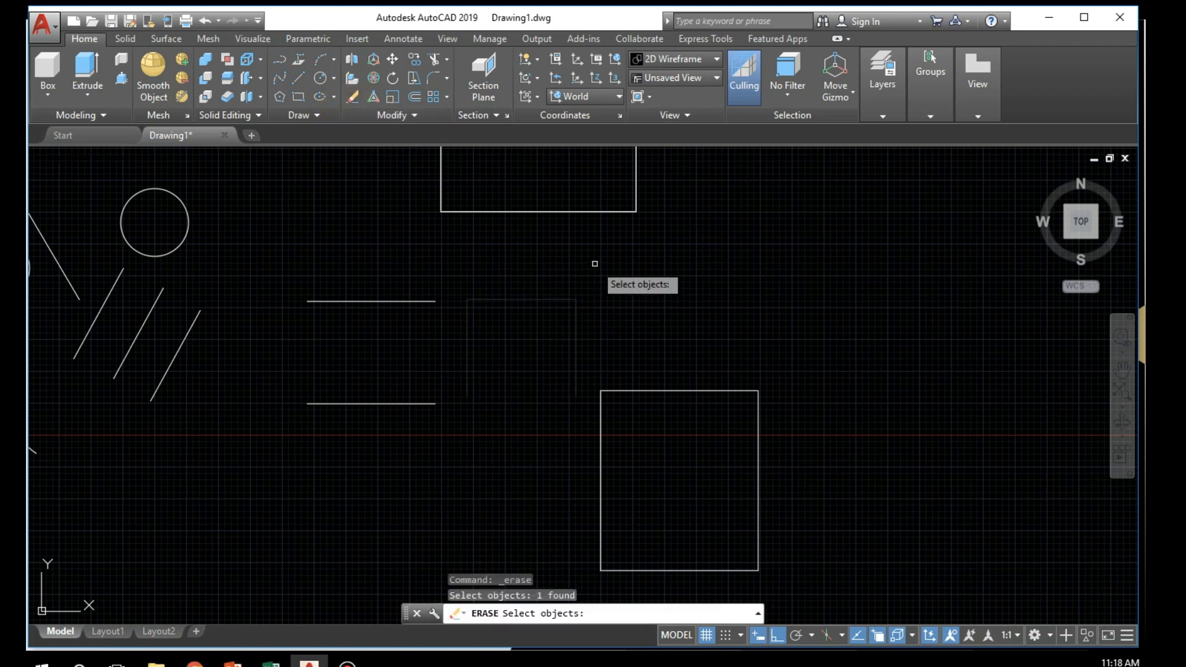
{"action": "key", "text": "Return"}
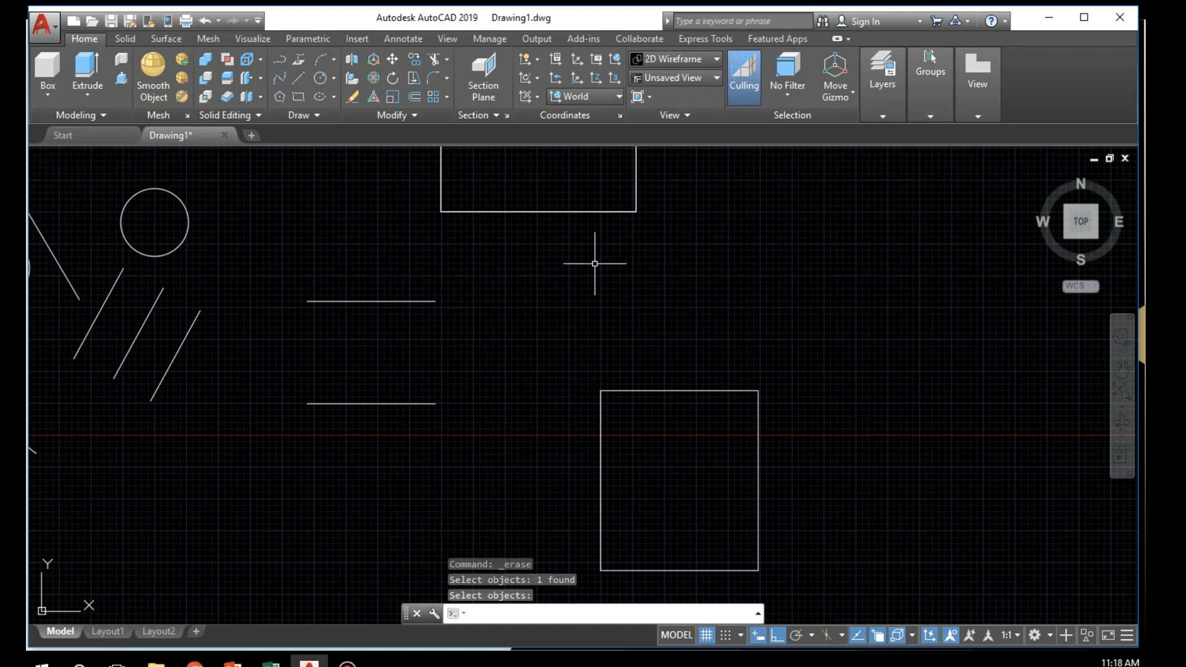
Step: Undo the erase of the three-sided open polyline and erase only its top edge using the Subobject selection option
{"action": "key", "text": "ctrl+z"}
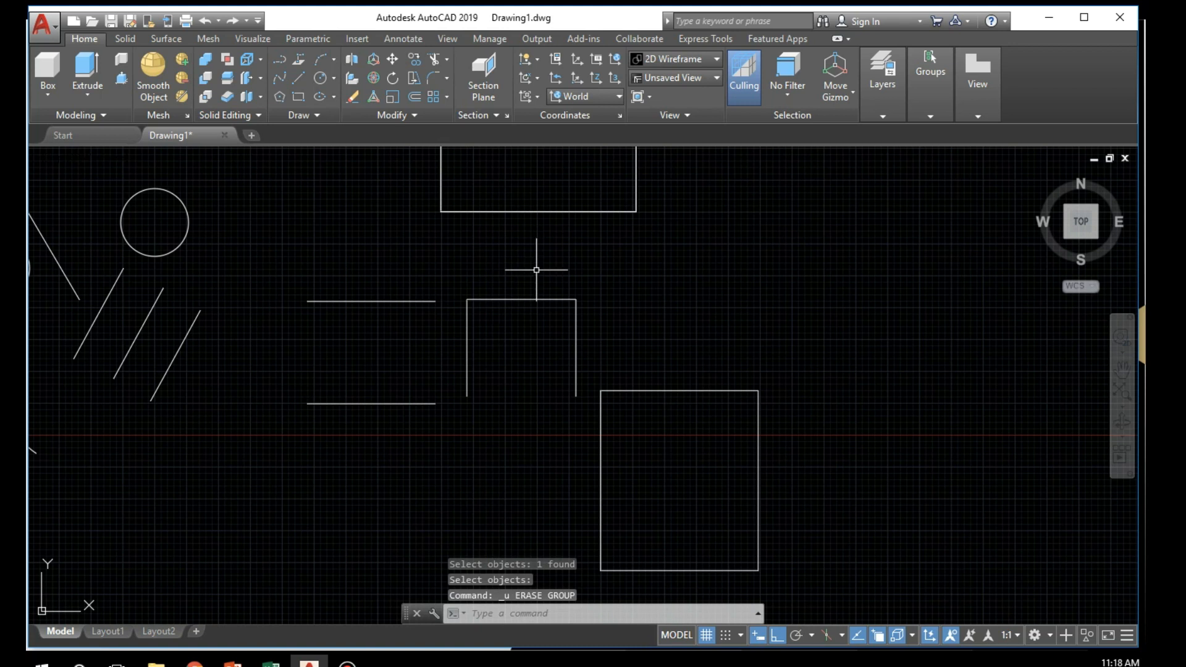
{"action": "left_click", "coordinate": [353, 97]}
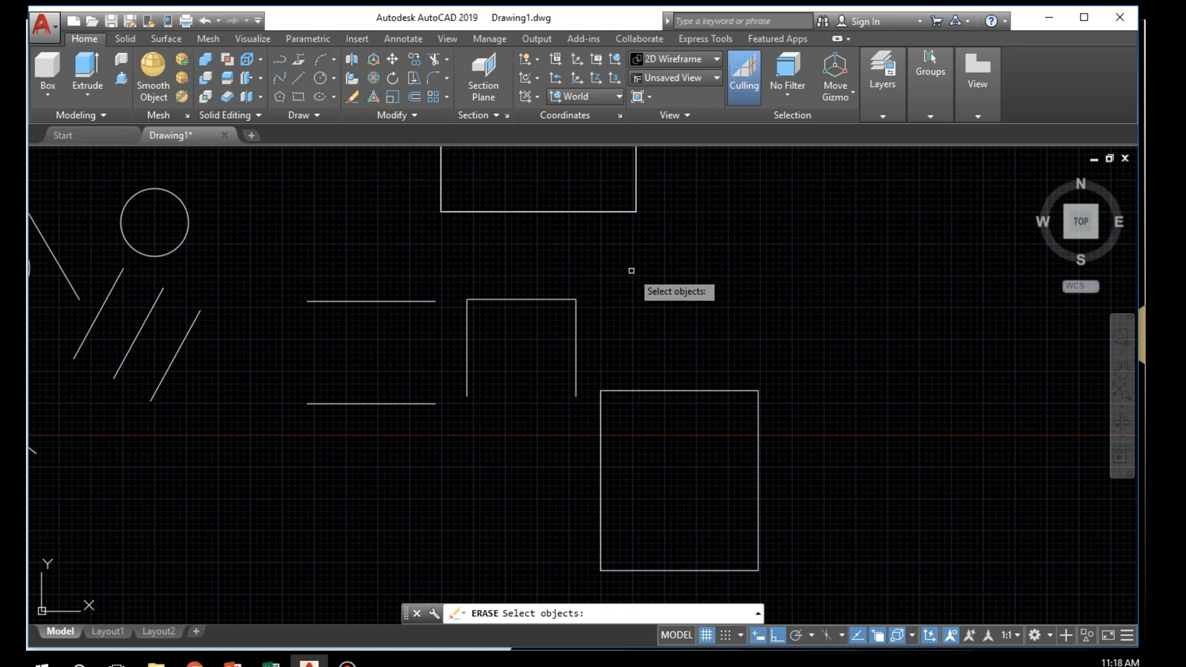
{"action": "type", "text": "subobject"}
{"action": "key", "text": "Return"}
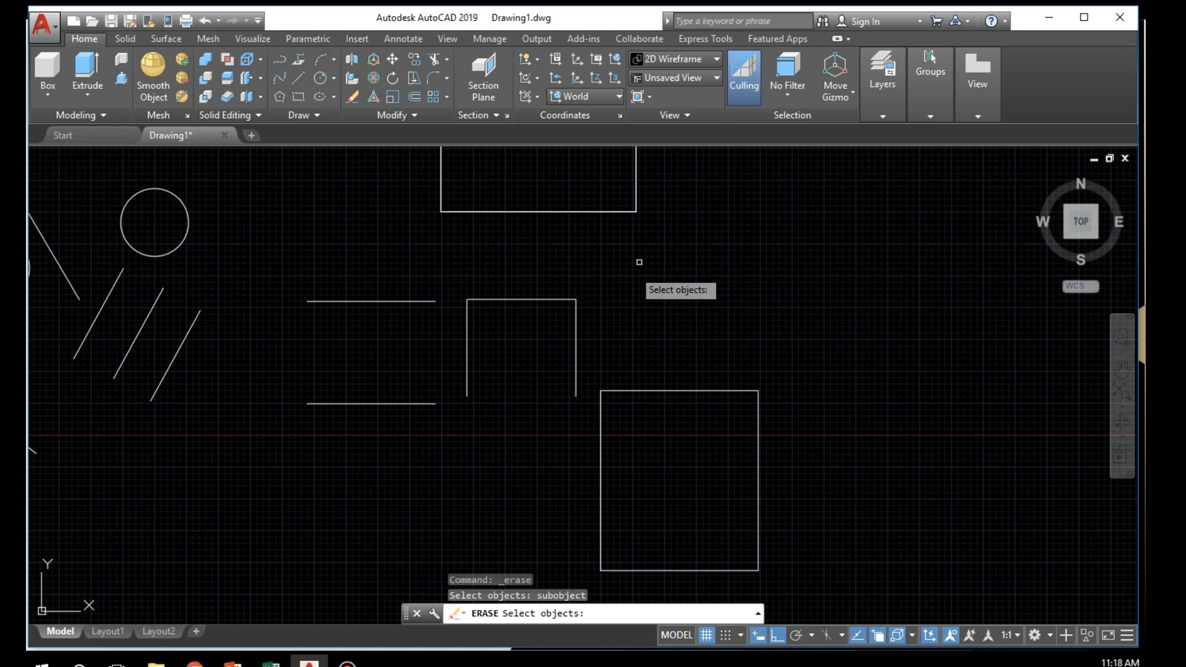
{"action": "left_click", "coordinate": [521, 300]}
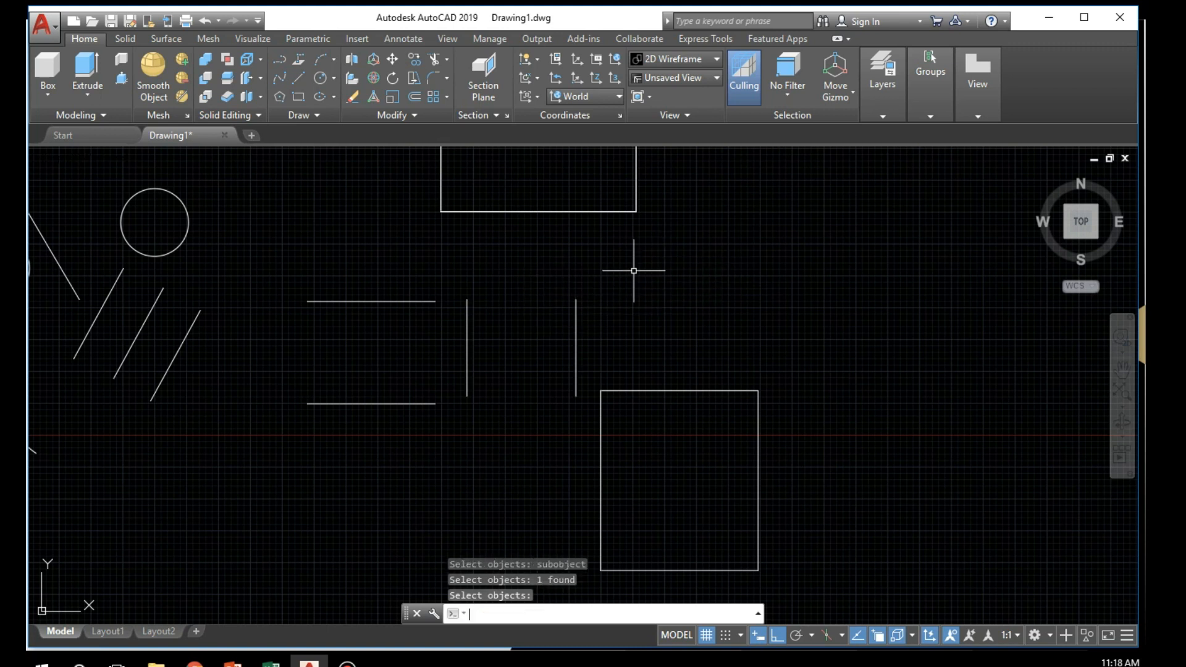
{"action": "key", "text": "Return"}
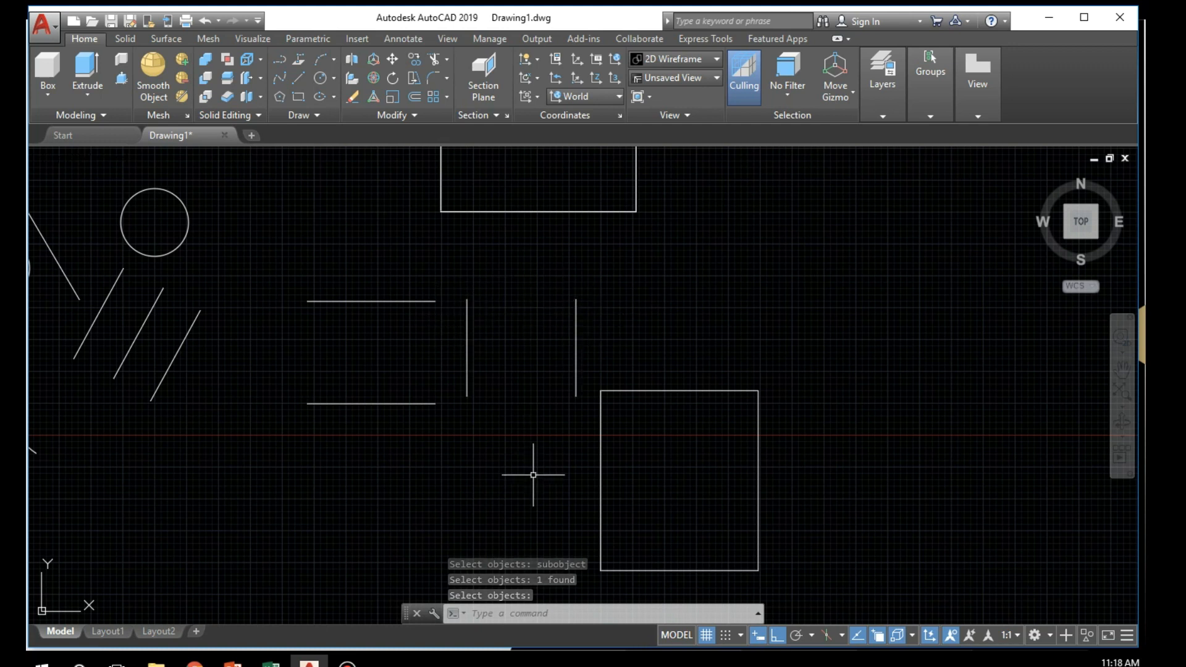
Step: Select the two vertical segments left from the open polyline one by one to check how they are picked
{"action": "left_click", "coordinate": [528, 417]}
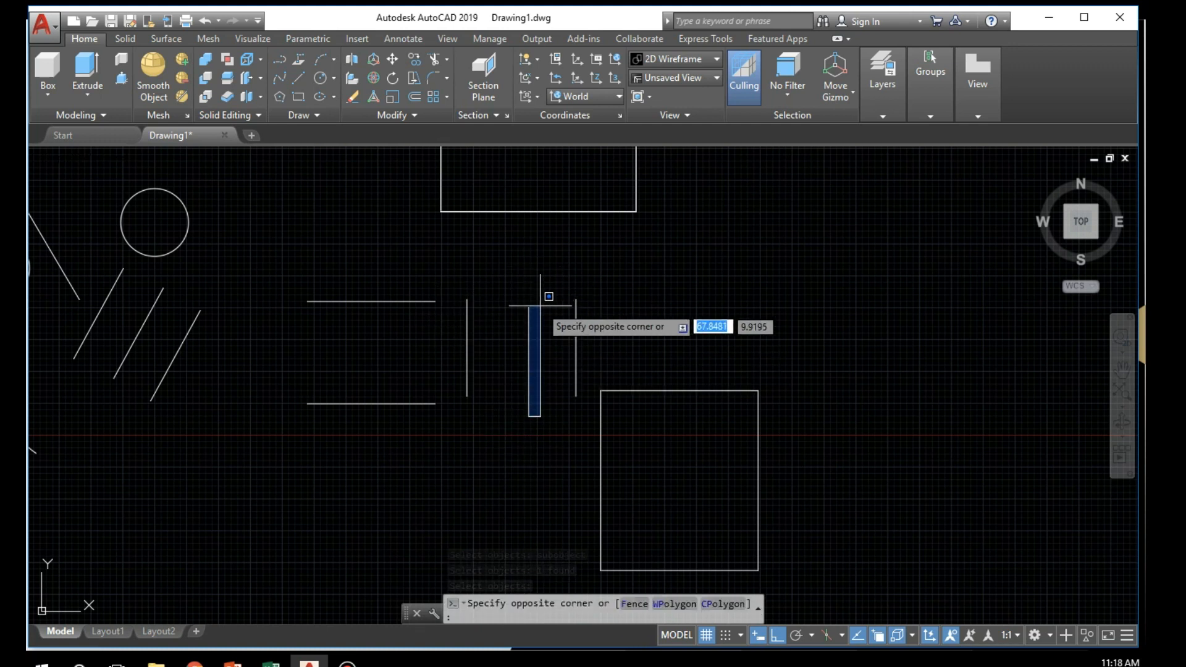
{"action": "left_click", "coordinate": [542, 283]}
{"action": "left_click", "coordinate": [574, 312]}
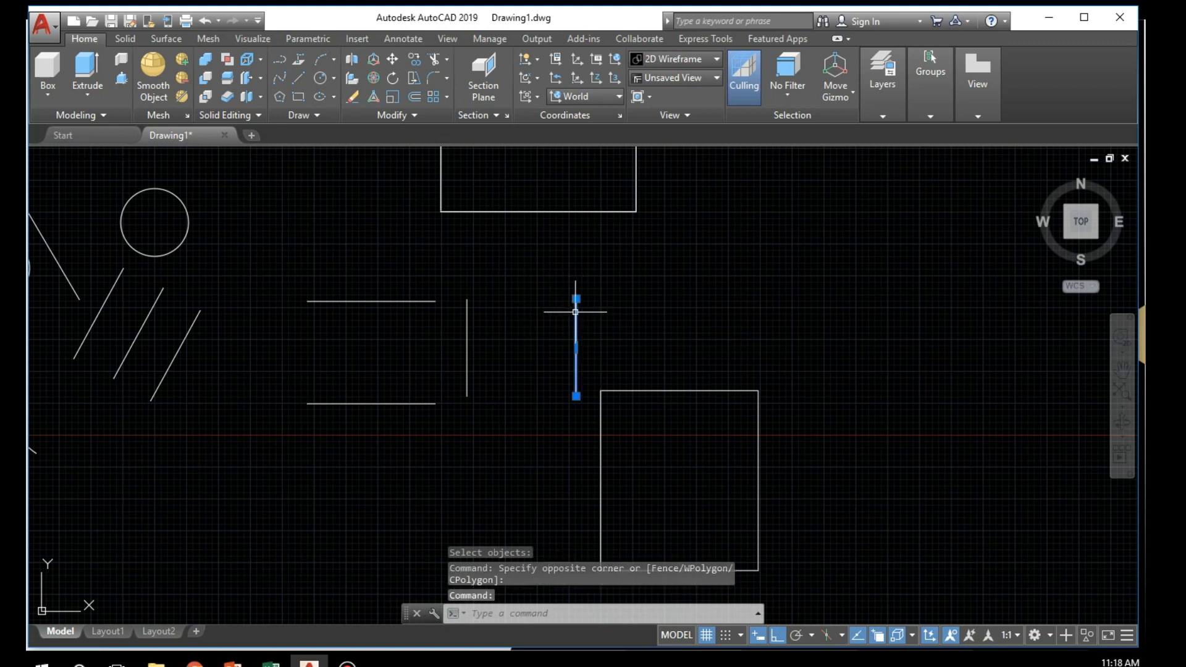
{"action": "left_click", "coordinate": [467, 312]}
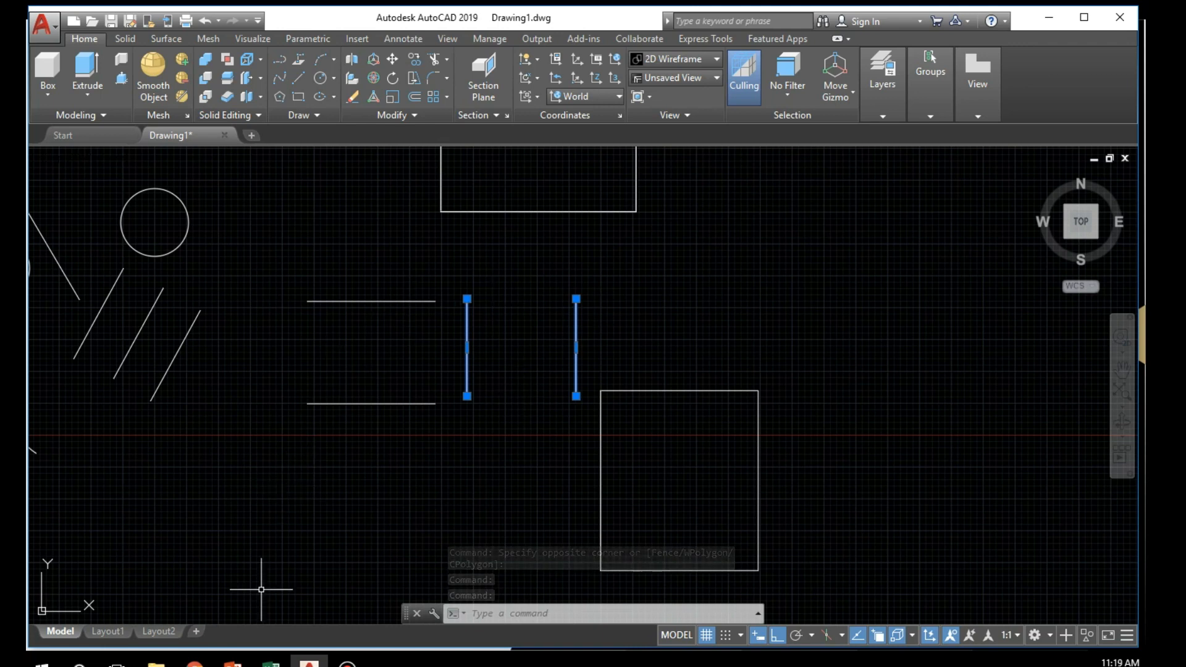
Step: Switch to the presentation slide defining Subobject selection, and return to the AutoCAD drawing
{"action": "mouse_move", "coordinate": [232, 662]}
{"action": "left_click", "coordinate": [240, 606]}
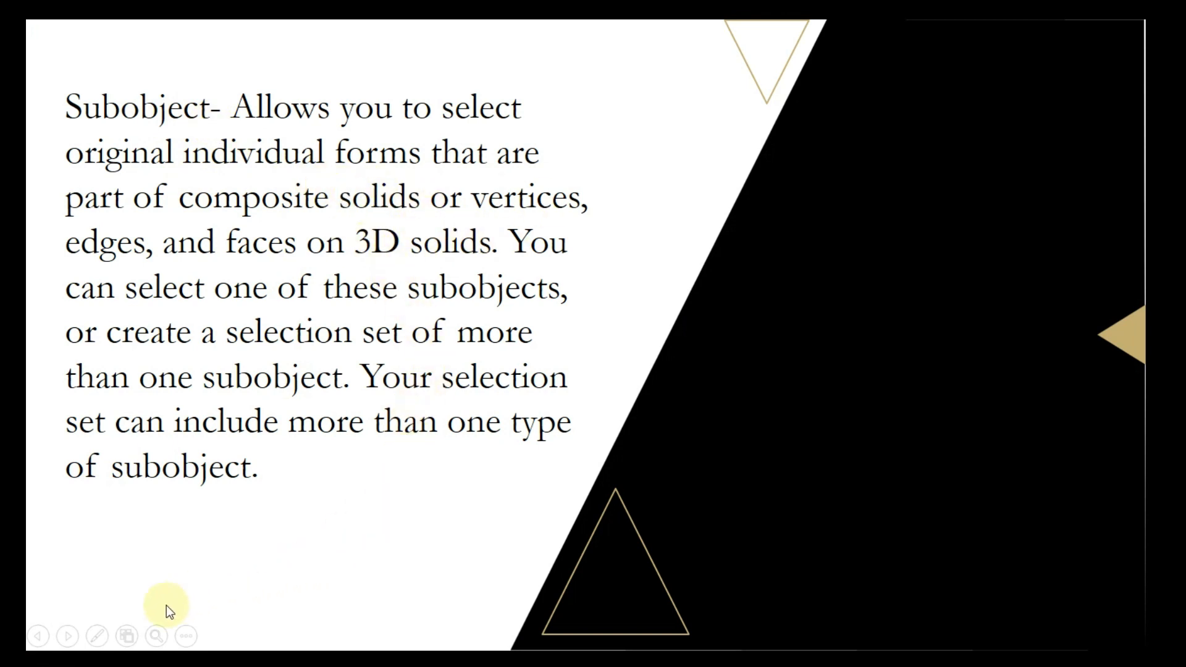
{"action": "key", "text": "alt+Tab"}
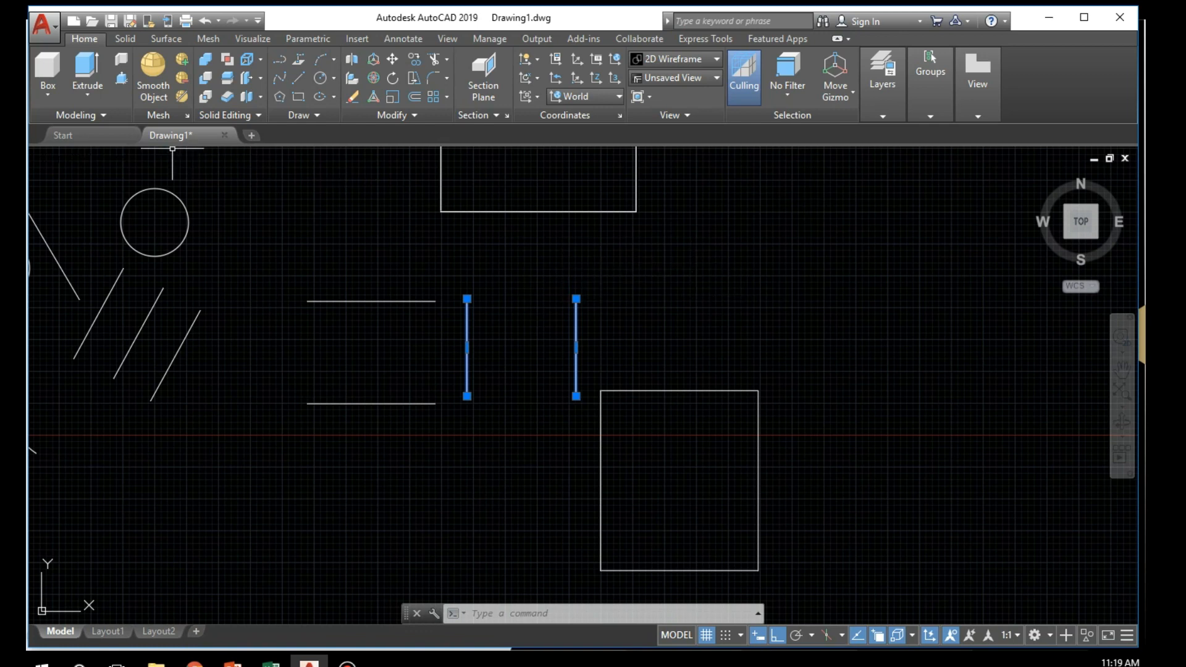
Step: Change the drawing view from Top to SW Isometric to show the 3D box
{"action": "left_click", "coordinate": [1068, 235]}
{"action": "middle_click_drag", "start_coordinate": [491, 329], "coordinate": [486, 461]}
{"action": "scroll", "coordinate": [504, 423], "scroll_direction": "down", "scroll_amount": 5}
{"action": "scroll", "coordinate": [529, 392], "scroll_direction": "up", "scroll_amount": 5}
{"action": "middle_click_drag", "start_coordinate": [525, 392], "coordinate": [519, 395]}
{"action": "scroll", "coordinate": [537, 420], "scroll_direction": "down", "scroll_amount": 3}
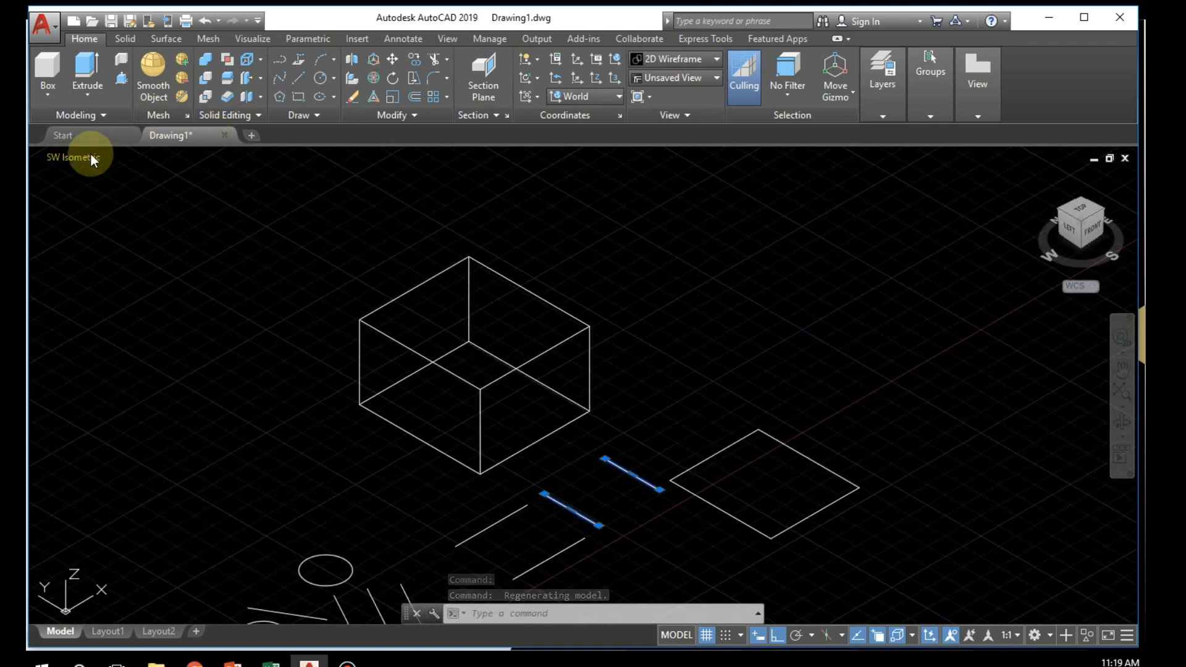
Step: Show the box in the Conceptual visual style and return it to 2D Wireframe
{"action": "left_click", "coordinate": [125, 159]}
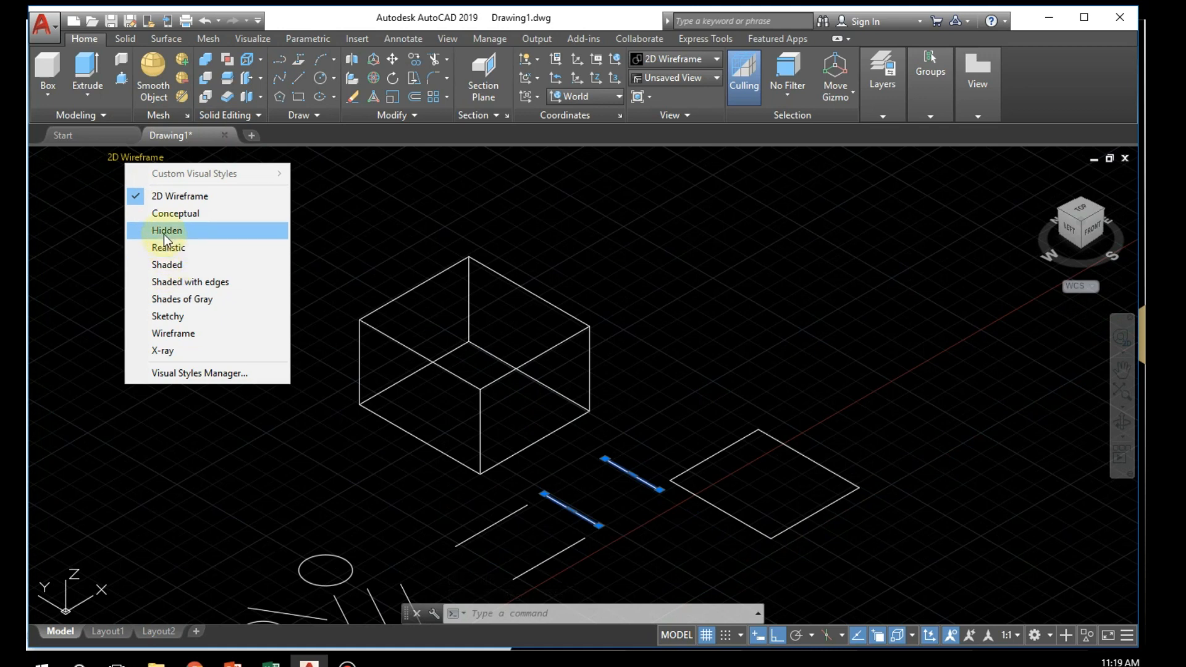
{"action": "left_click", "coordinate": [162, 215]}
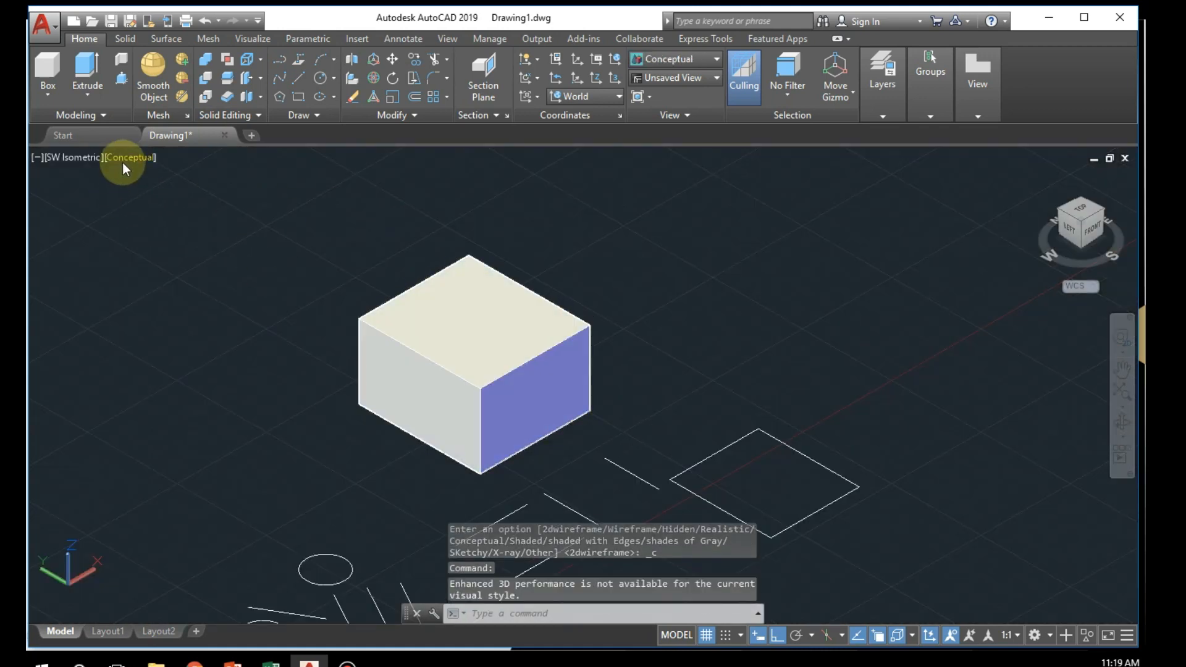
{"action": "left_click", "coordinate": [124, 156]}
{"action": "left_click", "coordinate": [153, 196]}
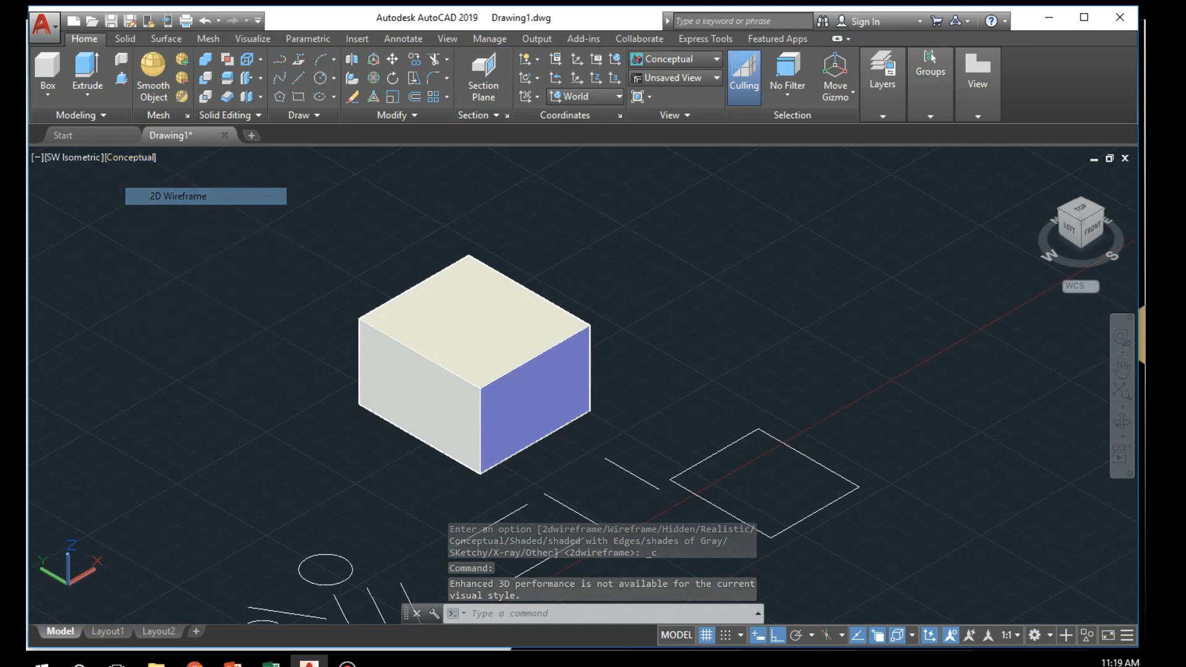
Step: Erase the whole box without a Subobject option, and undo the erase
{"action": "scroll", "coordinate": [495, 364], "scroll_direction": "up", "scroll_amount": 2}
{"action": "middle_click_drag", "start_coordinate": [485, 363], "coordinate": [557, 371]}
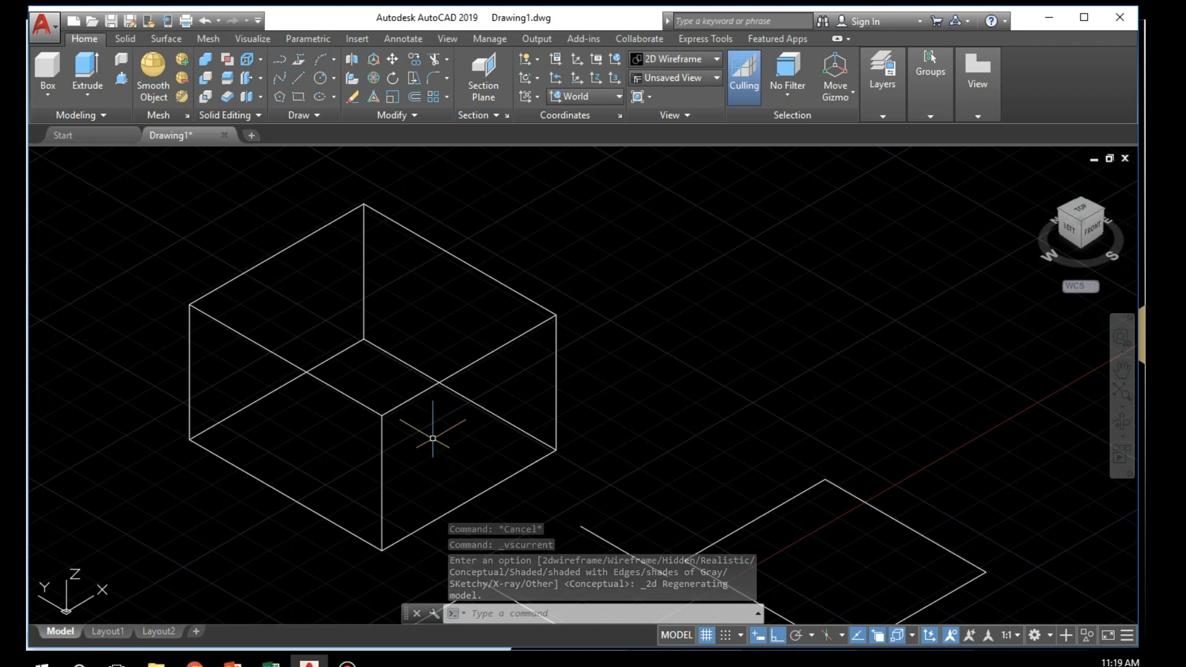
{"action": "left_click", "coordinate": [420, 390]}
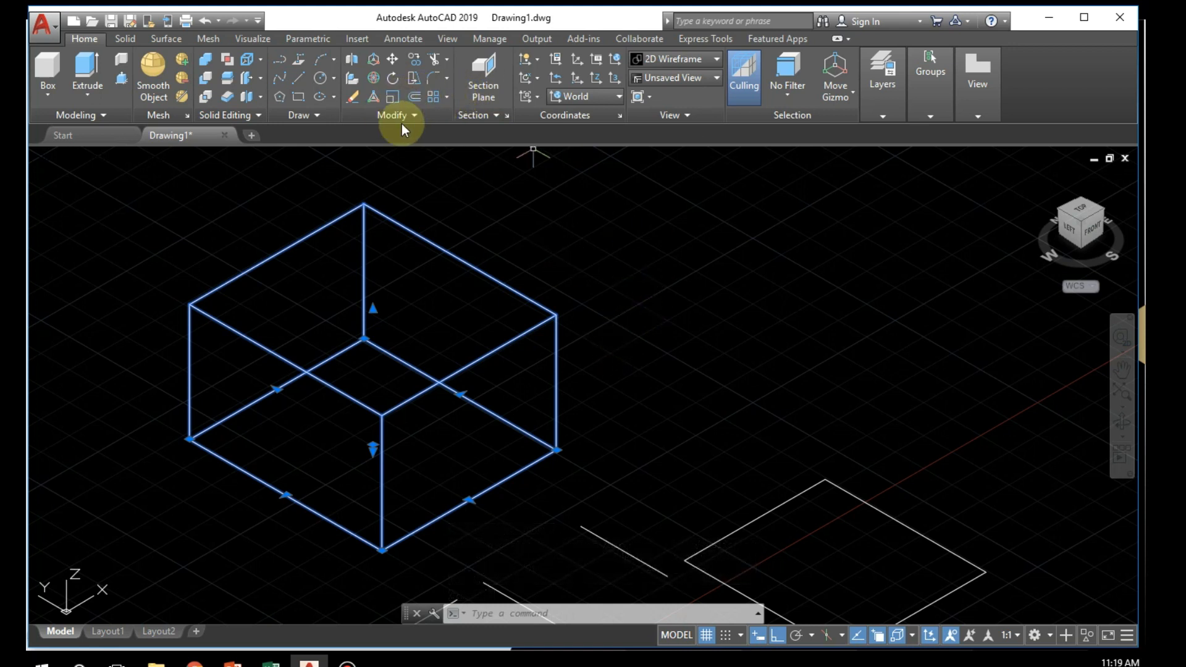
{"action": "left_click", "coordinate": [353, 97]}
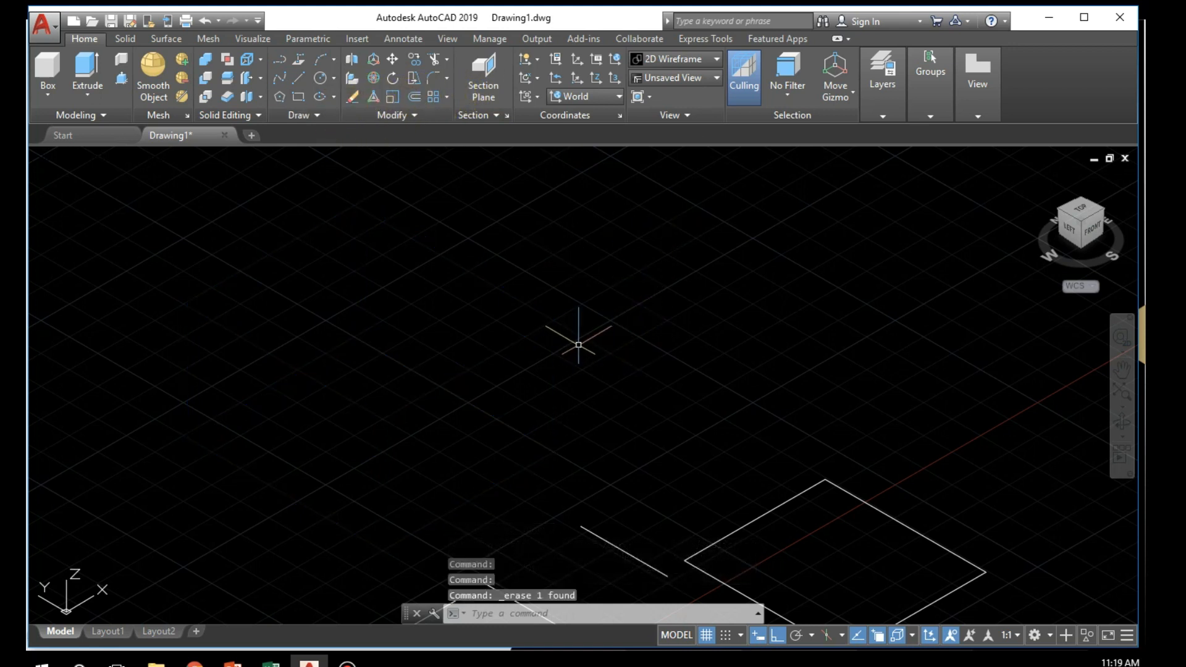
{"action": "key", "text": "ctrl+z"}
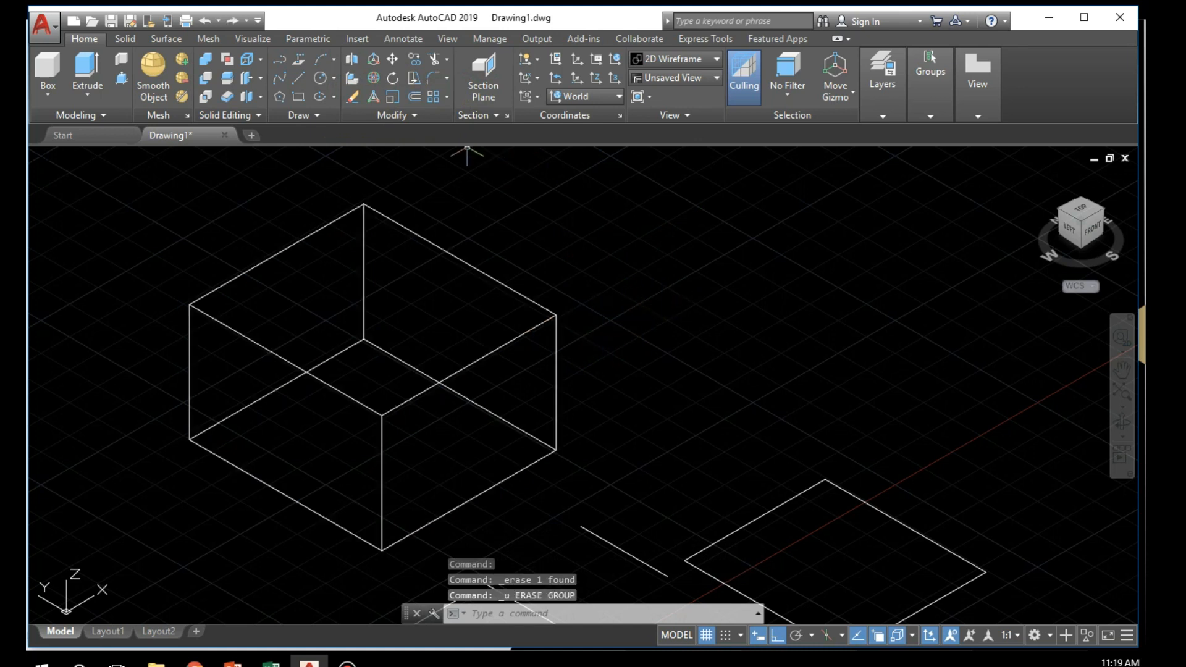
Step: Try to erase a single top edge of the wireframe box using the Subobject selection option
{"action": "left_click", "coordinate": [350, 97]}
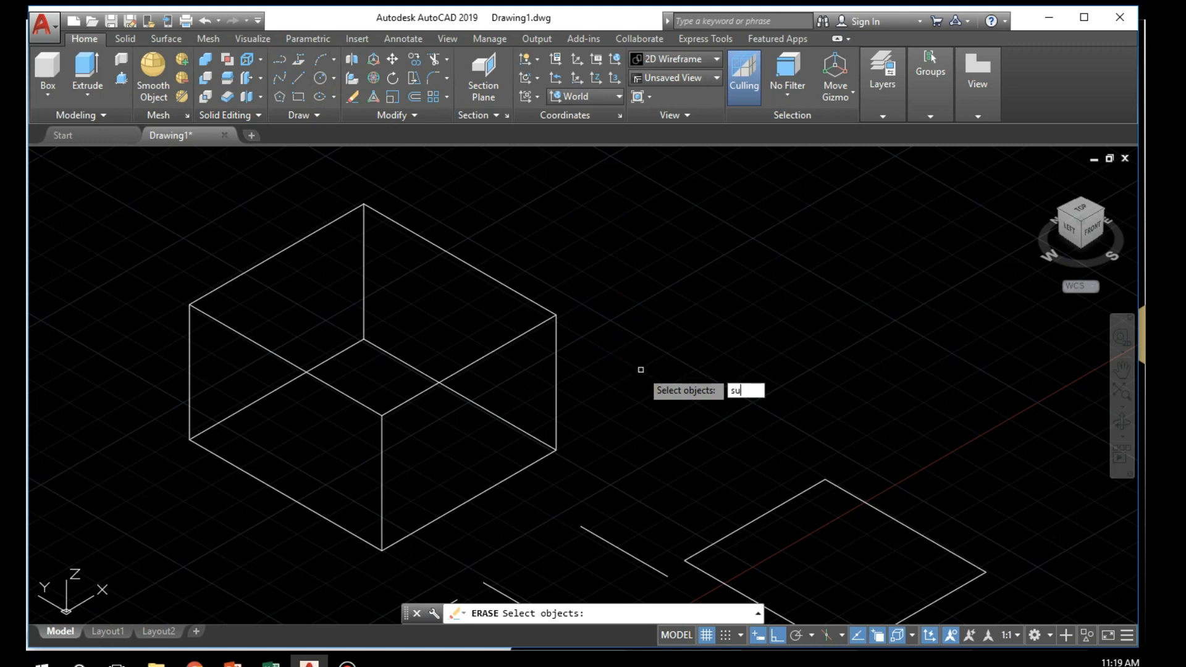
{"action": "type", "text": "subobject"}
{"action": "key", "text": "Return"}
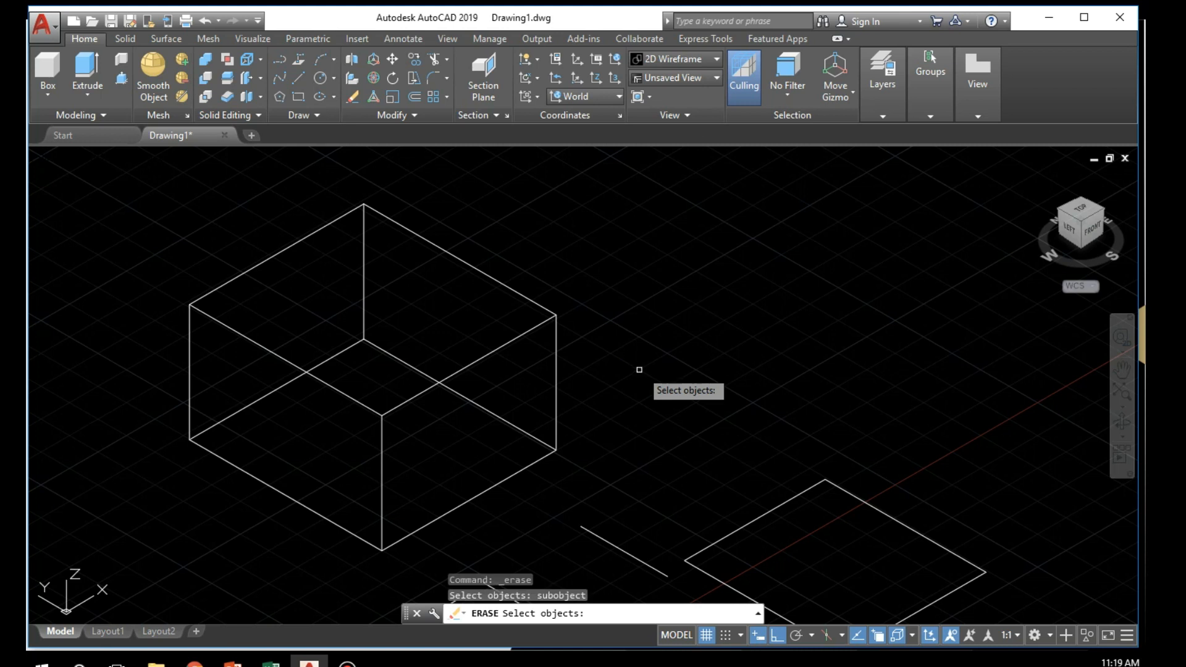
{"action": "left_click", "coordinate": [443, 379]}
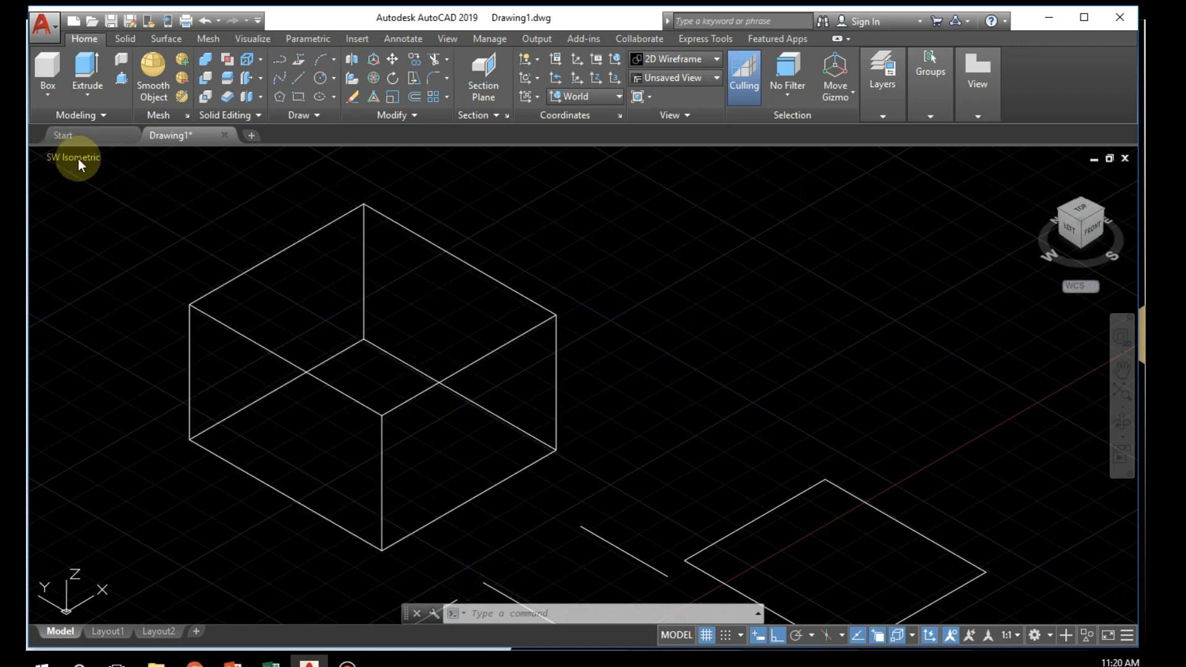
Step: Set the visual style to Conceptual so the box is displayed with shaded faces
{"action": "left_click", "coordinate": [129, 154]}
{"action": "left_click", "coordinate": [146, 208]}
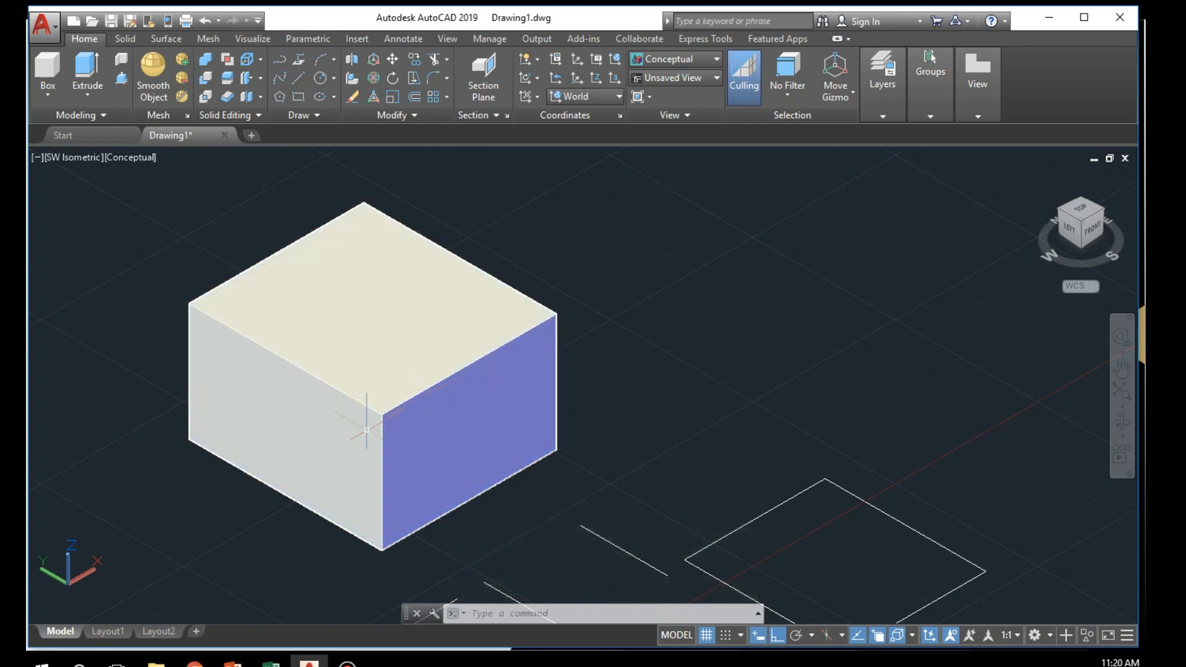
{"action": "scroll", "coordinate": [593, 441], "scroll_direction": "down", "scroll_amount": 3}
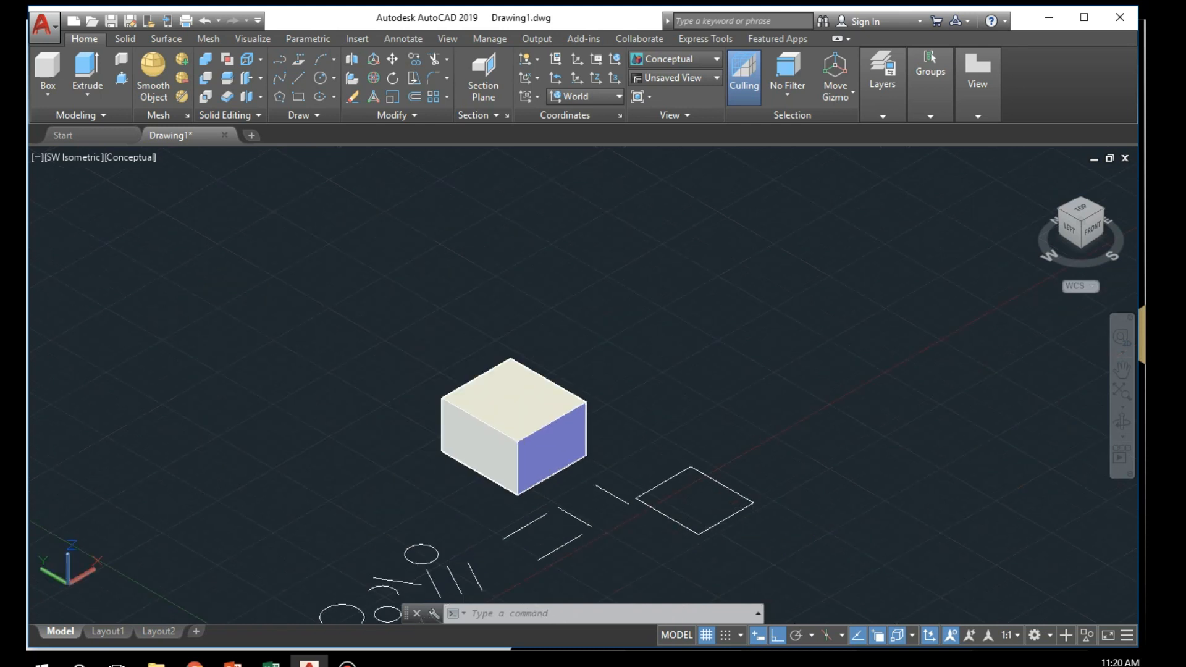
{"action": "scroll", "coordinate": [608, 442], "scroll_direction": "up", "scroll_amount": 3}
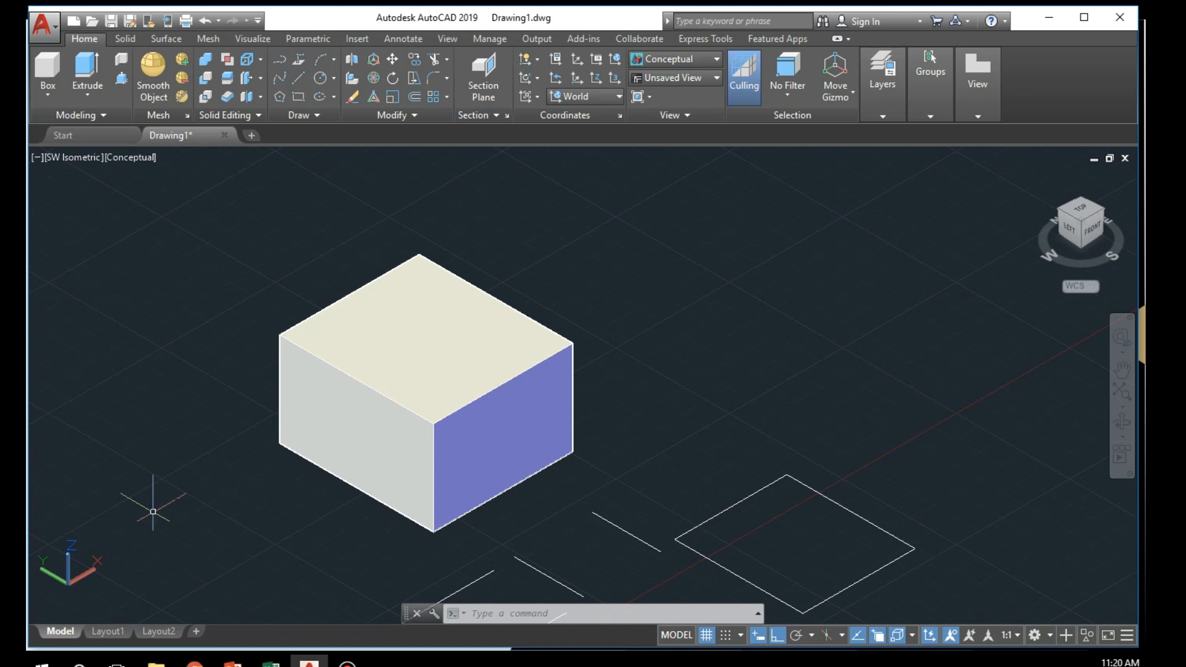
Step: Select the shaded box as a whole to show how it is normally picked, and clear the selection
{"action": "left_click", "coordinate": [364, 411]}
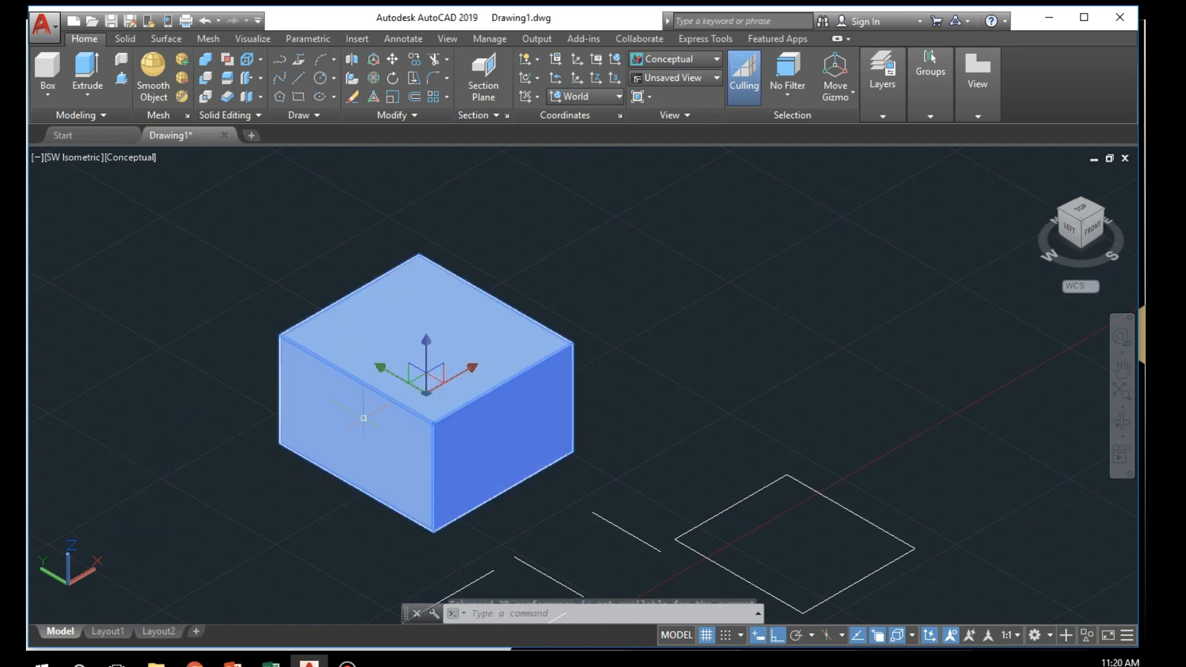
{"action": "left_click", "coordinate": [191, 278]}
{"action": "left_click", "coordinate": [185, 283]}
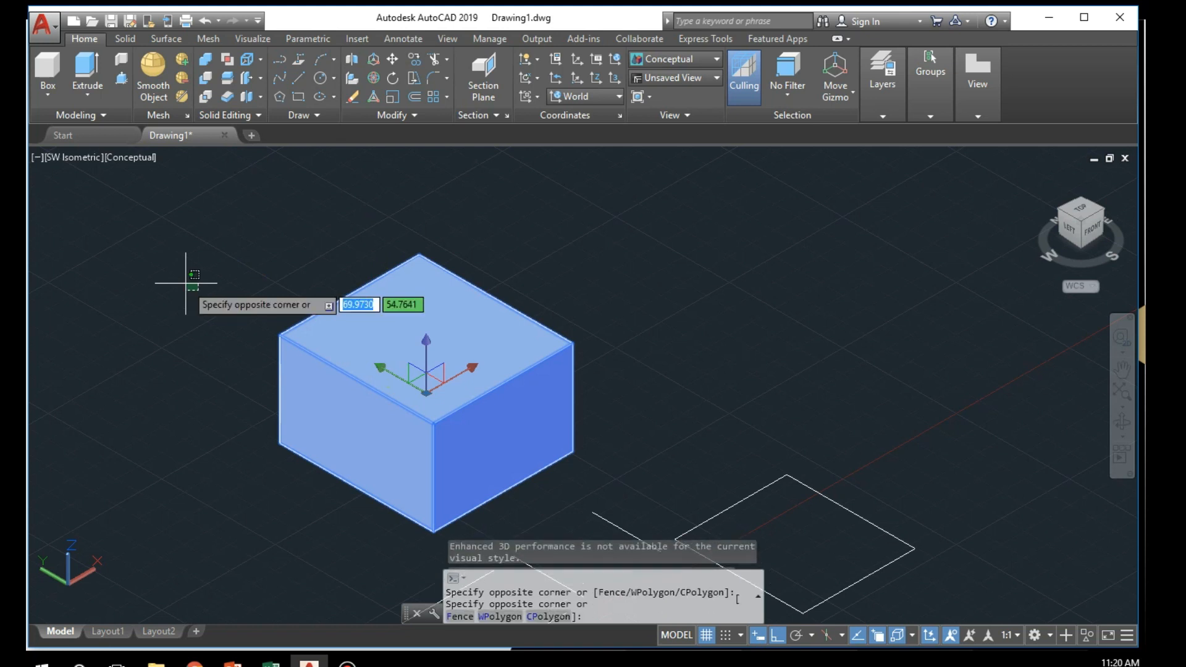
{"action": "key", "text": "Escape"}
{"action": "key", "text": "Escape"}
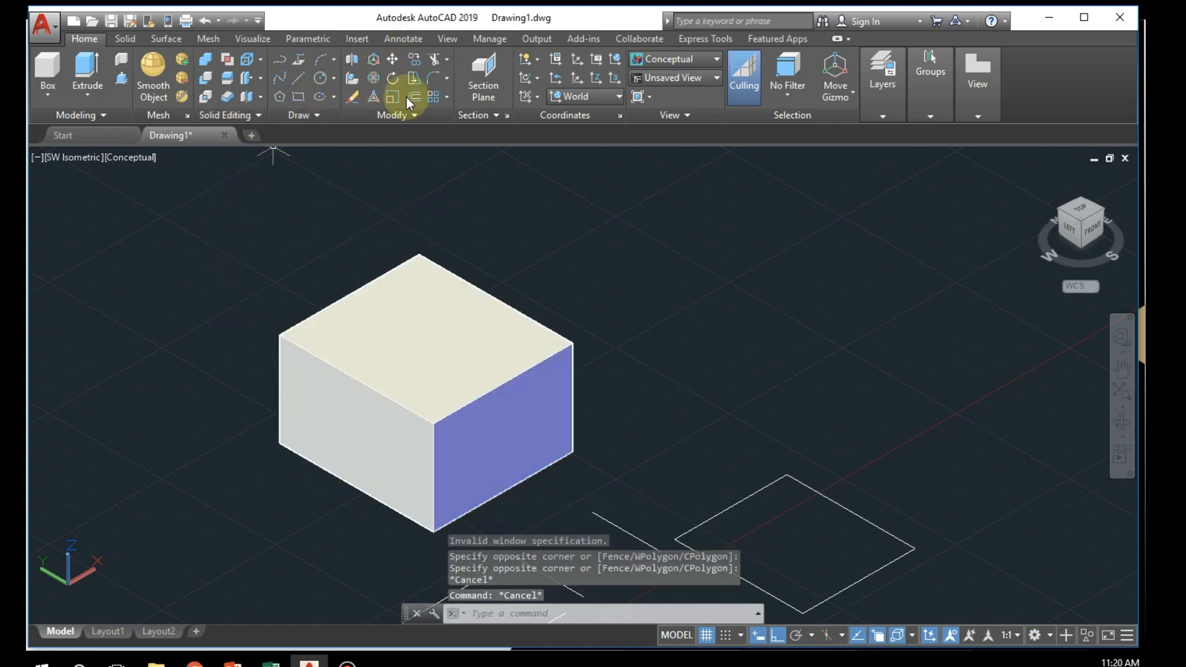
Step: Start Erase with the Subobject selection option and pick a single solid face through the shaded box's front-left side
{"action": "left_click", "coordinate": [351, 101]}
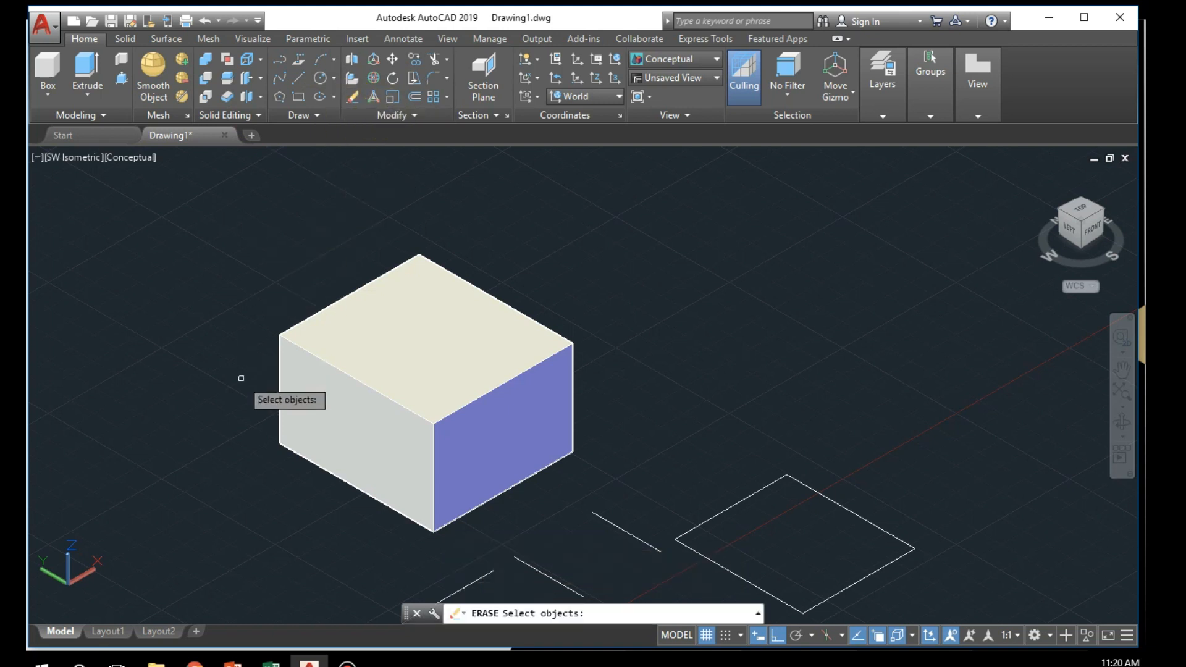
{"action": "type", "text": "subob"}
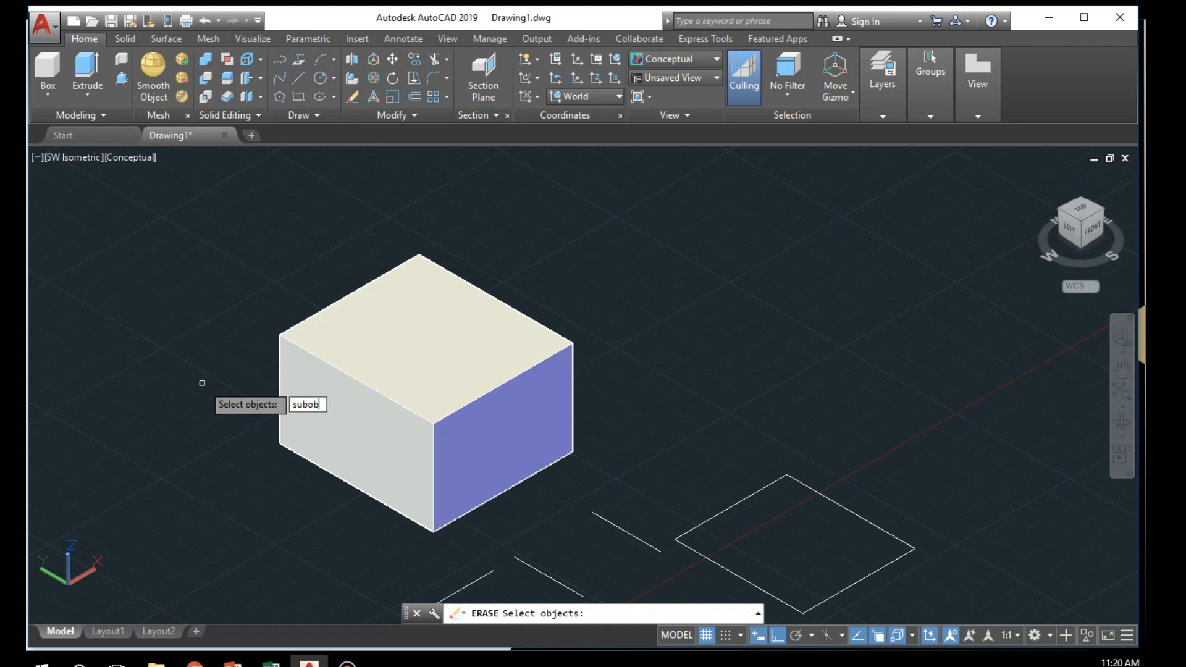
{"action": "type", "text": "ject"}
{"action": "key", "text": "Return"}
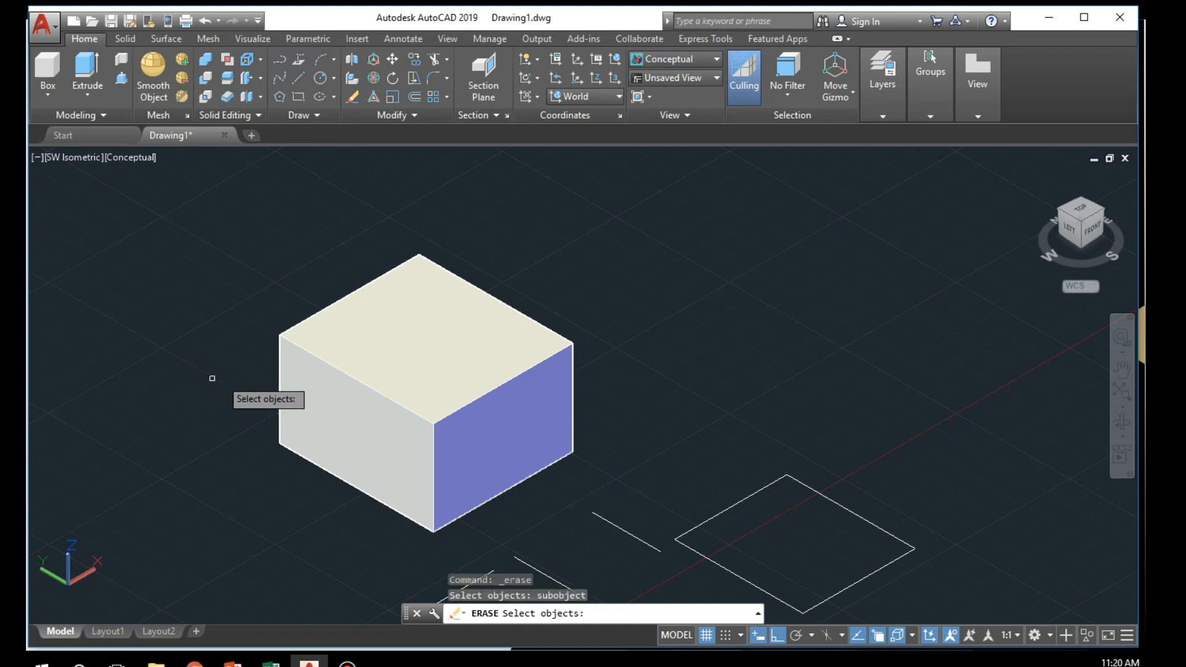
{"action": "left_click", "coordinate": [376, 428]}
{"action": "left_click", "coordinate": [376, 432]}
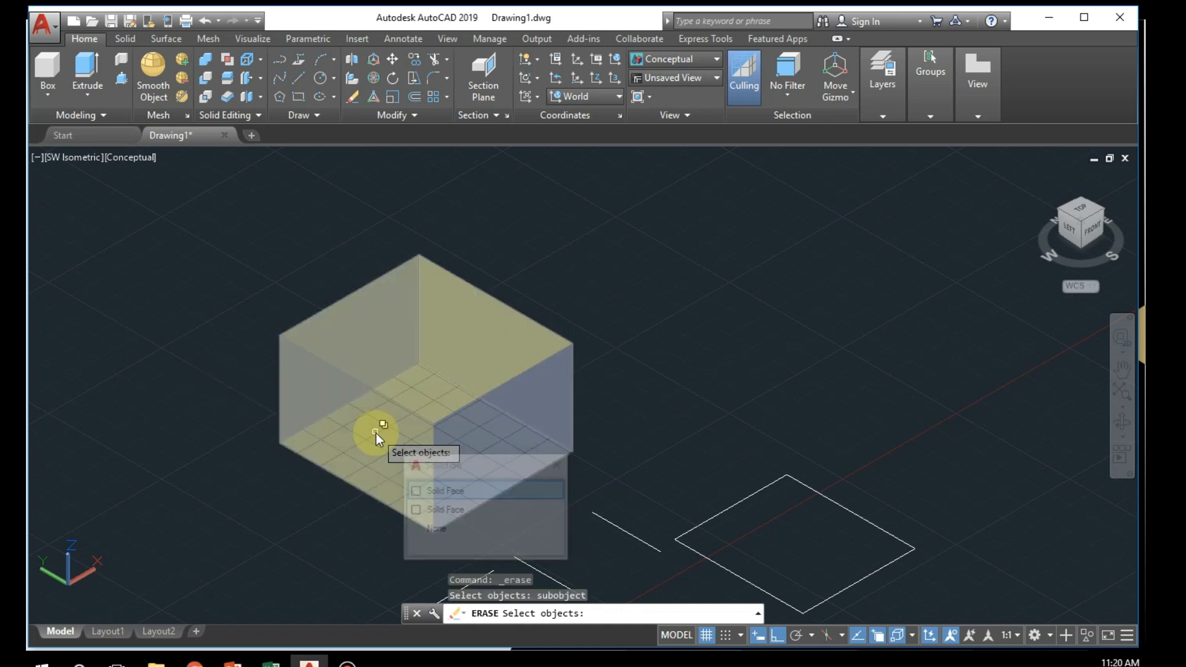
{"action": "left_click", "coordinate": [320, 466]}
{"action": "scroll", "coordinate": [442, 374], "scroll_direction": "down", "scroll_amount": 3}
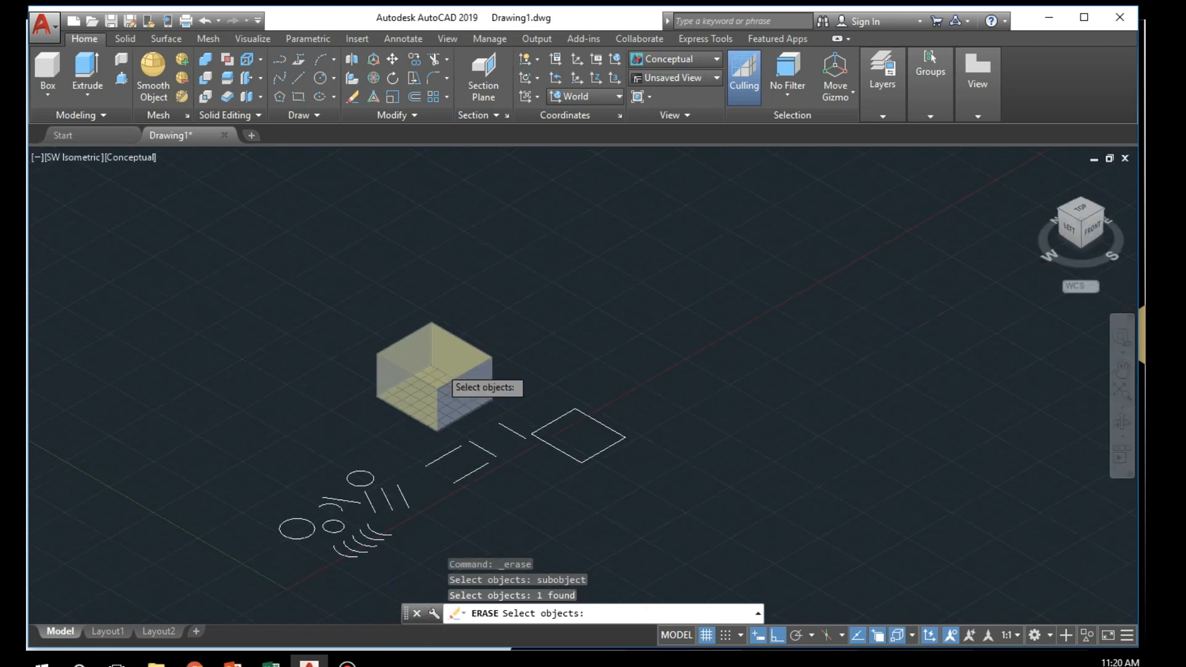
{"action": "scroll", "coordinate": [416, 405], "scroll_direction": "up", "scroll_amount": 2}
{"action": "left_click", "coordinate": [378, 430]}
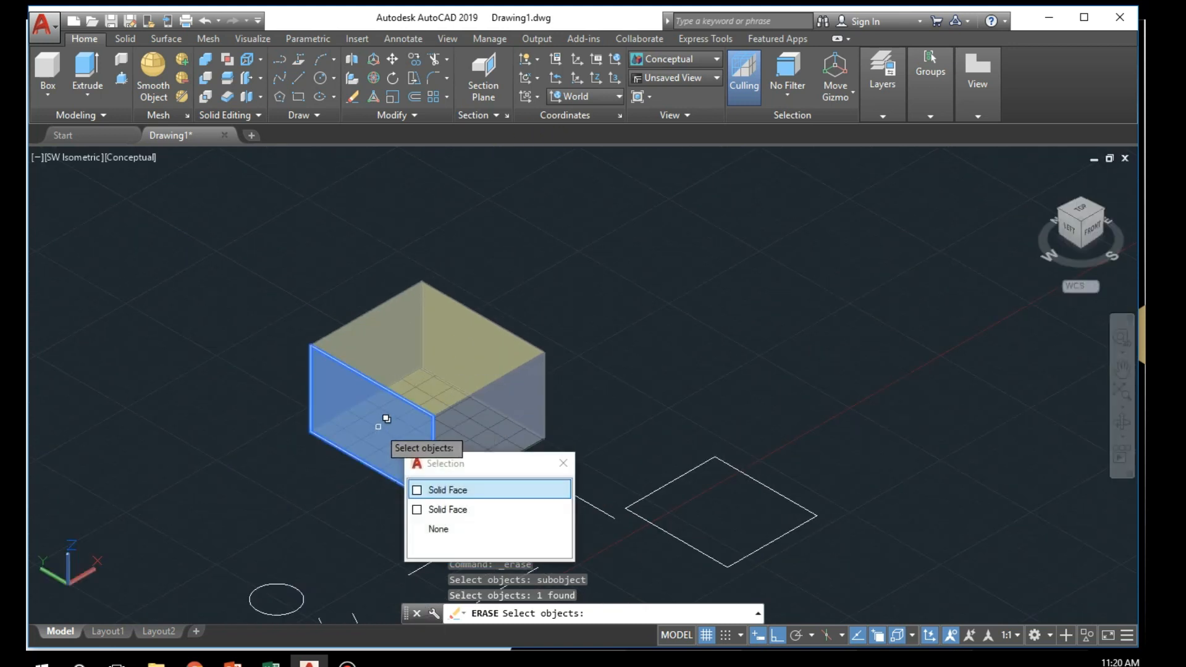
{"action": "left_click", "coordinate": [450, 310]}
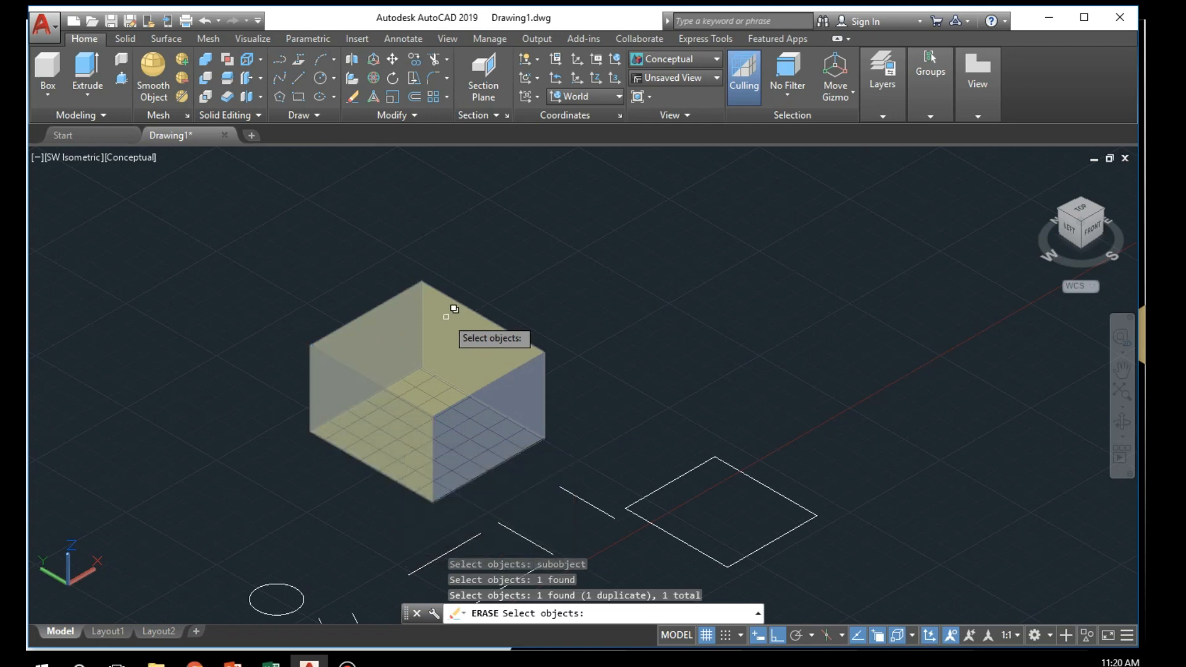
Step: Add the other overlapping solid face of the box to the selection and try to erase the selected faces
{"action": "scroll", "coordinate": [420, 433], "scroll_direction": "up", "scroll_amount": 2}
{"action": "scroll", "coordinate": [543, 371], "scroll_direction": "up", "scroll_amount": 4}
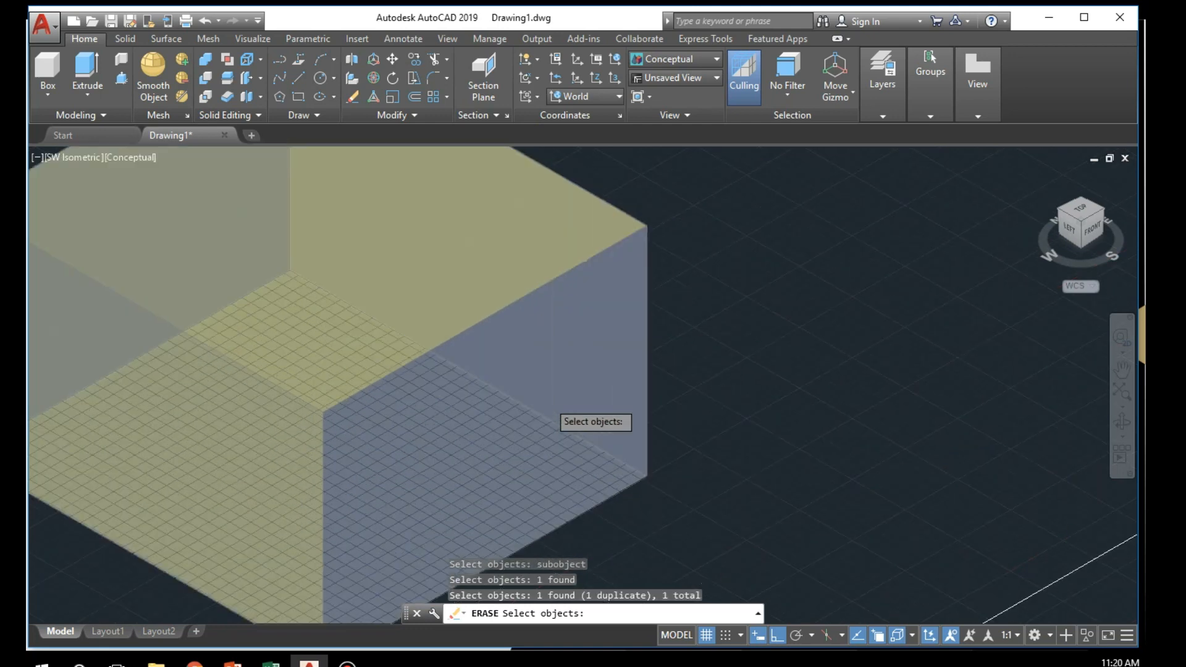
{"action": "scroll", "coordinate": [291, 402], "scroll_direction": "down", "scroll_amount": 2}
{"action": "scroll", "coordinate": [316, 421], "scroll_direction": "down", "scroll_amount": 3}
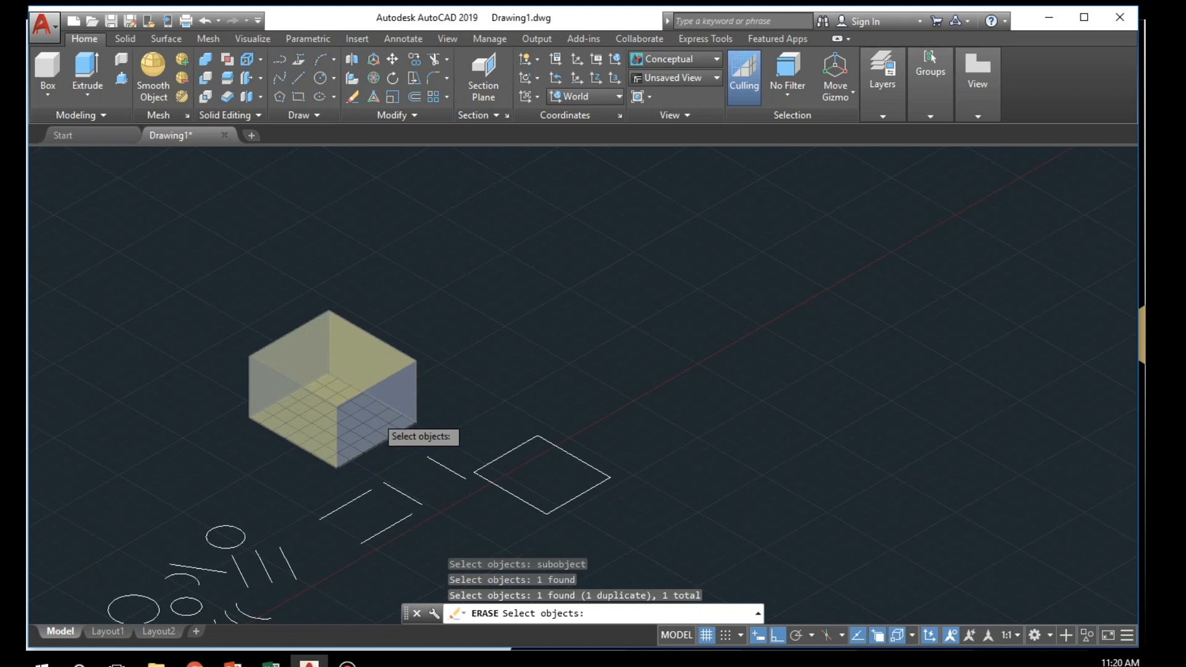
{"action": "middle_click_drag", "start_coordinate": [370, 425], "coordinate": [424, 455]}
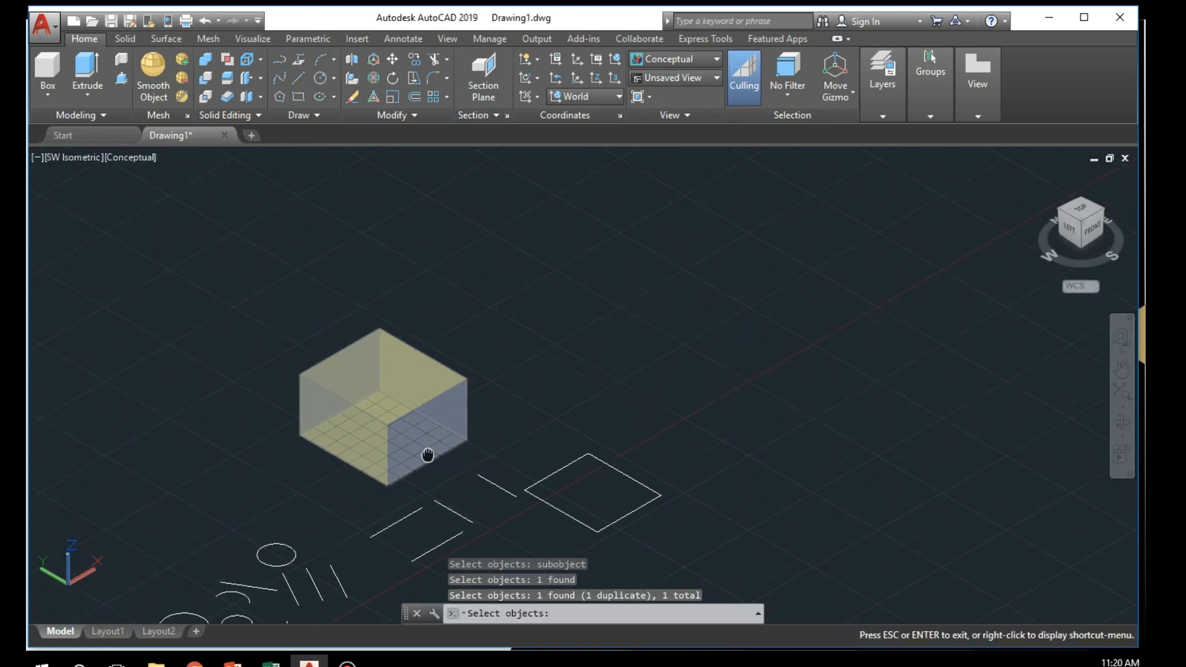
{"action": "left_click", "coordinate": [364, 449]}
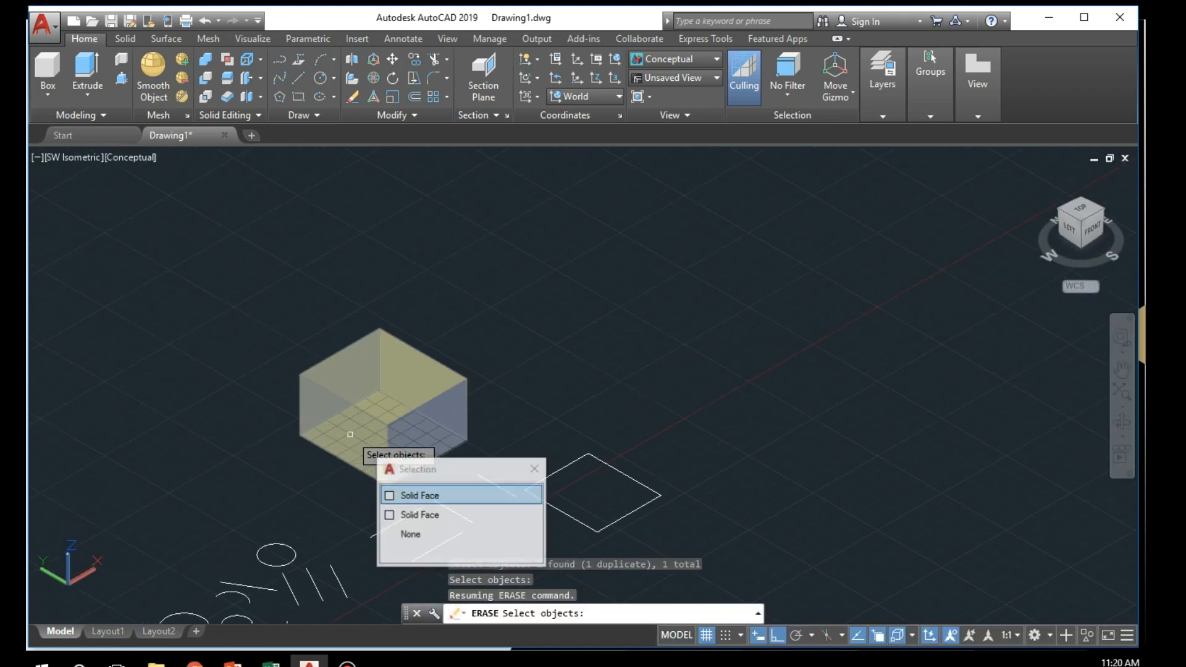
{"action": "left_click", "coordinate": [398, 516]}
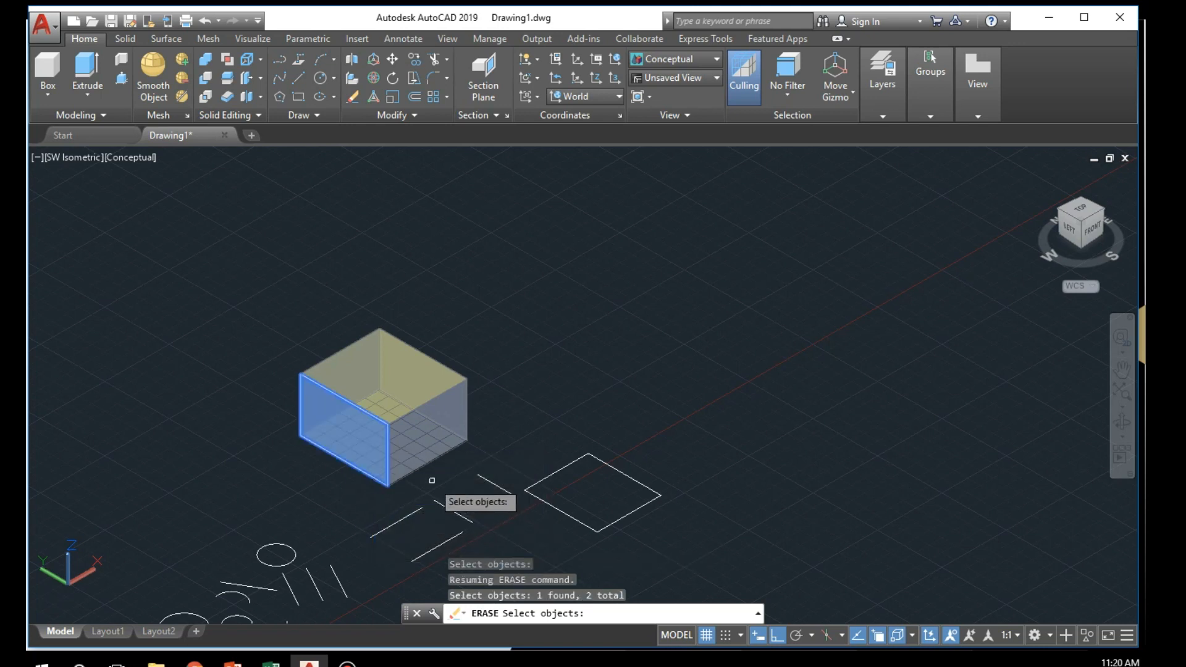
{"action": "key", "text": "Return"}
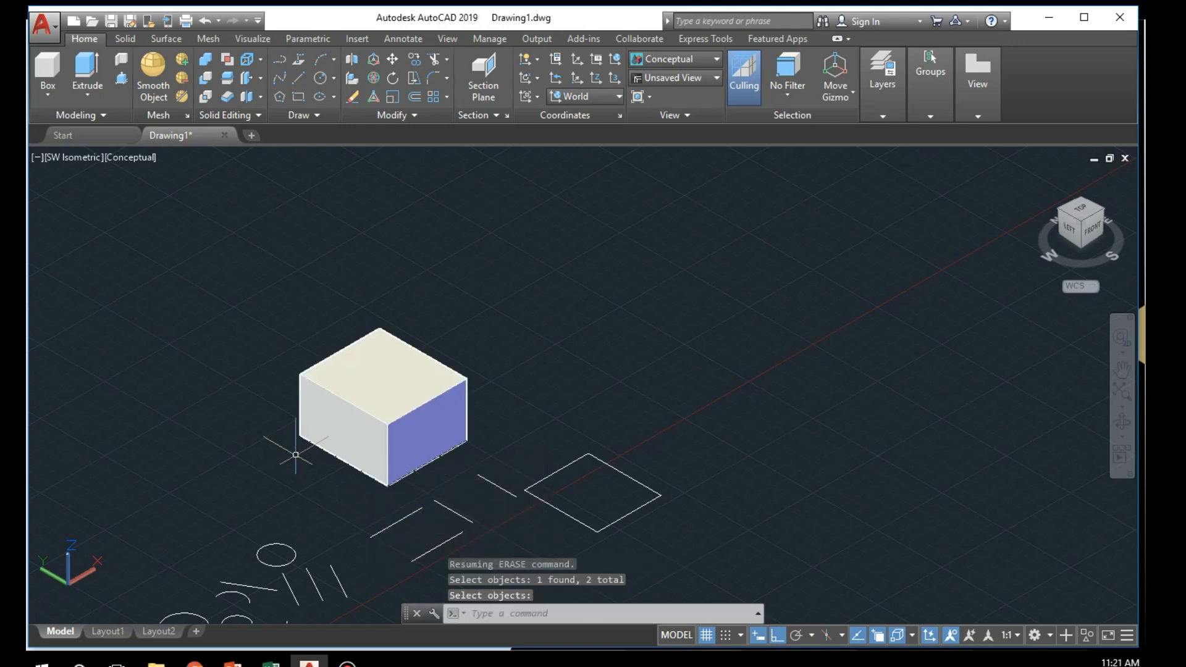
Step: Return to the Top view with north facing up and set the visual style to 2D Wireframe
{"action": "scroll", "coordinate": [337, 437], "scroll_direction": "up", "scroll_amount": 6}
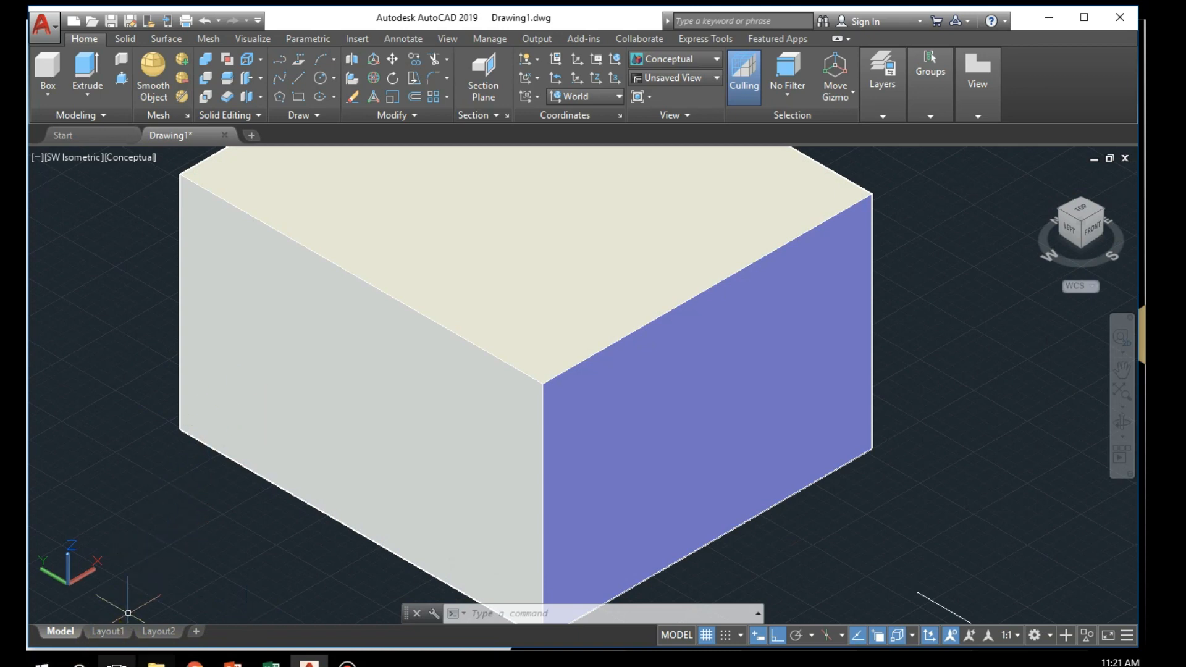
{"action": "left_click", "coordinate": [1079, 207]}
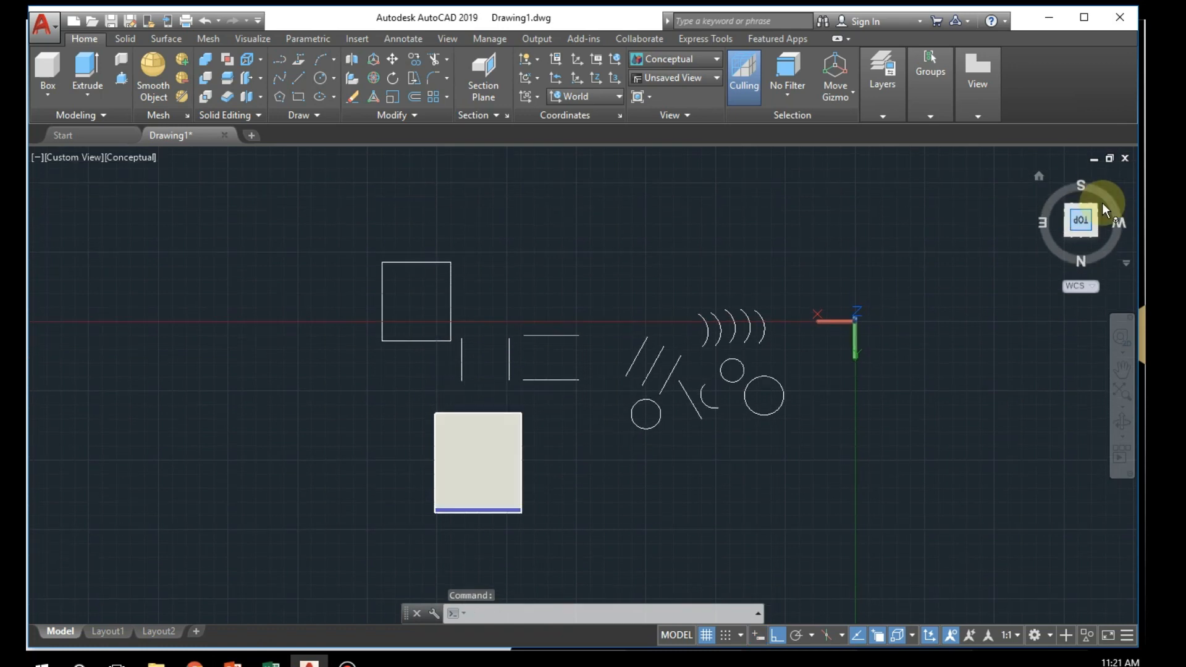
{"action": "left_click", "coordinate": [1128, 179]}
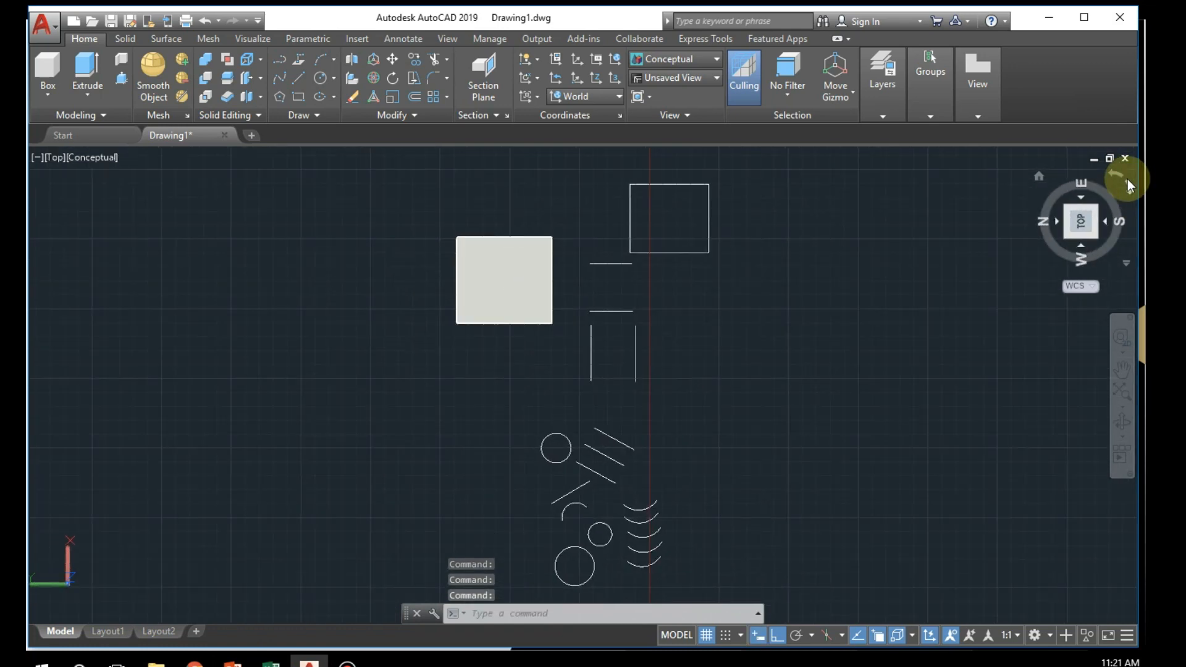
{"action": "left_click", "coordinate": [1128, 186]}
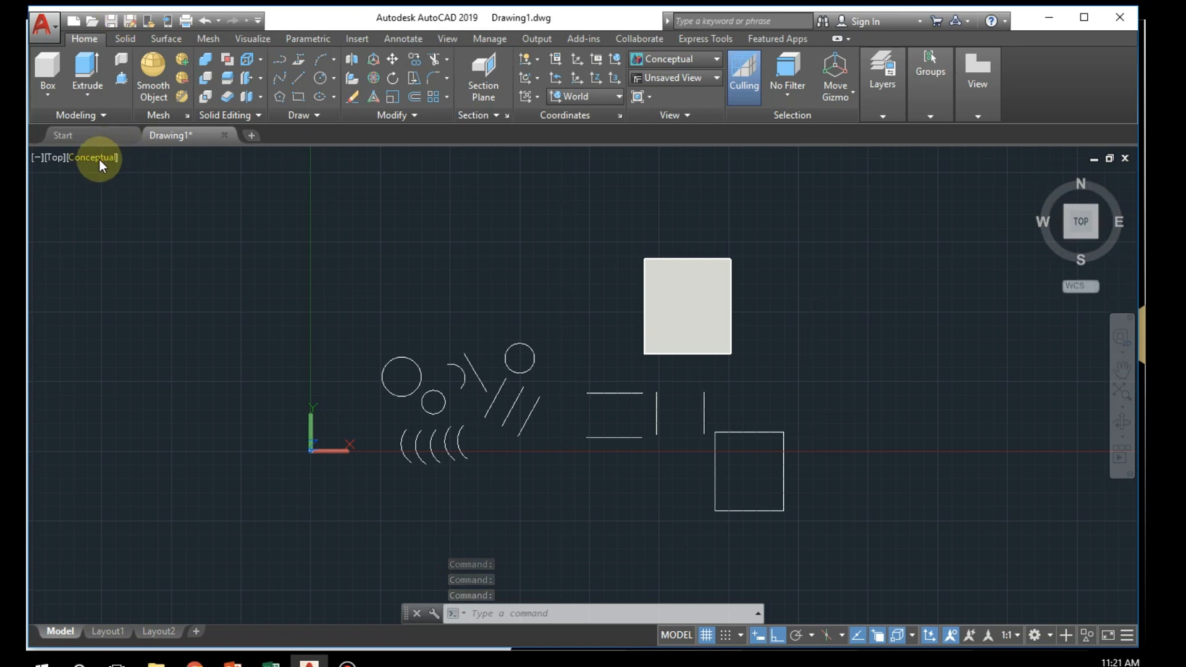
{"action": "left_click", "coordinate": [80, 160]}
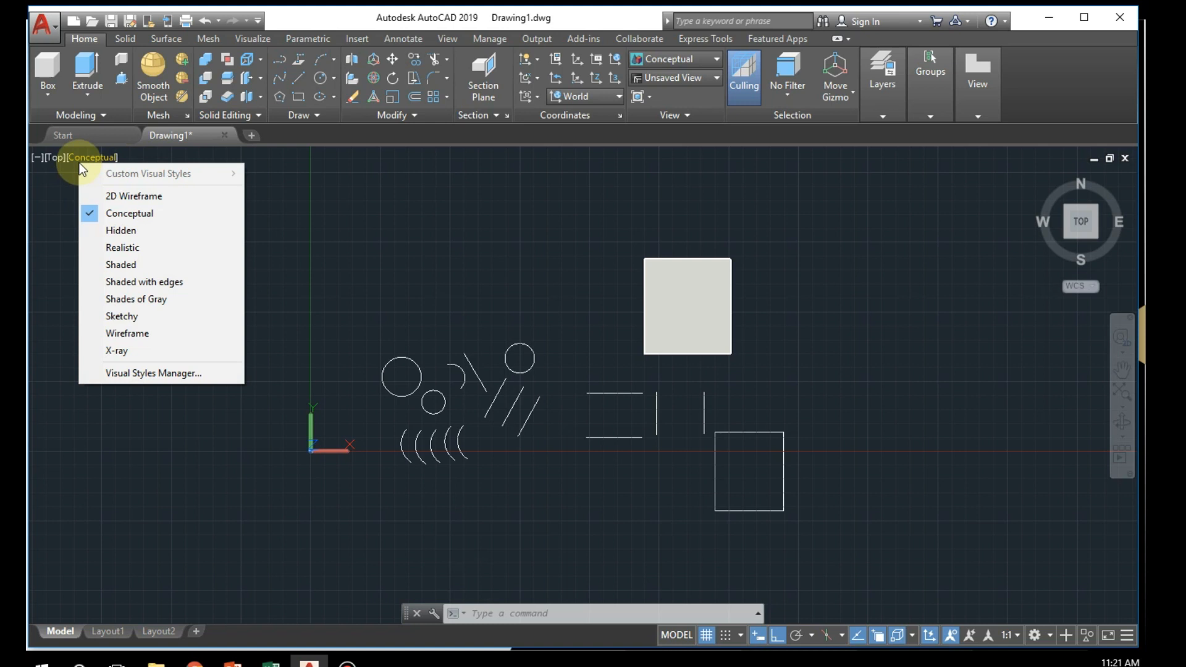
{"action": "left_click", "coordinate": [99, 197]}
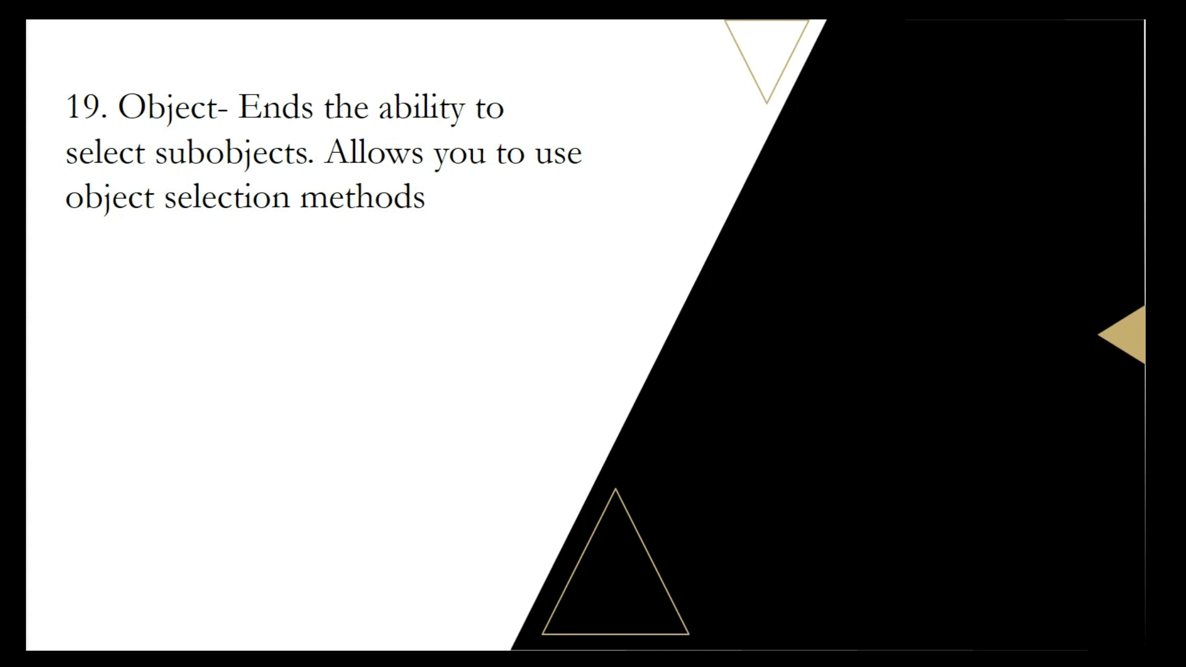
Step: Advance the slide show to the Activity 1 Fence Selection Exercise and switch back to the AutoCAD drawing
{"action": "key", "text": "Right"}
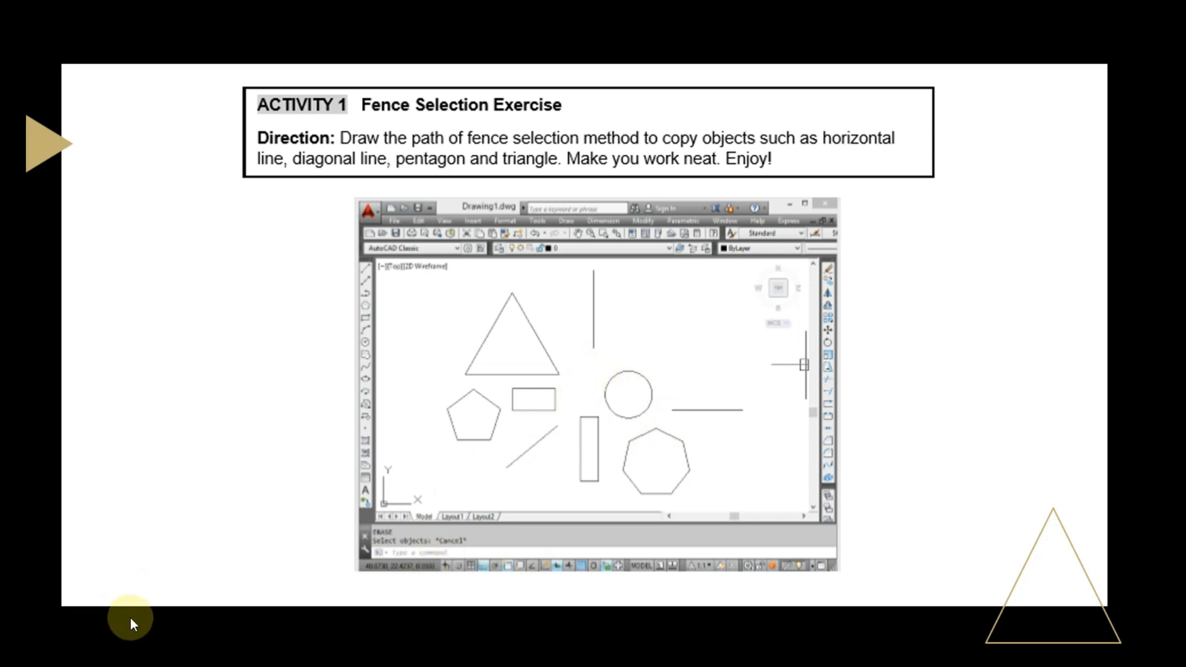
{"action": "key", "text": "alt+Tab"}
{"action": "scroll", "coordinate": [525, 473], "scroll_direction": "up", "scroll_amount": 4}
{"action": "middle_click_drag", "start_coordinate": [509, 480], "coordinate": [506, 534]}
{"action": "middle_click_drag", "start_coordinate": [543, 313], "coordinate": [548, 384]}
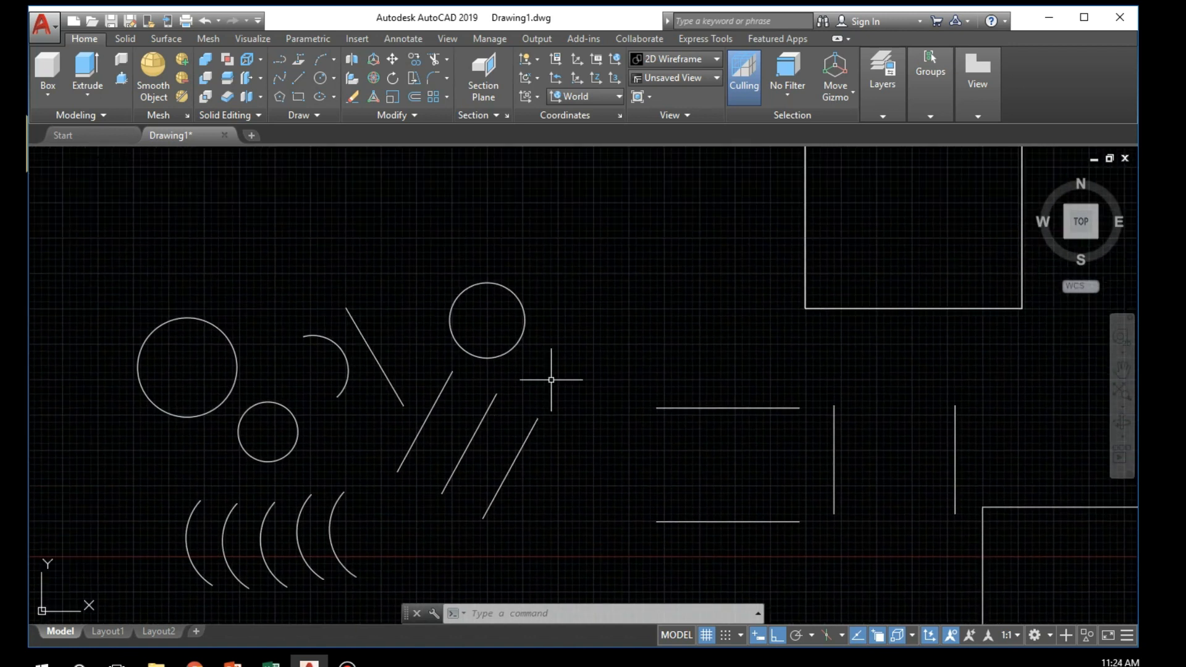
Step: Using Erase with the Fence option, select the three circles and two of the arcs with a zigzag fence path
{"action": "left_click", "coordinate": [351, 96]}
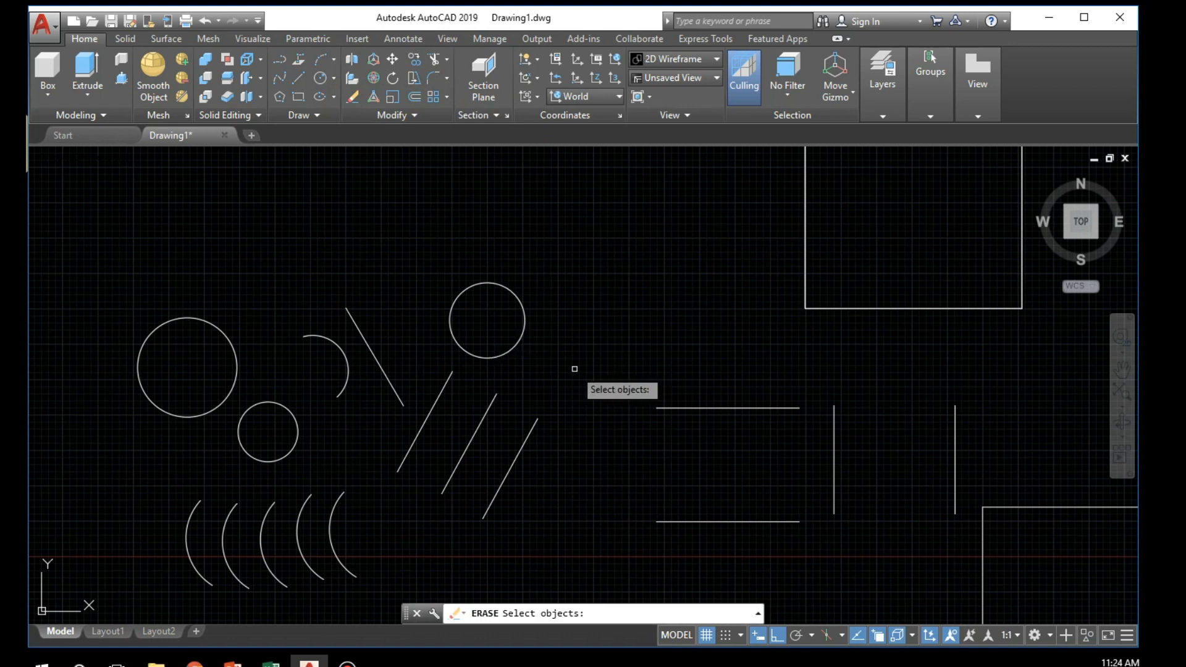
{"action": "type", "text": "fence"}
{"action": "key", "text": "Return"}
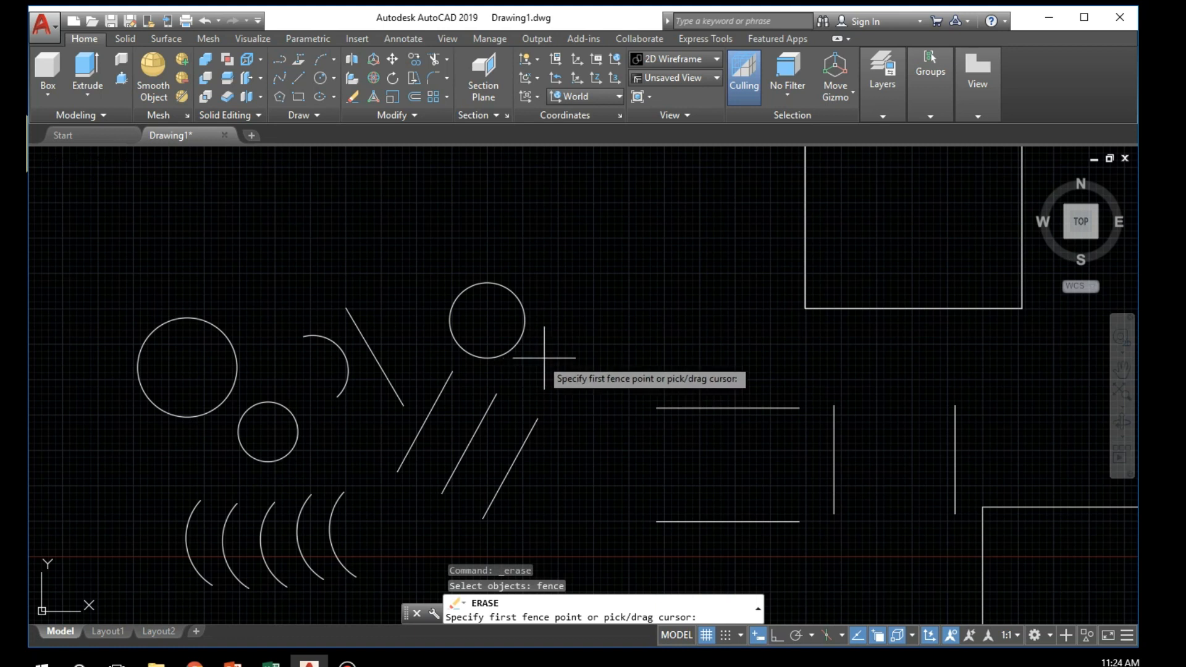
{"action": "left_click", "coordinate": [551, 360]}
{"action": "left_click", "coordinate": [396, 241]}
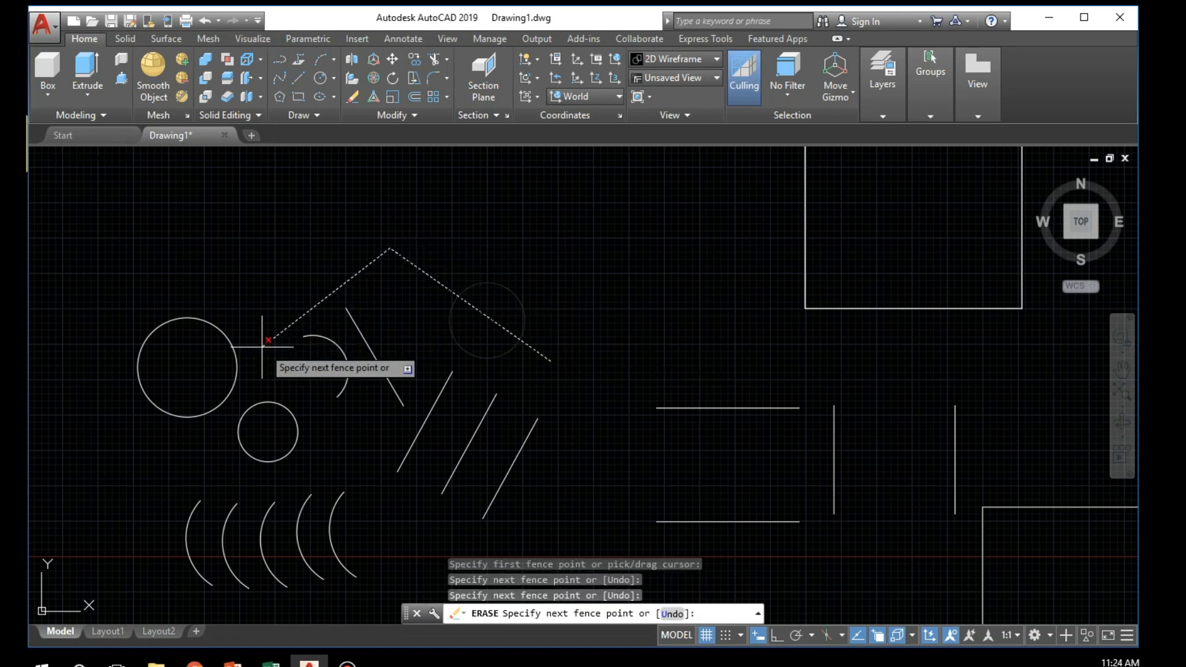
{"action": "left_click", "coordinate": [117, 407]}
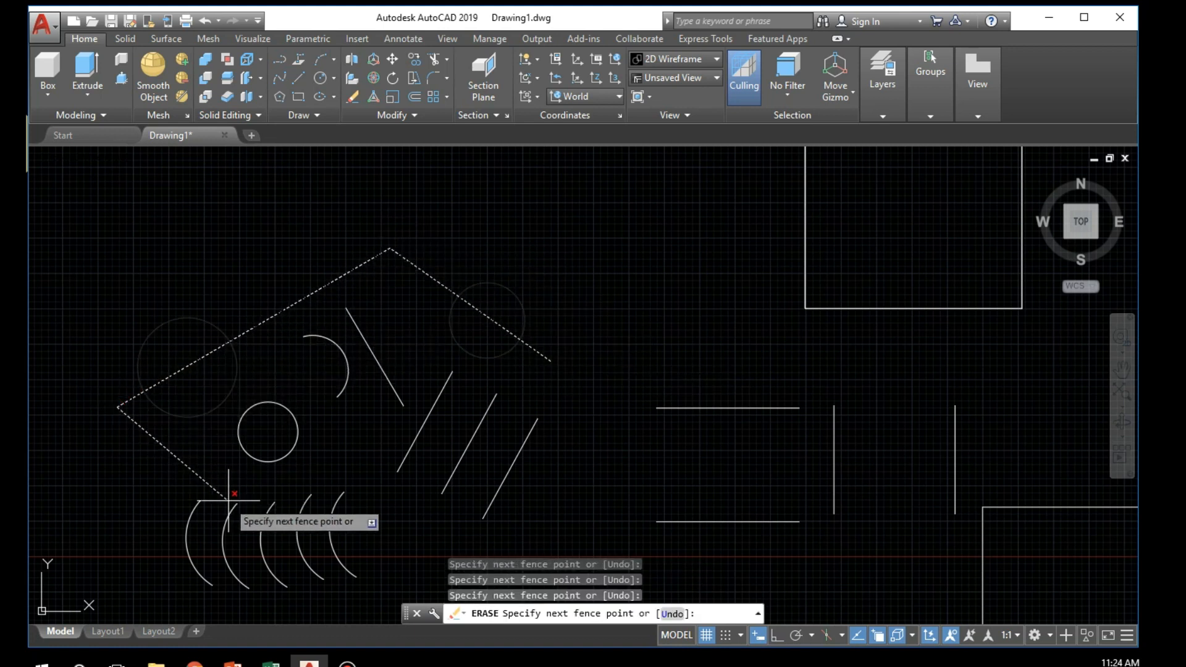
{"action": "left_click", "coordinate": [314, 453]}
{"action": "left_click", "coordinate": [397, 538]}
{"action": "left_click", "coordinate": [323, 543]}
{"action": "left_click", "coordinate": [329, 604]}
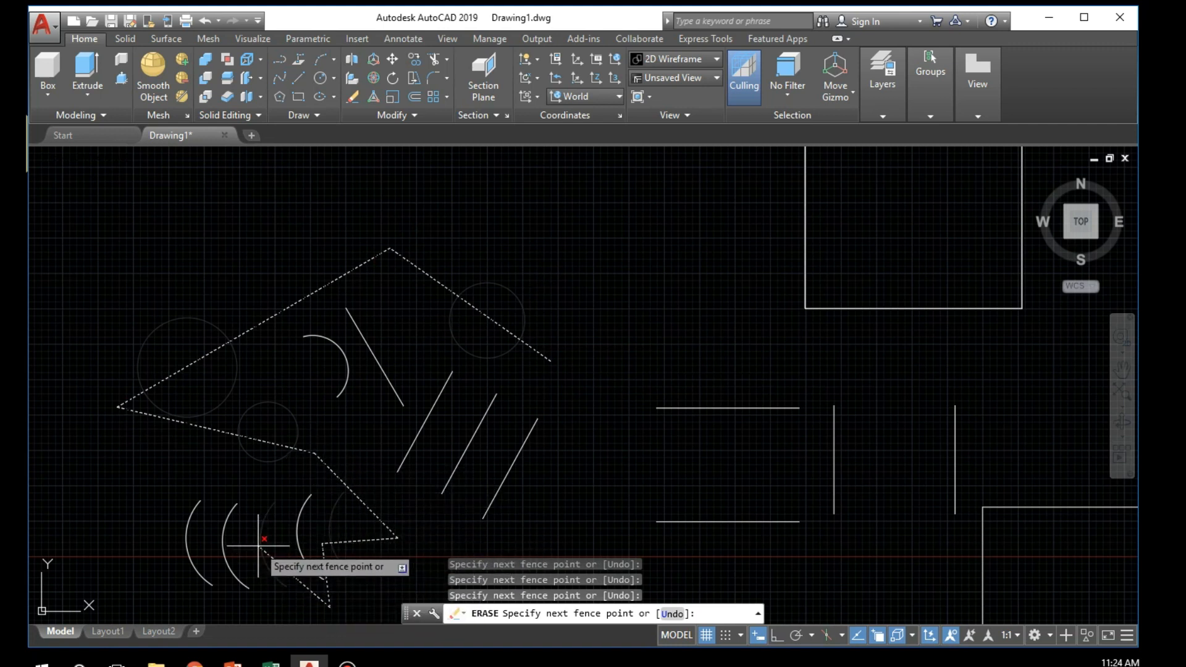
{"action": "key", "text": "Return"}
Step: Switch to the PowerPoint slide show with the Activity 1 Fence Selection Exercise
{"action": "scroll", "coordinate": [473, 454], "scroll_direction": "down", "scroll_amount": 4}
{"action": "scroll", "coordinate": [472, 454], "scroll_direction": "up", "scroll_amount": 2}
{"action": "scroll", "coordinate": [457, 472], "scroll_direction": "up", "scroll_amount": 2}
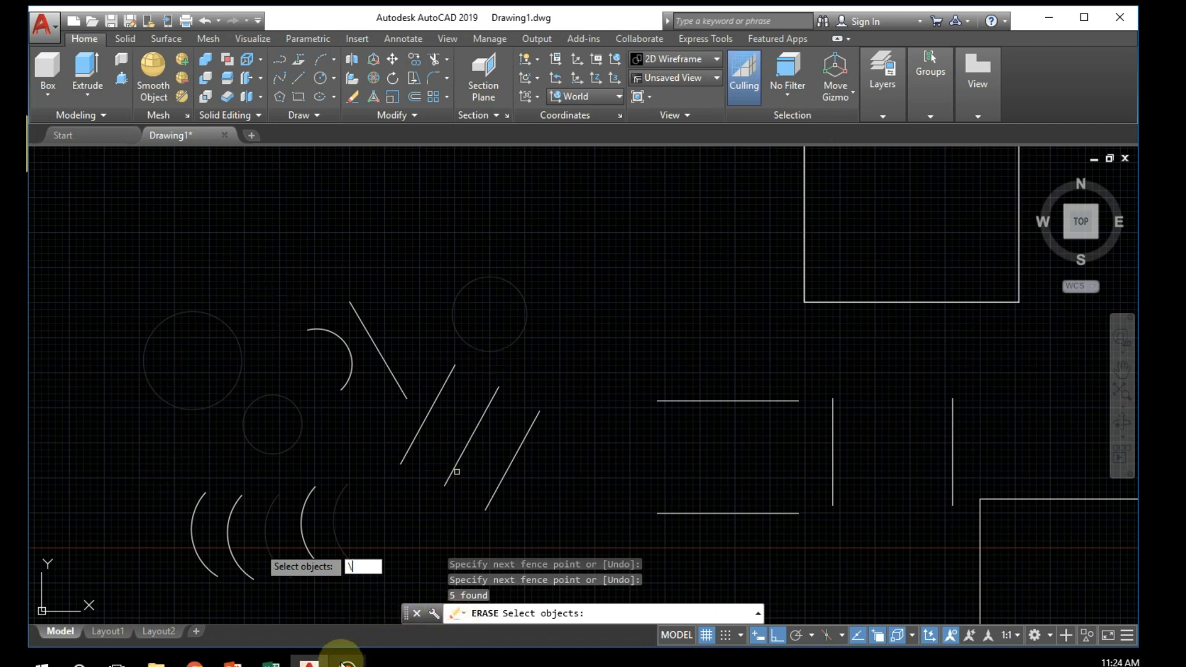
{"action": "mouse_move", "coordinate": [309, 658]}
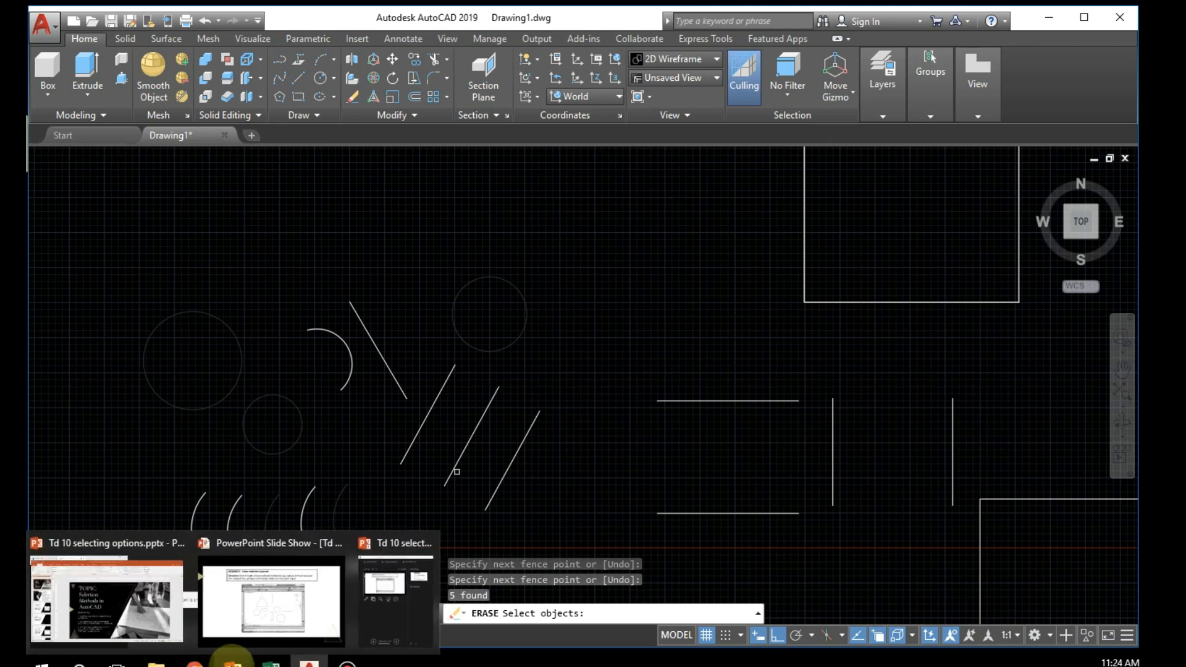
{"action": "left_click", "coordinate": [299, 586]}
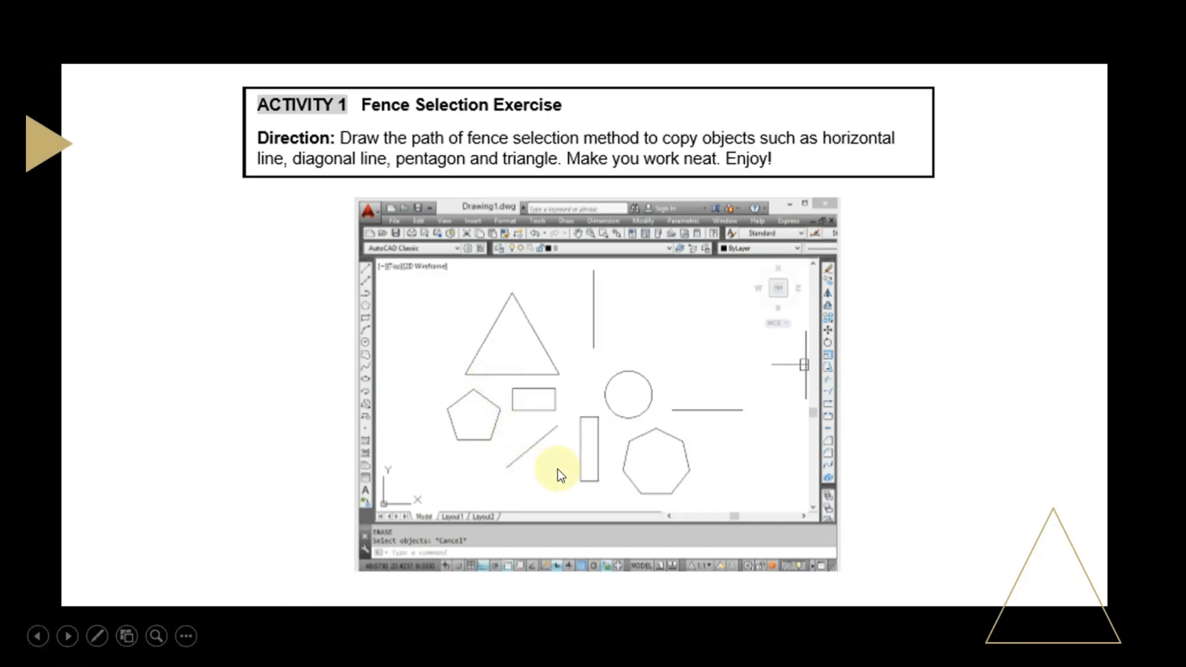